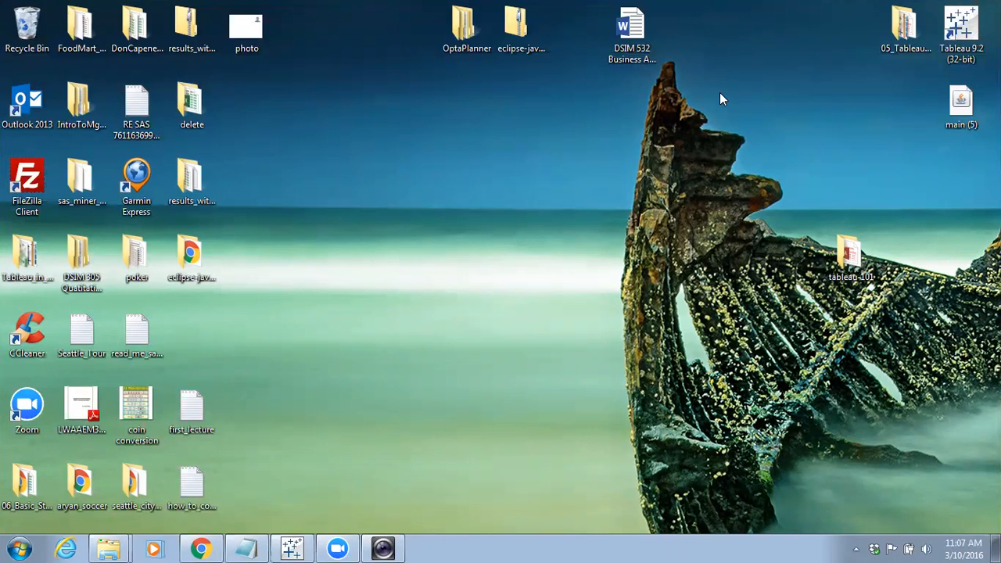
# Open the Facility Services database from the tableau-101 folder and display its table relationships
pyautogui.doubleClick(852, 255)
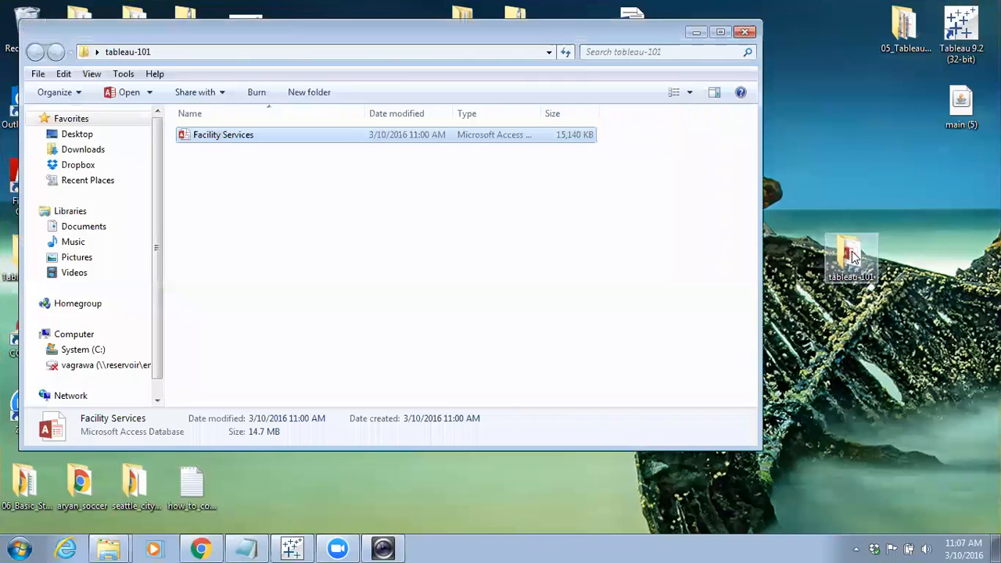
pyautogui.doubleClick(236, 141)
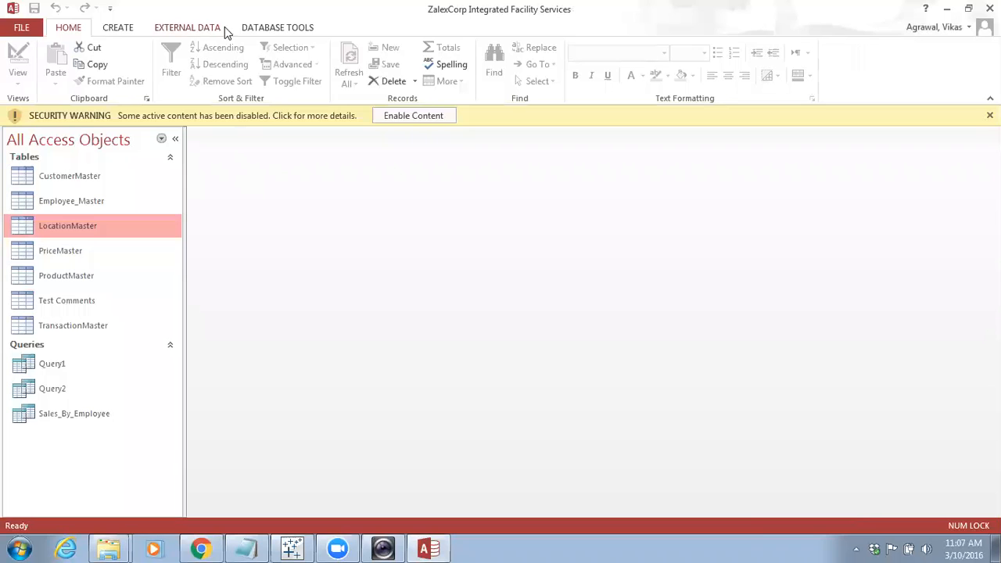
pyautogui.click(274, 30)
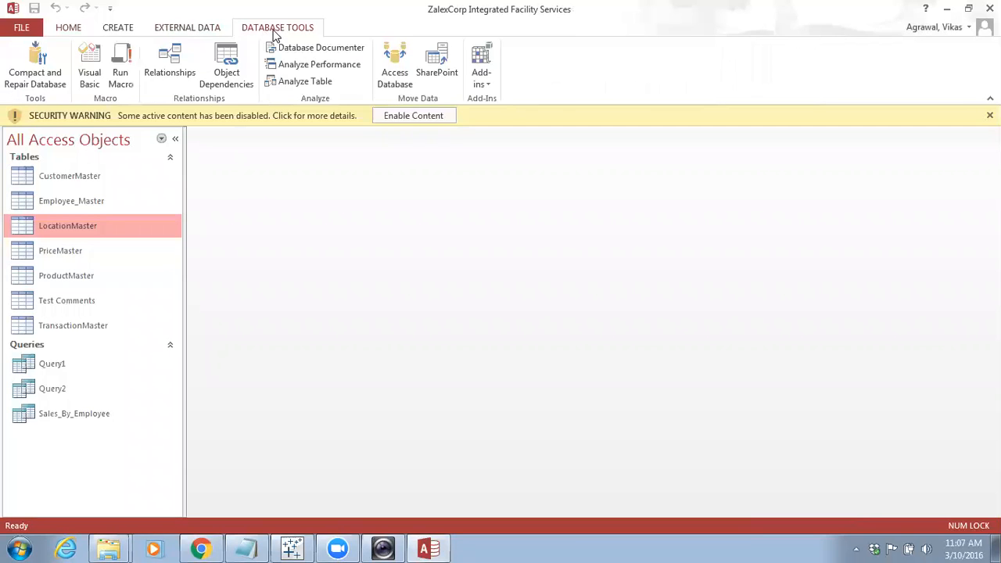
pyautogui.click(169, 71)
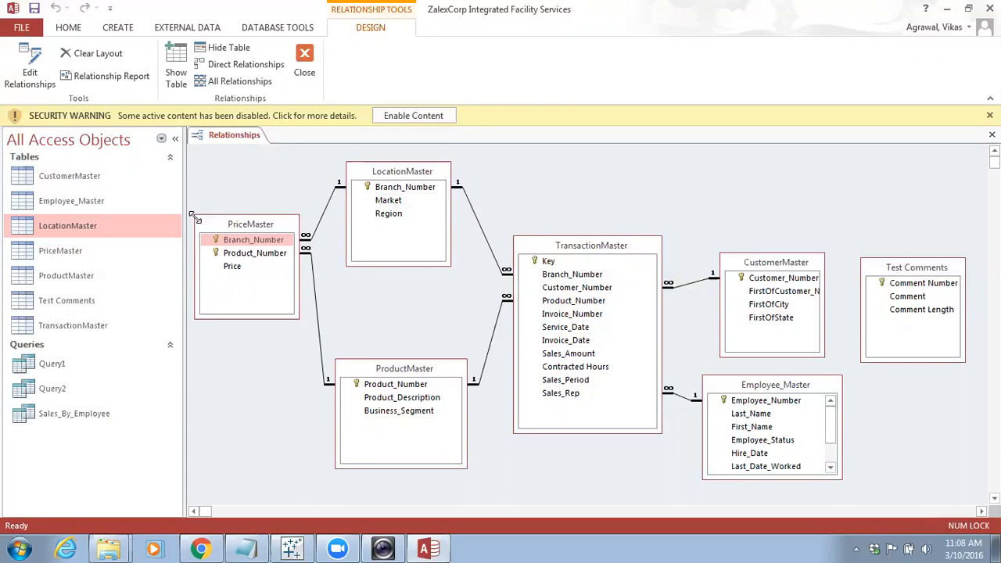
# Open the LocationMaster table and sort its records ascending by Region
pyautogui.doubleClick(84, 225)
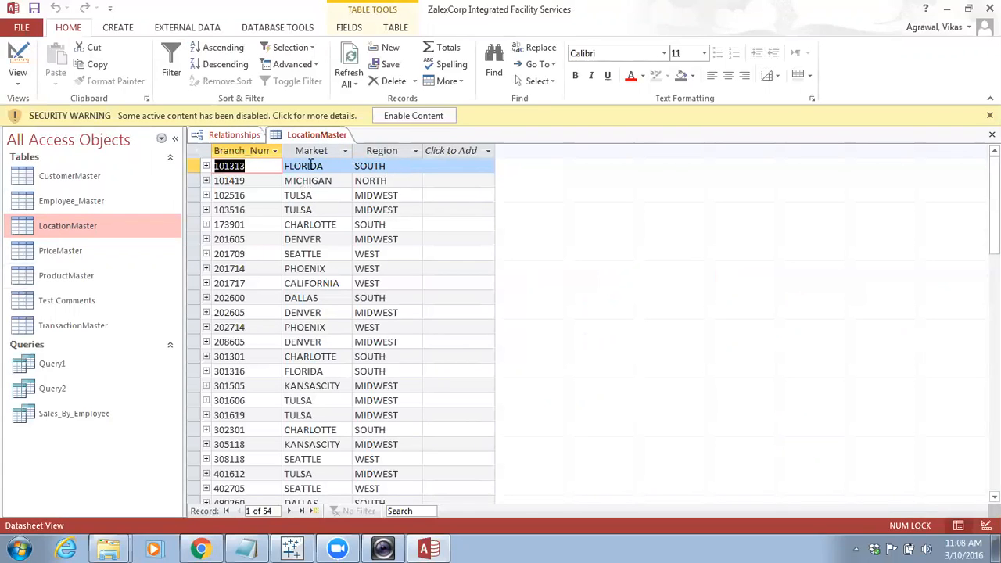
pyautogui.click(415, 151)
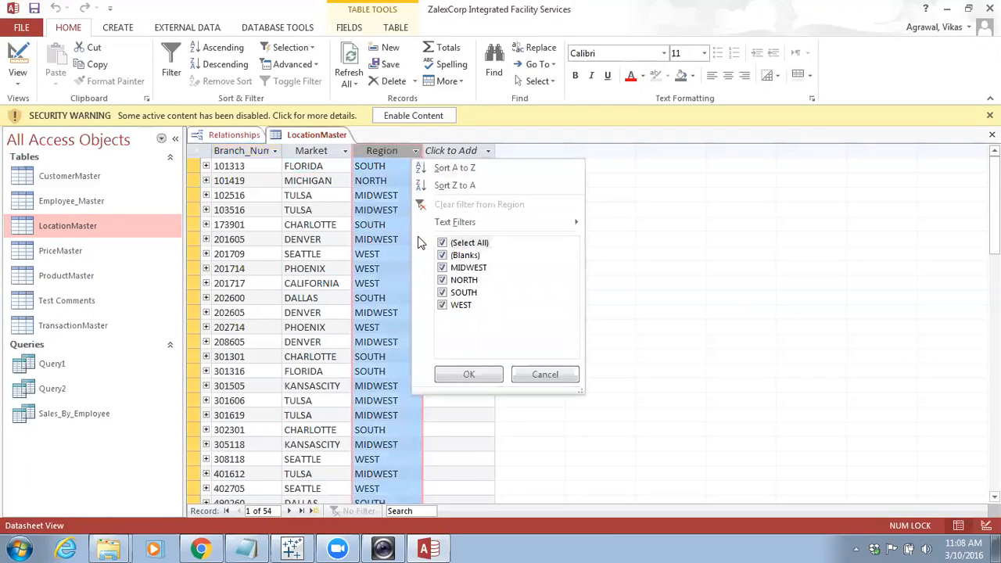
pyautogui.click(454, 169)
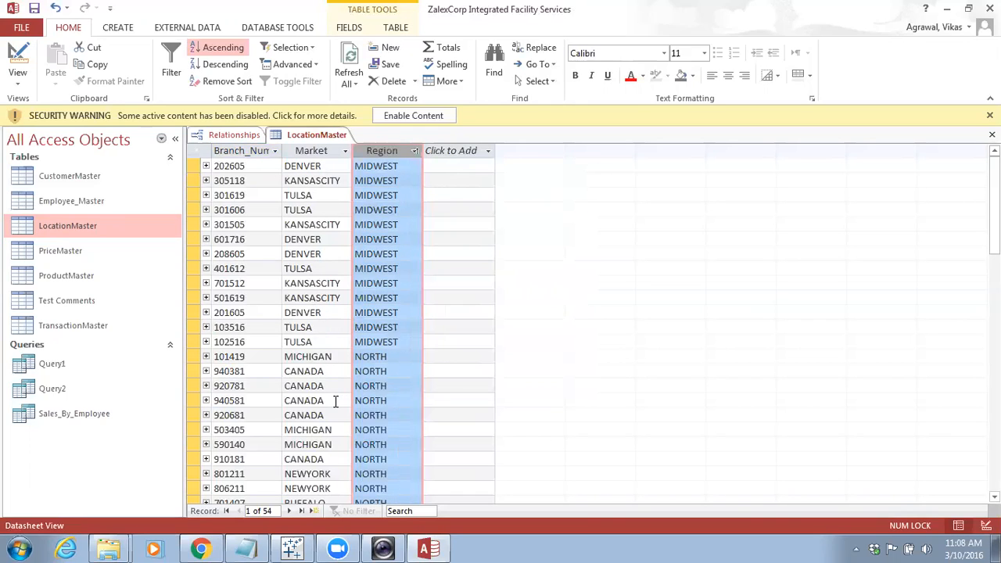
# Return to the relationships diagram and open the ProductMaster table
pyautogui.click(235, 135)
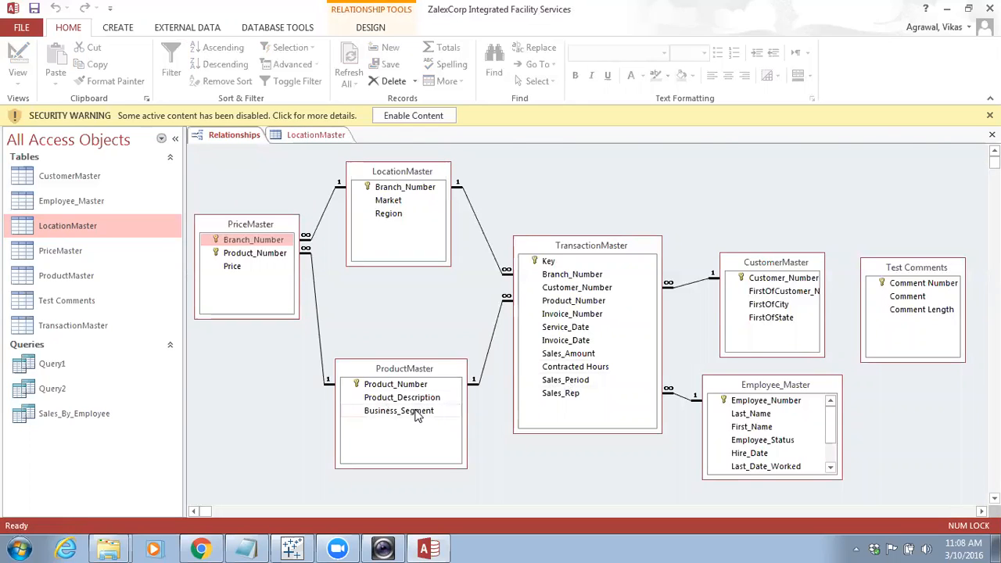
pyautogui.click(75, 270)
pyautogui.doubleClick(75, 270)
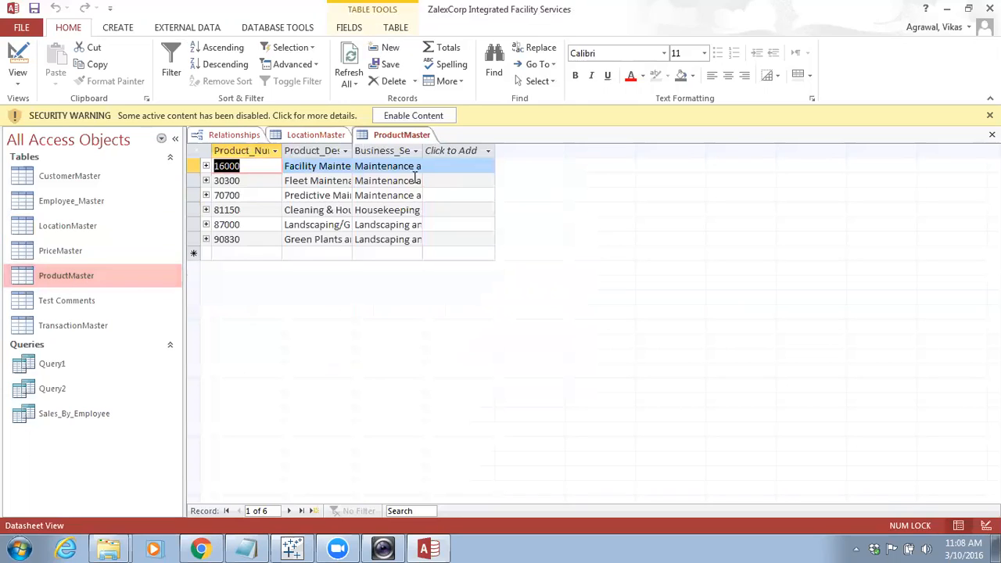
# Auto-fit the Product_Description and Business_Segment columns and sort ProductMaster ascending by Business_Segment
pyautogui.doubleClick(353, 151)
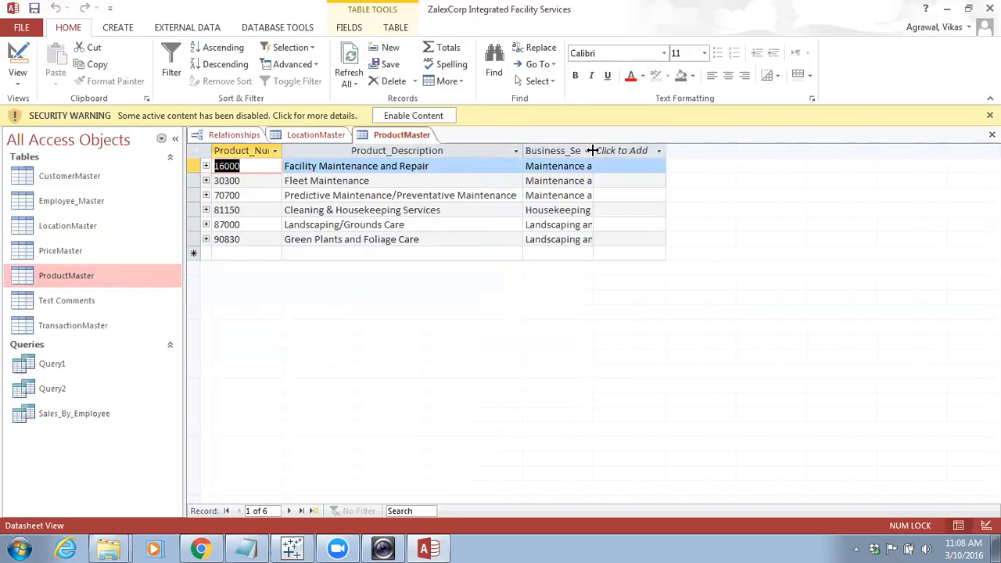
pyautogui.doubleClick(592, 150)
pyautogui.click(687, 151)
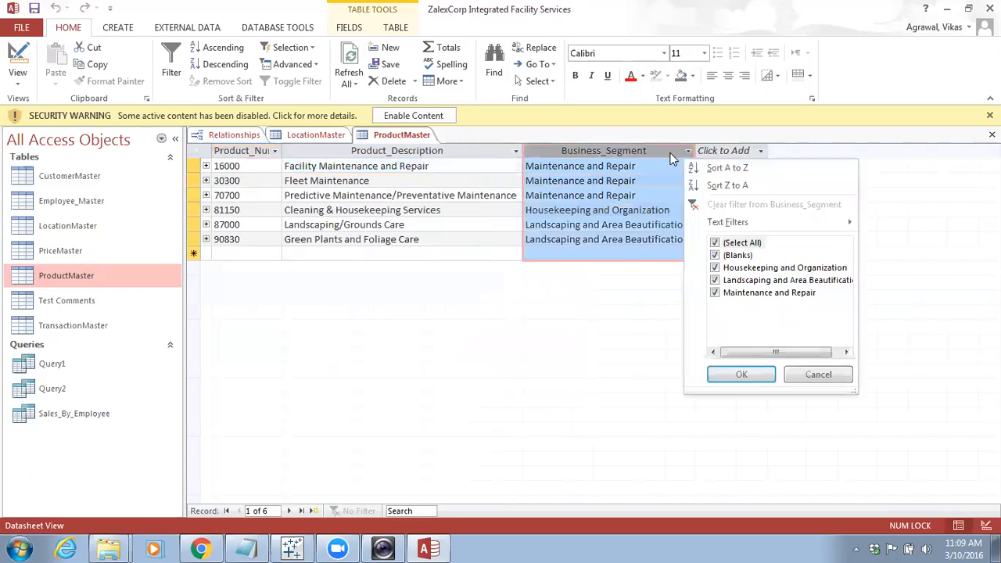
pyautogui.click(715, 168)
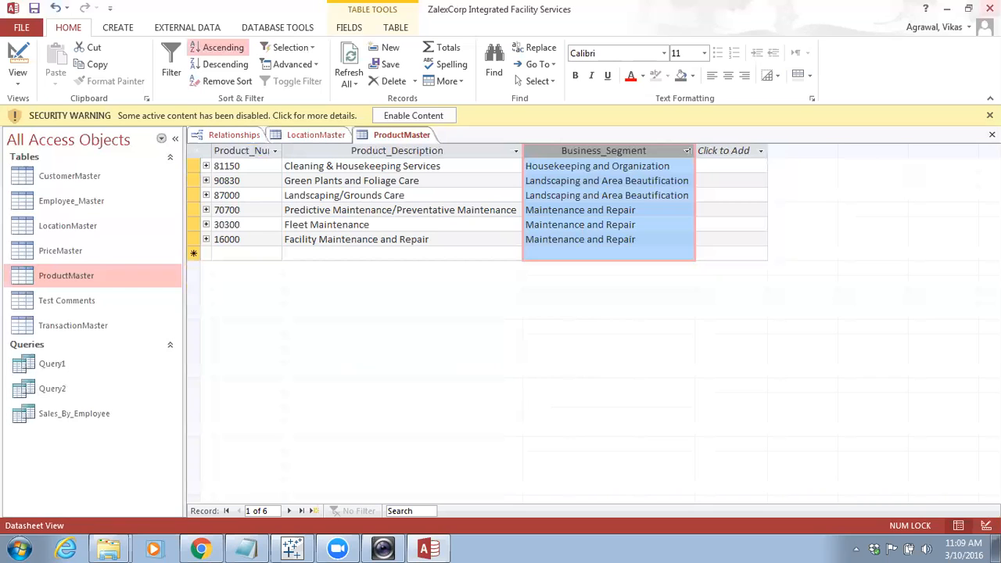
# Rearrange the relationships diagram, moving CustomerMaster and Employee_Master up and enlarging Employee_Master
pyautogui.click(231, 134)
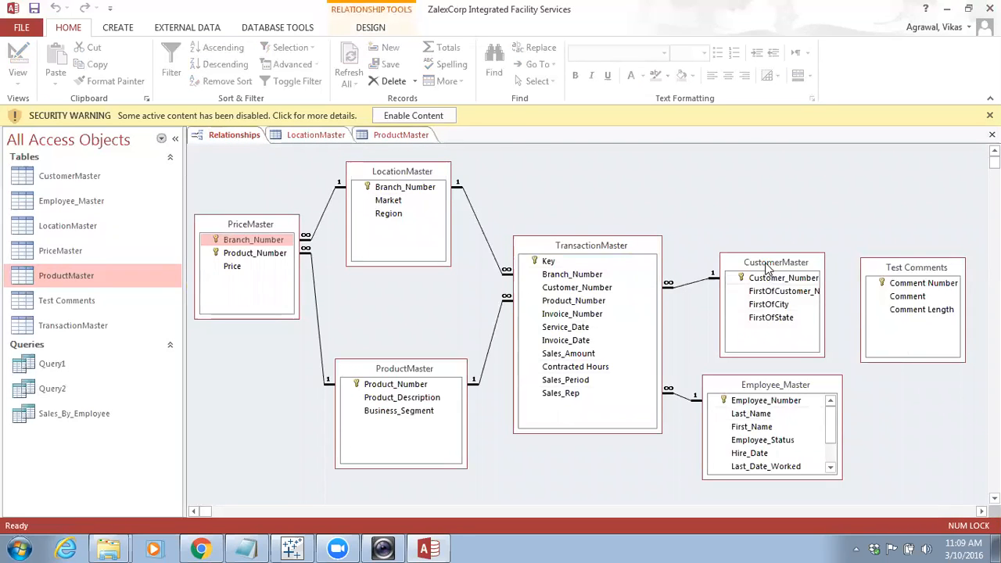
pyautogui.moveTo(768, 264); pyautogui.dragTo(755, 192)
pyautogui.click(779, 385)
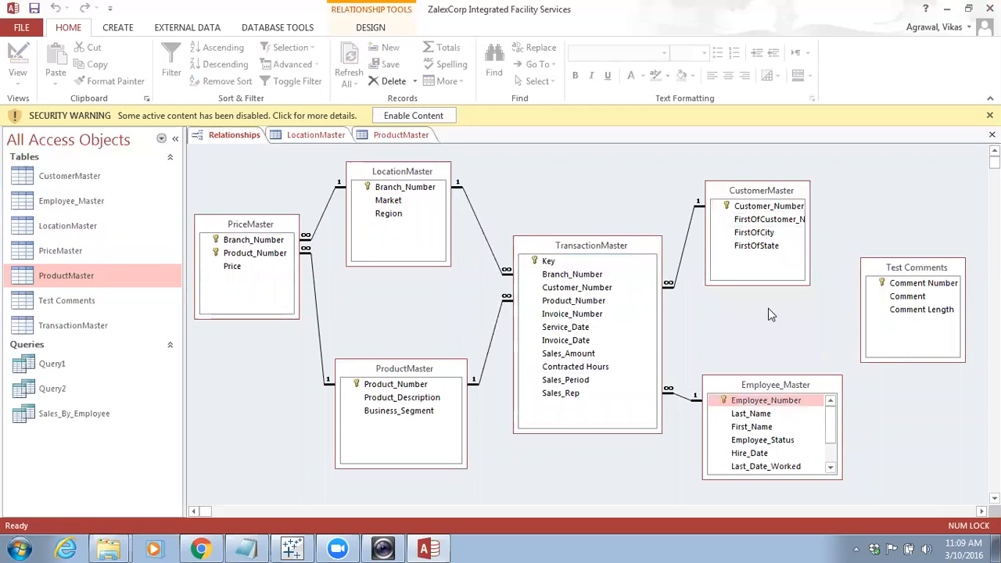
pyautogui.moveTo(773, 384); pyautogui.dragTo(761, 310)
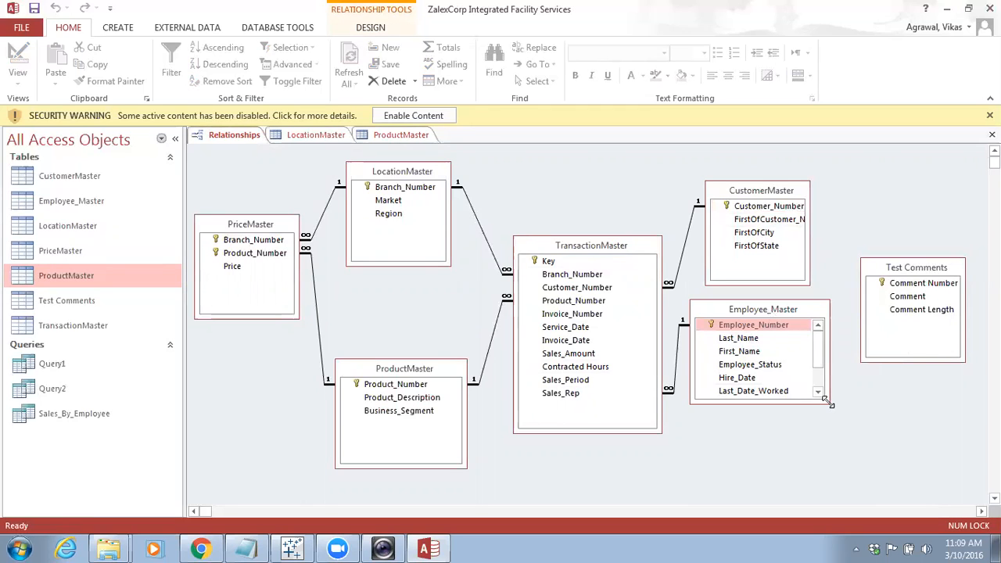
pyautogui.moveTo(826, 400); pyautogui.dragTo(833, 449)
# Close the database without saving layout or table design changes, and minimize the folder window
pyautogui.click(990, 9)
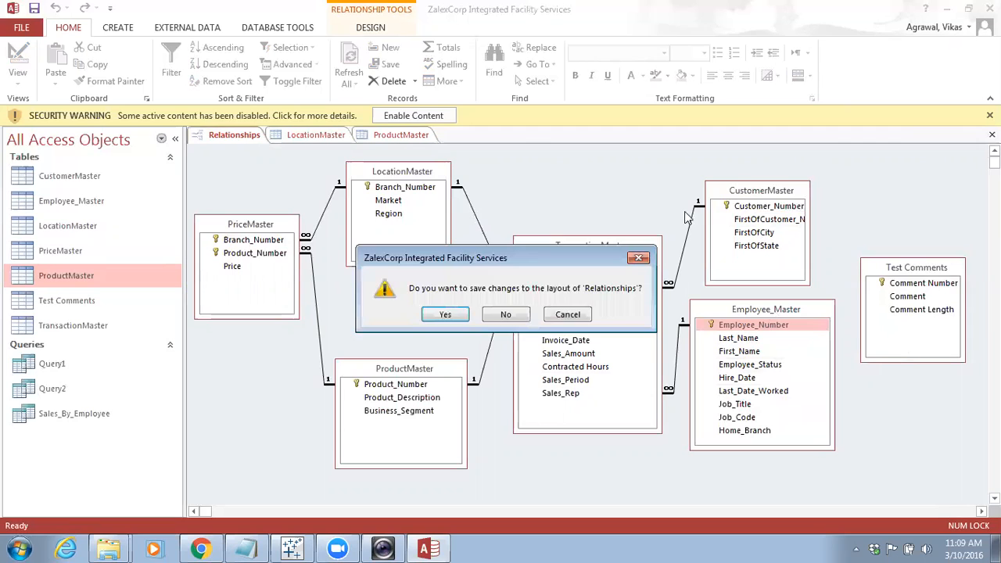
pyautogui.click(504, 316)
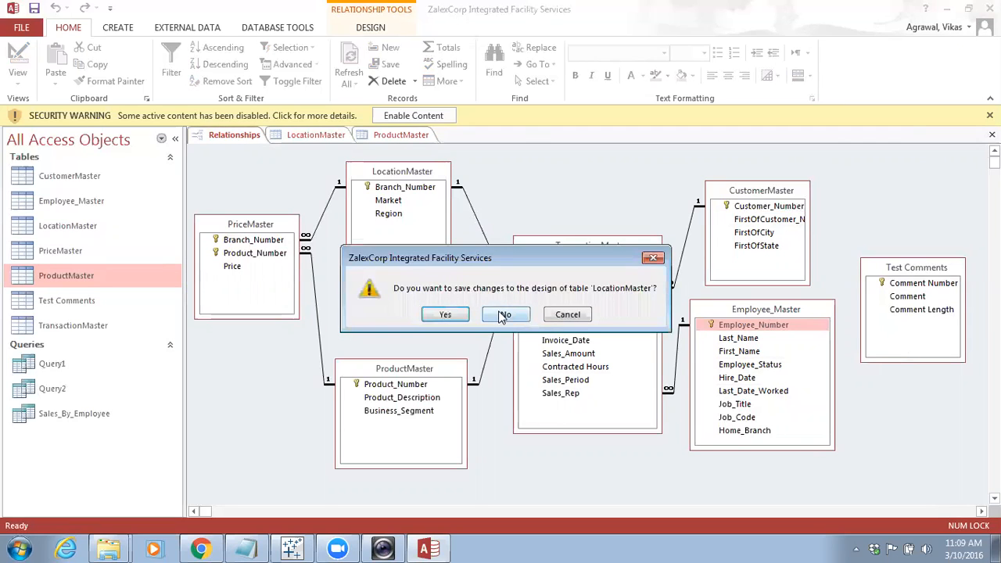
pyautogui.click(510, 315)
pyautogui.click(510, 315)
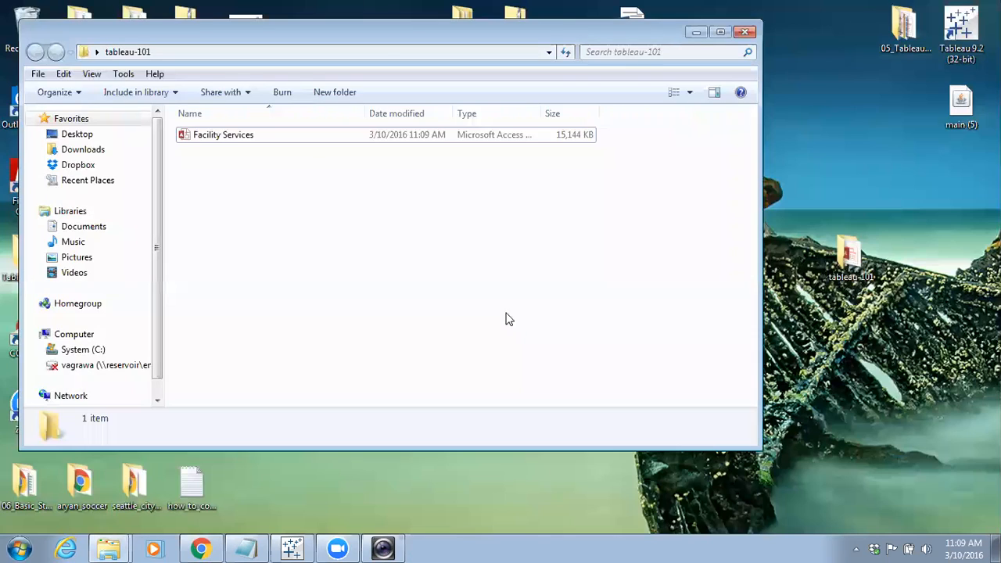
pyautogui.click(695, 32)
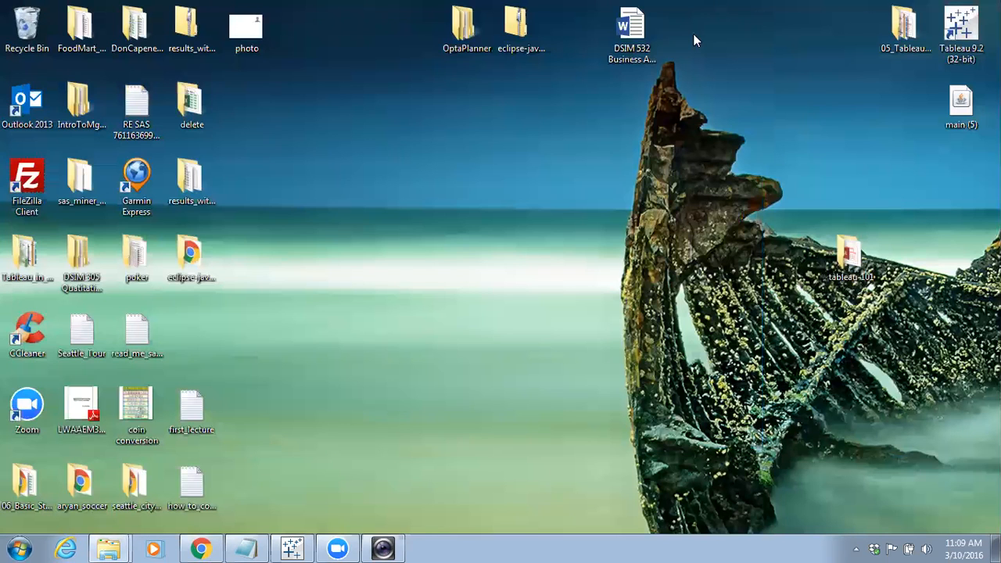
# Launch Tableau and connect to the Facility Services Access database in the tableau-101 folder
pyautogui.click(312, 541)
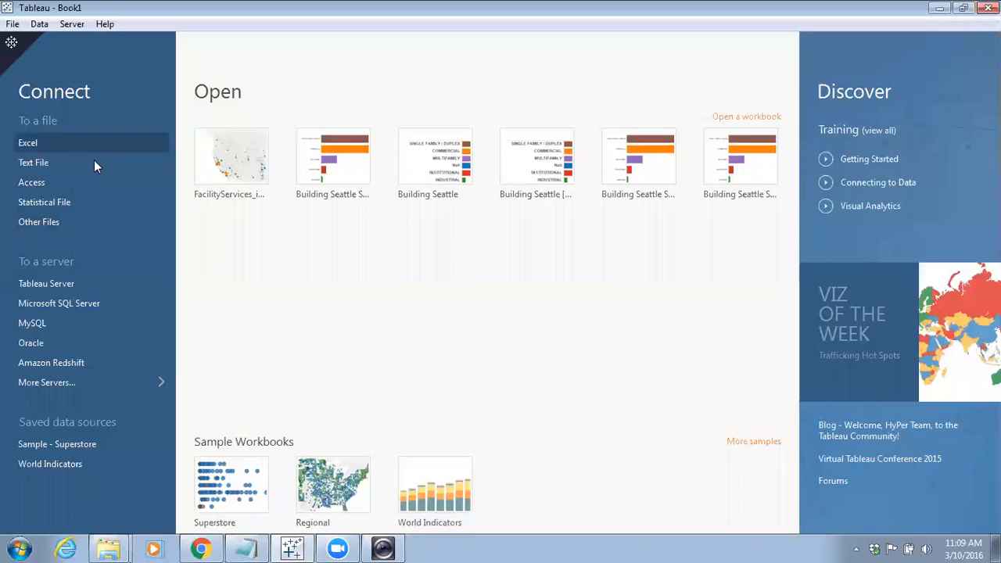
pyautogui.click(33, 183)
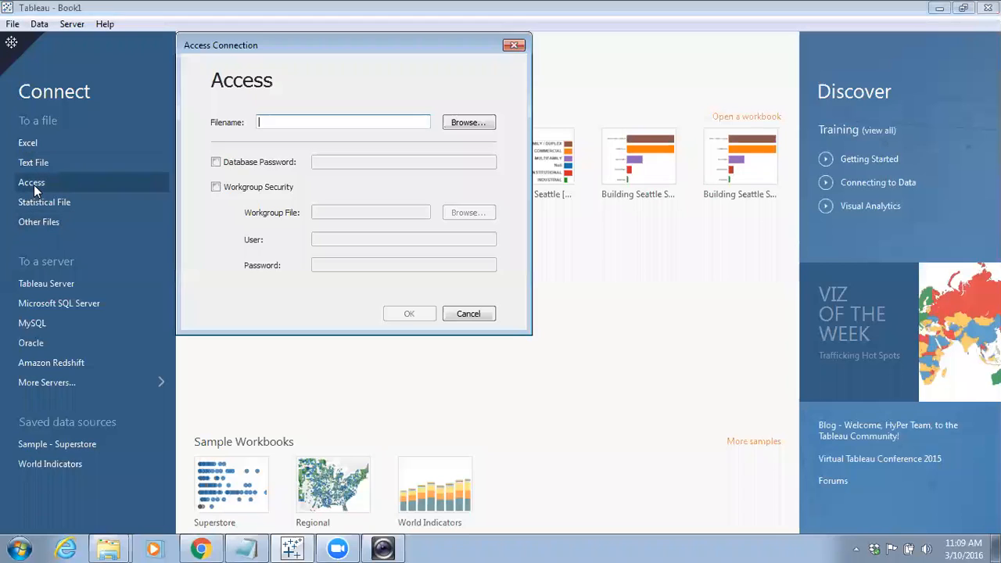
pyautogui.click(462, 124)
pyautogui.click(266, 157)
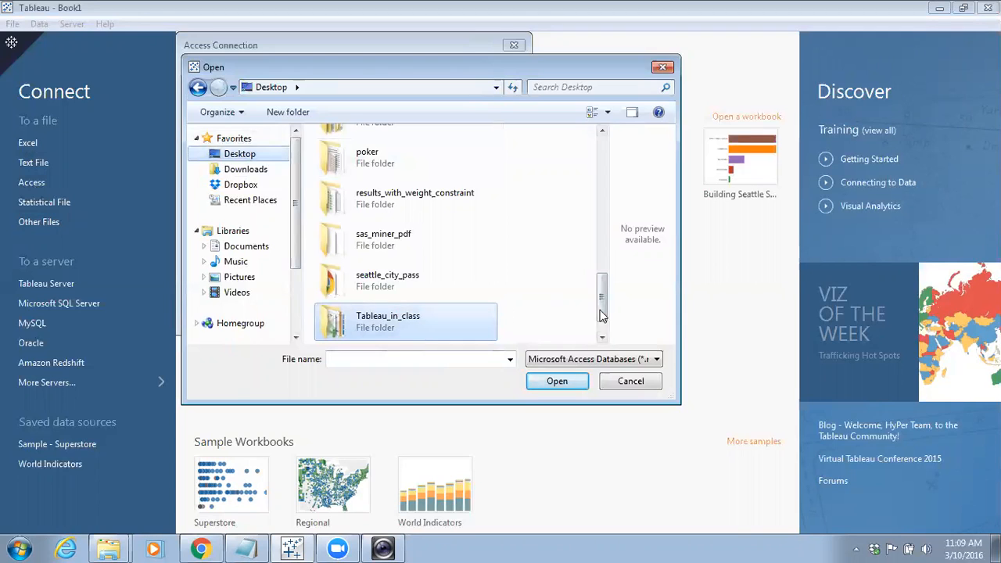
pyautogui.scroll(-1, 602, 313)
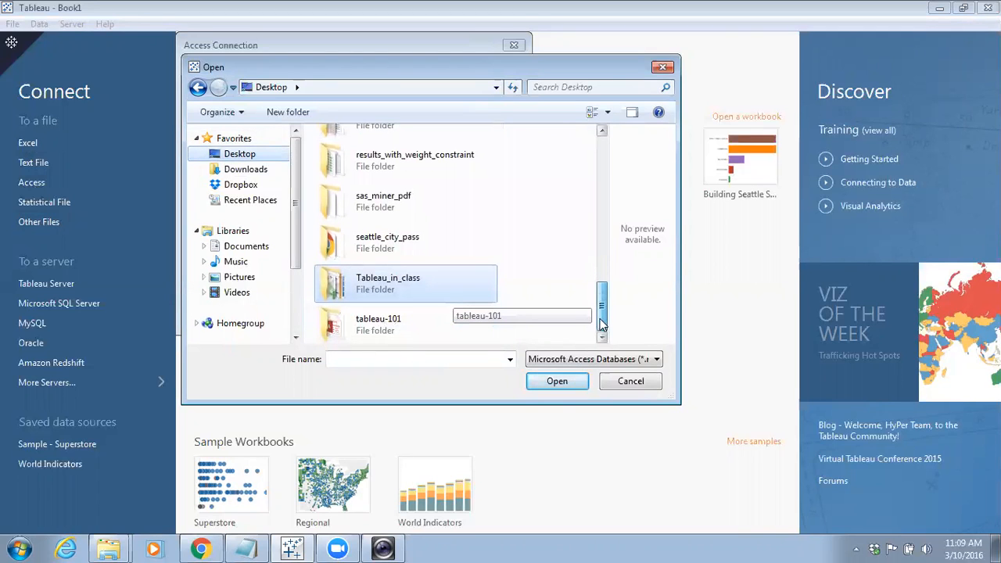
pyautogui.doubleClick(373, 328)
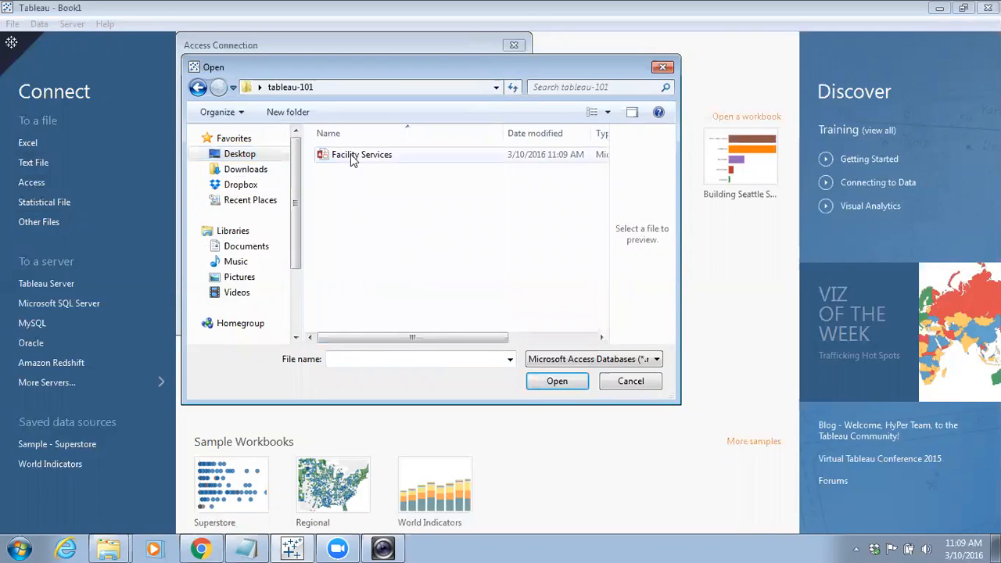
pyautogui.doubleClick(349, 154)
pyautogui.click(406, 313)
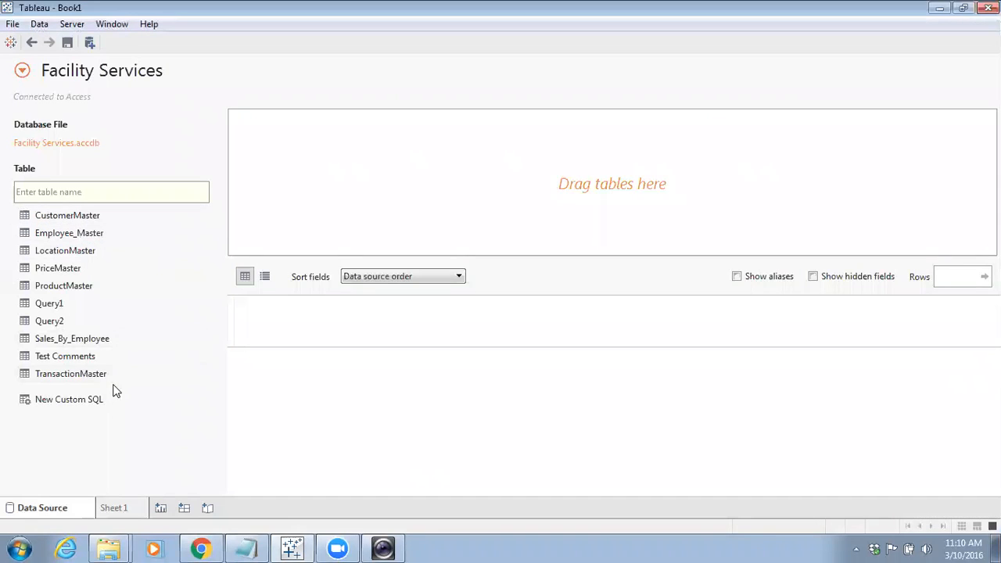
# Place TransactionMaster on the data source canvas, join CustomerMaster to it, and open the join settings
pyautogui.moveTo(78, 374); pyautogui.dragTo(397, 145)
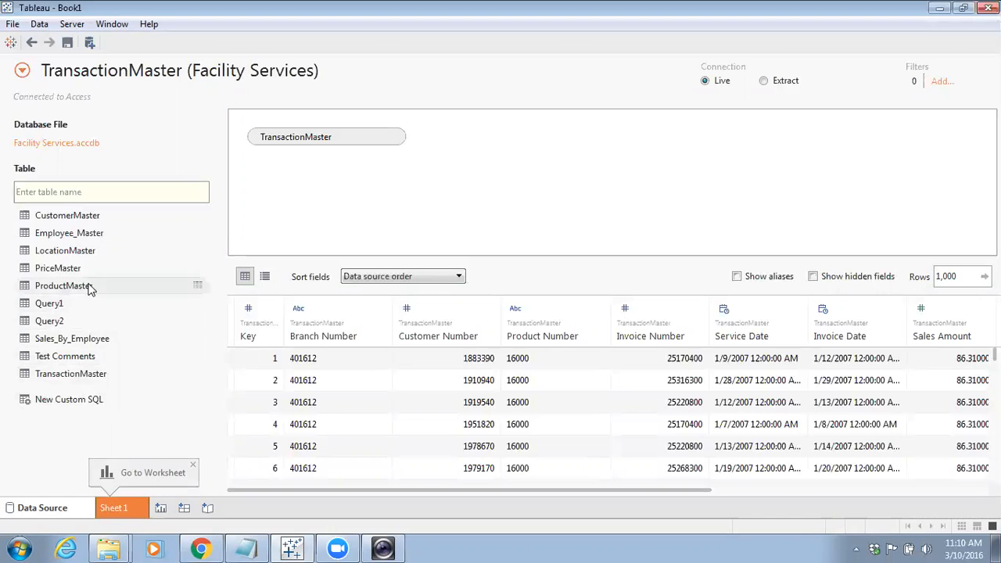
pyautogui.moveTo(95, 216); pyautogui.dragTo(548, 144)
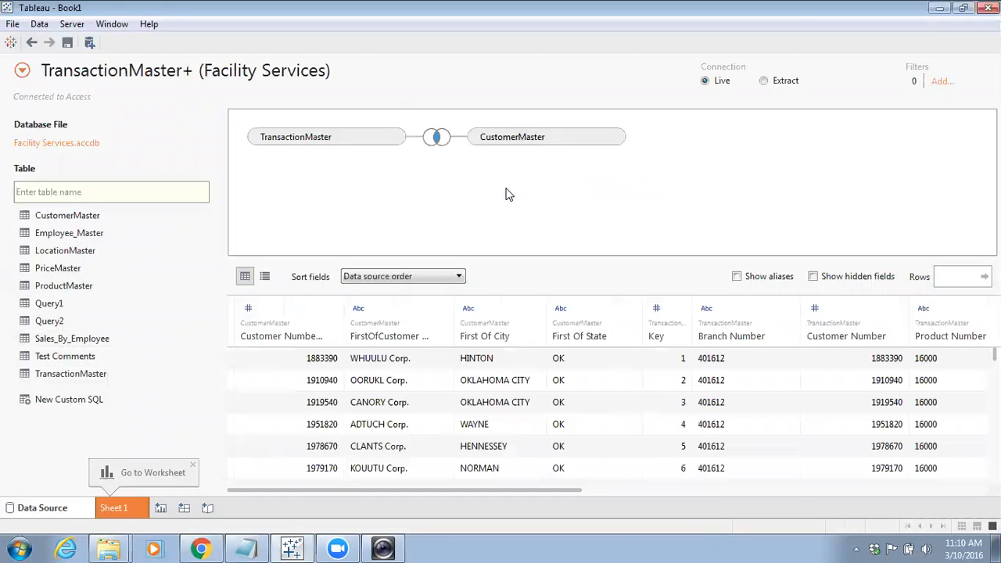
pyautogui.click(436, 137)
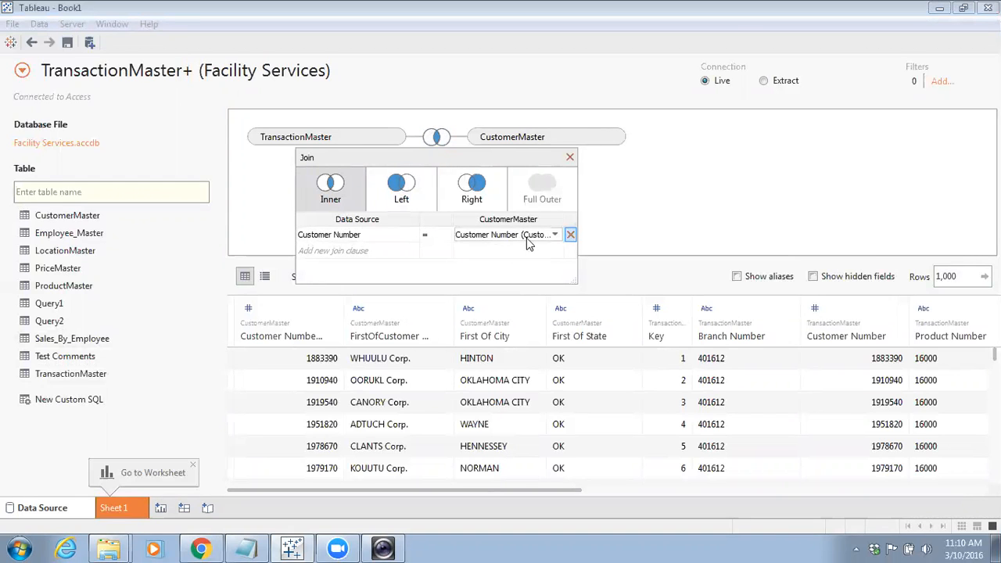
# Reopen the Facility Services database in Access to review the table relationships, then minimize it
pyautogui.moveTo(109, 549)
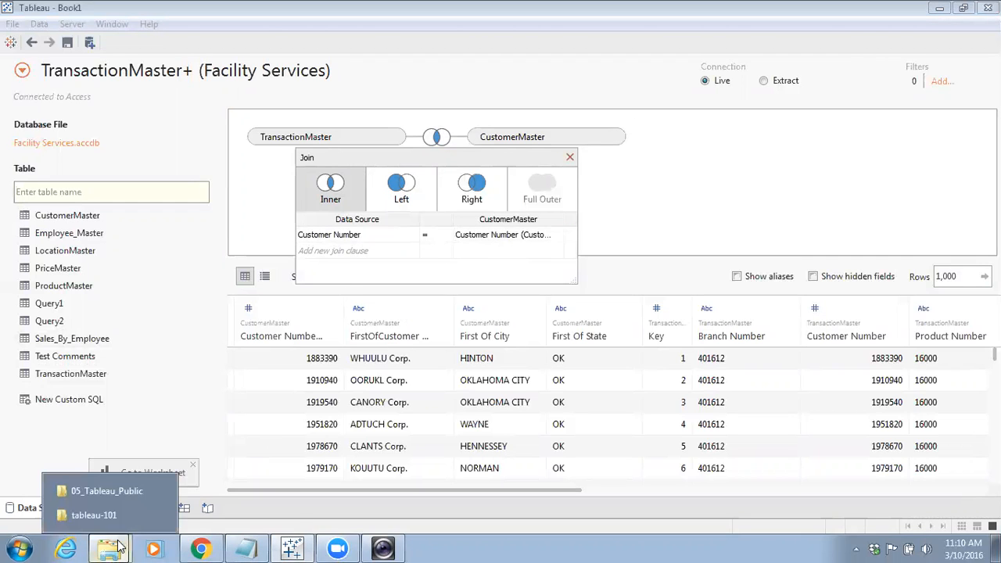
pyautogui.click(123, 515)
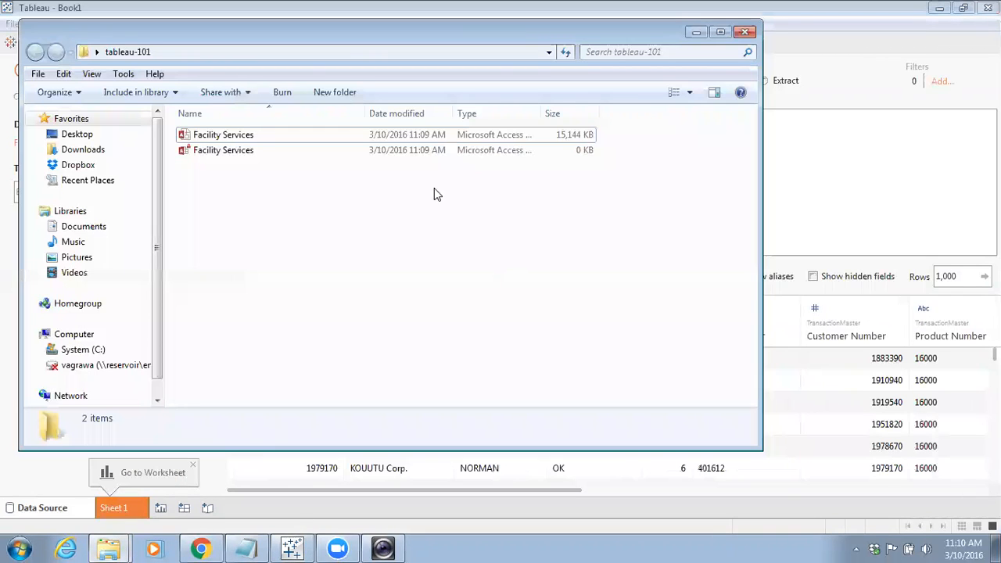
pyautogui.doubleClick(222, 135)
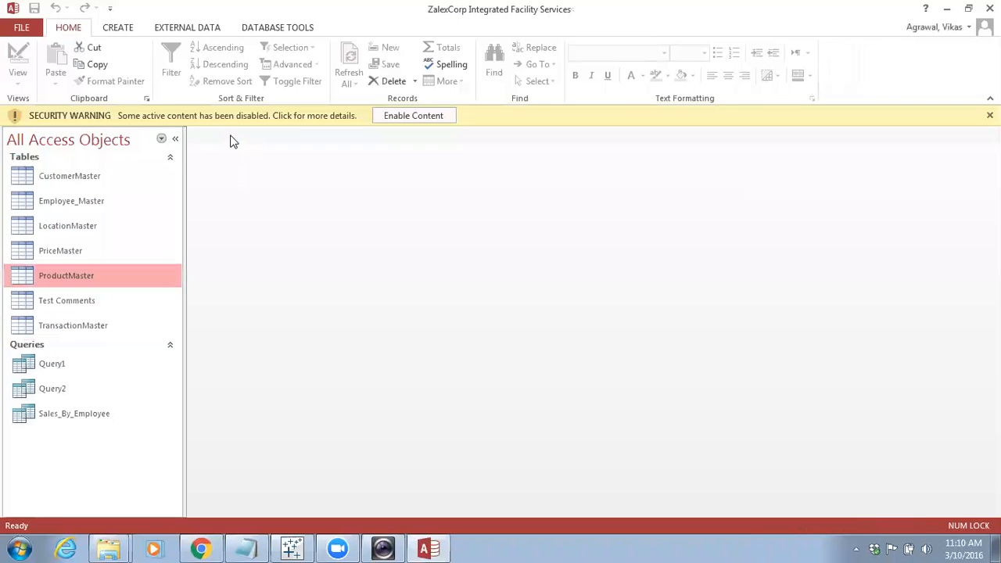
pyautogui.click(191, 28)
pyautogui.click(268, 28)
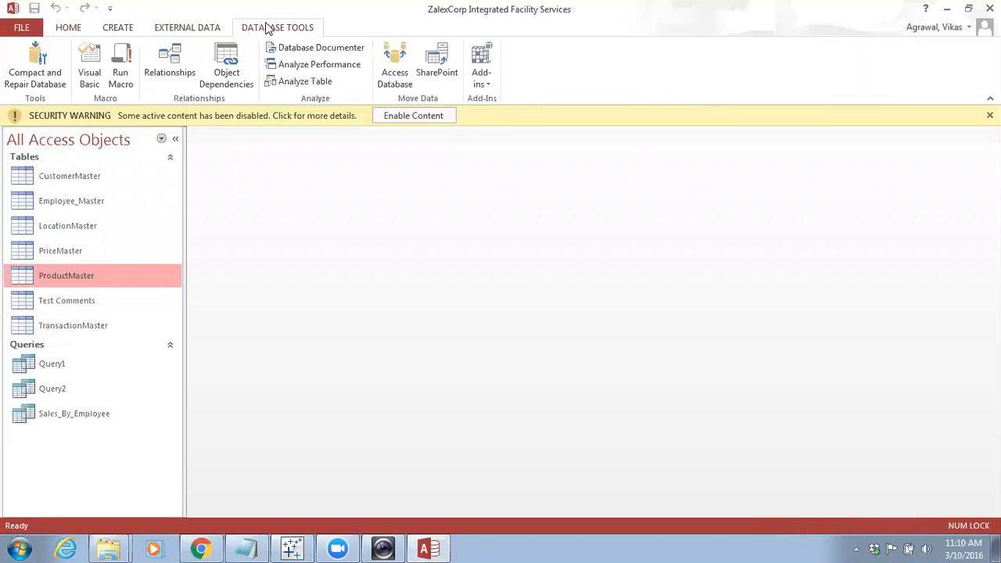
pyautogui.click(168, 61)
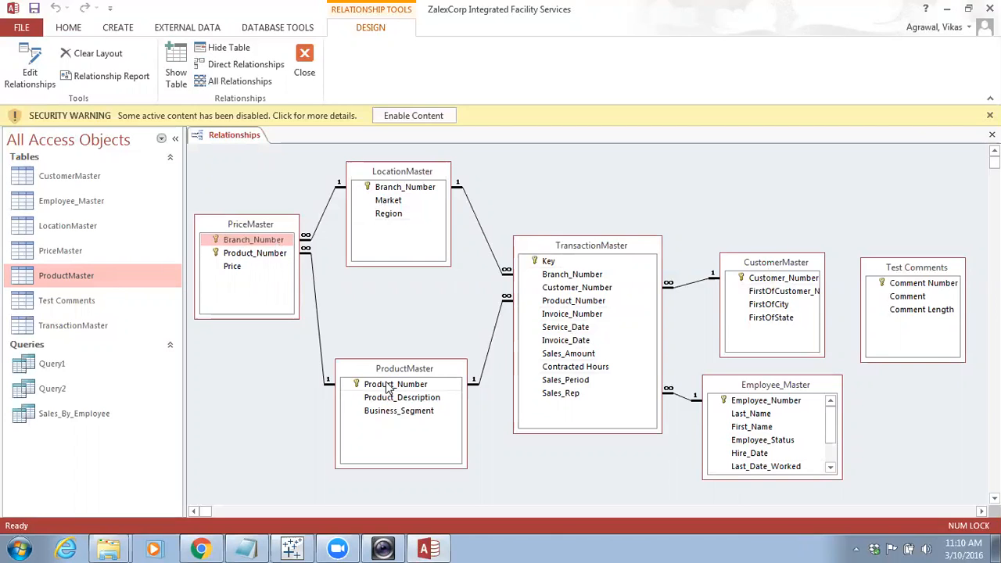
pyautogui.click(948, 11)
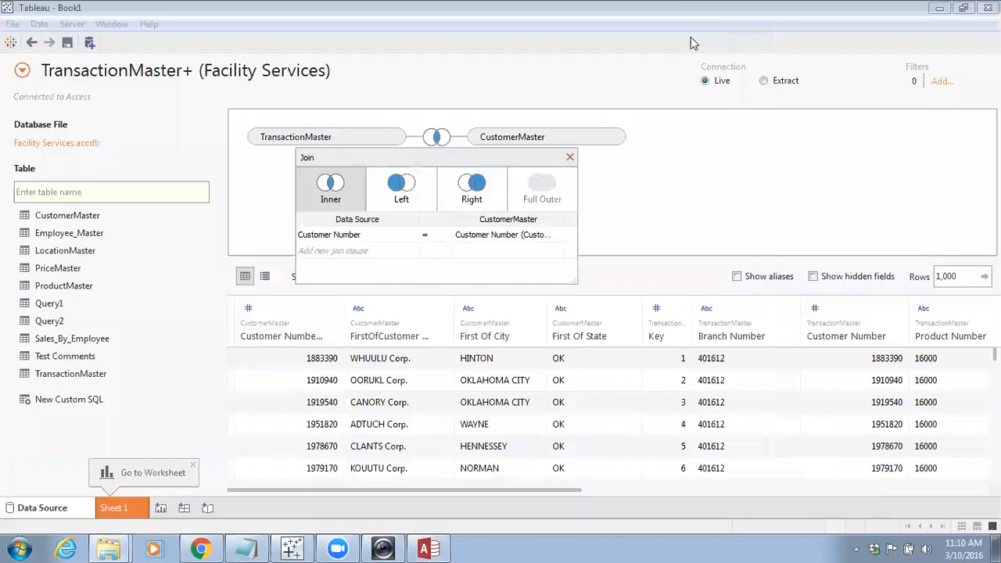
# Add Employee_Master to the data source canvas alongside the joined tables
pyautogui.moveTo(72, 233); pyautogui.dragTo(654, 209)
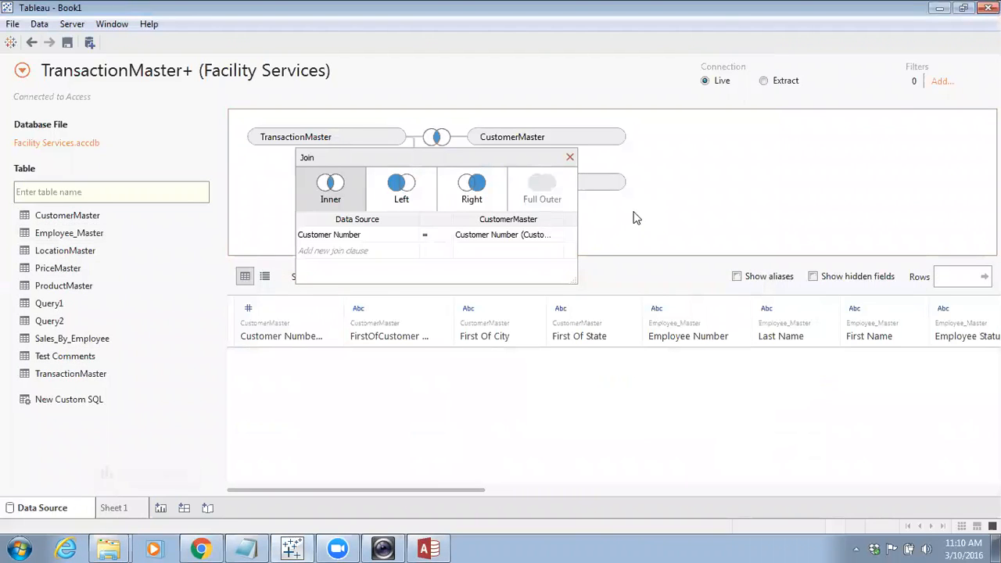
# Close the join settings, remove Employee_Master from the canvas, and add it back to start a fresh join with TransactionMaster
pyautogui.click(569, 157)
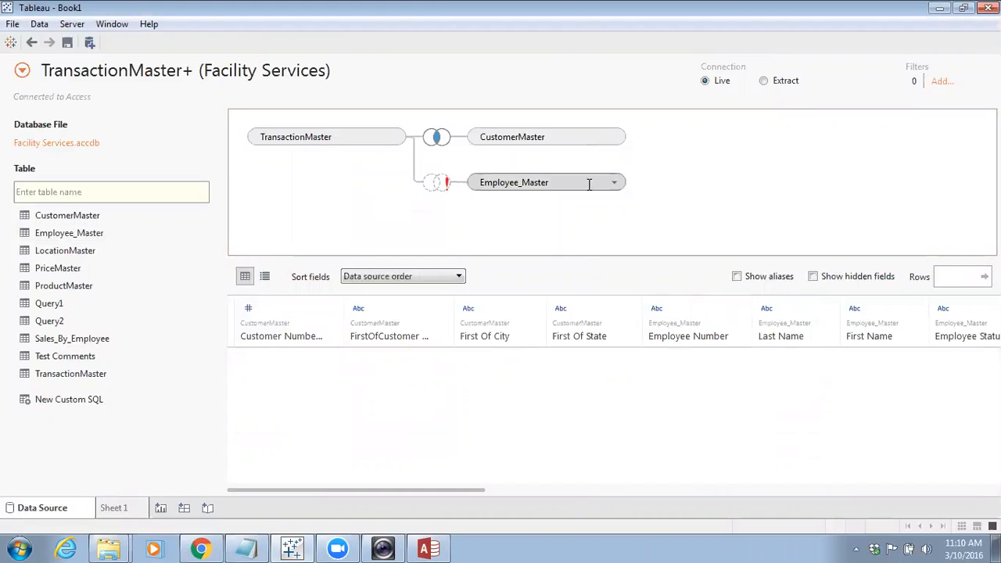
pyautogui.click(613, 185)
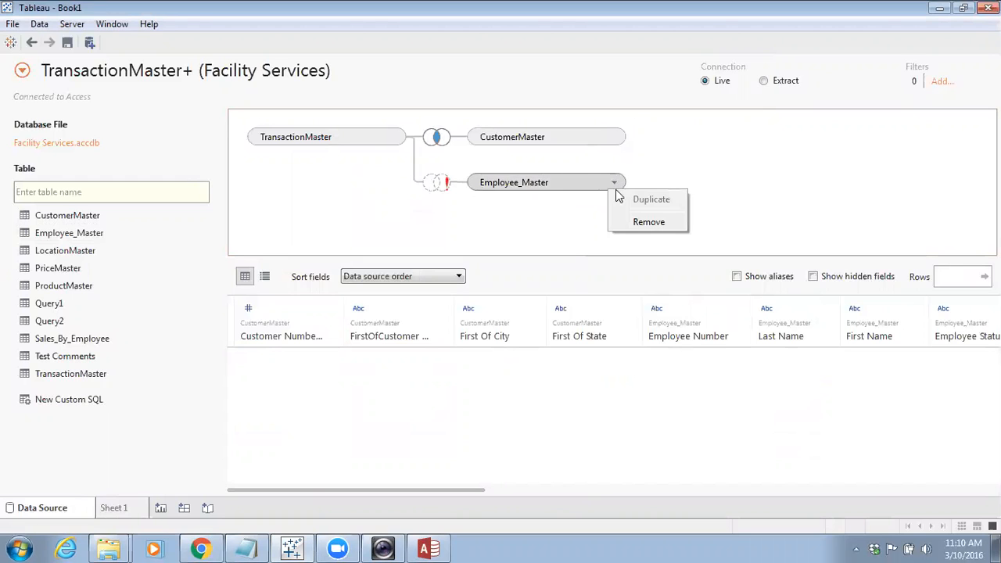
pyautogui.click(635, 226)
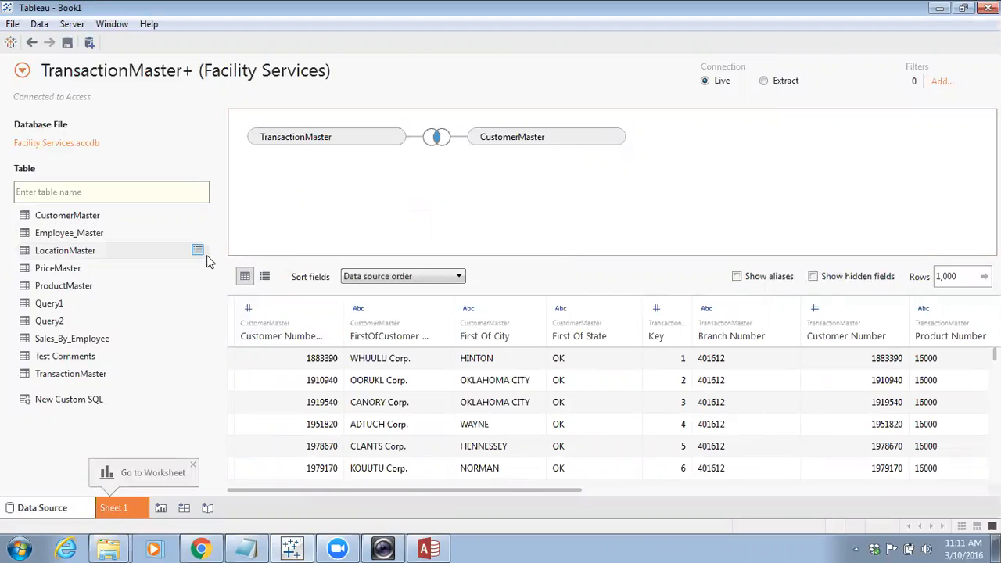
pyautogui.moveTo(84, 232); pyautogui.dragTo(648, 237)
pyautogui.moveTo(558, 194); pyautogui.dragTo(505, 190)
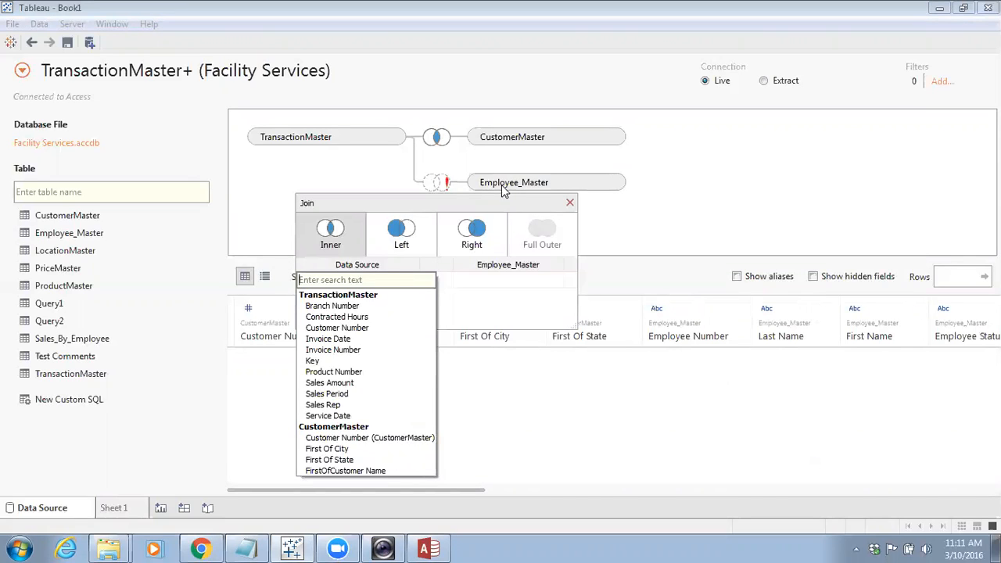
# Switch to Access and inspect the relationship between Employee_Master and TransactionMaster
pyautogui.click(436, 547)
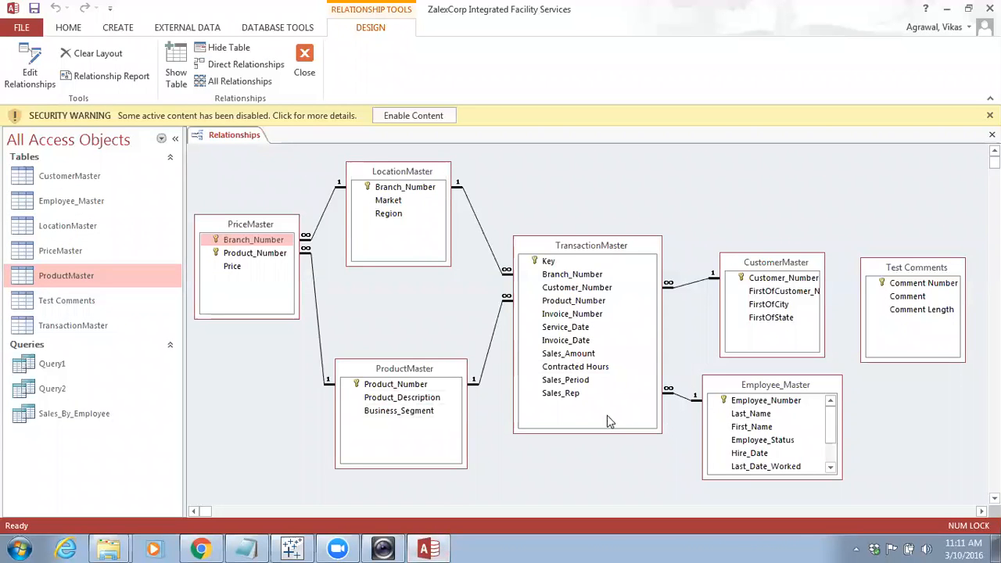
pyautogui.doubleClick(680, 398)
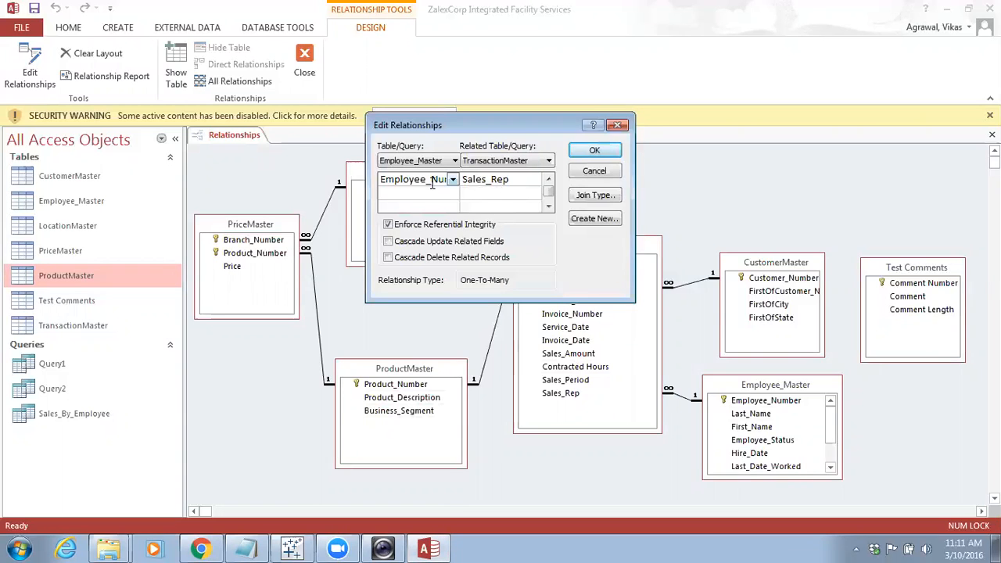
pyautogui.click(617, 127)
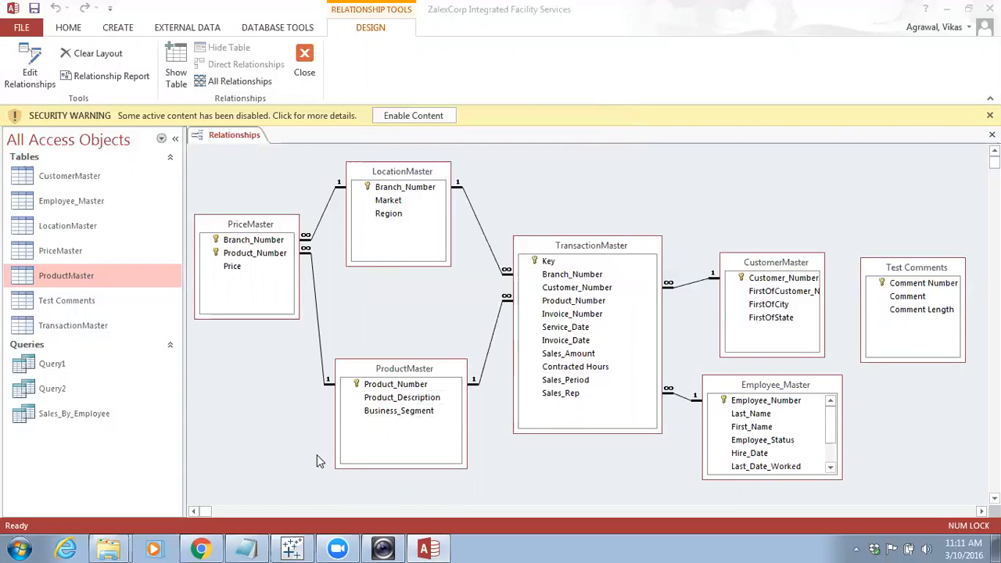
# Back in Tableau, join Employee_Master by matching Sales Rep to Employee Number, and close the join settings
pyautogui.click(294, 548)
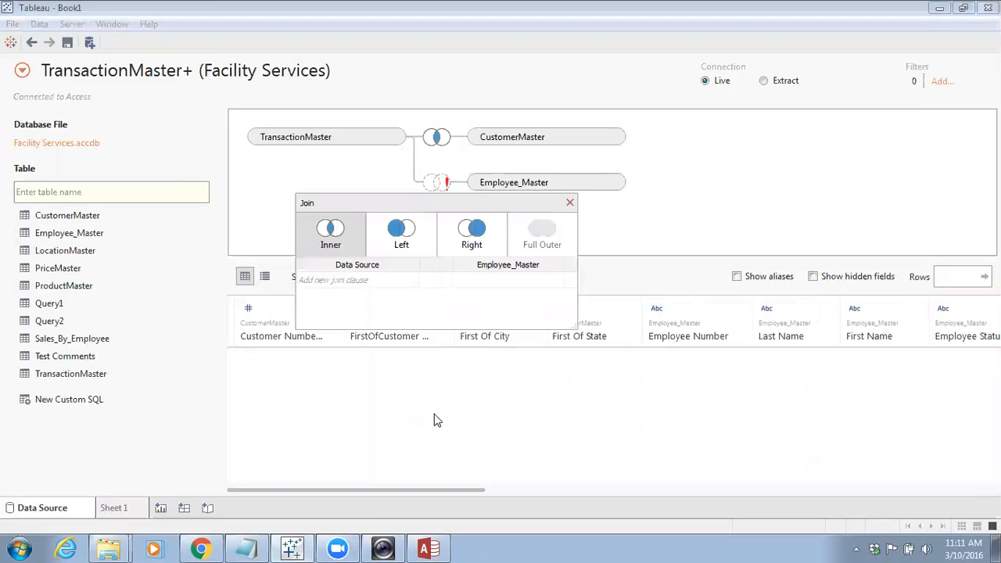
pyautogui.click(412, 282)
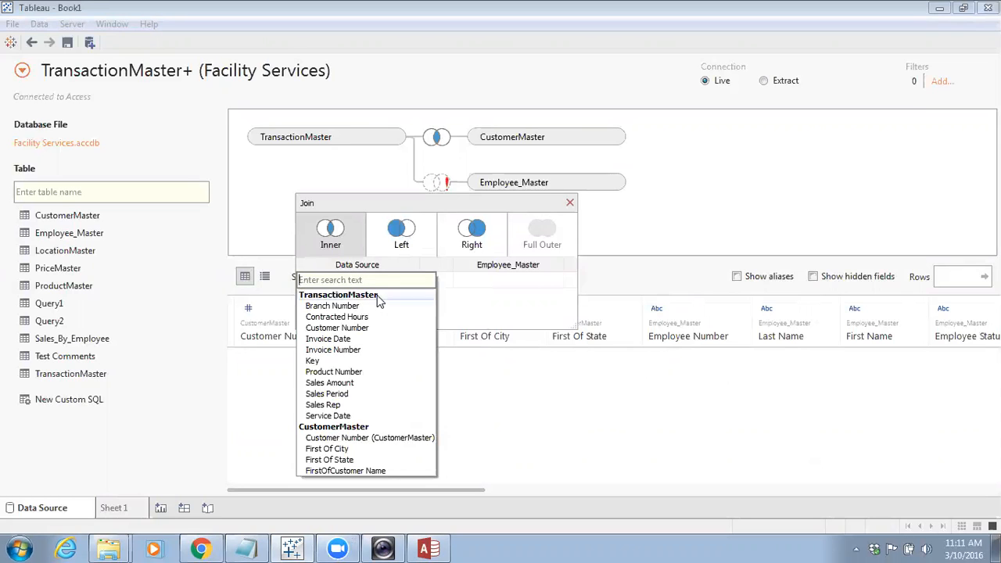
pyautogui.click(353, 406)
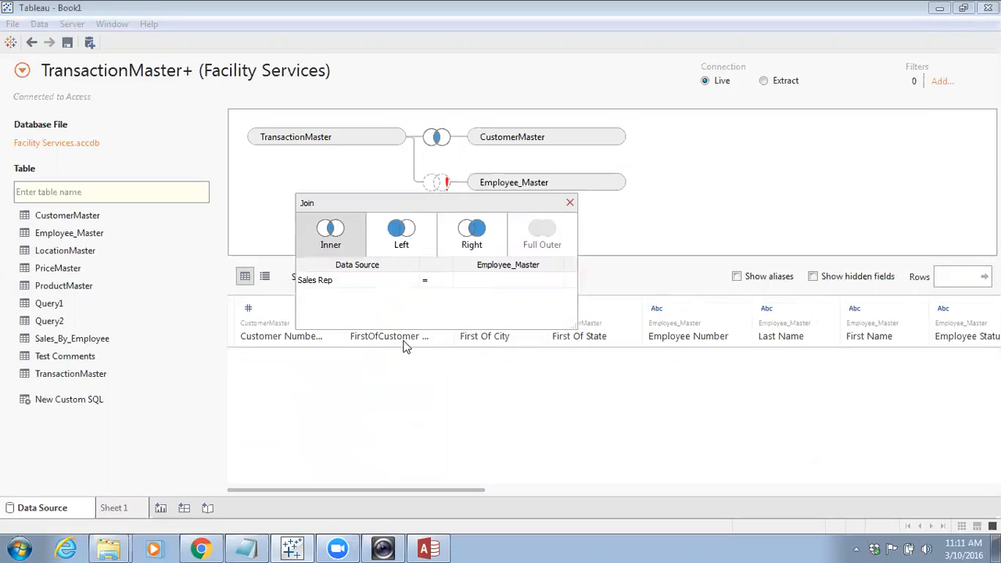
pyautogui.click(558, 279)
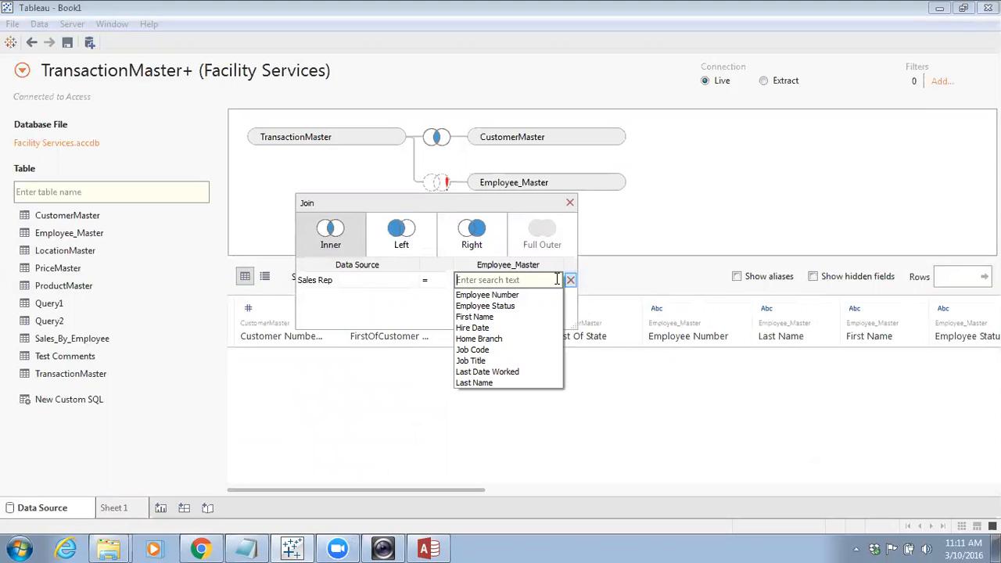
pyautogui.click(516, 295)
pyautogui.click(569, 204)
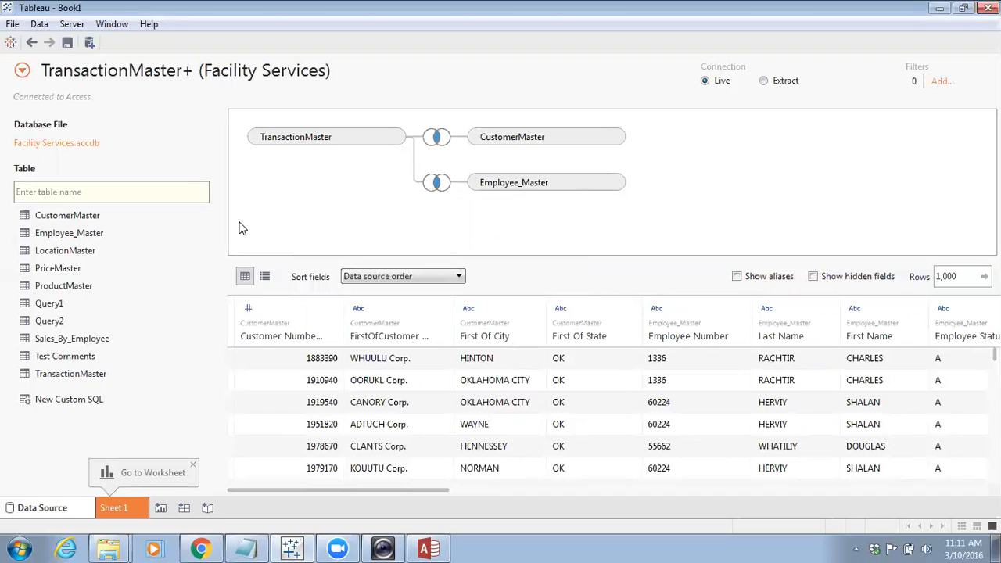
# Minimize Access, add LocationMaster to the canvas, and open its join settings on Branch Number
pyautogui.click(428, 547)
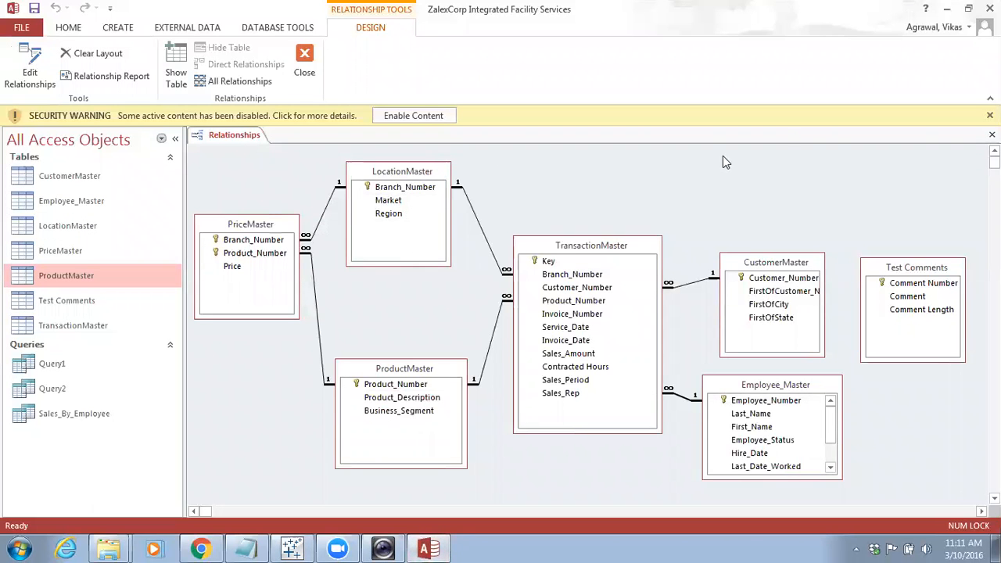
pyautogui.click(946, 8)
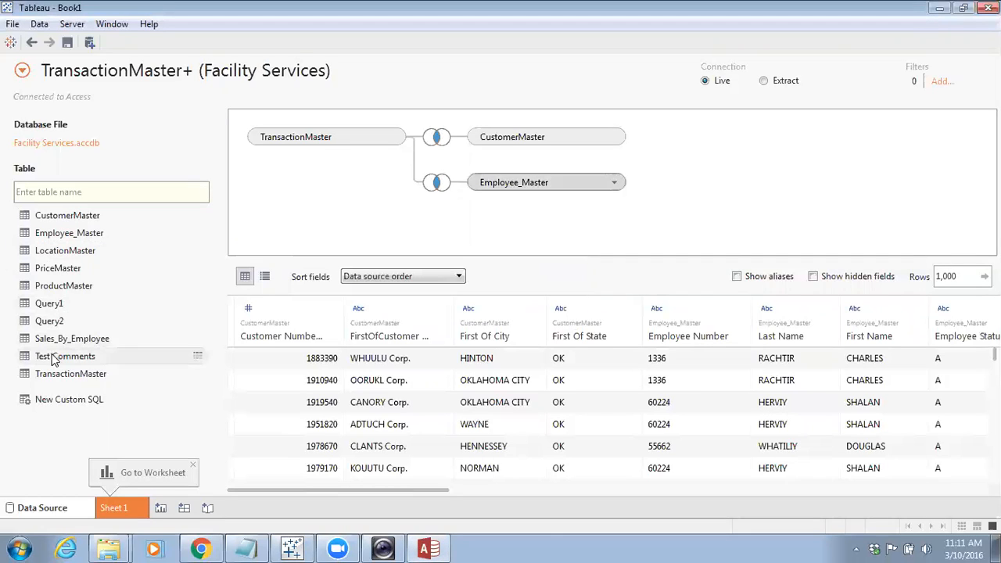
pyautogui.moveTo(67, 250); pyautogui.dragTo(491, 234)
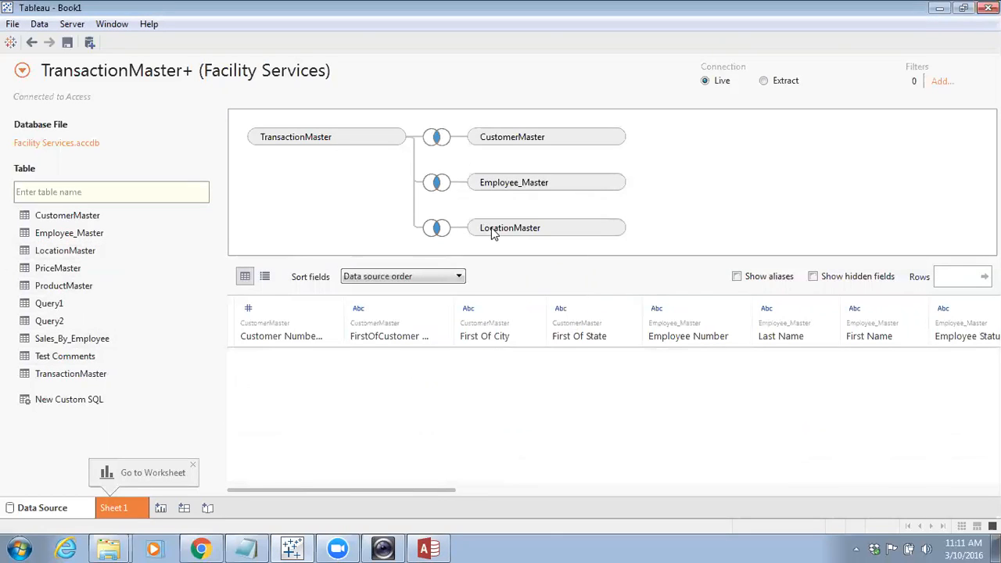
pyautogui.click(436, 228)
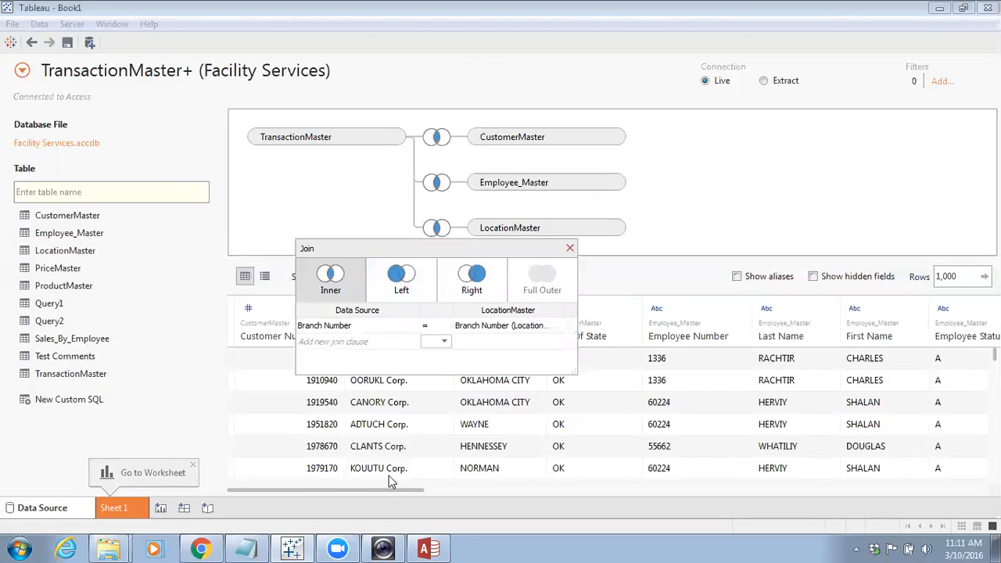
# Check the LocationMaster relationship in Access, minimize it, and close the join settings
pyautogui.click(427, 548)
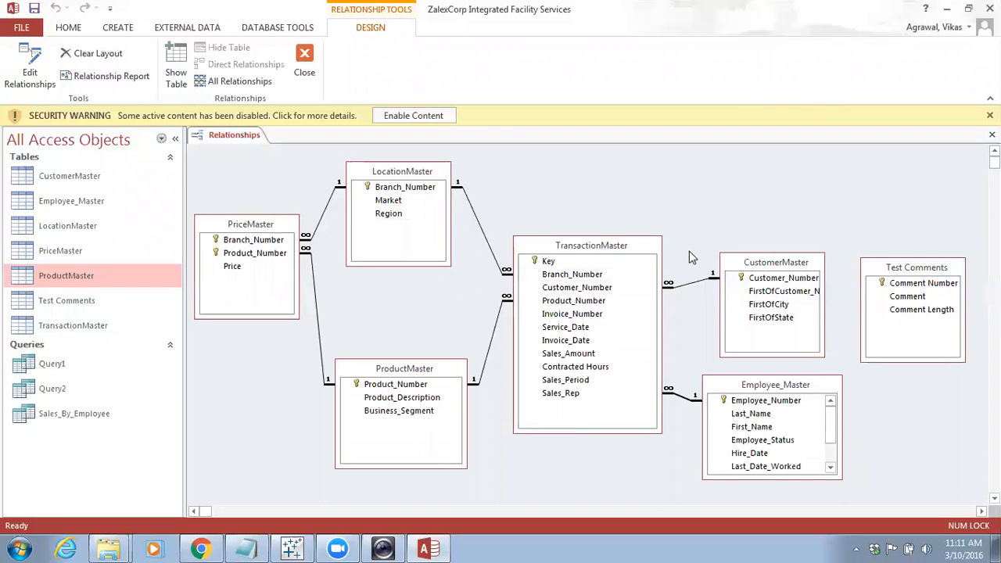
pyautogui.click(944, 9)
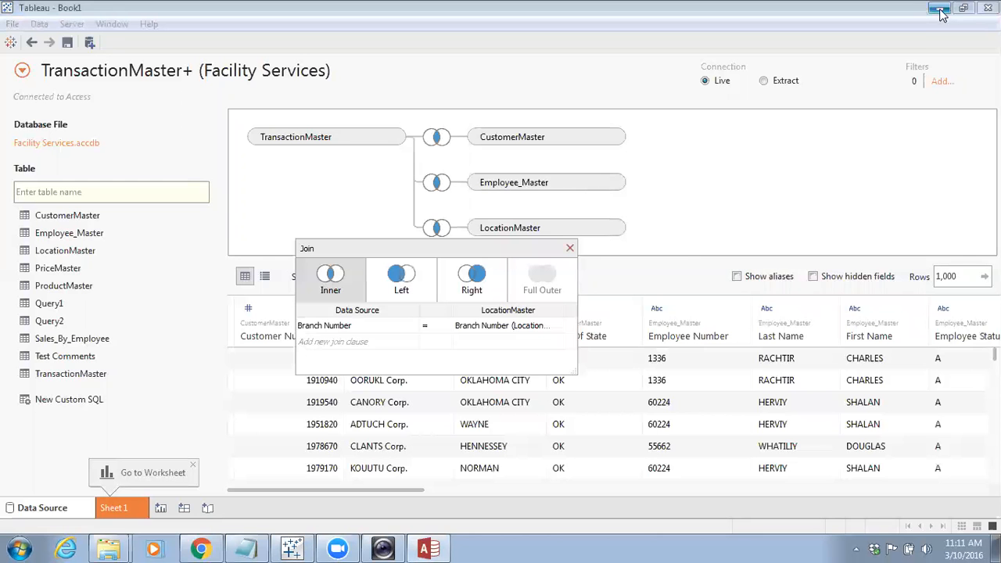
pyautogui.click(570, 248)
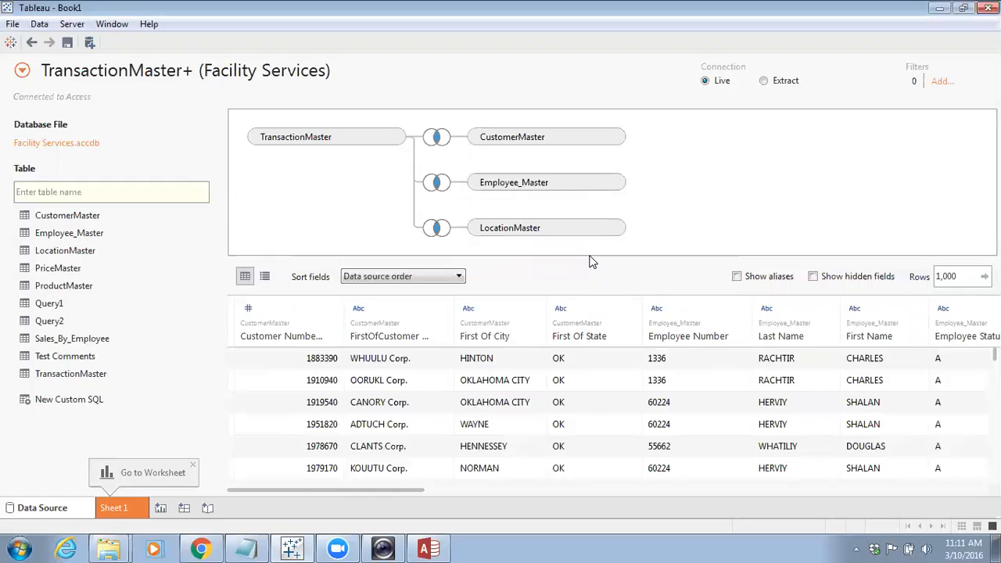
# Enlarge the join canvas, add ProductMaster, and open its join settings on Product Number
pyautogui.moveTo(591, 257); pyautogui.dragTo(594, 309)
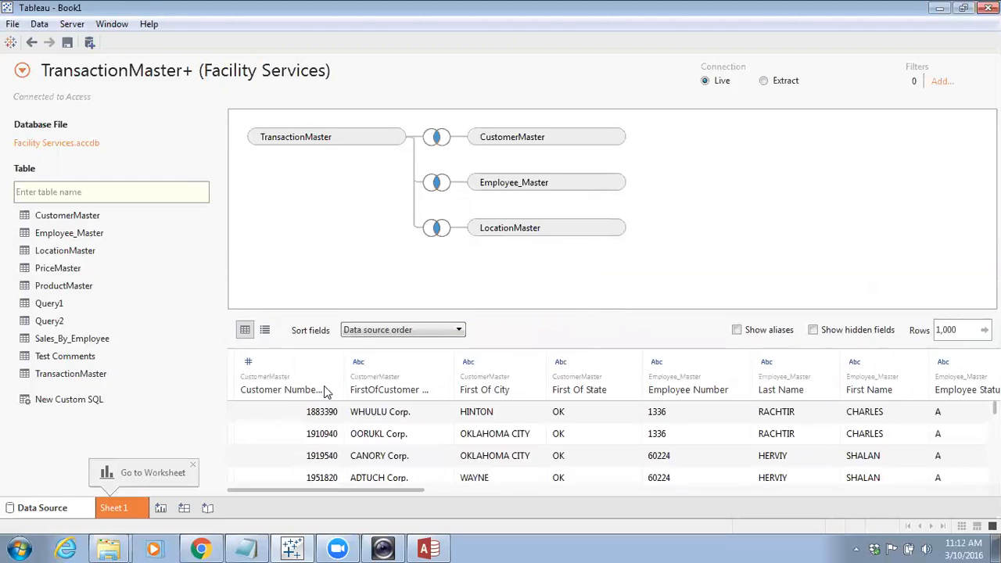
pyautogui.moveTo(74, 288); pyautogui.dragTo(535, 282)
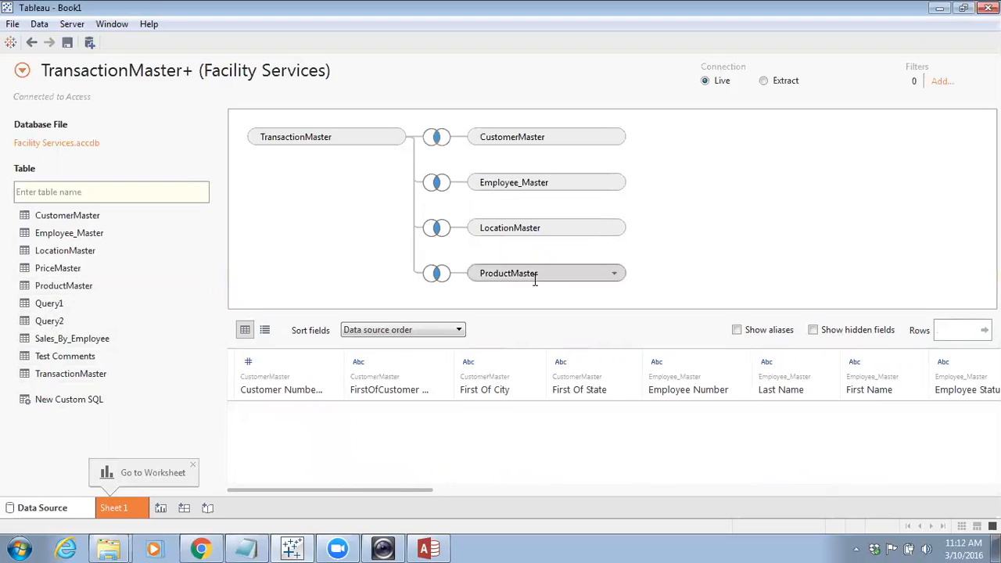
pyautogui.click(437, 273)
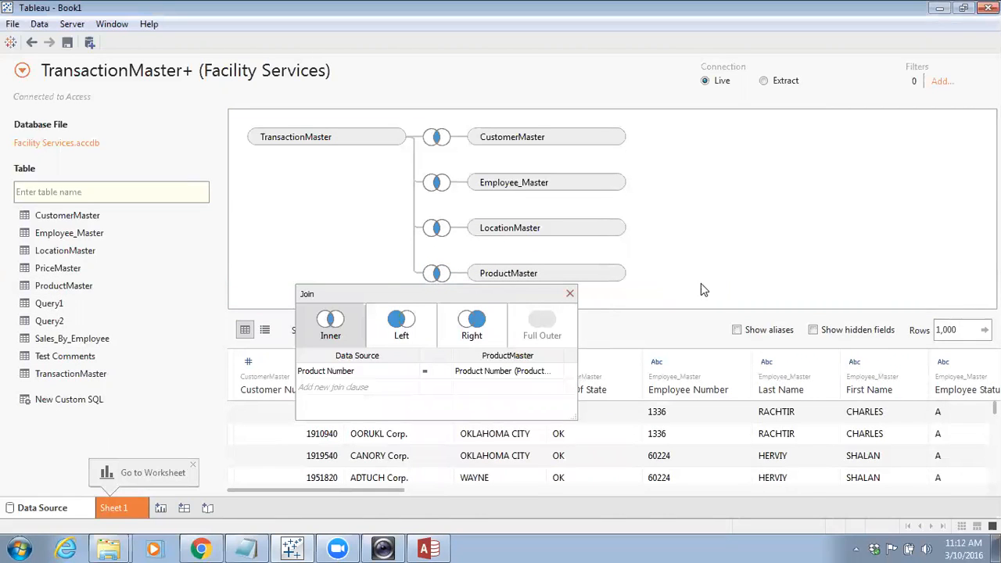
pyautogui.moveTo(69, 269); pyautogui.dragTo(728, 233)
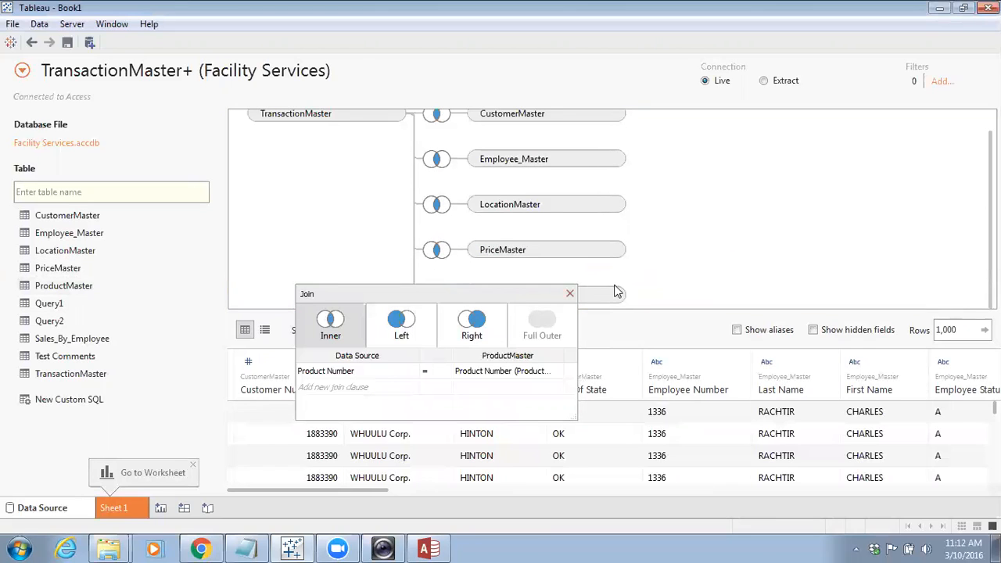
pyautogui.click(569, 295)
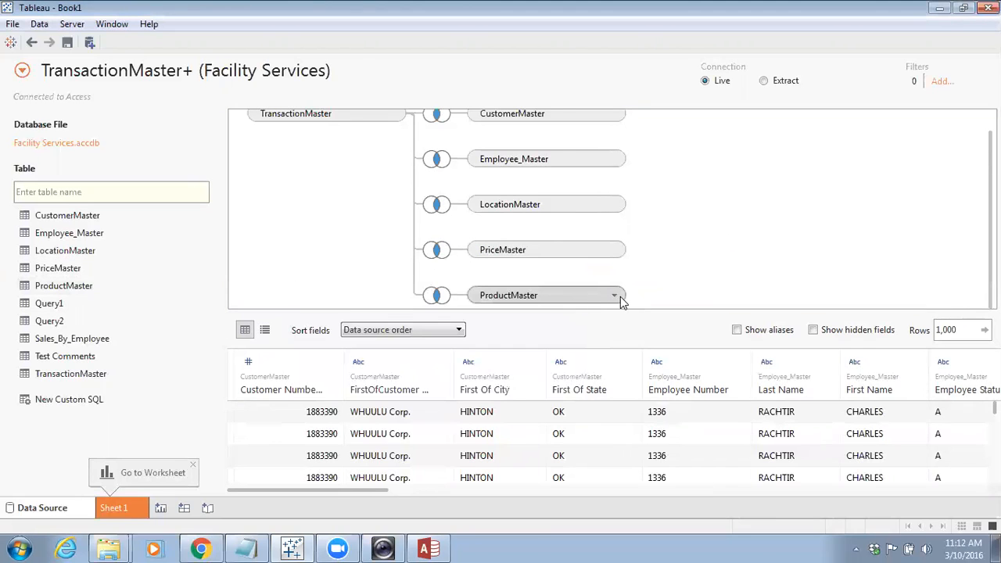
pyautogui.click(614, 296)
pyautogui.click(642, 334)
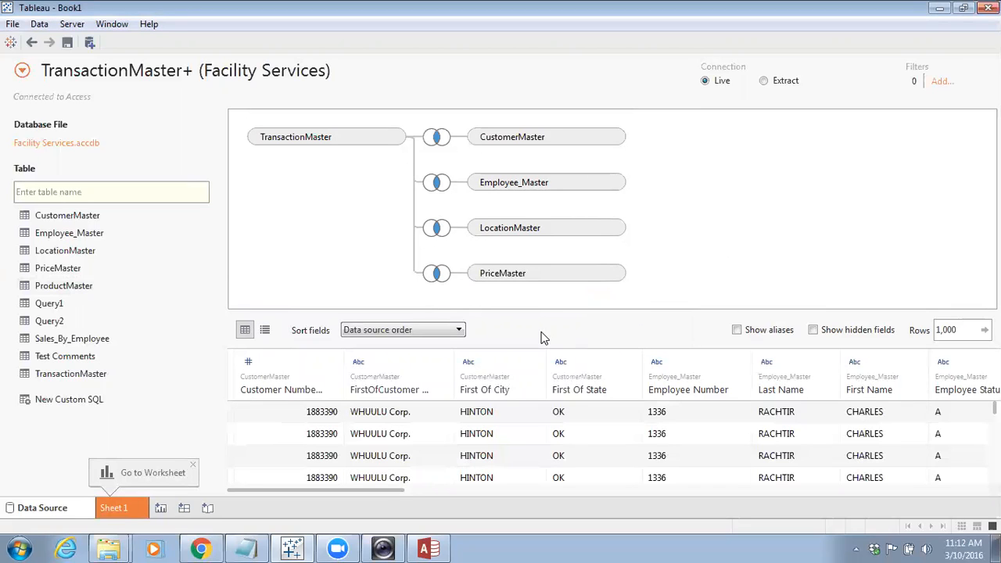
pyautogui.click(613, 276)
pyautogui.click(637, 308)
pyautogui.moveTo(79, 286); pyautogui.dragTo(547, 268)
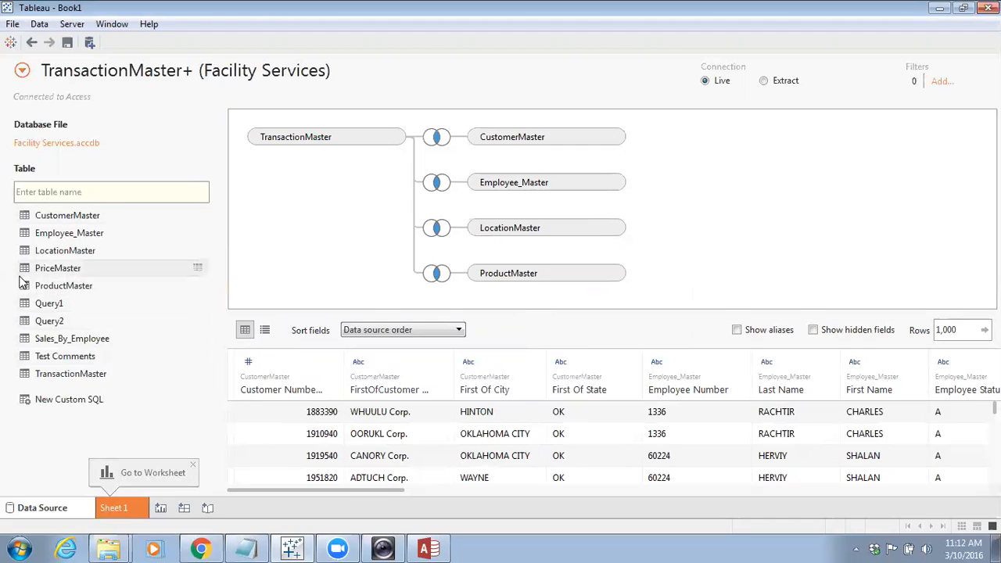
# Add PriceMaster to the canvas and open its join settings
pyautogui.moveTo(64, 268); pyautogui.dragTo(327, 284)
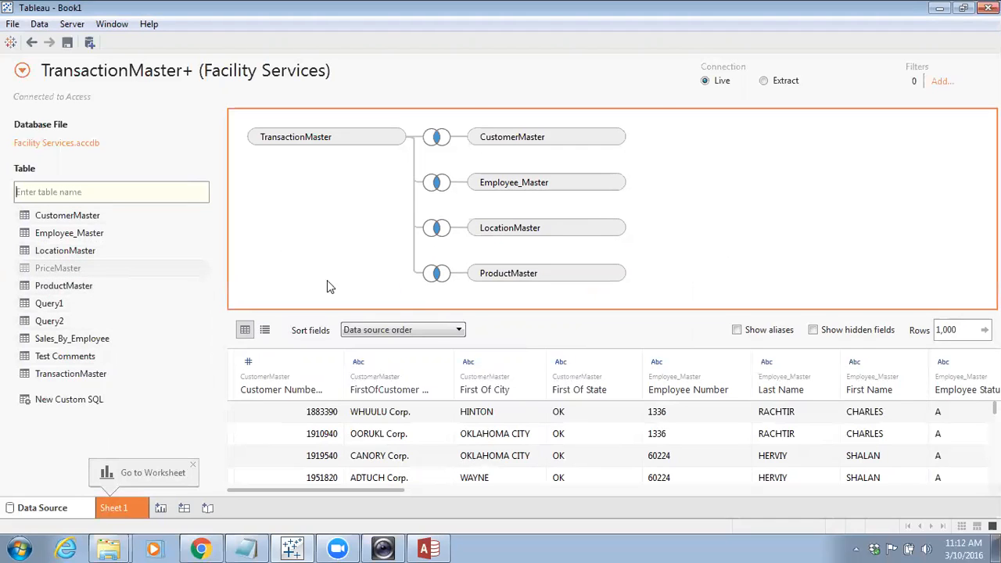
pyautogui.moveTo(702, 248); pyautogui.dragTo(702, 249)
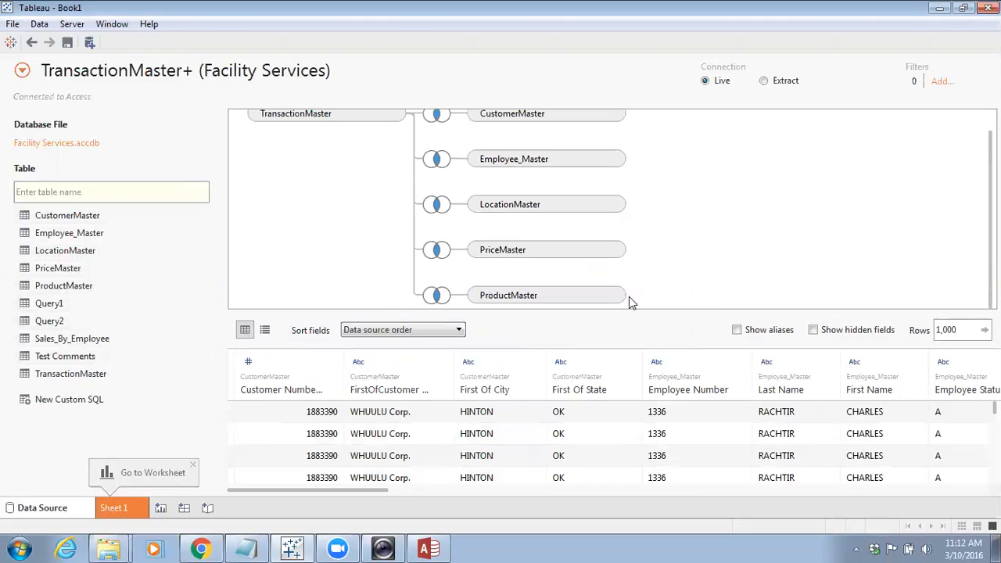
pyautogui.click(613, 250)
pyautogui.click(437, 250)
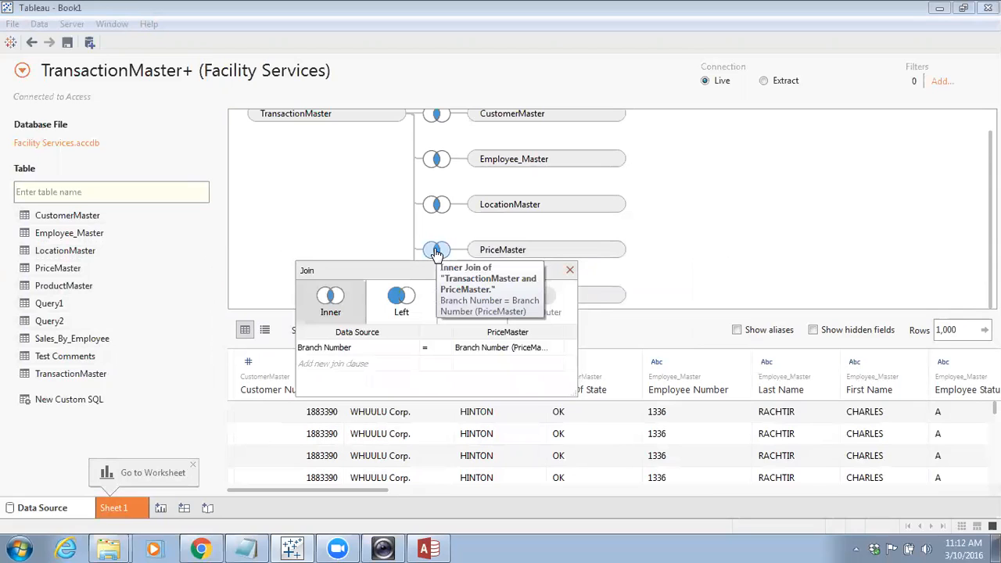
# Change the PriceMaster join's data source field to Branch Number (LocationMaster)
pyautogui.click(397, 347)
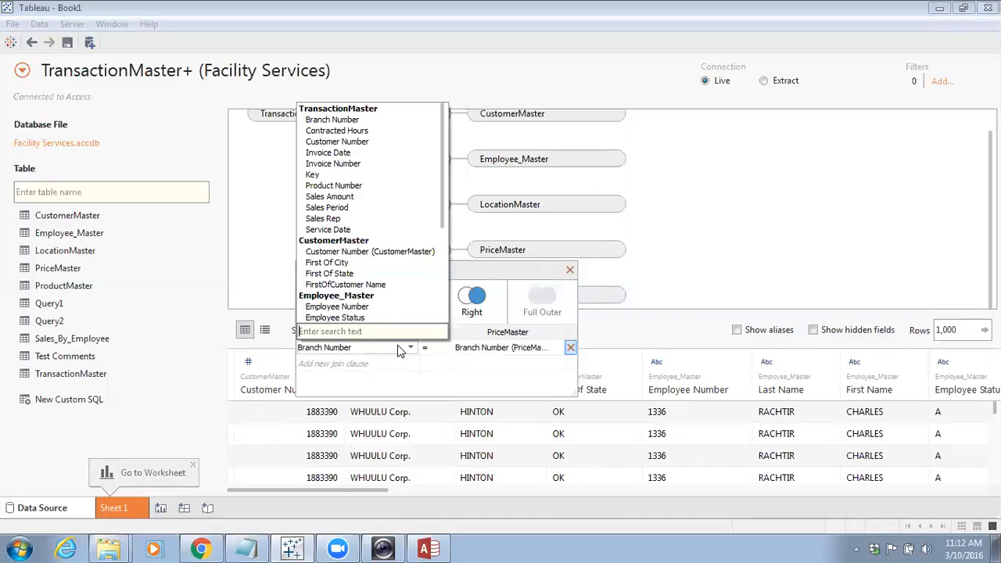
pyautogui.moveTo(441, 213); pyautogui.dragTo(444, 312)
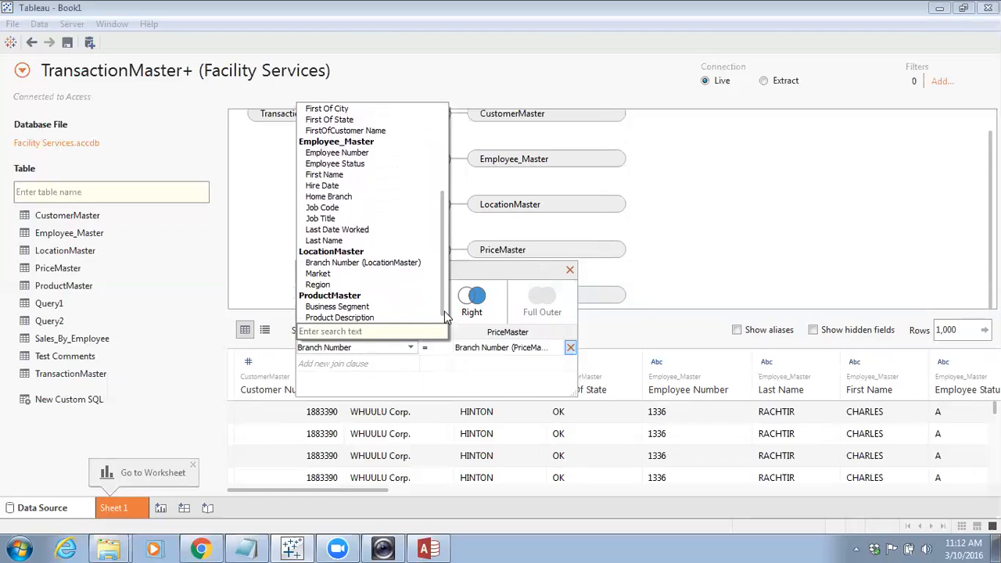
pyautogui.click(386, 263)
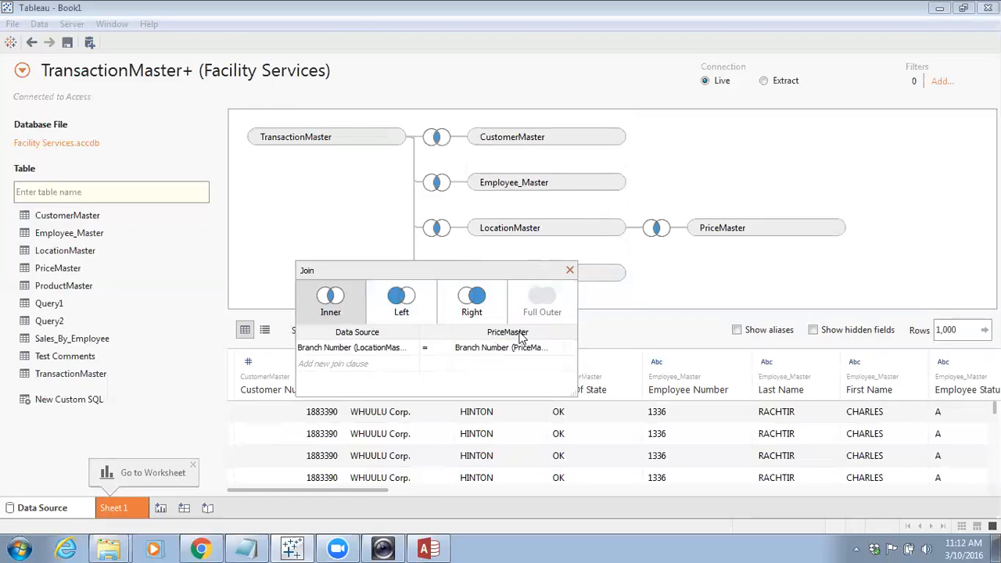
# Add a second PriceMaster join clause matching Product Number (ProductMaster) to Product Number (PriceMaster), then close the join settings
pyautogui.click(397, 361)
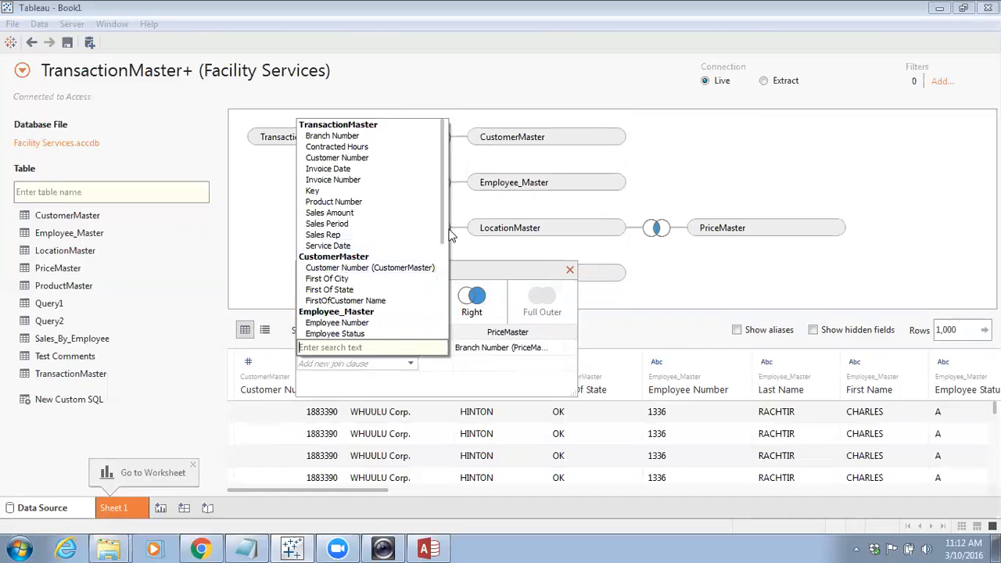
pyautogui.moveTo(443, 244); pyautogui.dragTo(450, 352)
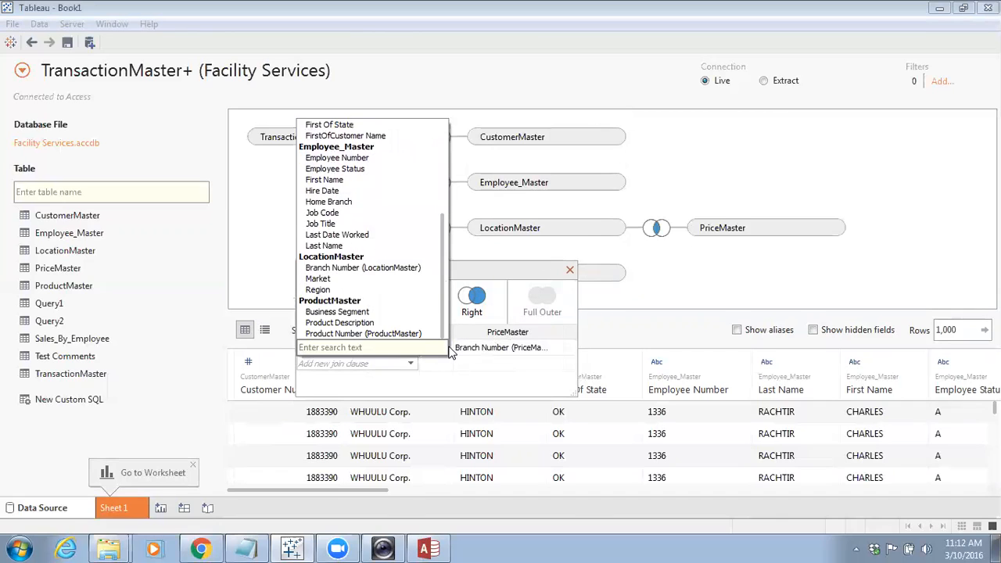
pyautogui.click(375, 334)
pyautogui.click(552, 363)
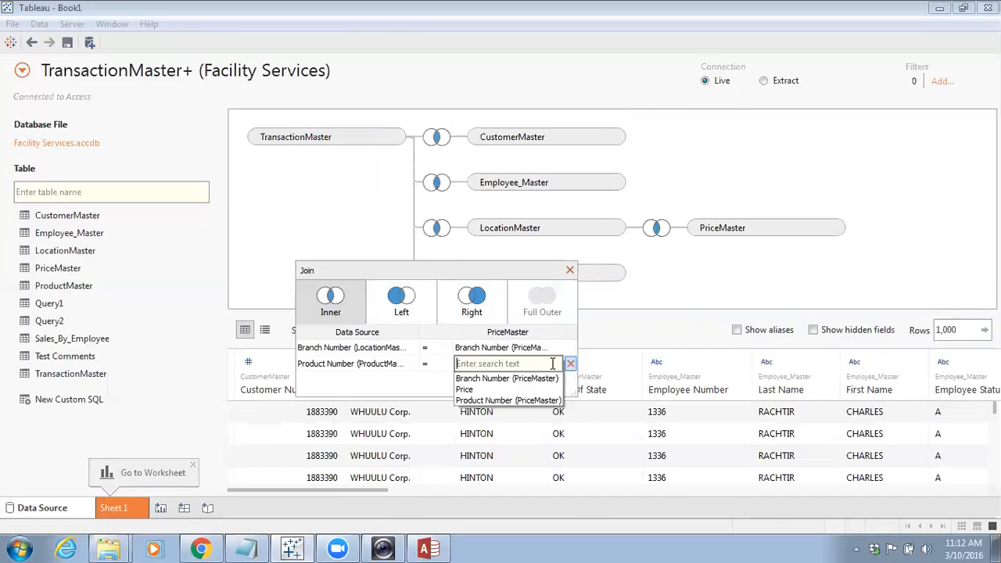
pyautogui.click(529, 400)
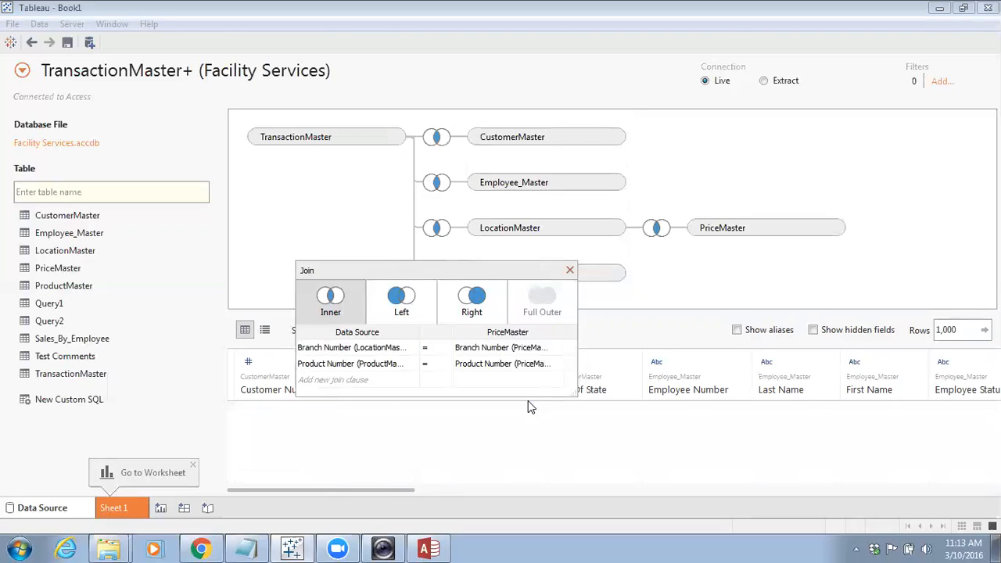
pyautogui.click(570, 272)
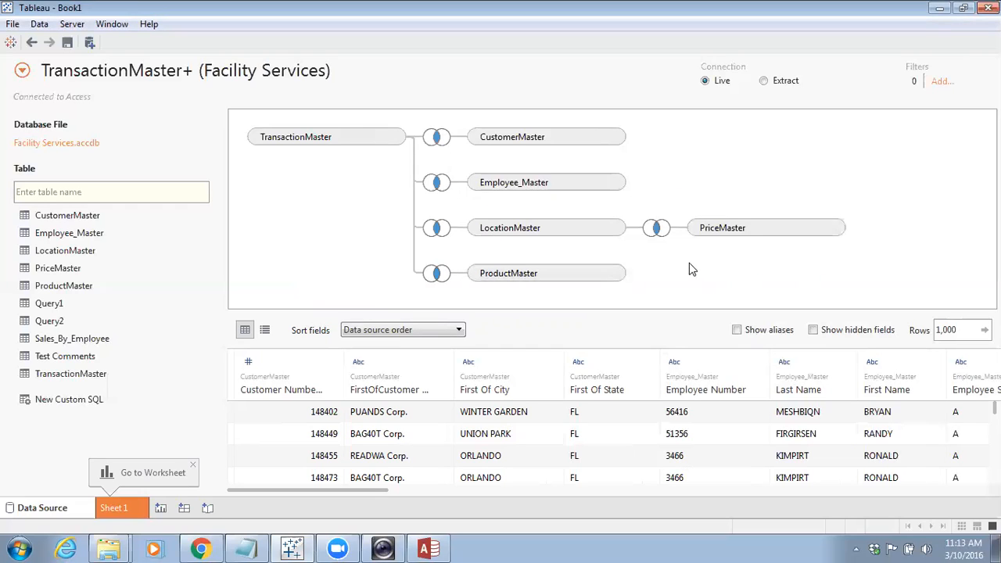
# Switch the data source connection from Live to Extract, glancing at the Access relationships
pyautogui.click(763, 81)
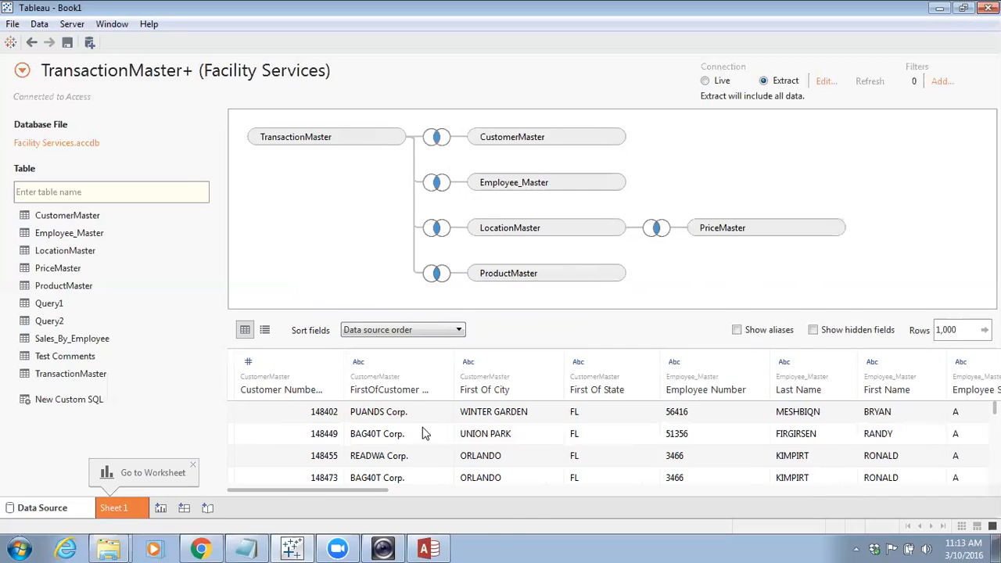
pyautogui.click(451, 548)
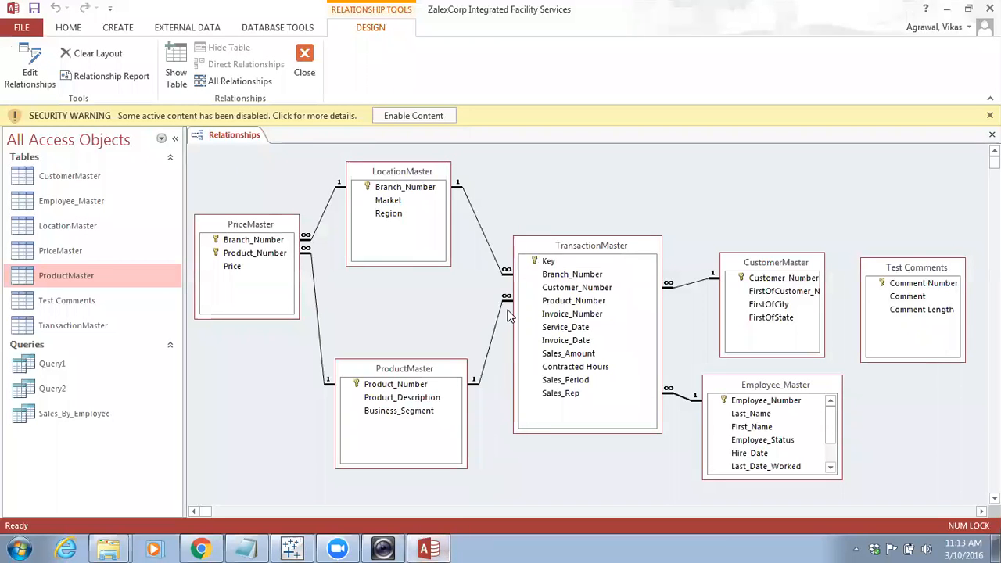
pyautogui.click(435, 547)
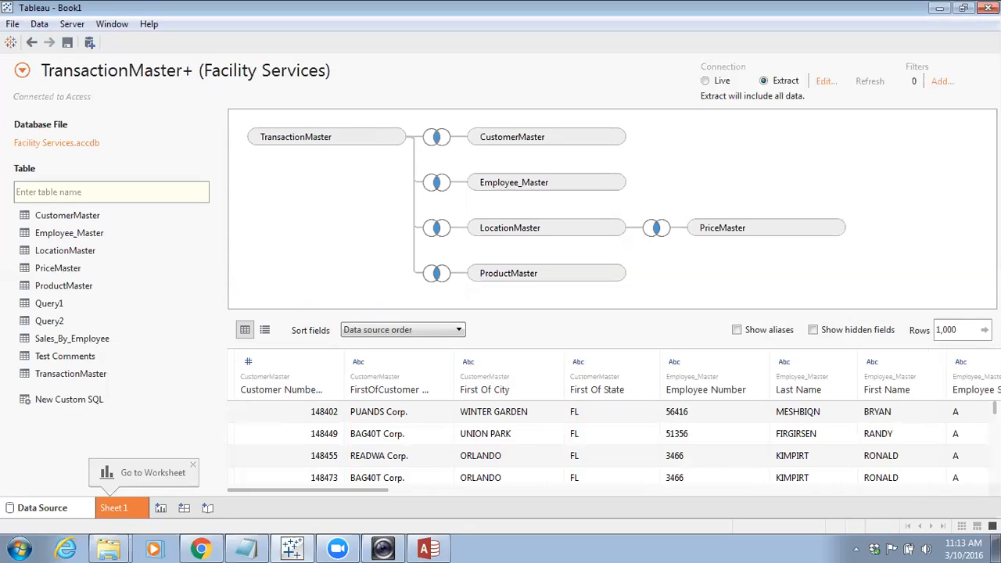
# Change the TransactionMaster Key field's data type to String
pyautogui.scroll(-1, 786, 442)
pyautogui.scroll(1, 777, 441)
pyautogui.moveTo(371, 490); pyautogui.dragTo(732, 505)
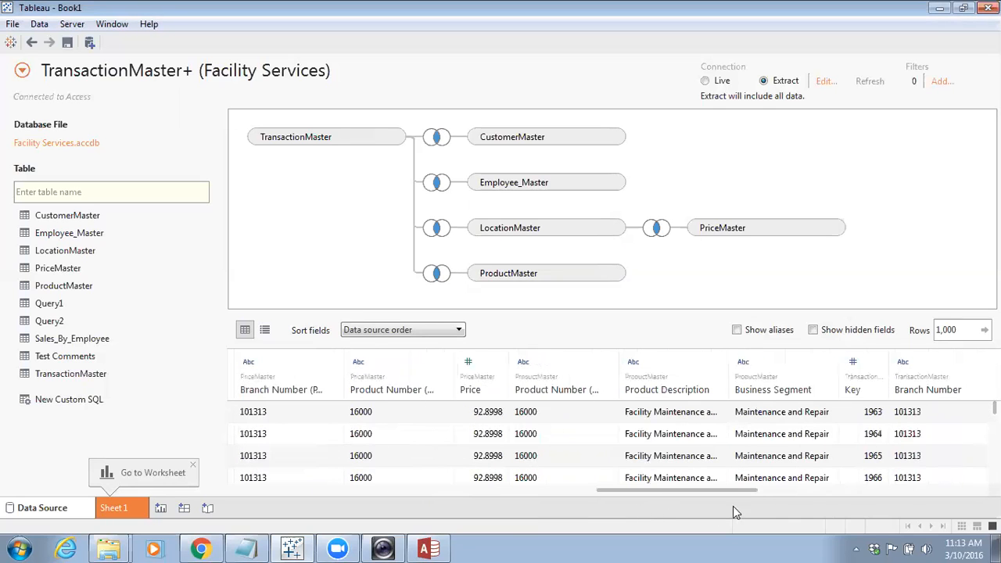
pyautogui.click(853, 362)
pyautogui.click(881, 448)
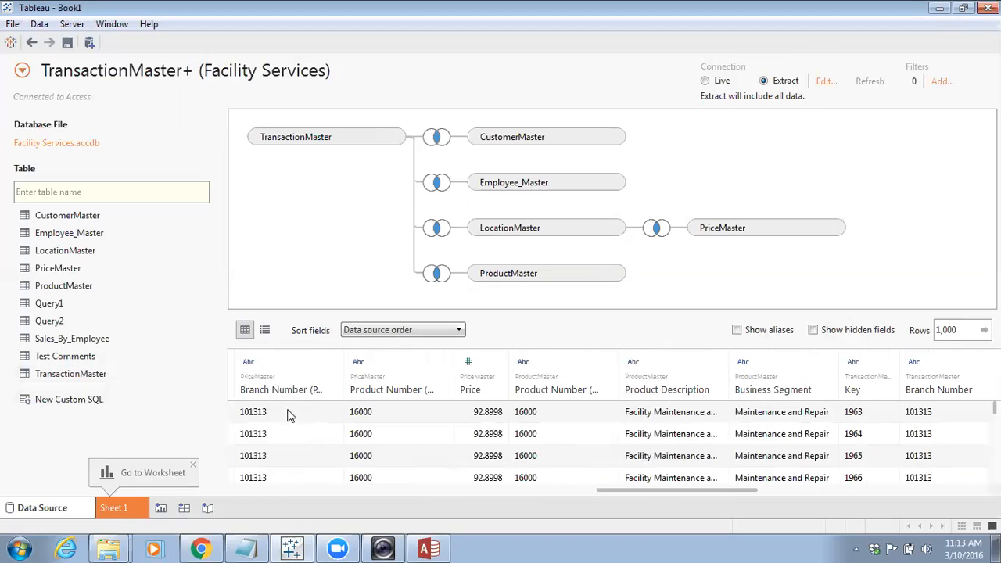
# Start a new worksheet and choose the tableau-101 folder on the Desktop for saving the extract
pyautogui.click(162, 508)
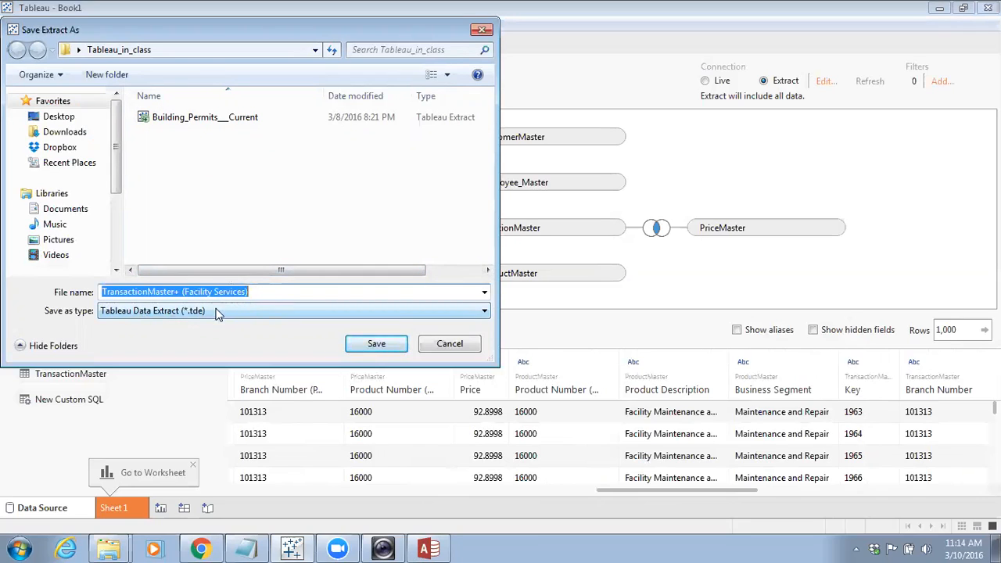
pyautogui.click(70, 133)
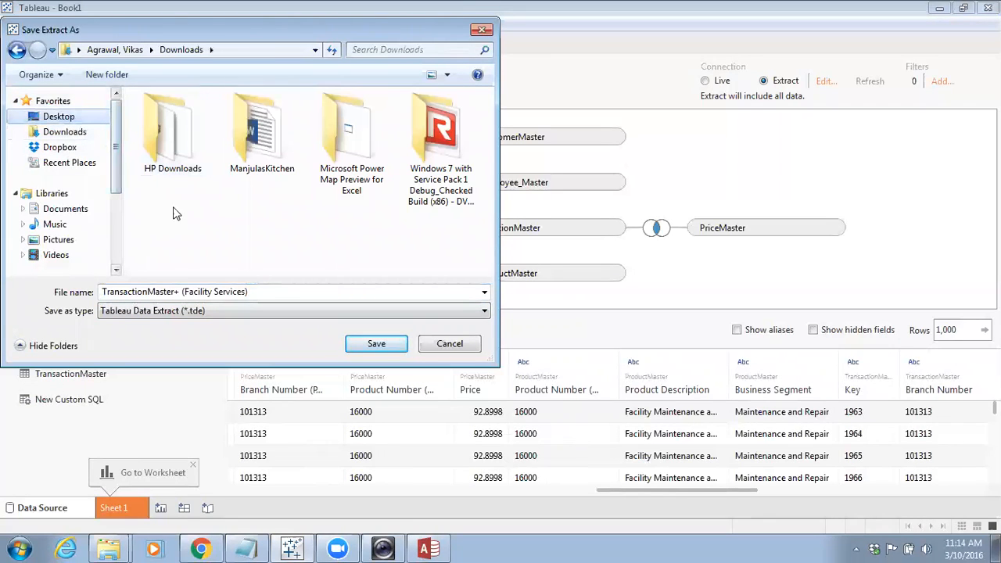
pyautogui.scroll(-3, 236, 199)
pyautogui.scroll(3, 236, 199)
pyautogui.scroll(-3, 117, 180)
pyautogui.scroll(3, 117, 180)
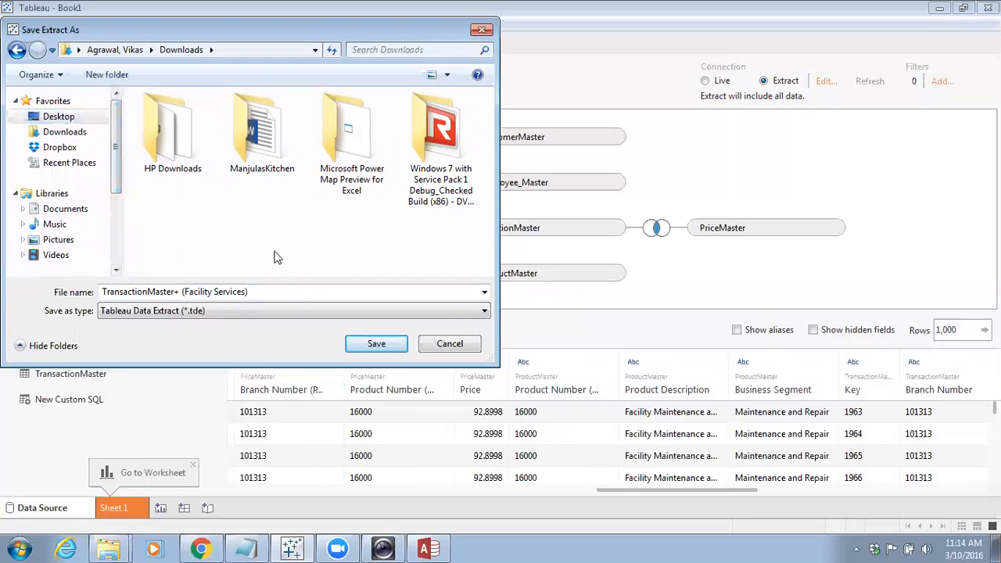
pyautogui.click(23, 116)
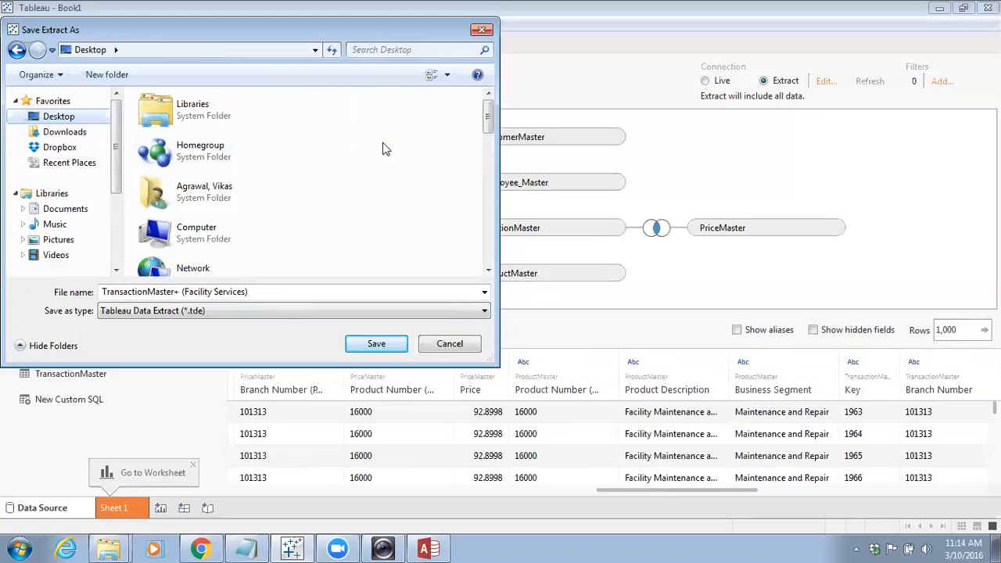
pyautogui.moveTo(489, 117); pyautogui.dragTo(479, 251)
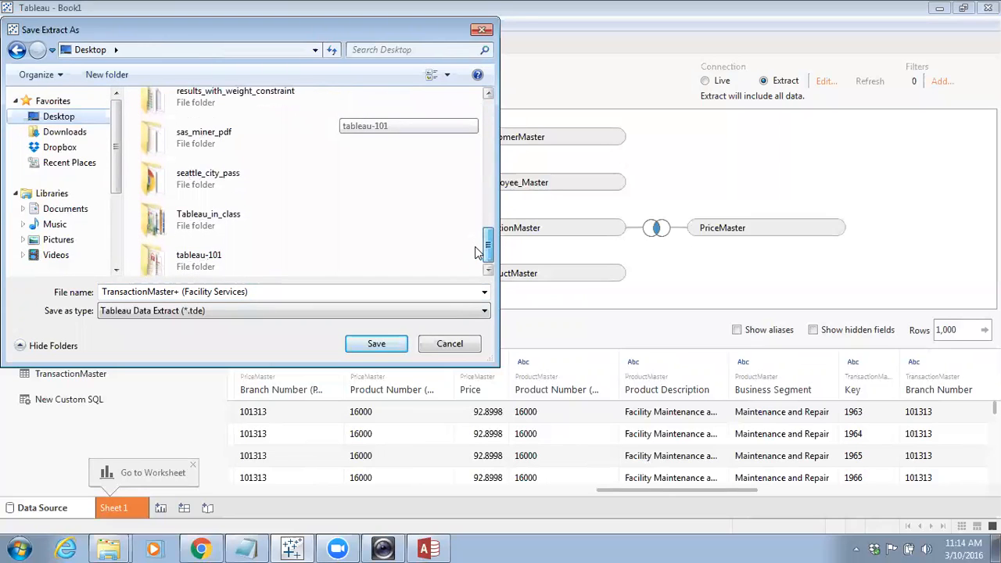
pyautogui.doubleClick(175, 254)
# Save the extract with the file name Facility Services
pyautogui.click(264, 293)
pyautogui.doubleClick(264, 293)
pyautogui.press('BackSpace')
pyautogui.press('BackSpace')
pyautogui.press('BackSpace')
pyautogui.press('BackSpace')
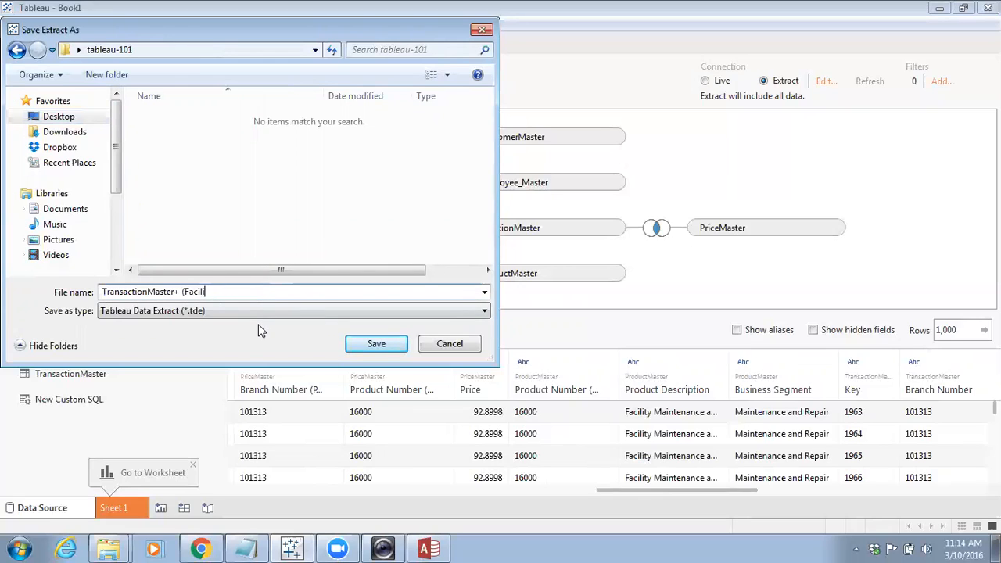
pyautogui.press('BackSpace')
pyautogui.press('BackSpace')
pyautogui.press('BackSpace')
pyautogui.press('BackSpace')
pyautogui.press('BackSpace')
pyautogui.press('BackSpace')
pyautogui.press('BackSpace')
pyautogui.press('BackSpace')
pyautogui.press('BackSpace')
pyautogui.press('BackSpace')
pyautogui.press('BackSpace')
pyautogui.press('BackSpace')
pyautogui.press('BackSpace')
pyautogui.press('BackSpace')
pyautogui.press('BackSpace')
pyautogui.press('BackSpace')
pyautogui.press('BackSpace')
pyautogui.press('BackSpace')
pyautogui.press('BackSpace')
pyautogui.press('BackSpace')
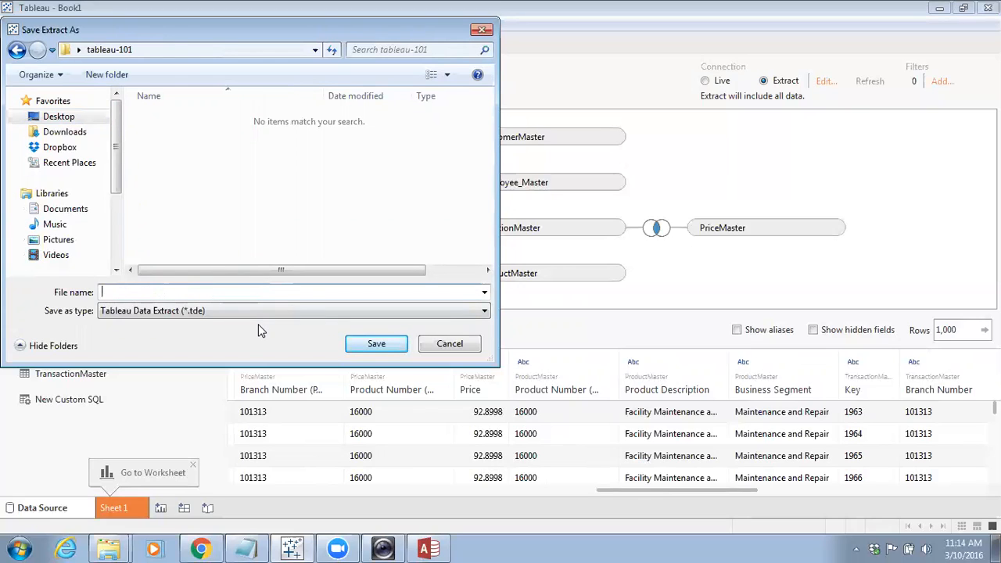
pyautogui.write('Facility Services')
pyautogui.press('Return')
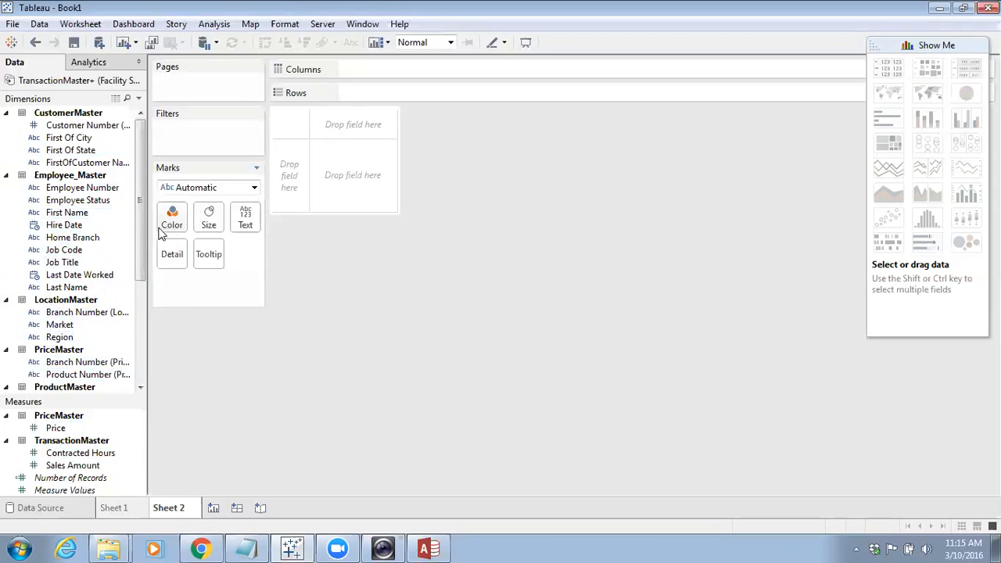
# Assign the City geographic role to the First Of City field
pyautogui.moveTo(137, 276); pyautogui.dragTo(152, 247)
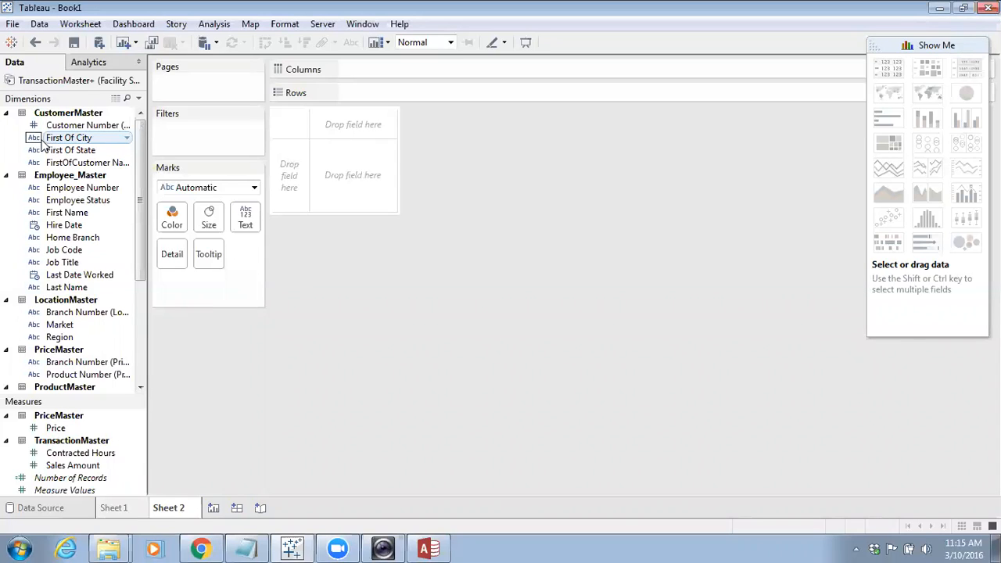
pyautogui.click(125, 141)
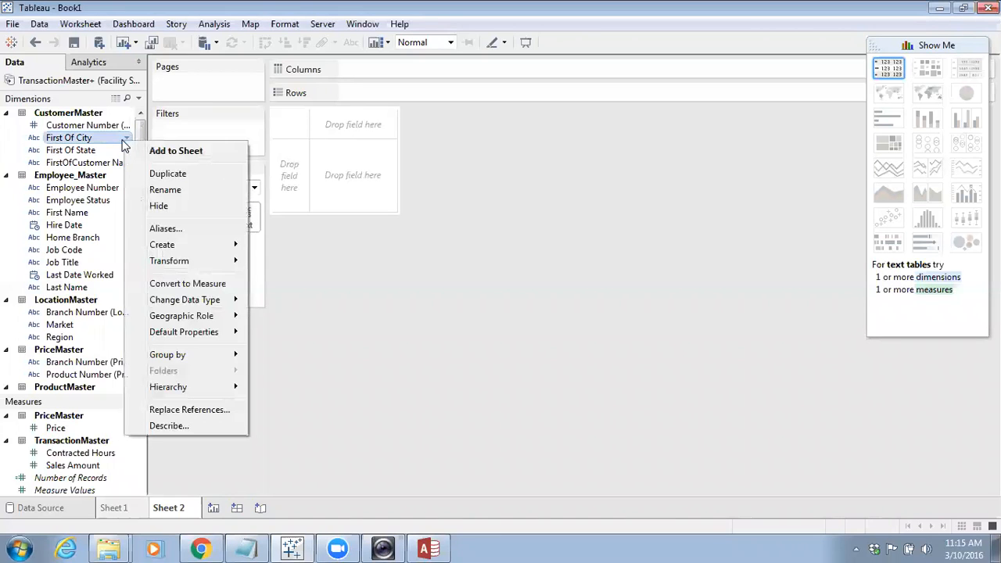
pyautogui.moveTo(196, 301)
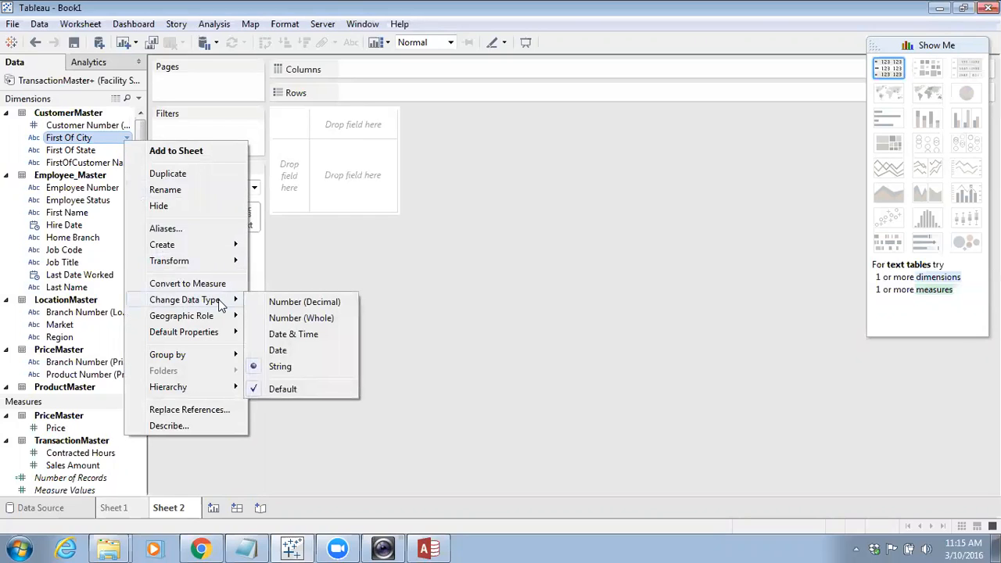
pyautogui.moveTo(193, 322)
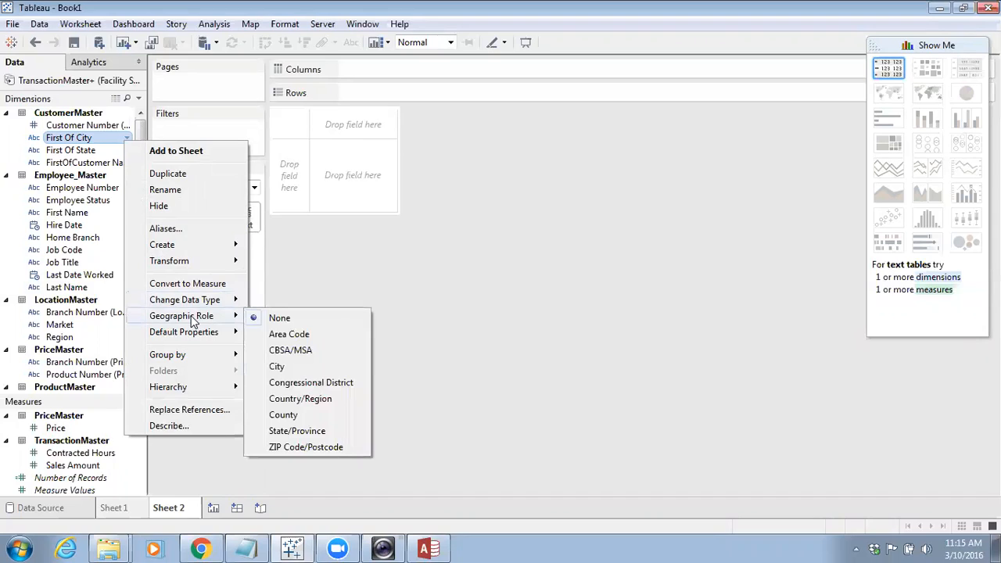
pyautogui.click(274, 368)
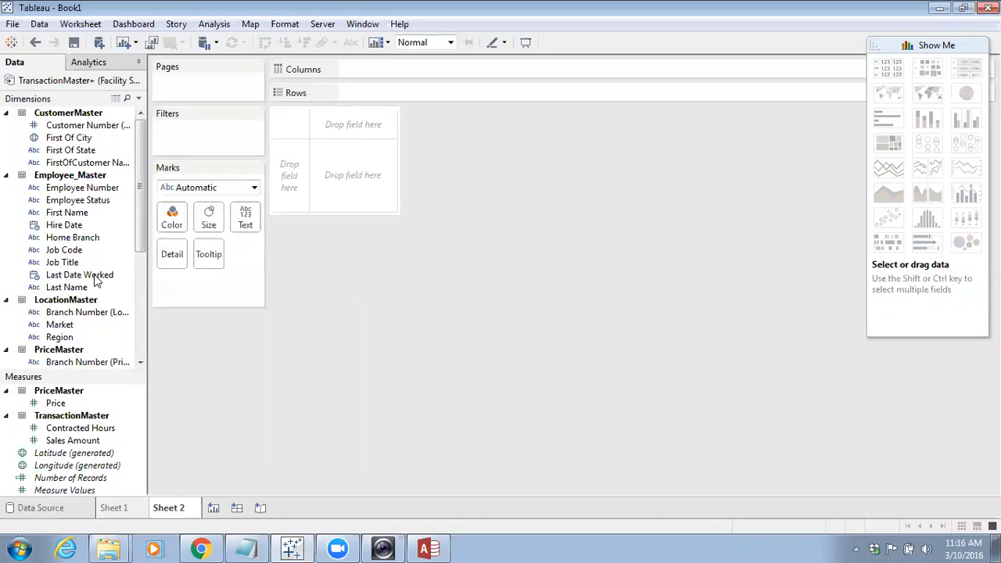
# Map First Of City, size its marks by Sales Amount, and enlarge the marks with the size slider
pyautogui.moveTo(67, 137); pyautogui.dragTo(346, 186)
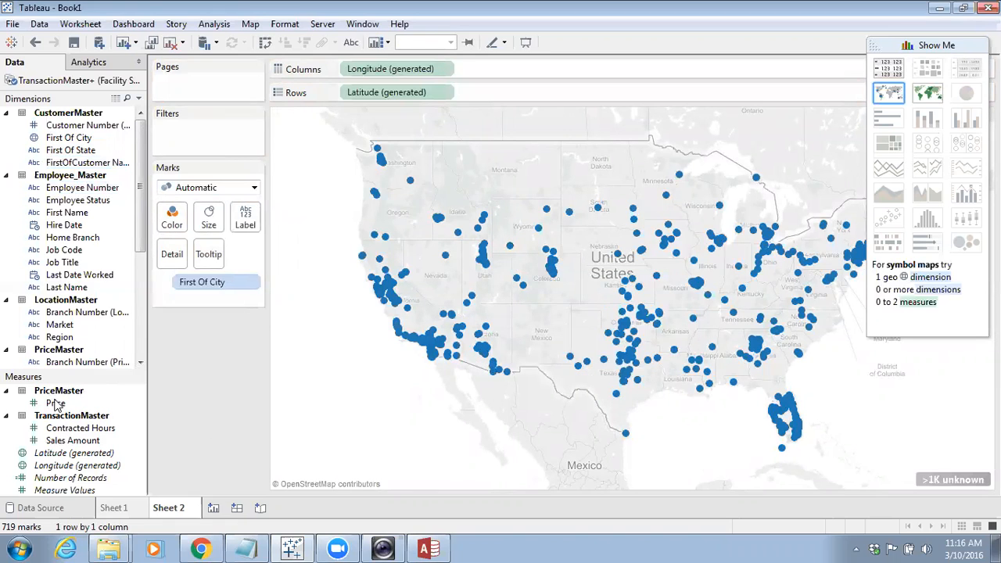
pyautogui.moveTo(141, 216); pyautogui.dragTo(147, 322)
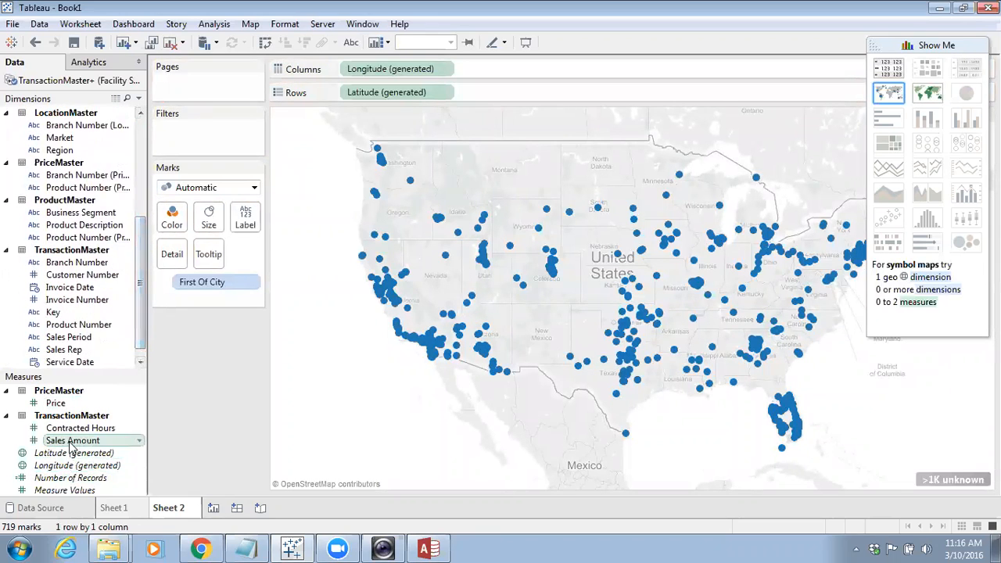
pyautogui.moveTo(72, 440); pyautogui.dragTo(224, 312)
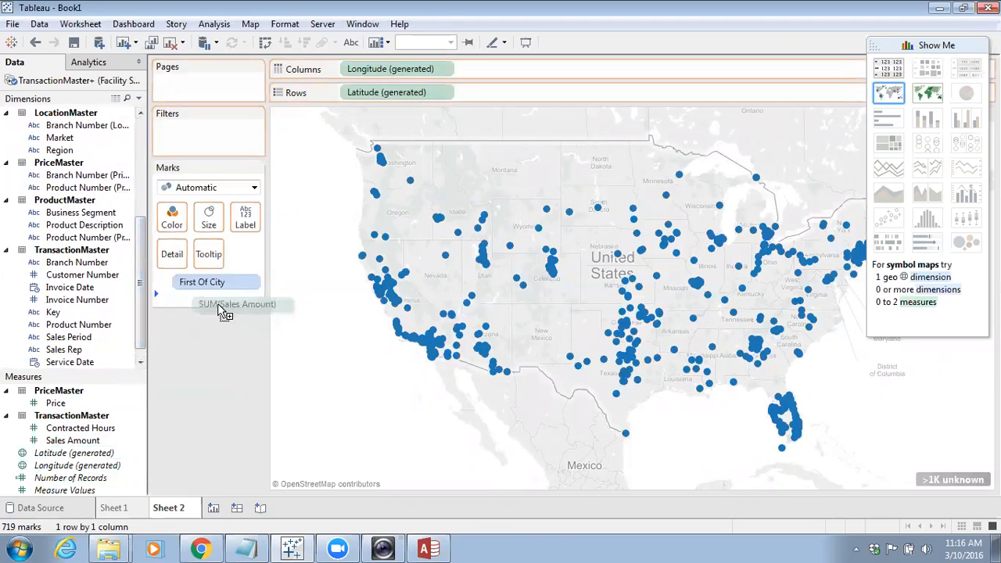
pyautogui.moveTo(224, 313); pyautogui.dragTo(215, 225)
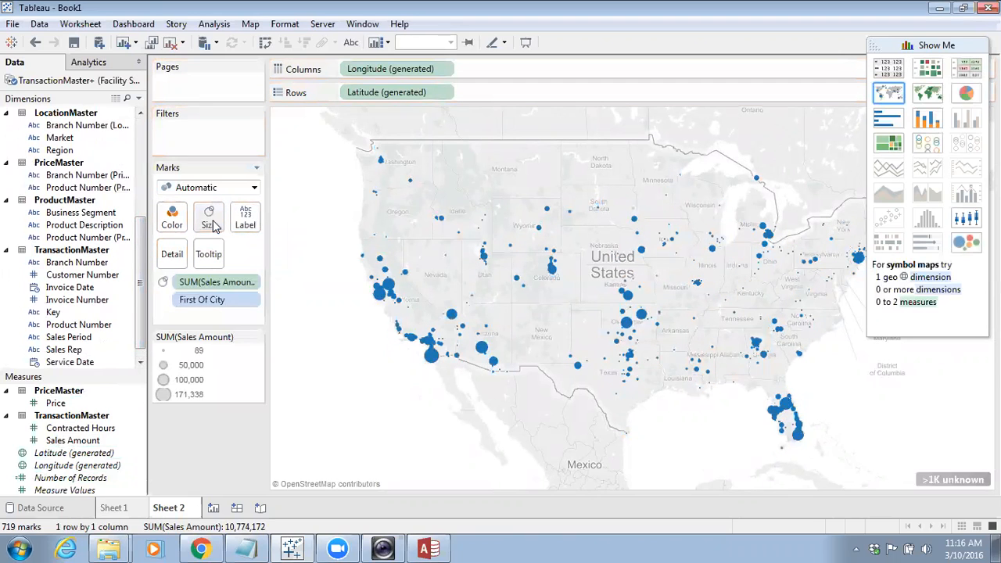
pyautogui.click(216, 225)
pyautogui.moveTo(235, 254); pyautogui.dragTo(260, 261)
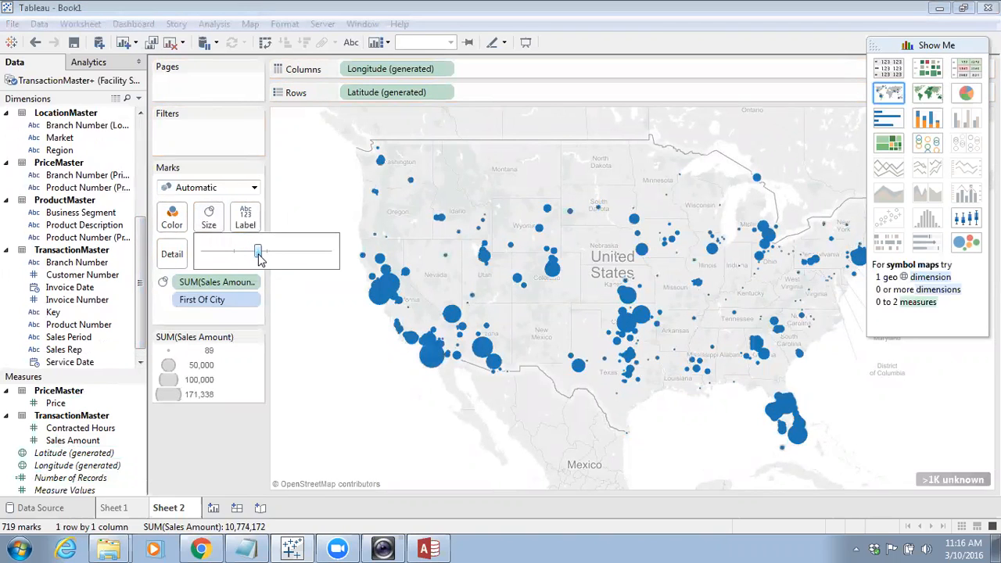
# Try coloring the marks by Sales Amount, then remove it from Color
pyautogui.moveTo(121, 440); pyautogui.dragTo(175, 221)
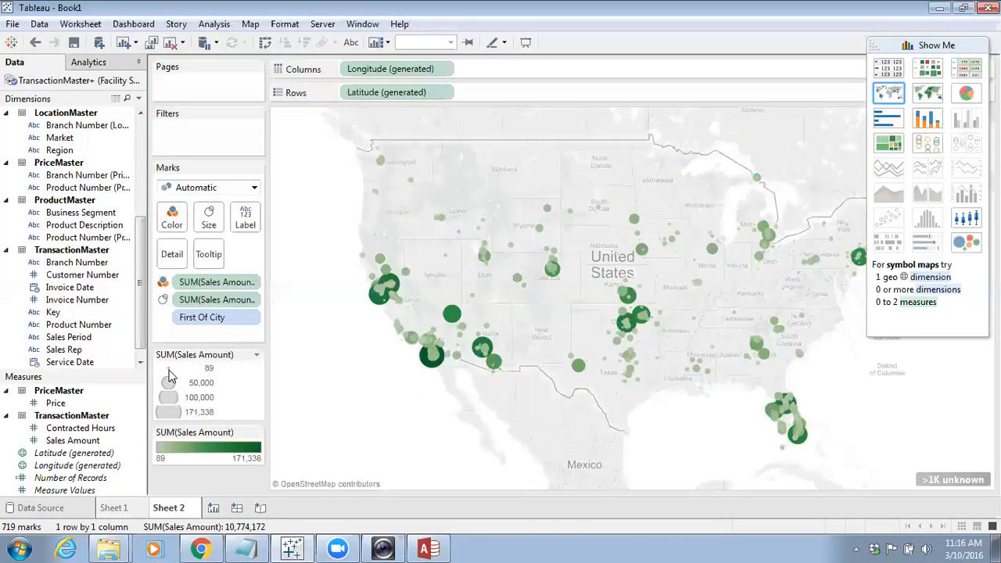
pyautogui.moveTo(203, 283); pyautogui.dragTo(76, 446)
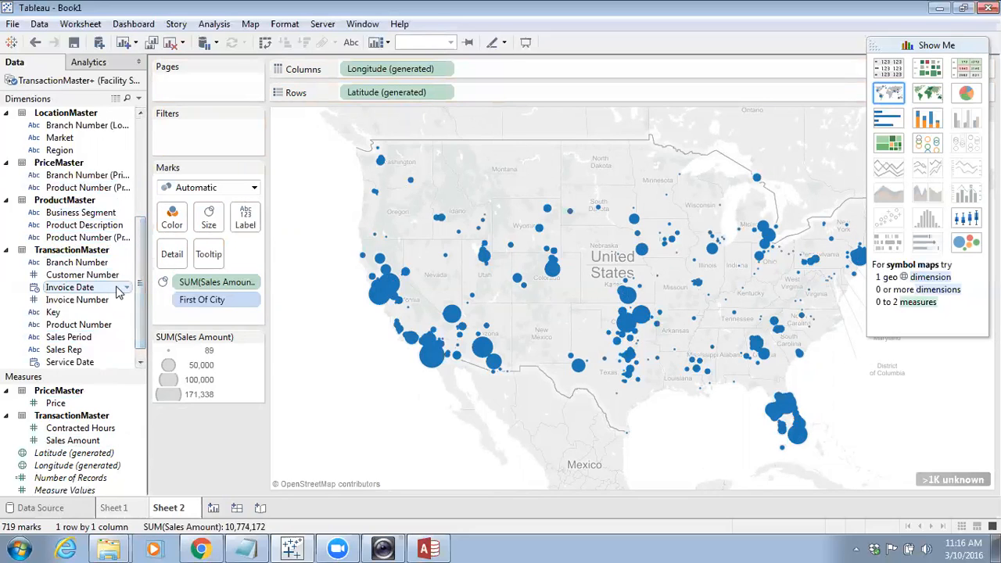
# Create a hierarchy from Business Segment and Product Description with the default name
pyautogui.moveTo(141, 311); pyautogui.dragTo(138, 336)
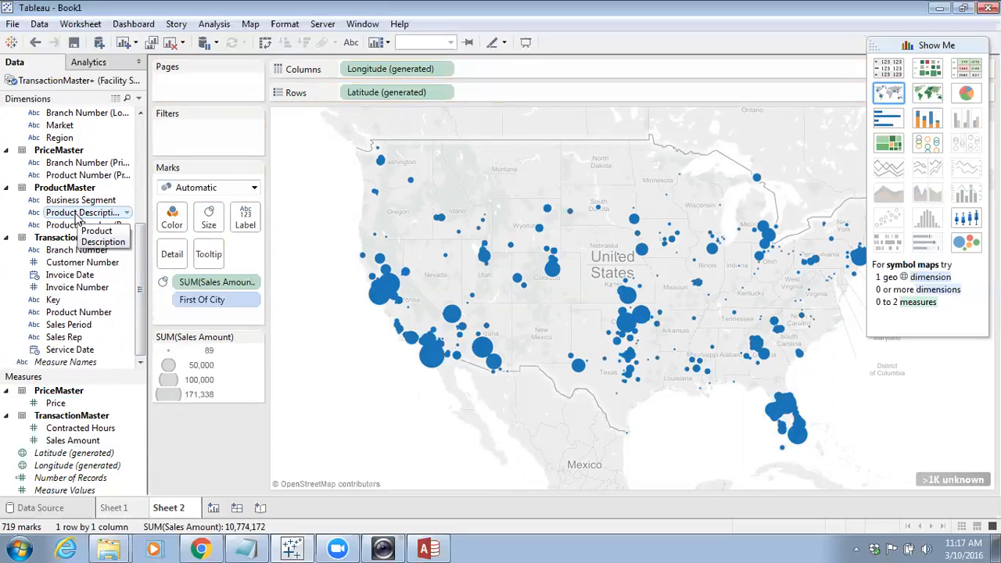
pyautogui.moveTo(81, 213); pyautogui.dragTo(86, 203)
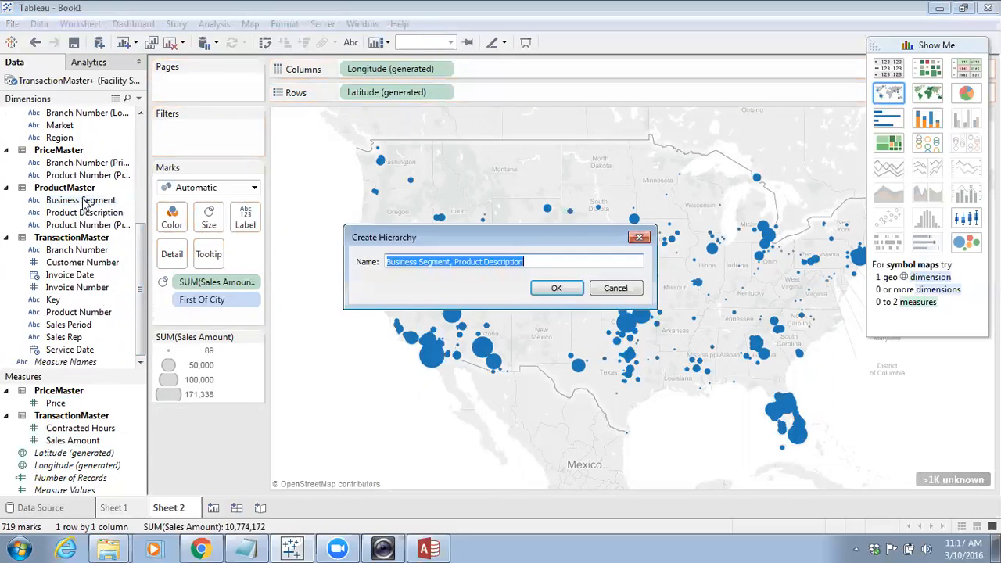
pyautogui.click(551, 294)
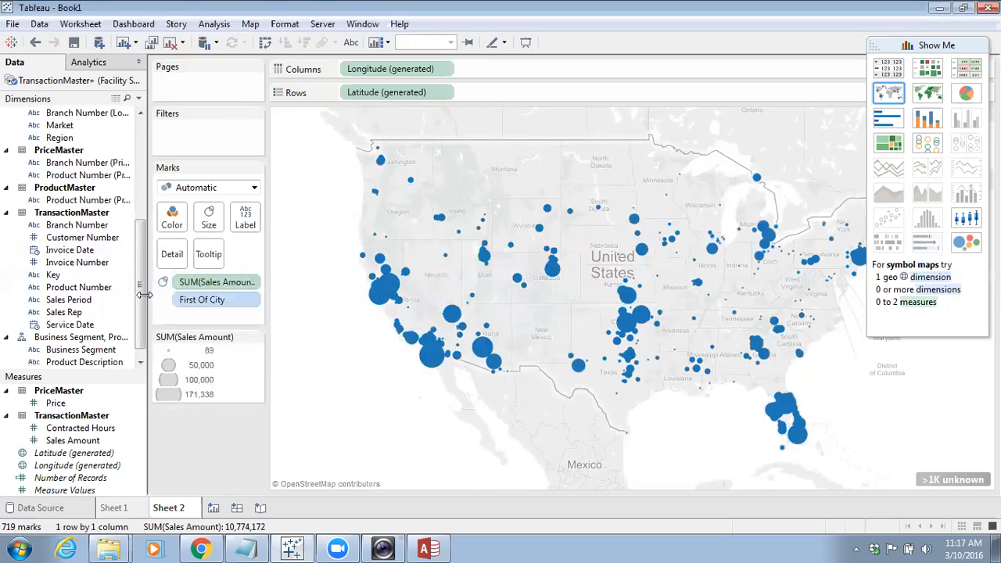
# Color the map marks by the hierarchy's Business Segment and drill down to Product Description
pyautogui.scroll(-1, 144, 294)
pyautogui.click(93, 324)
pyautogui.moveTo(100, 321); pyautogui.dragTo(172, 218)
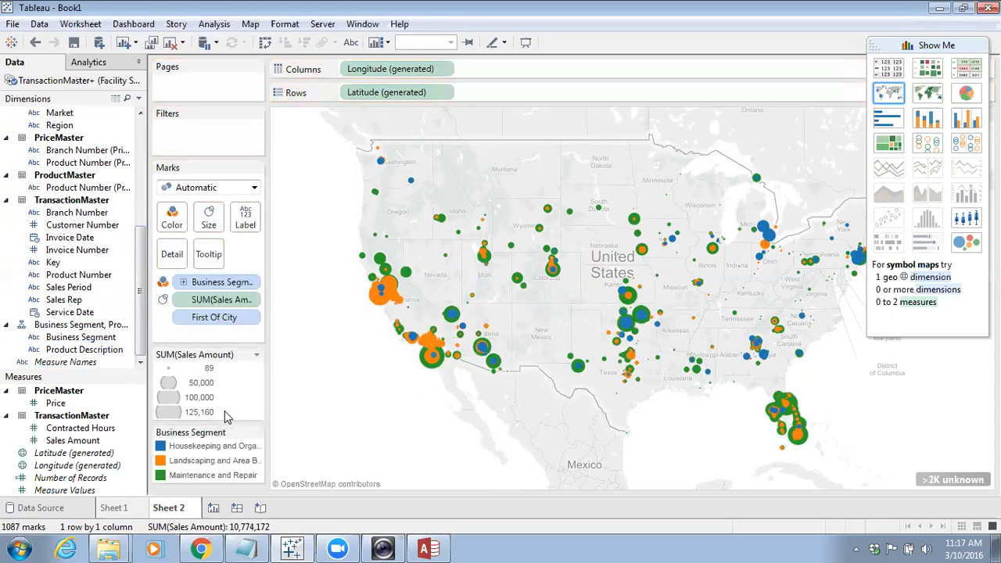
pyautogui.click(183, 282)
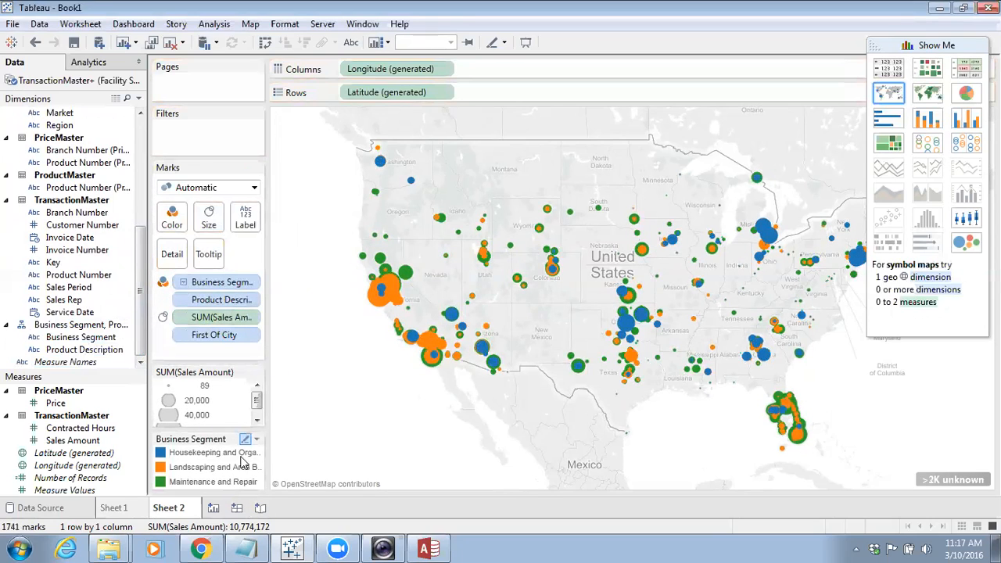
# Delete the empty Sheet 1 worksheet
pyautogui.moveTo(268, 452)
pyautogui.mouseDown()
pyautogui.moveTo(286, 452)
pyautogui.moveTo(269, 459)
pyautogui.mouseUp()
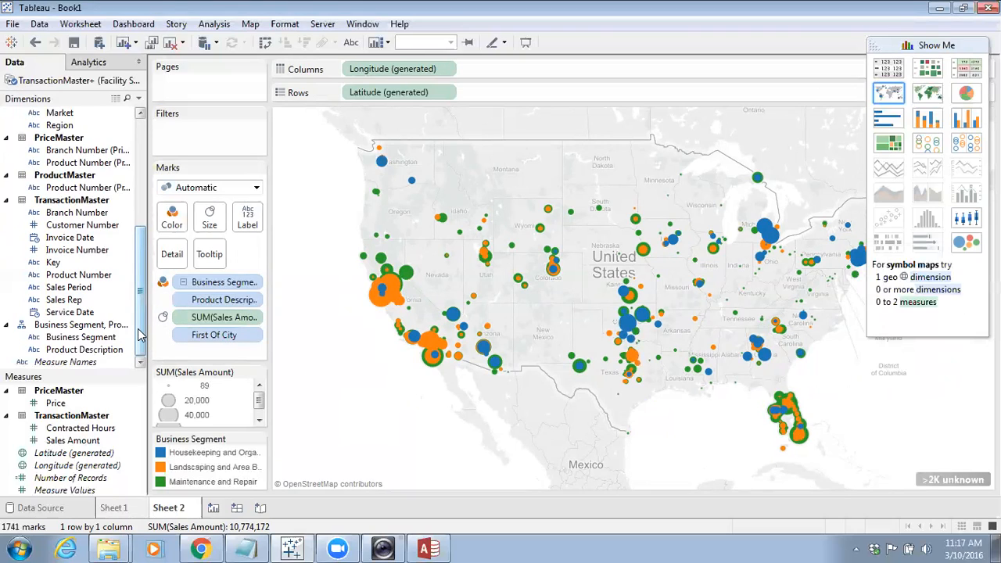
pyautogui.click(130, 510)
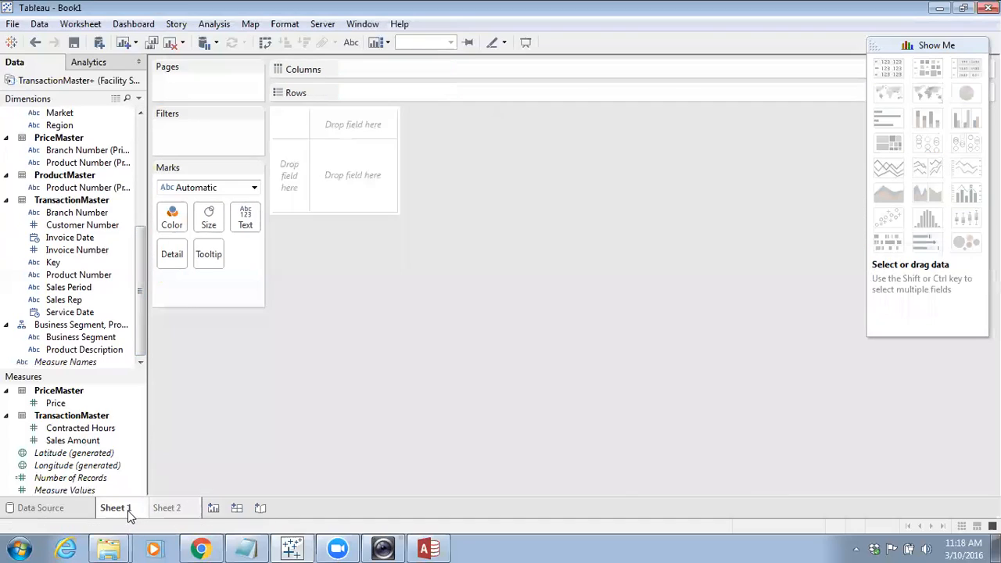
pyautogui.rightClick(132, 509)
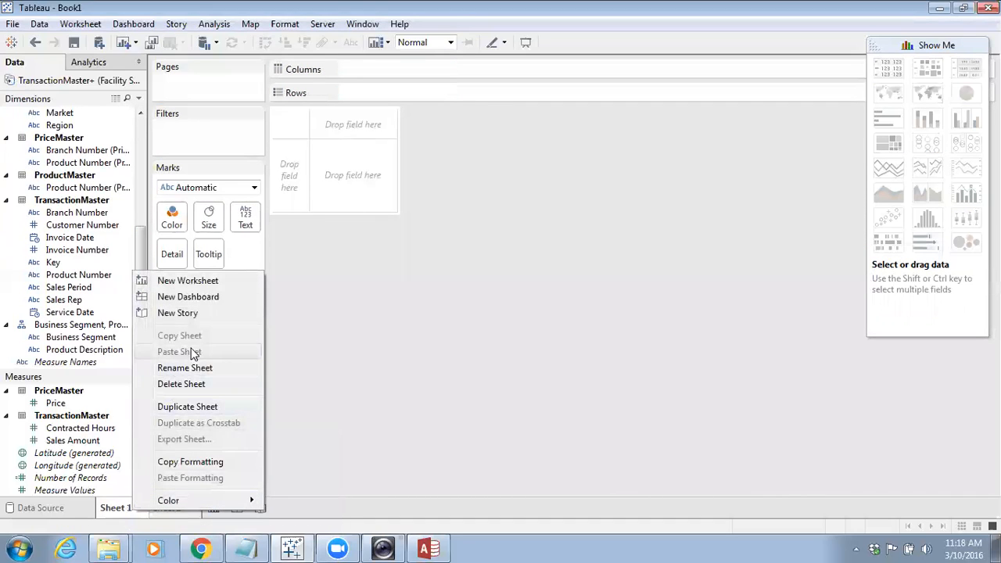
pyautogui.click(206, 384)
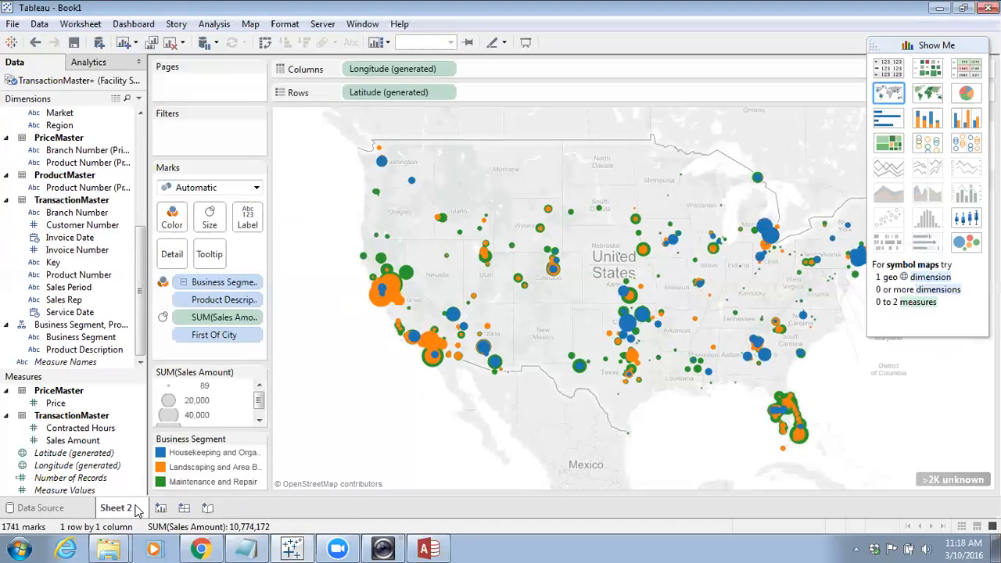
# Rename the map worksheet to Map Sales by City
pyautogui.doubleClick(129, 508)
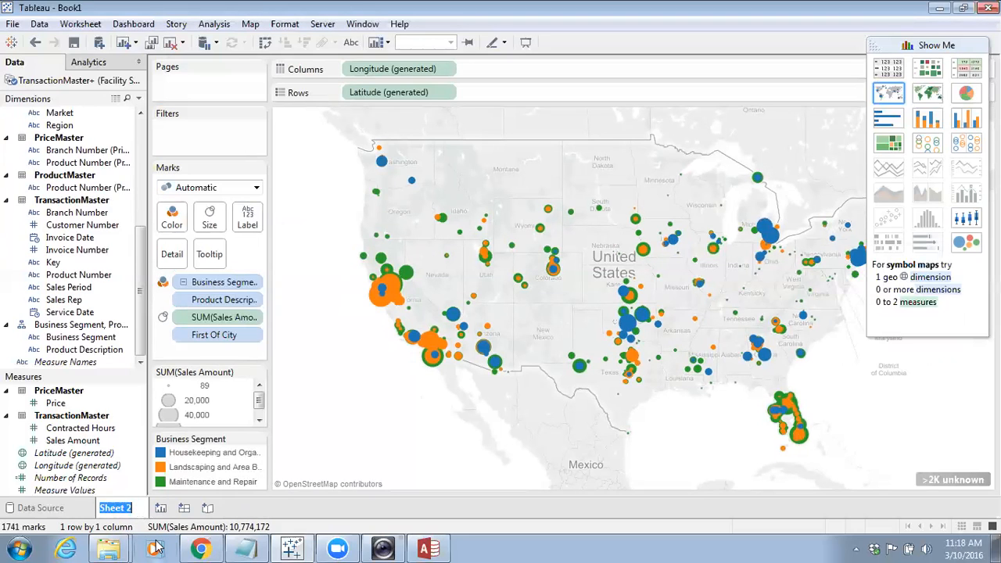
pyautogui.write('Map')
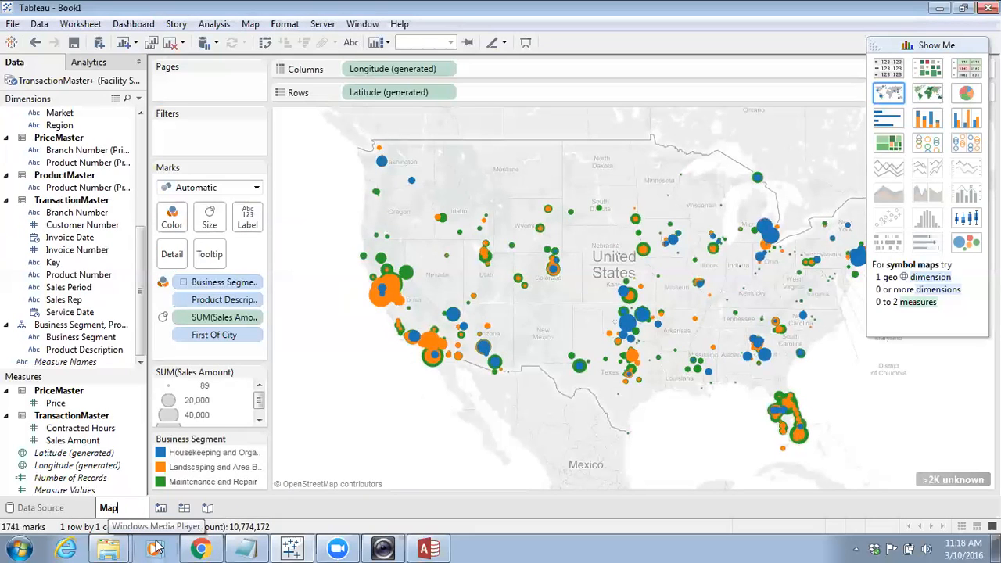
pyautogui.write(' Sales by City')
pyautogui.press('Return')
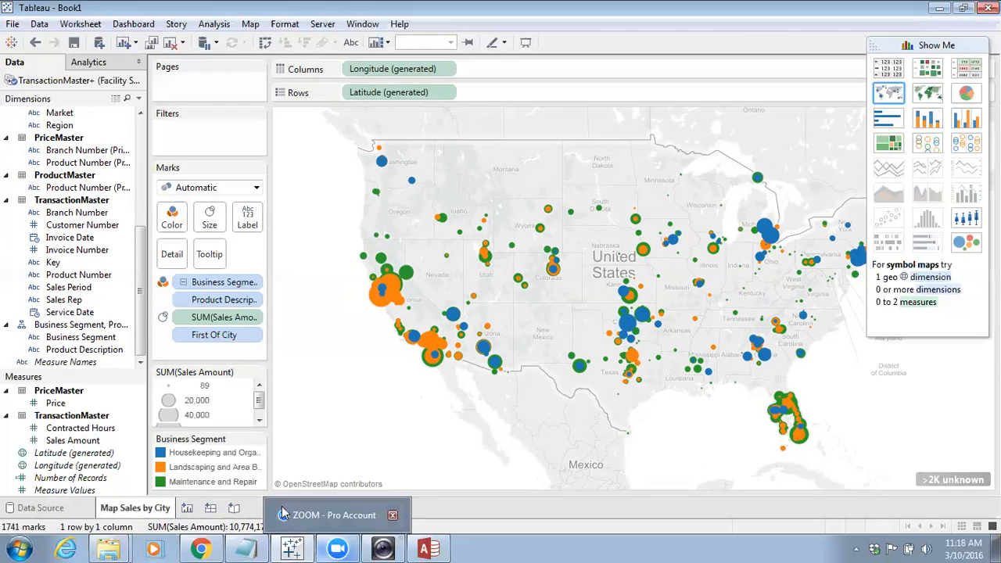
# Add a new worksheet and place Sales Amount on Columns
pyautogui.click(188, 507)
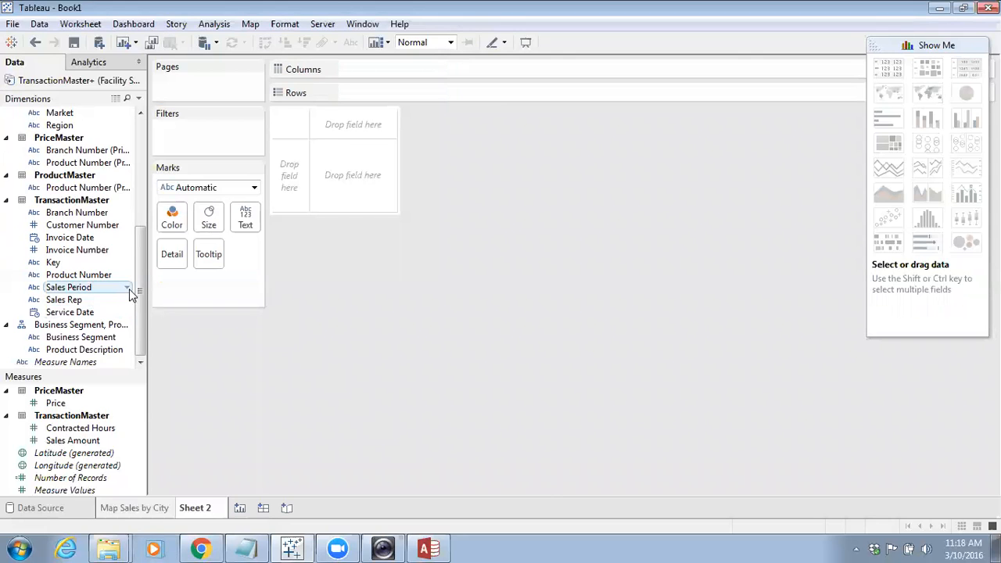
pyautogui.moveTo(94, 442)
pyautogui.mouseDown()
pyautogui.moveTo(117, 444)
pyautogui.moveTo(593, 272)
pyautogui.moveTo(537, 83)
pyautogui.moveTo(535, 93)
pyautogui.moveTo(723, 127)
pyautogui.moveTo(892, 122)
pyautogui.moveTo(937, 94)
pyautogui.moveTo(780, 107)
pyautogui.moveTo(592, 143)
pyautogui.moveTo(581, 160)
pyautogui.mouseUp()
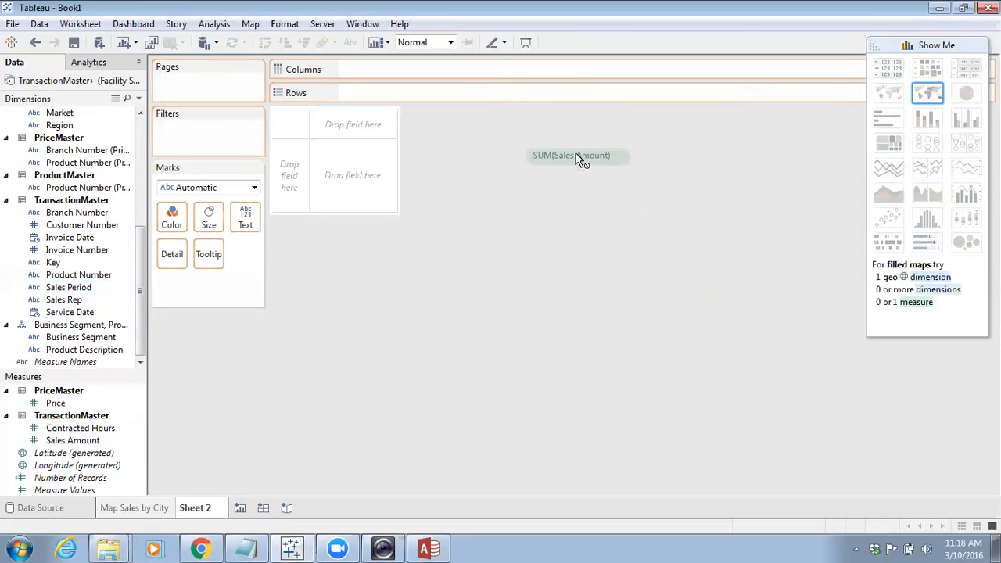
pyautogui.moveTo(580, 159); pyautogui.dragTo(483, 75)
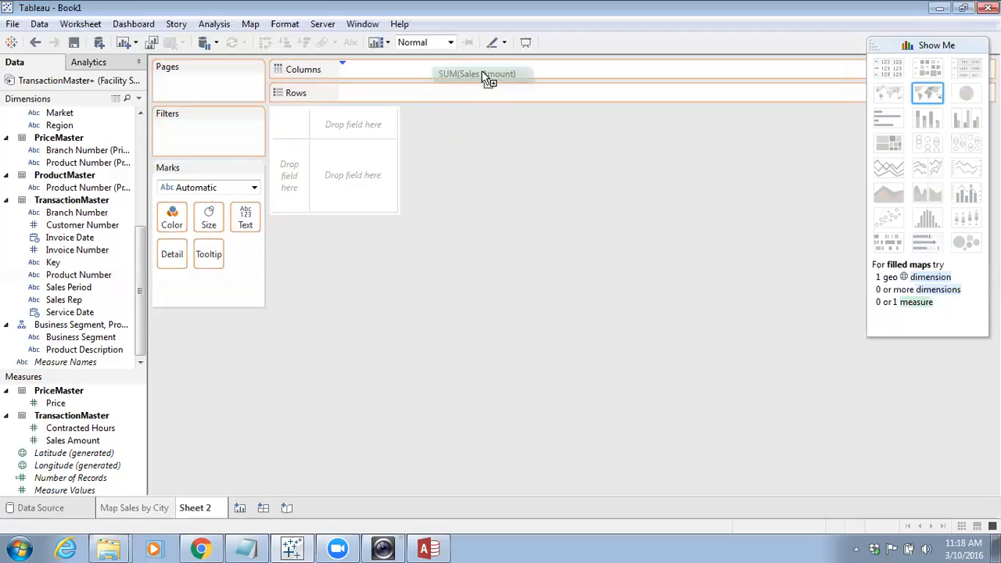
pyautogui.moveTo(482, 76); pyautogui.dragTo(480, 70)
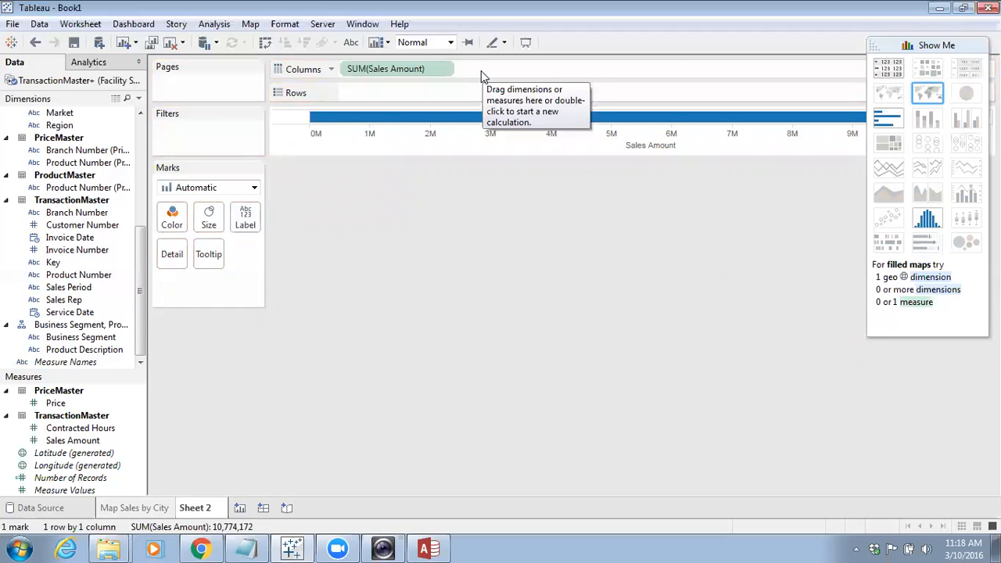
# Put the Business Segment hierarchy on Rows and drill down to Product Description
pyautogui.moveTo(84, 337); pyautogui.dragTo(419, 93)
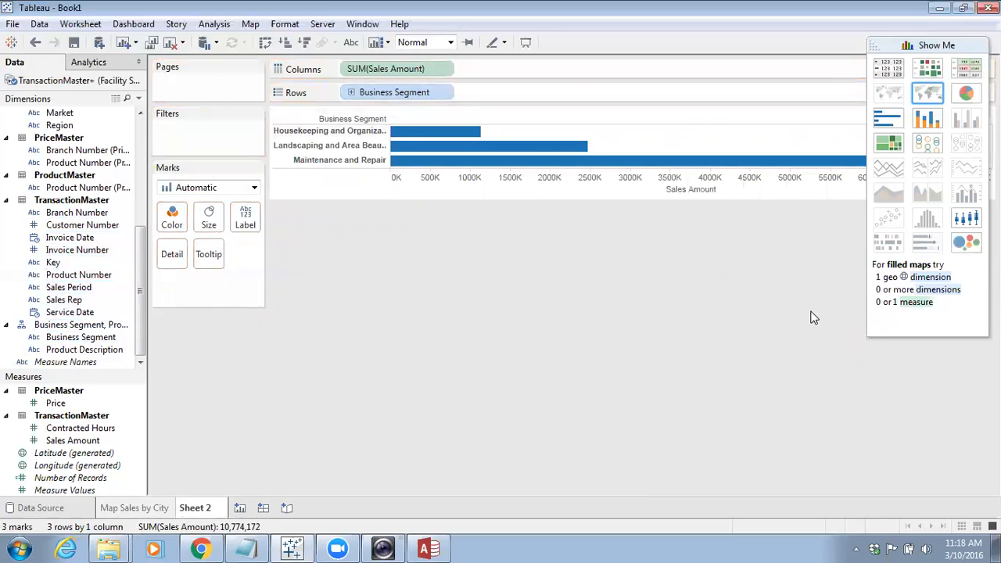
pyautogui.click(961, 49)
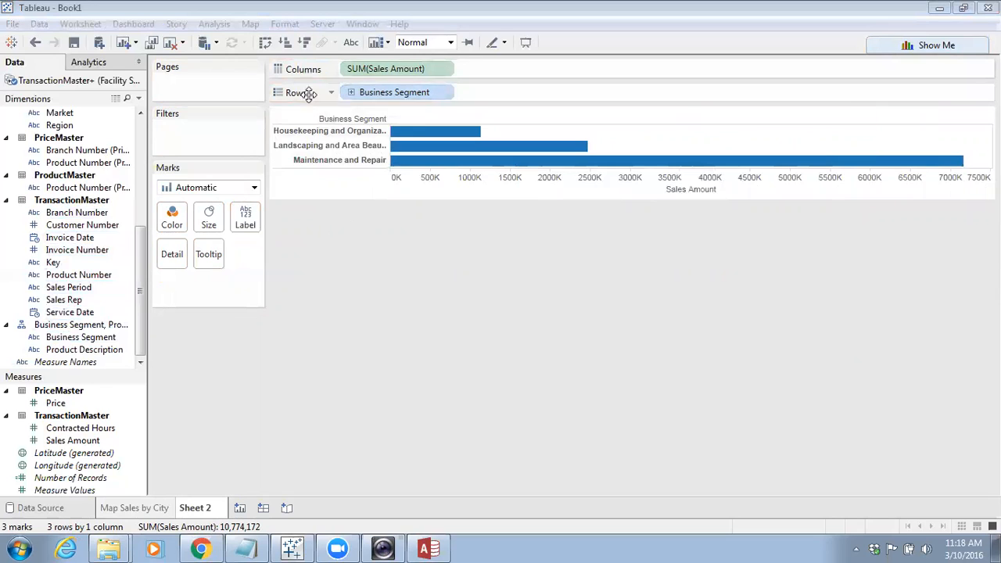
pyautogui.click(351, 93)
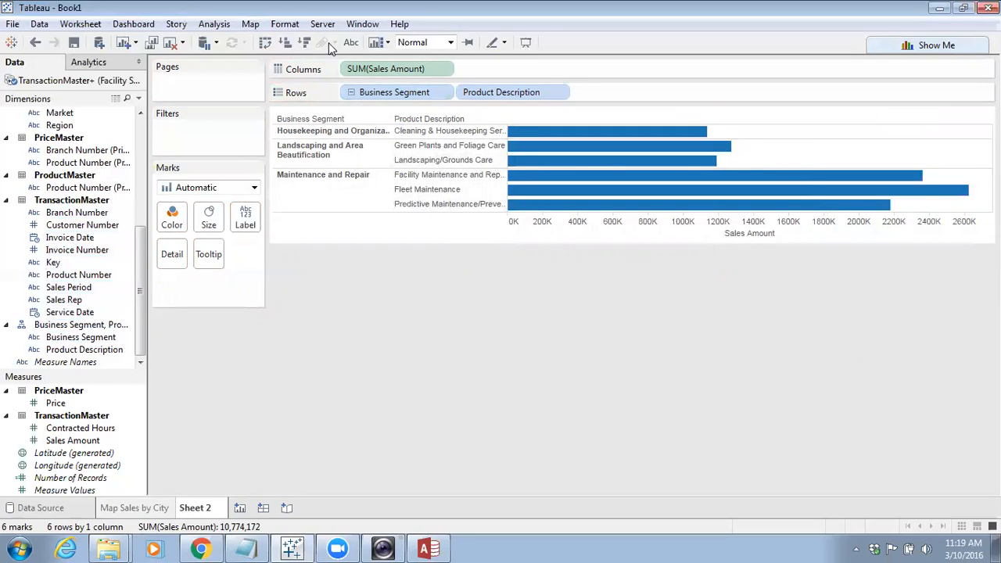
# Sort the product bars ascending by Sales Amount
pyautogui.click(304, 44)
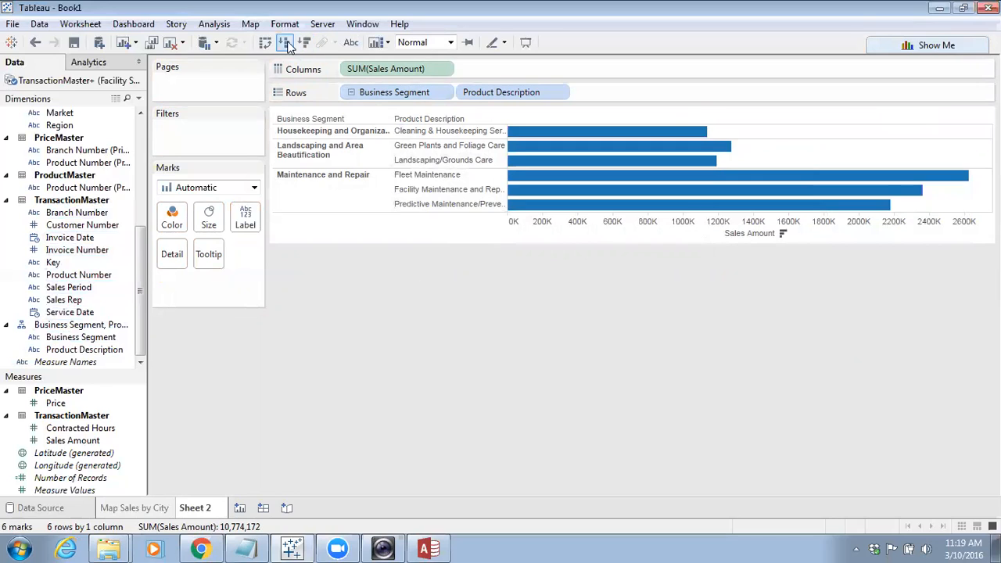
pyautogui.click(282, 44)
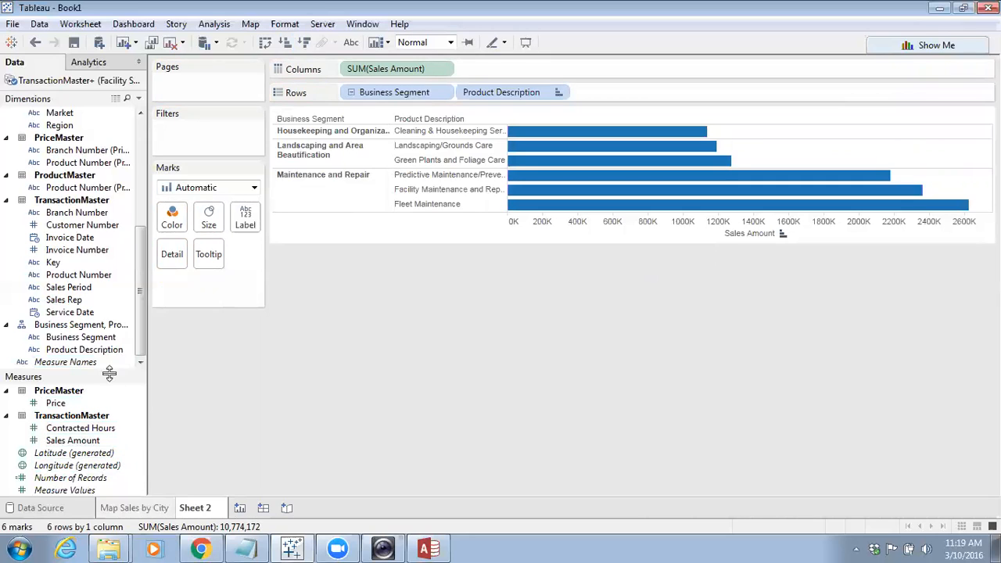
# Color the bars by the Business Segment hierarchy, drilled down to Product Description
pyautogui.moveTo(102, 335); pyautogui.dragTo(172, 224)
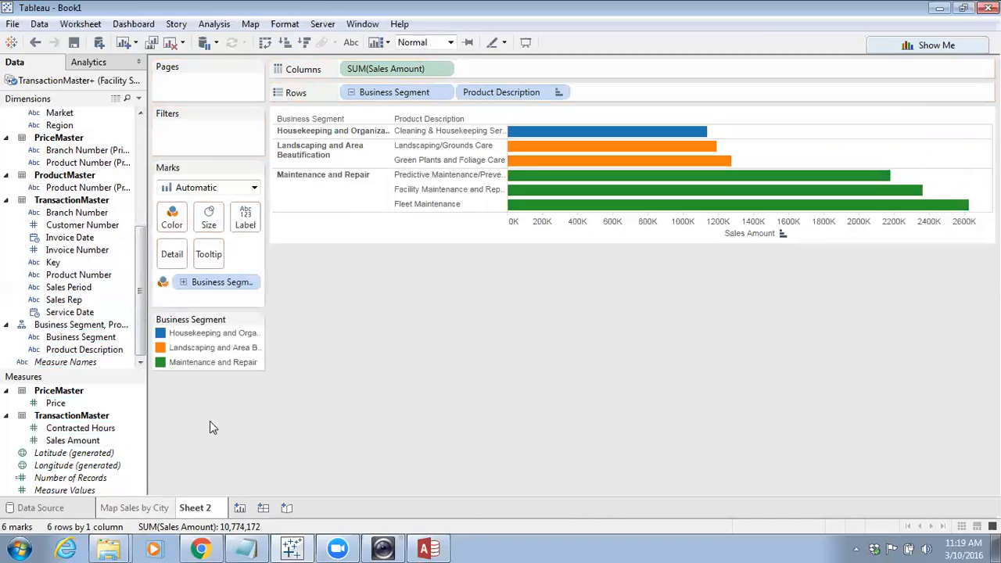
pyautogui.click(182, 283)
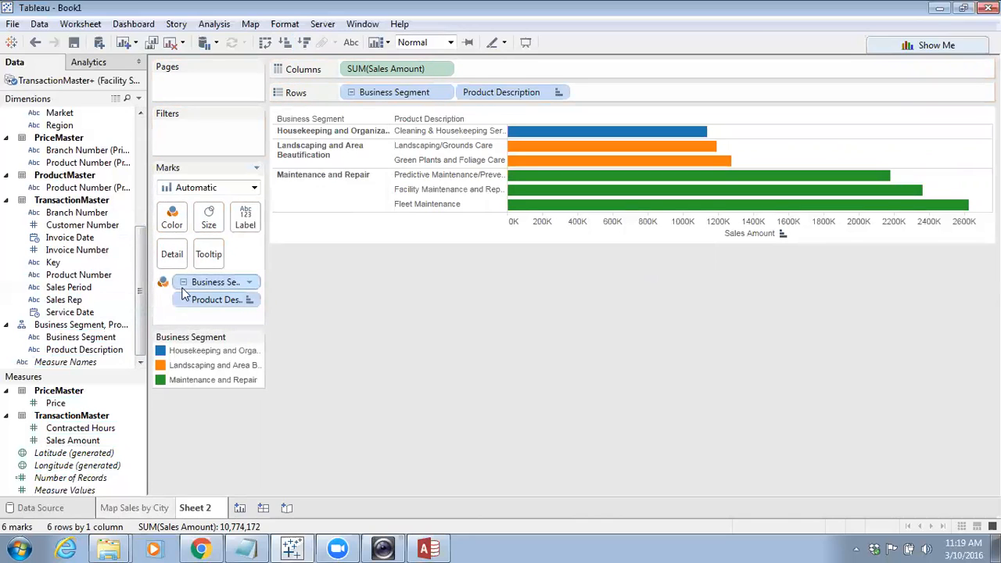
pyautogui.click(183, 284)
pyautogui.click(183, 283)
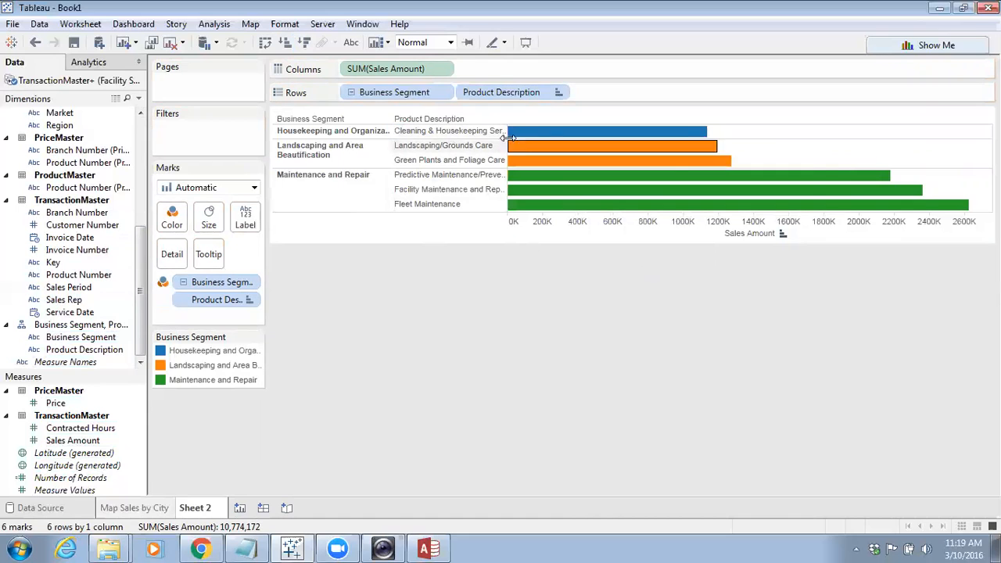
# Rename the bar chart worksheet to Bar Chart Sales by Business Seg
pyautogui.moveTo(566, 144)
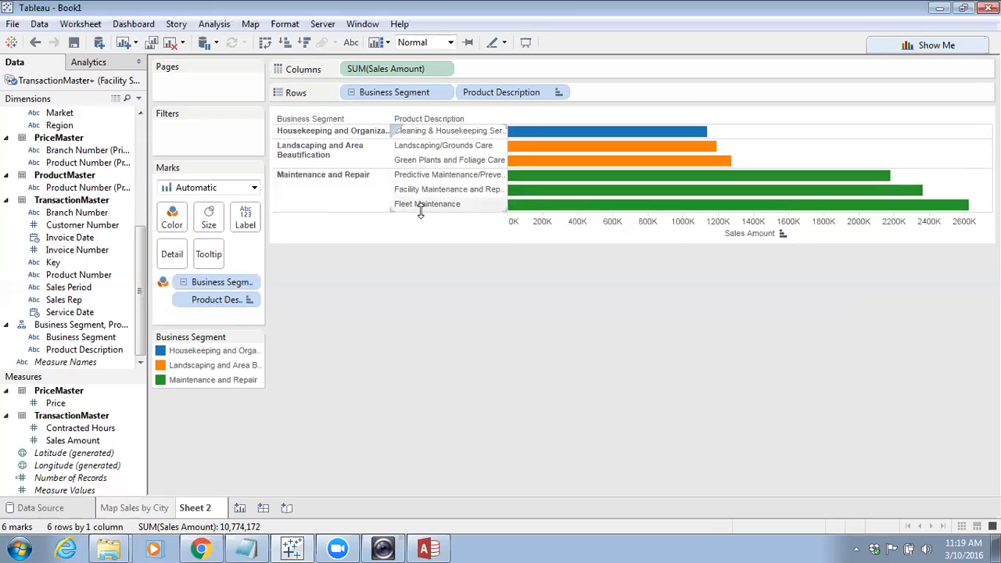
pyautogui.moveTo(545, 211)
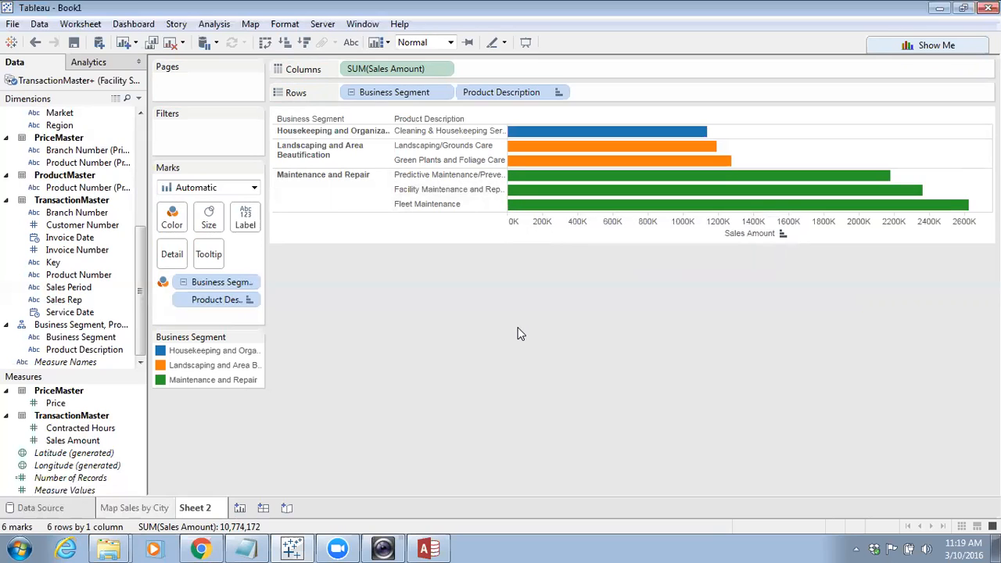
pyautogui.doubleClick(202, 509)
pyautogui.write('Bar')
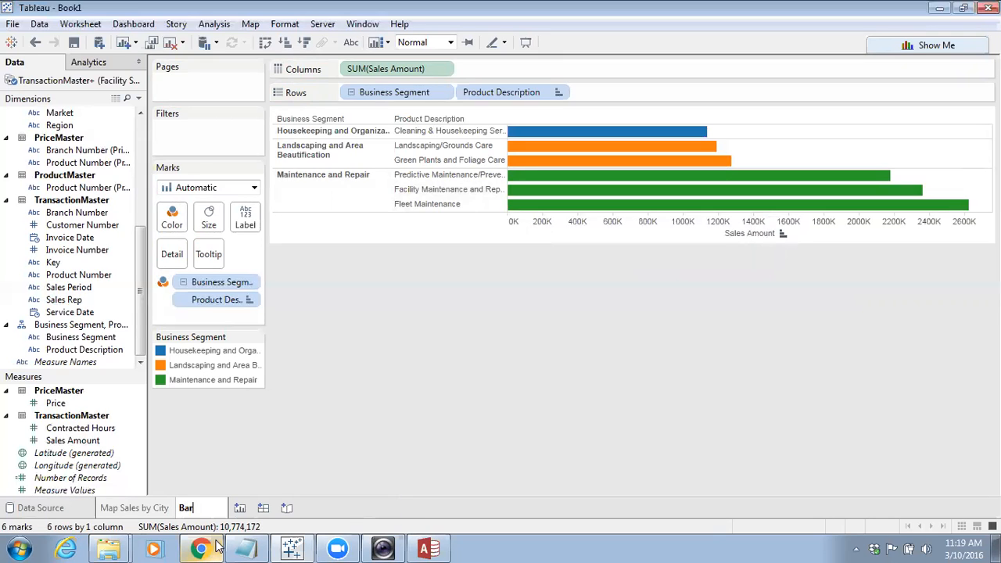
pyautogui.write(' Chart')
pyautogui.write(' Sea')
pyautogui.write('es by')
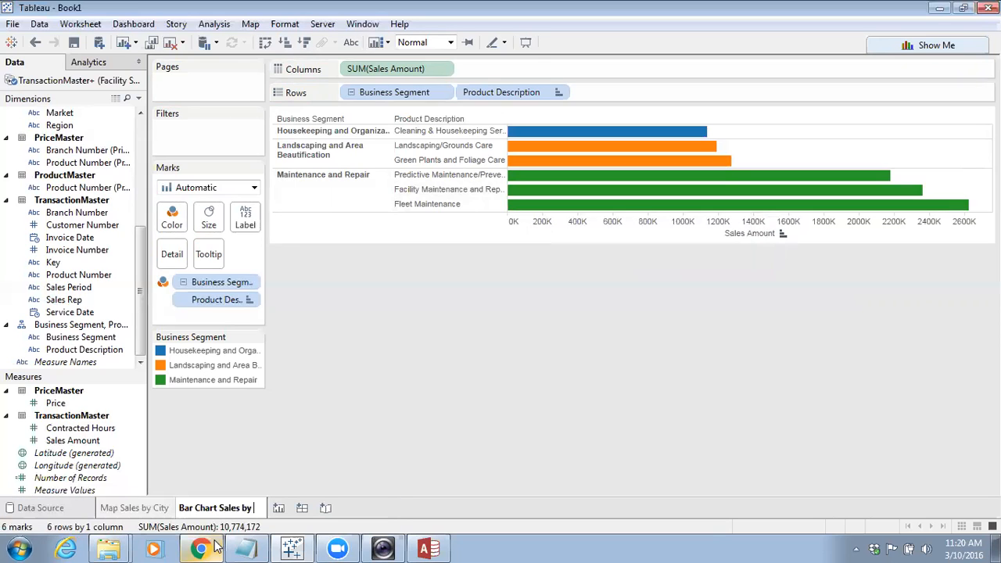
pyautogui.write(' Business Seg')
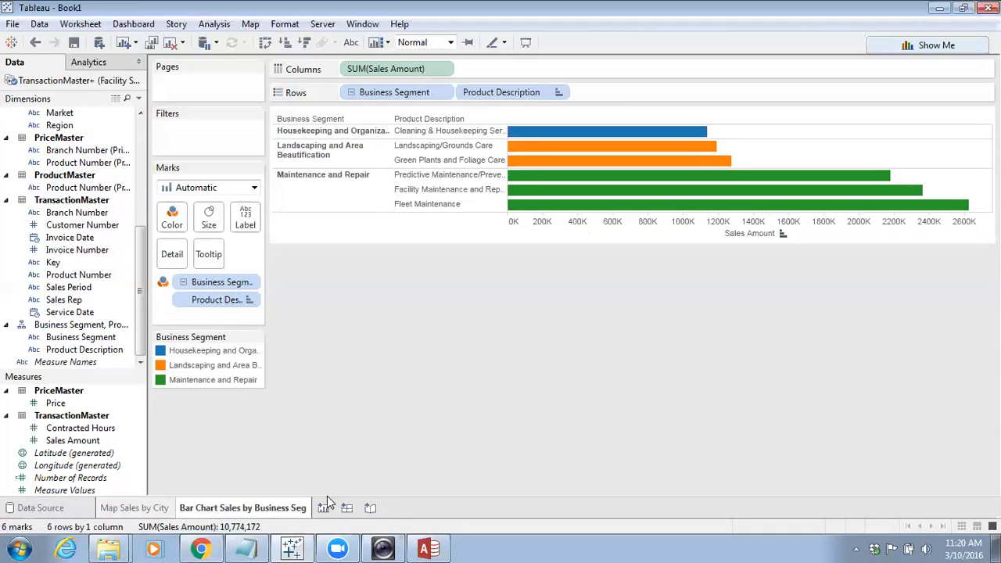
# Add a new worksheet with Sales Amount on Rows and Service Date on Columns
pyautogui.click(324, 509)
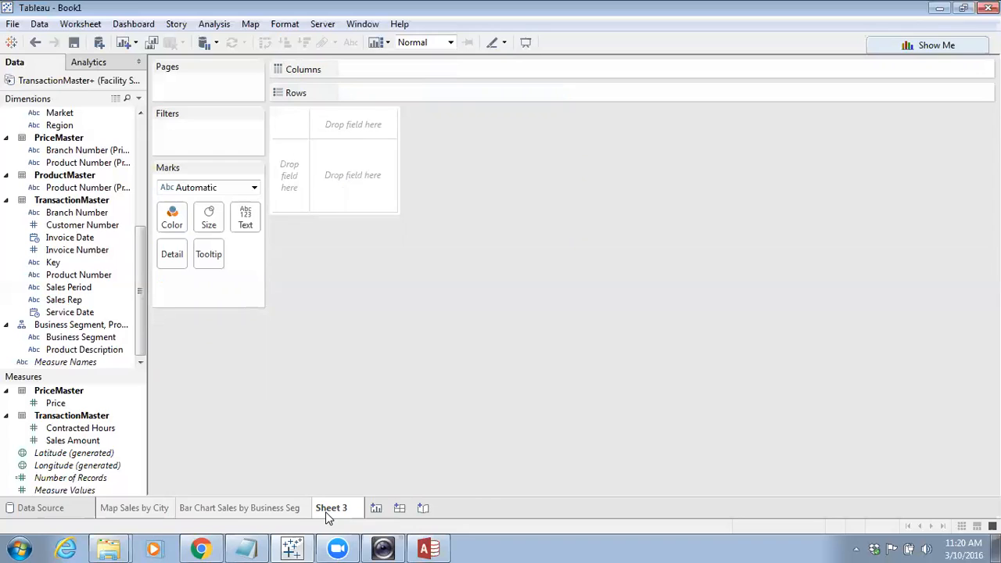
pyautogui.moveTo(102, 440); pyautogui.dragTo(421, 98)
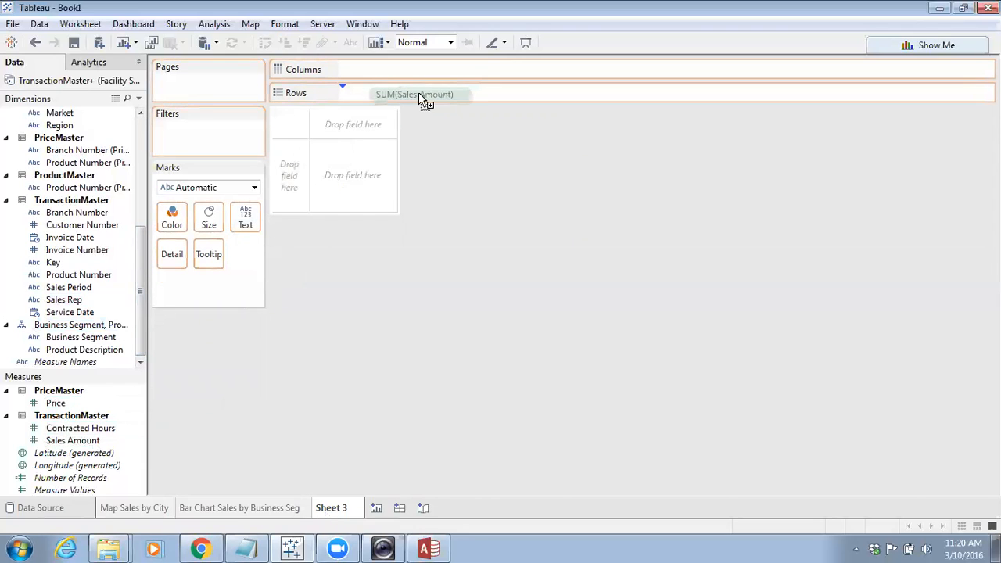
pyautogui.moveTo(420, 94); pyautogui.dragTo(420, 93)
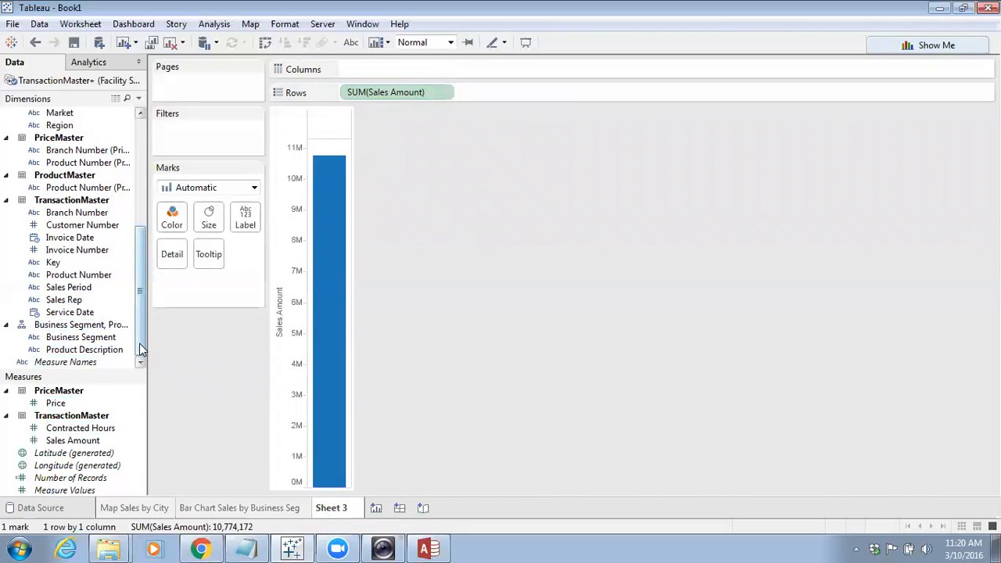
pyautogui.moveTo(78, 314); pyautogui.dragTo(399, 69)
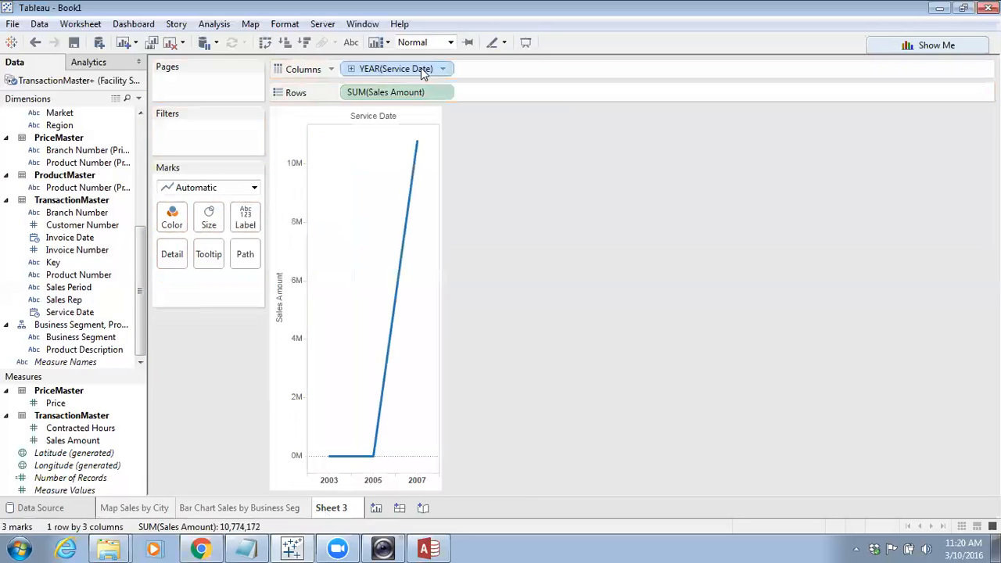
# Switch the Service Date column to continuous month and year
pyautogui.click(442, 69)
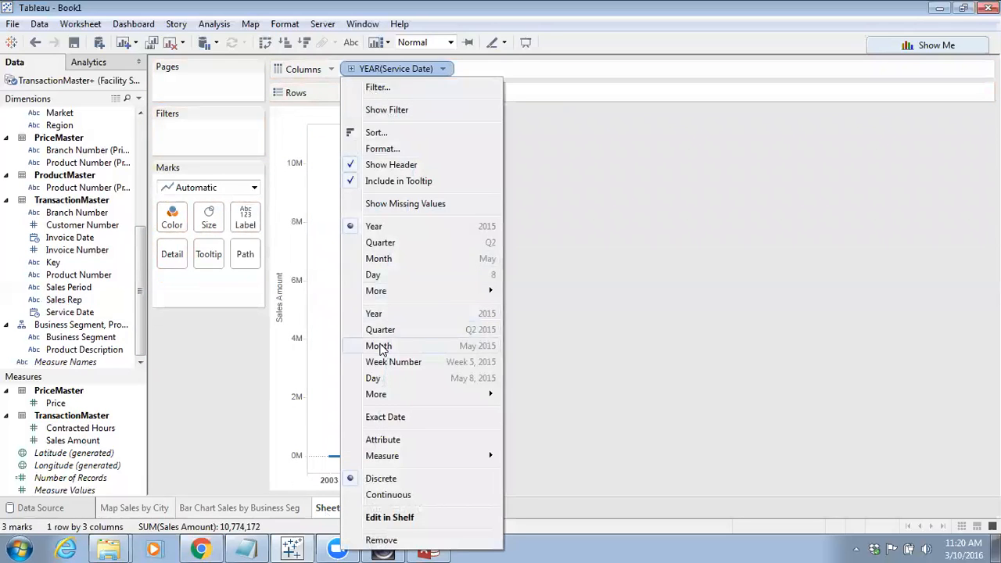
pyautogui.click(380, 346)
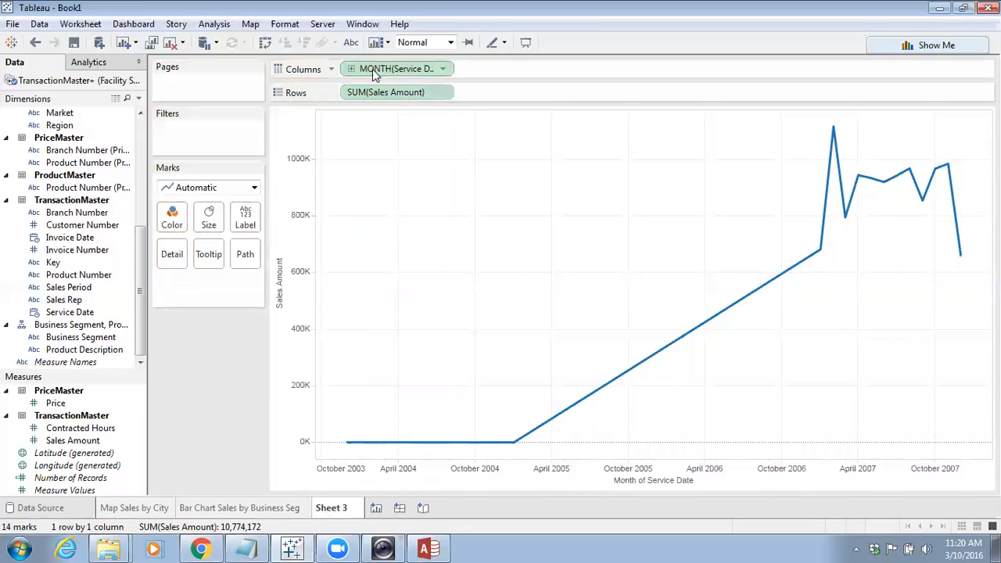
# Set the Service Date column to the discrete Month level
pyautogui.moveTo(375, 68)
pyautogui.mouseDown()
pyautogui.moveTo(173, 265)
pyautogui.moveTo(82, 291)
pyautogui.moveTo(390, 71)
pyautogui.mouseUp()
pyautogui.click(442, 69)
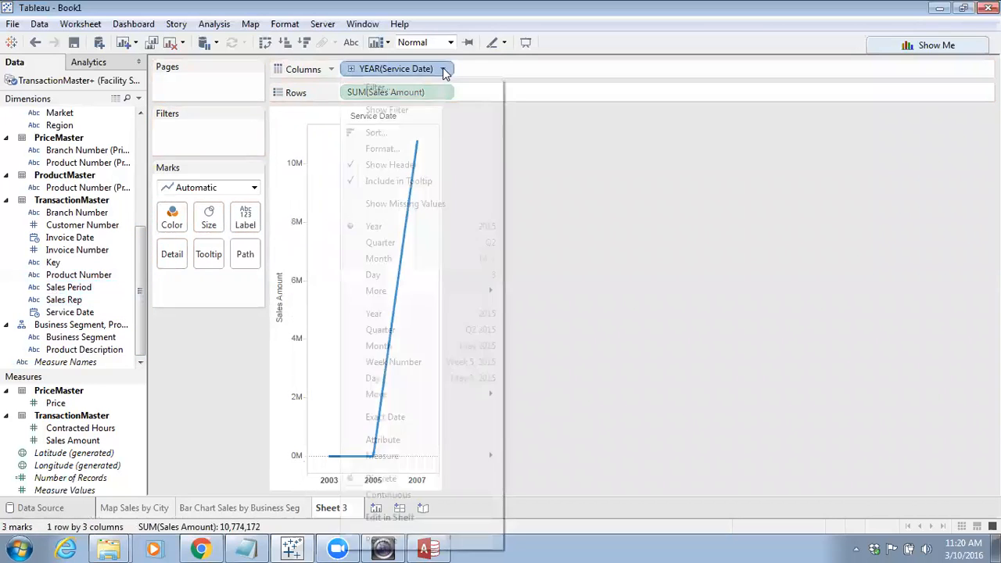
pyautogui.click(379, 258)
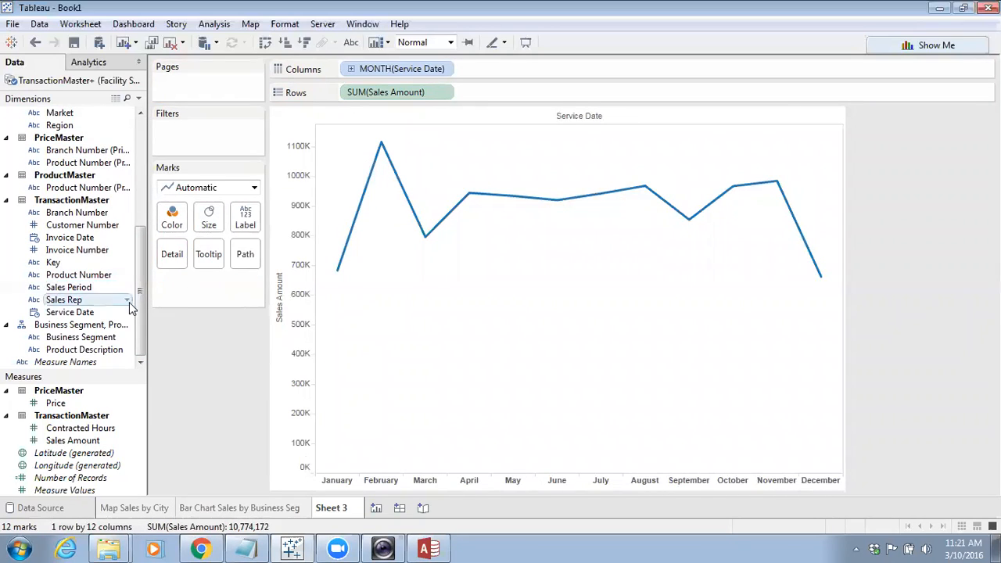
# Switch to Access and open the LocationMaster table to review its records
pyautogui.click(424, 547)
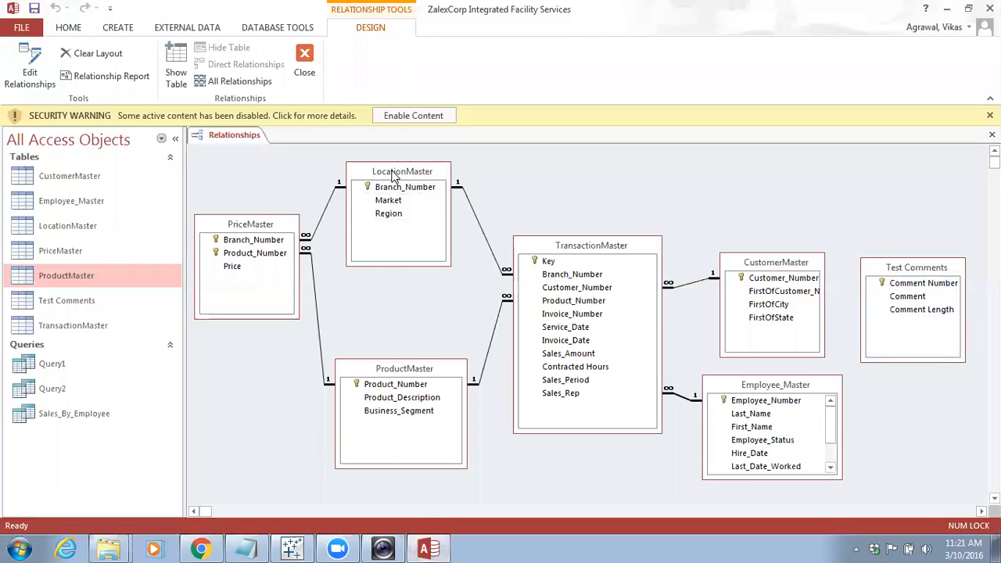
pyautogui.doubleClick(82, 226)
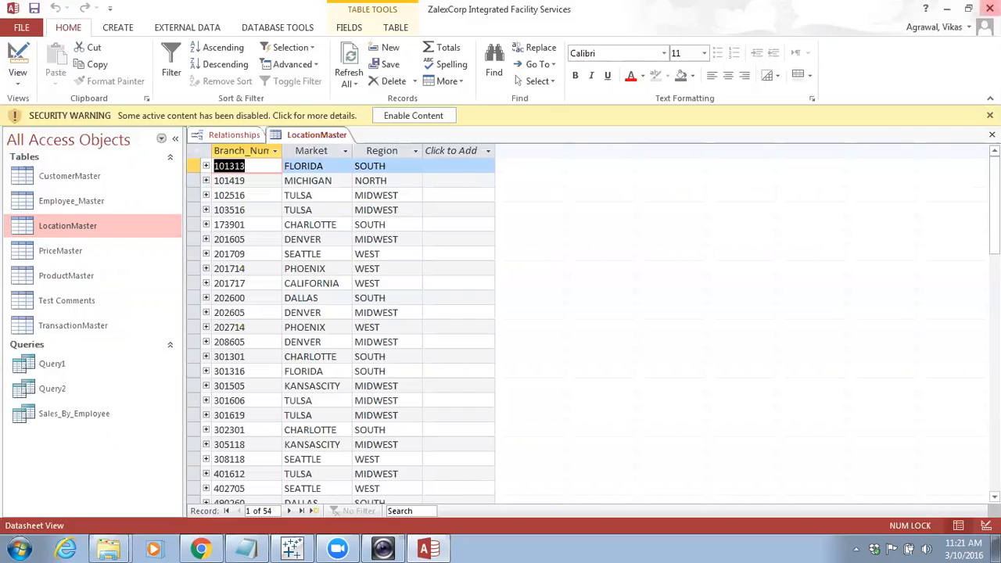
pyautogui.click(990, 8)
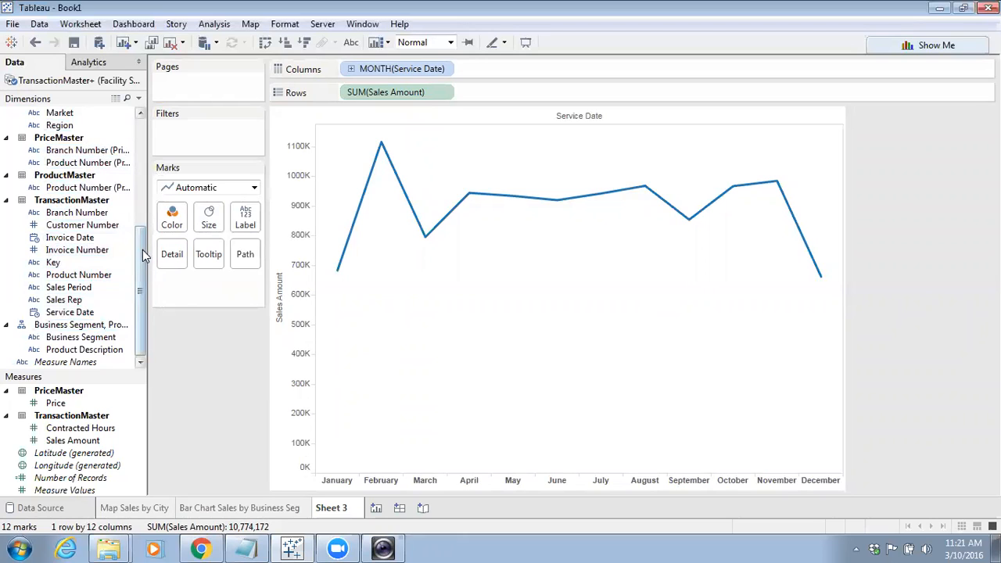
# Create a hierarchy named "Region, Market" by combining Market with Region
pyautogui.moveTo(143, 250); pyautogui.dragTo(142, 235)
pyautogui.moveTo(61, 150); pyautogui.dragTo(69, 164)
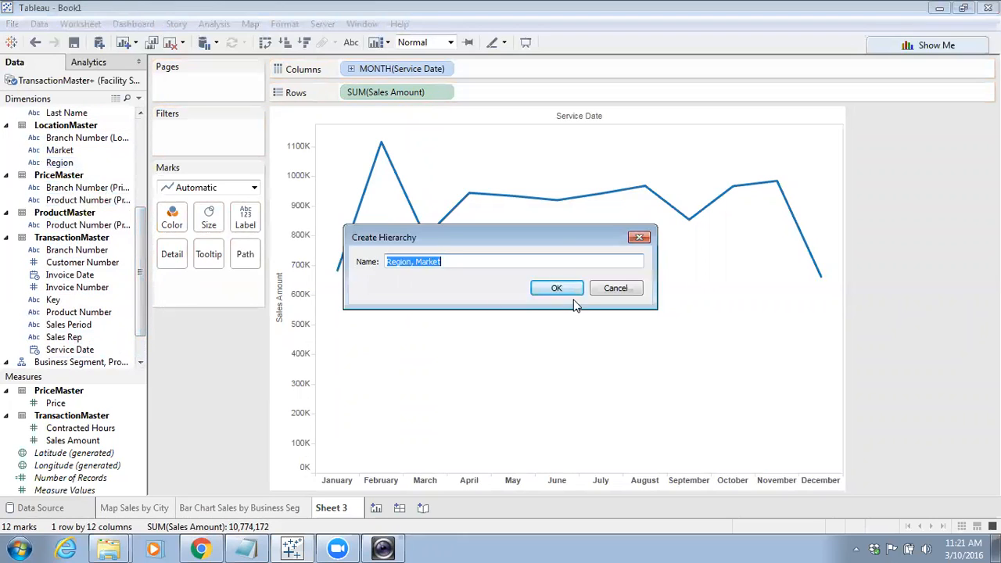
pyautogui.click(554, 289)
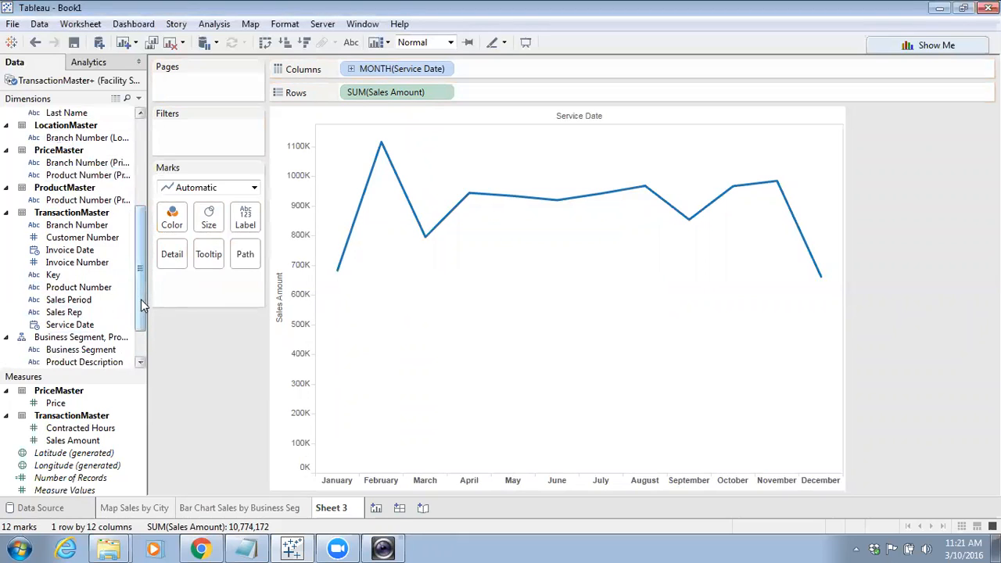
# Color the monthly sales line chart by the Region, Market hierarchy
pyautogui.scroll(-3, 140, 299)
pyautogui.moveTo(79, 324); pyautogui.dragTo(174, 227)
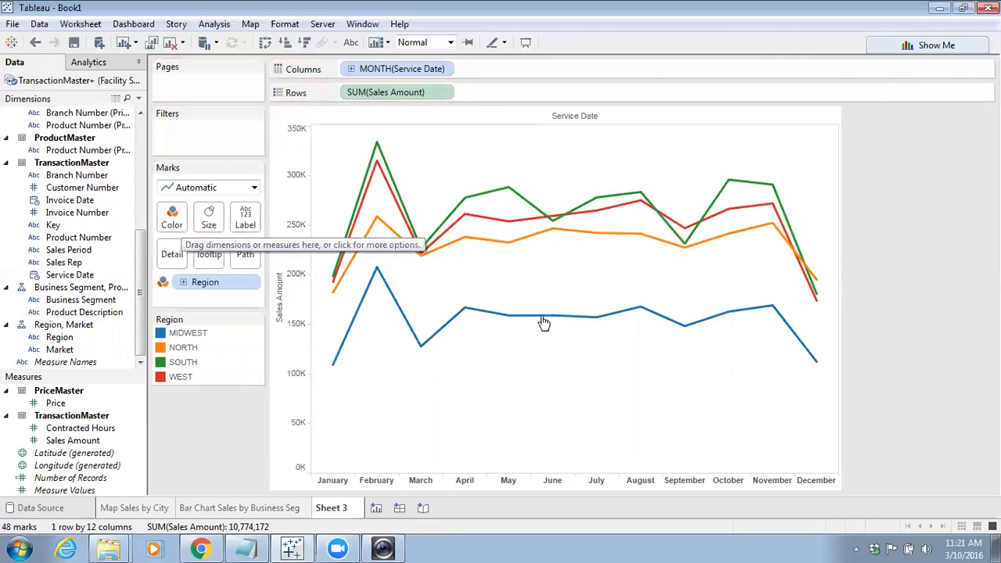
pyautogui.moveTo(365, 307)
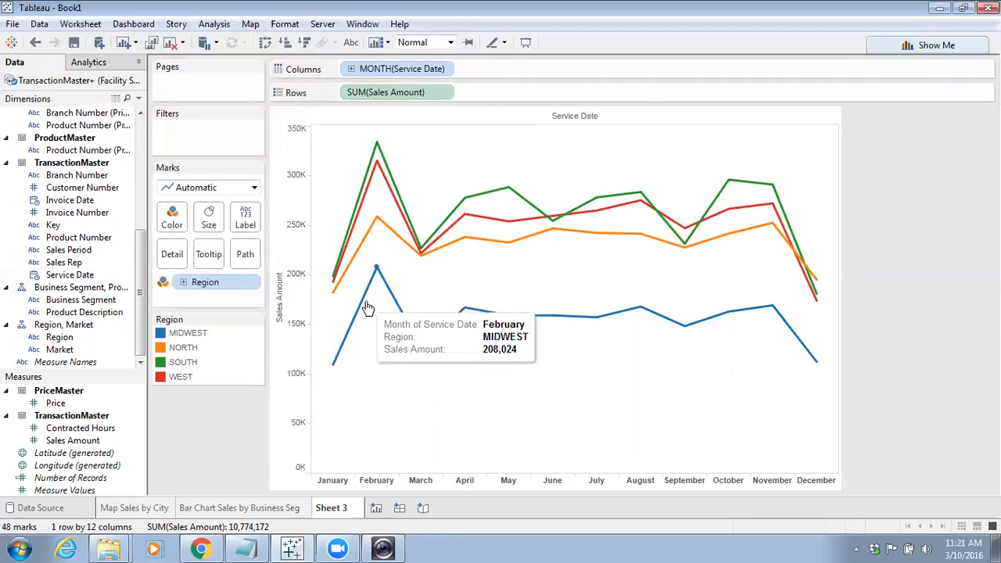
pyautogui.moveTo(601, 321)
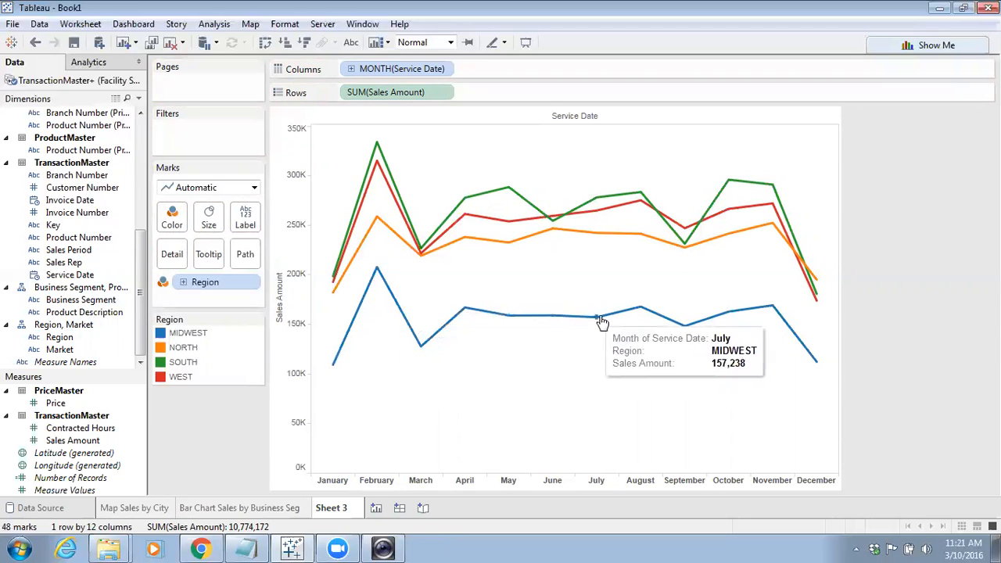
pyautogui.moveTo(503, 198)
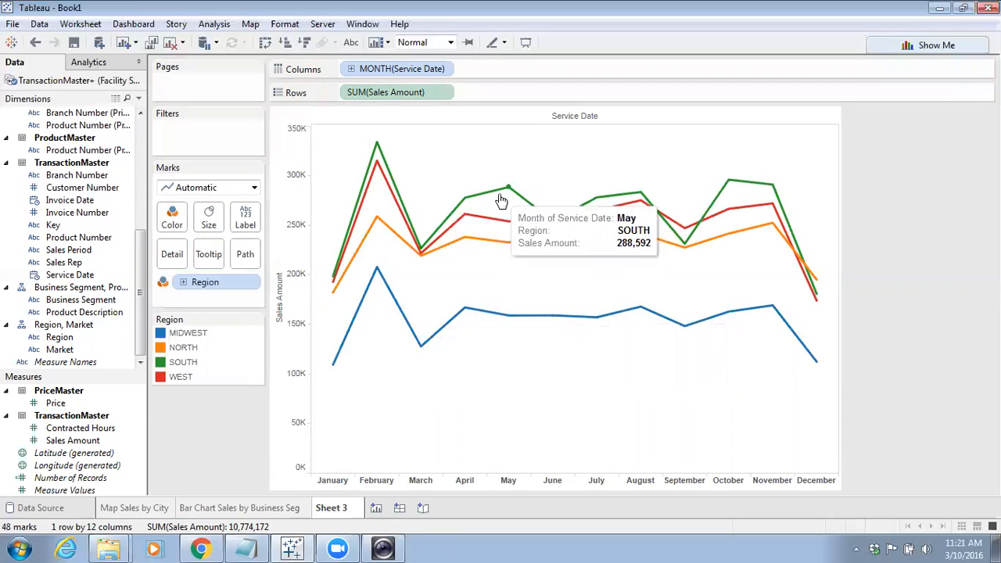
pyautogui.moveTo(473, 205)
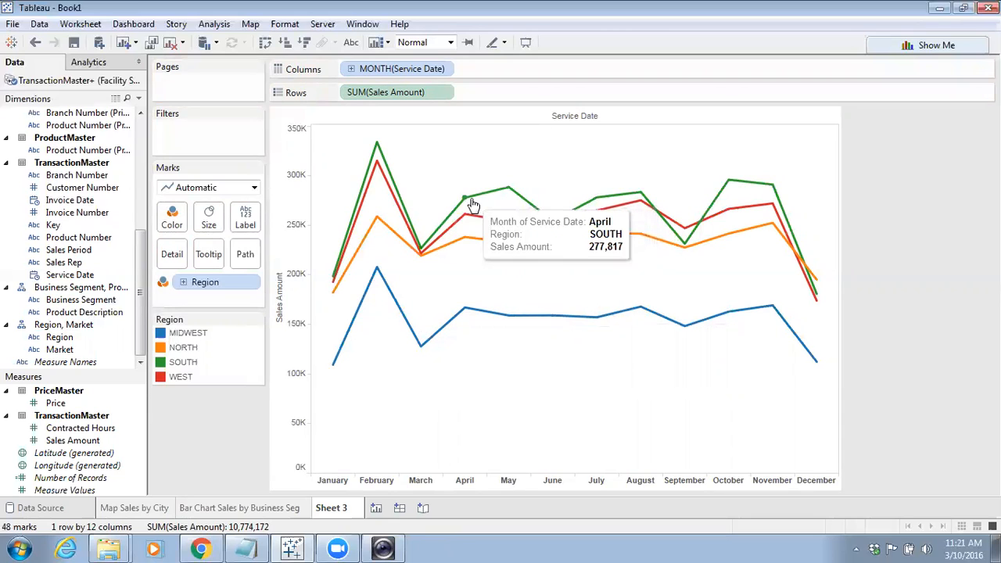
# Expand the Region hierarchy on Color to split the lines by Market
pyautogui.click(183, 282)
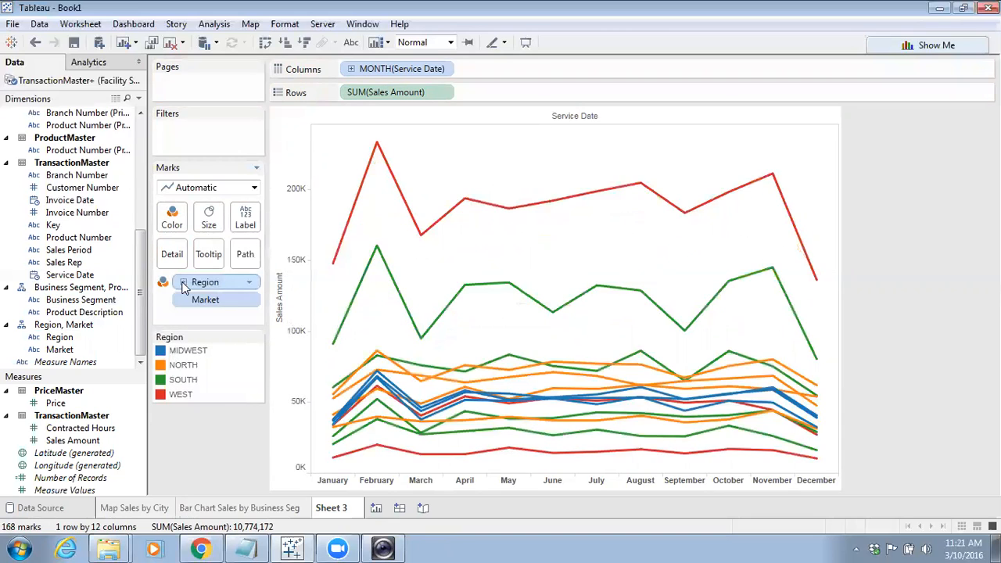
pyautogui.moveTo(351, 227)
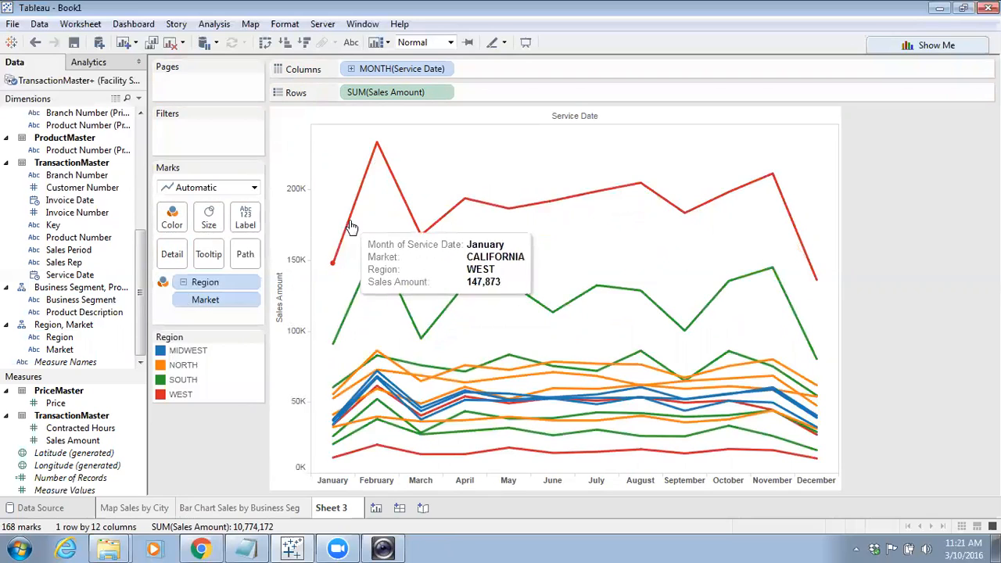
pyautogui.moveTo(461, 387)
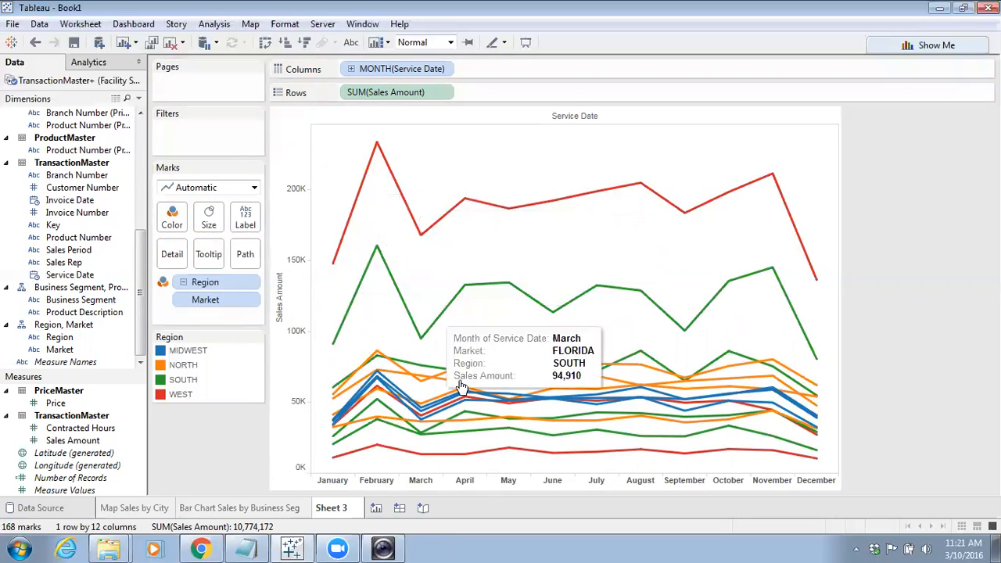
pyautogui.moveTo(475, 459)
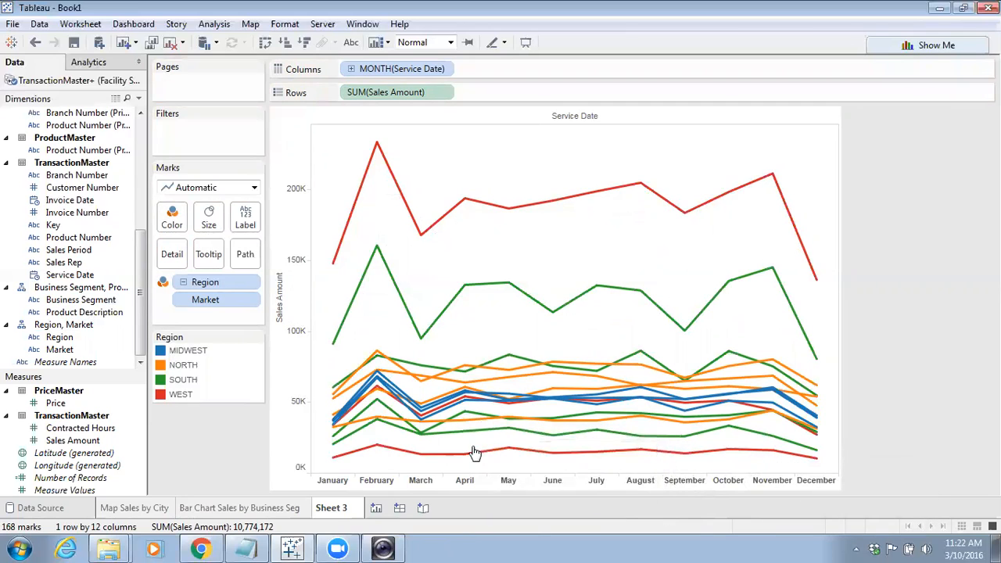
# Rename the worksheet as "Timeline Monthly Sales by Market"
pyautogui.moveTo(385, 162)
pyautogui.doubleClick(341, 513)
pyautogui.moveTo(337, 547)
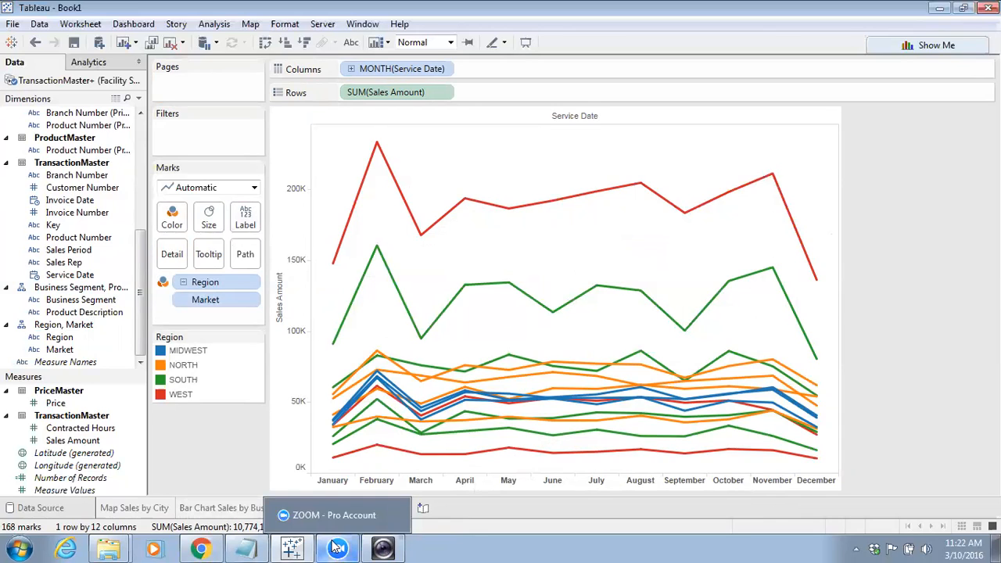
pyautogui.write('Timeline')
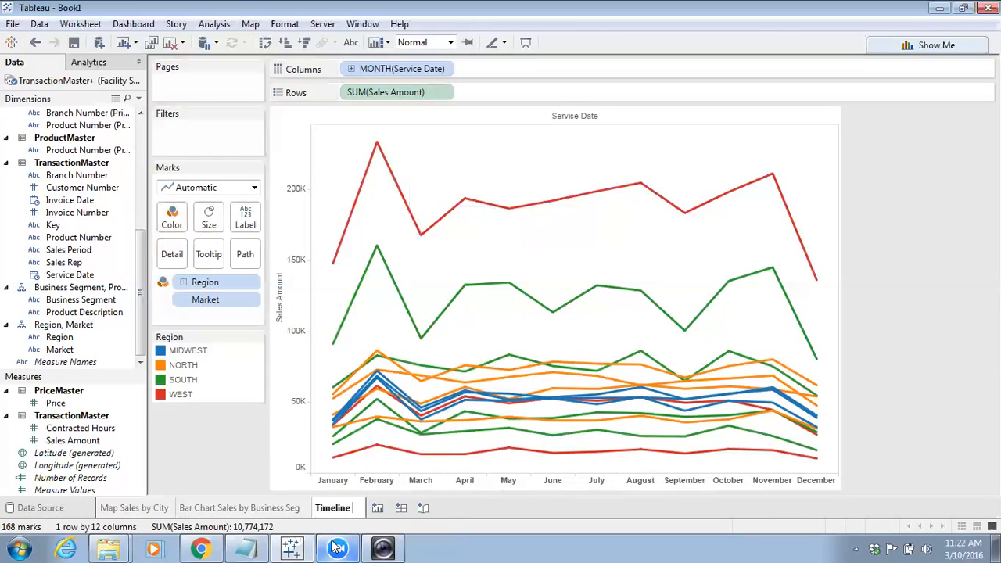
pyautogui.write(' Sales')
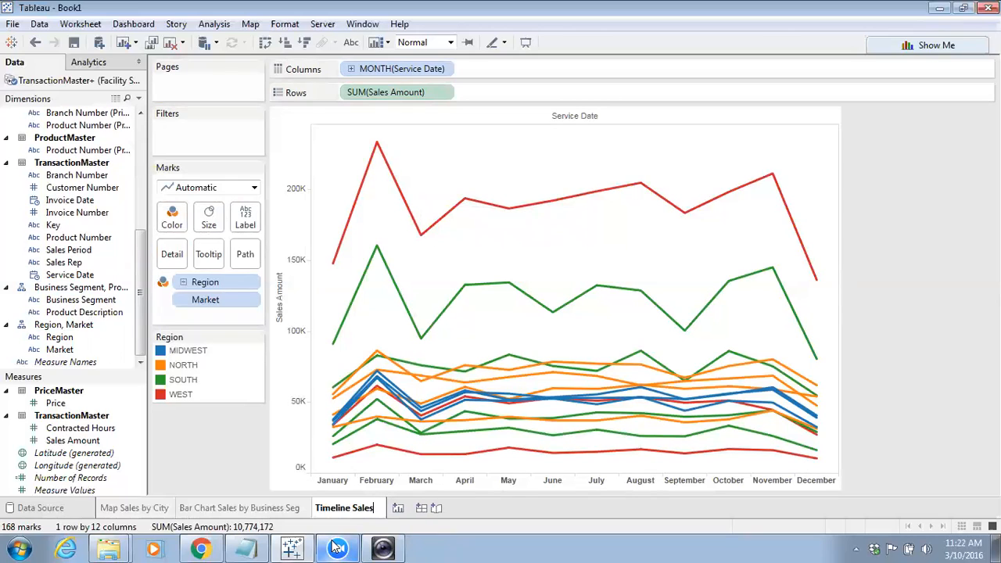
pyautogui.press('BackSpace')
pyautogui.press('BackSpace')
pyautogui.press('BackSpace')
pyautogui.press('BackSpace')
pyautogui.press('BackSpace')
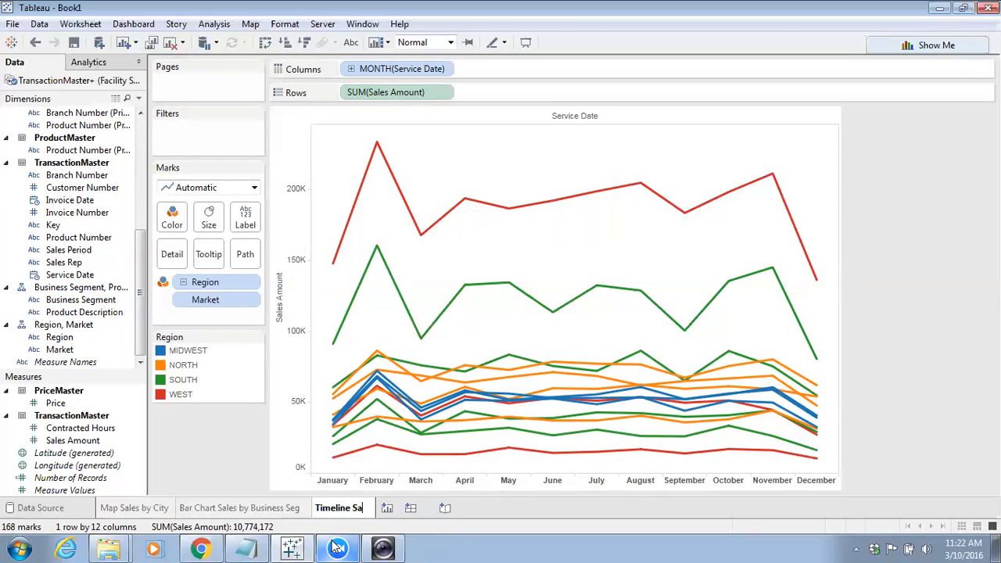
pyautogui.write('Mi')
pyautogui.press('BackSpace')
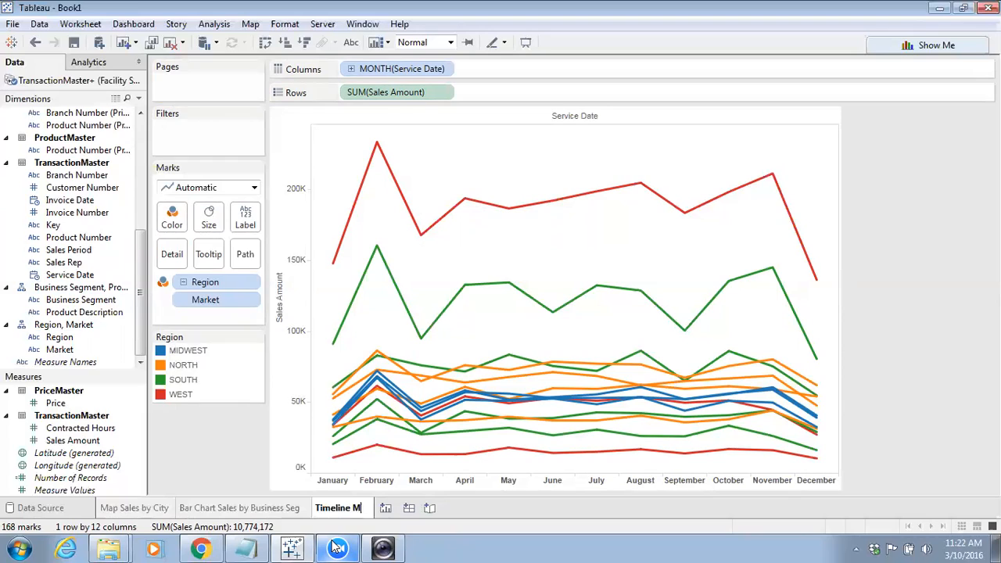
pyautogui.write('onthly ')
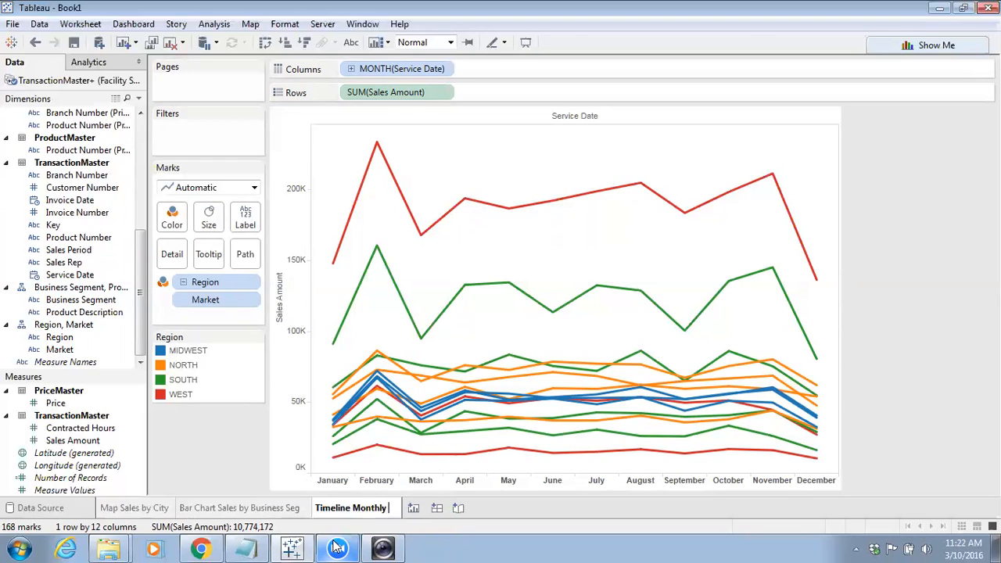
pyautogui.write('Sales by')
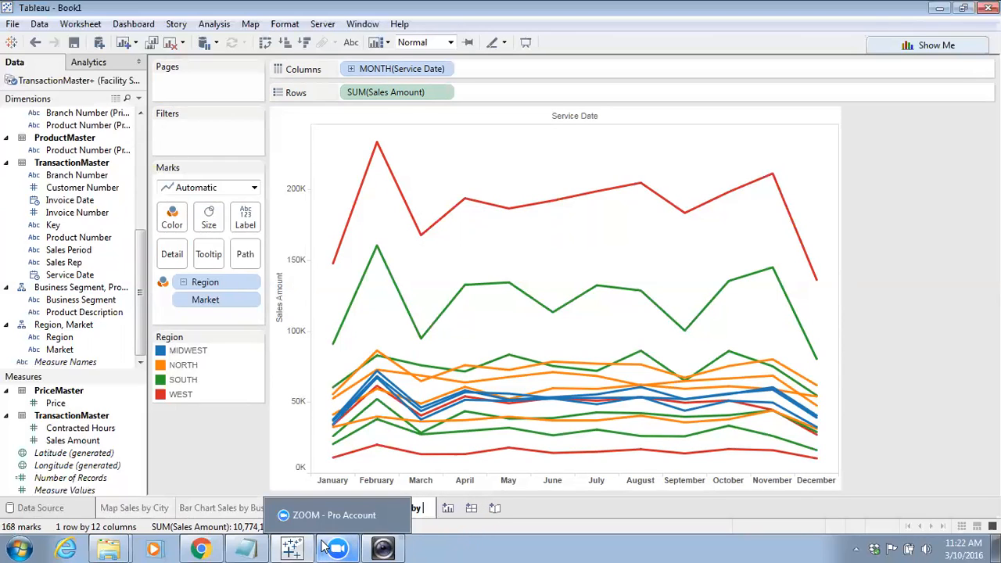
pyautogui.write(' Market')
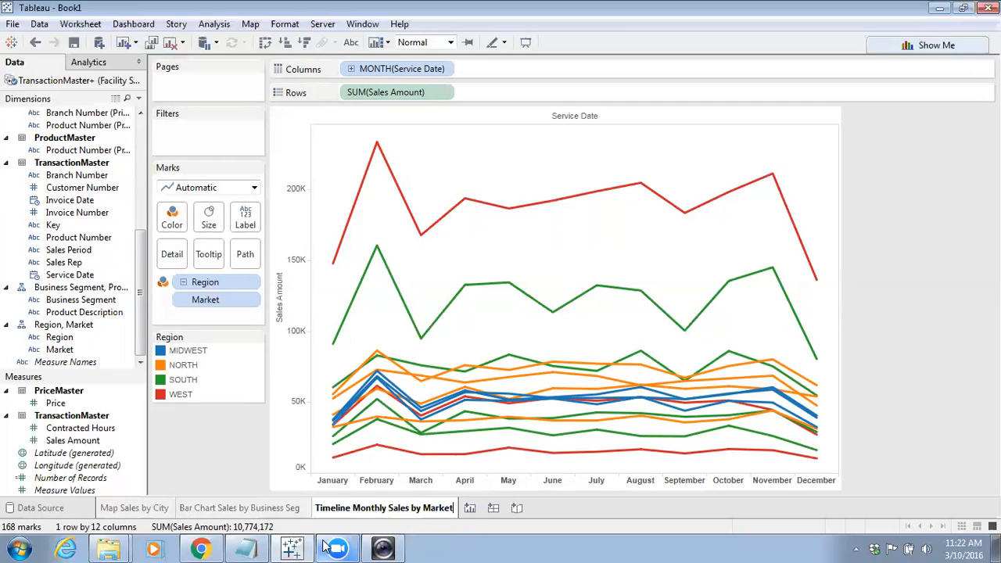
pyautogui.press('Return')
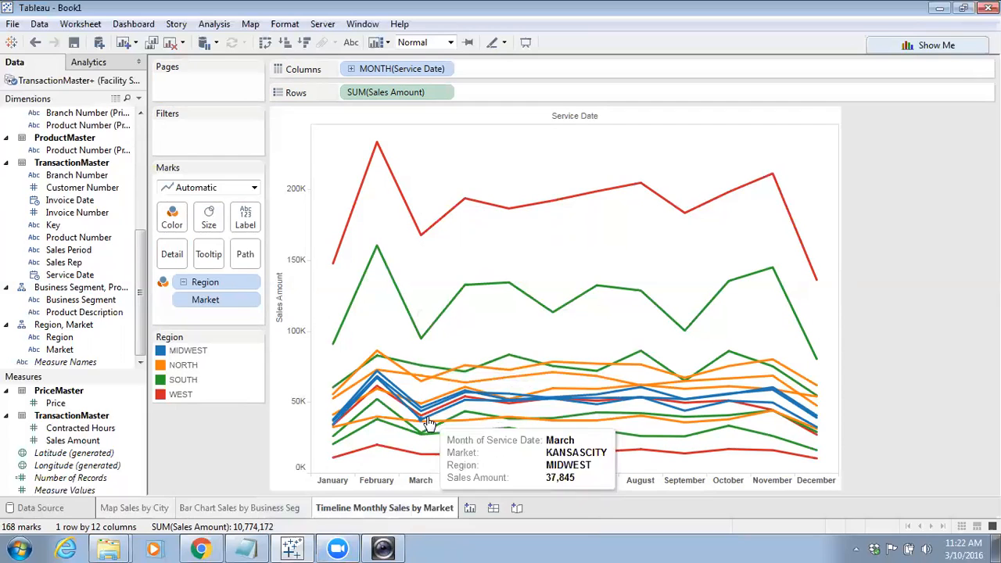
# Duplicate the timeline sheet as a crosstab and delete the duplicate
pyautogui.rightClick(404, 509)
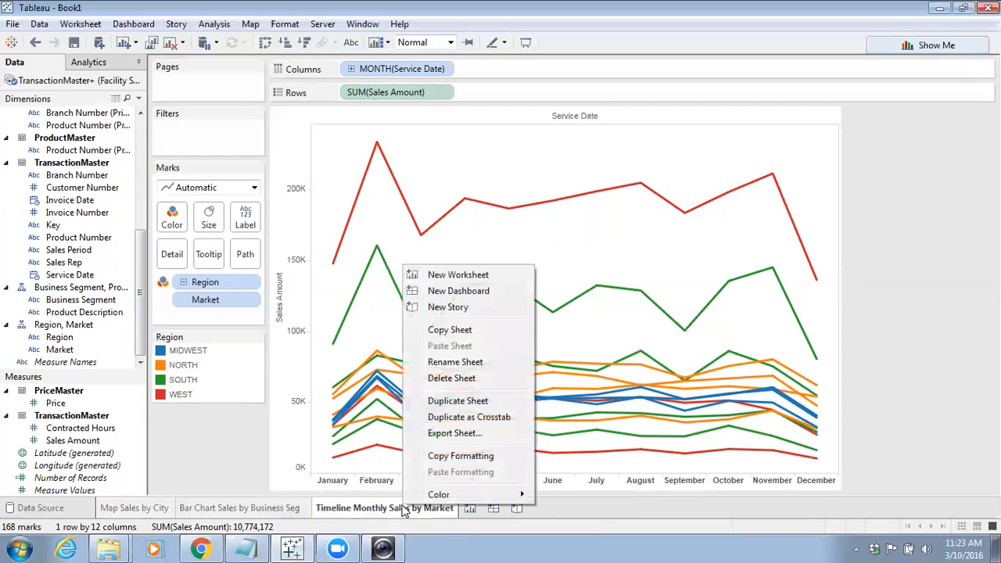
pyautogui.click(461, 418)
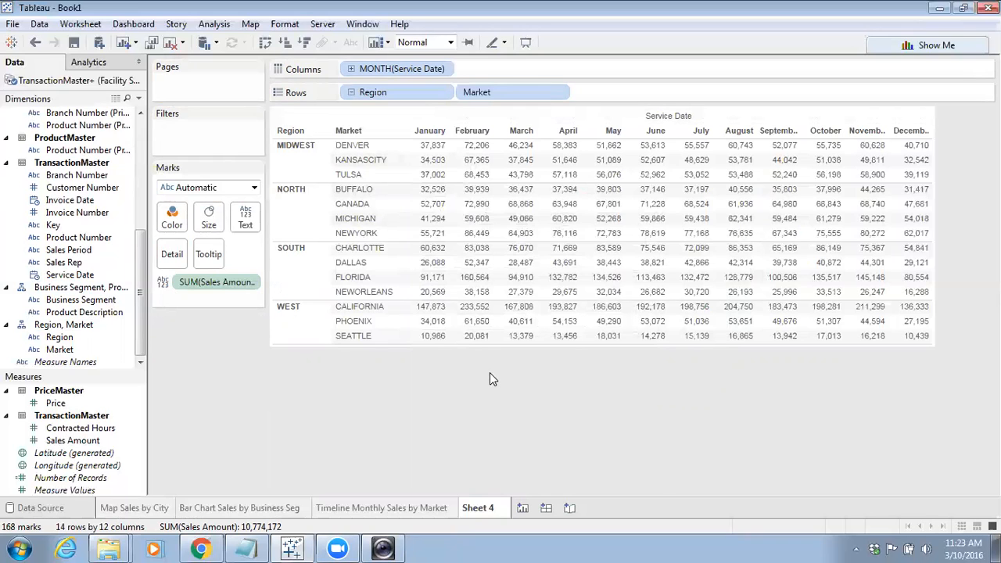
pyautogui.rightClick(491, 514)
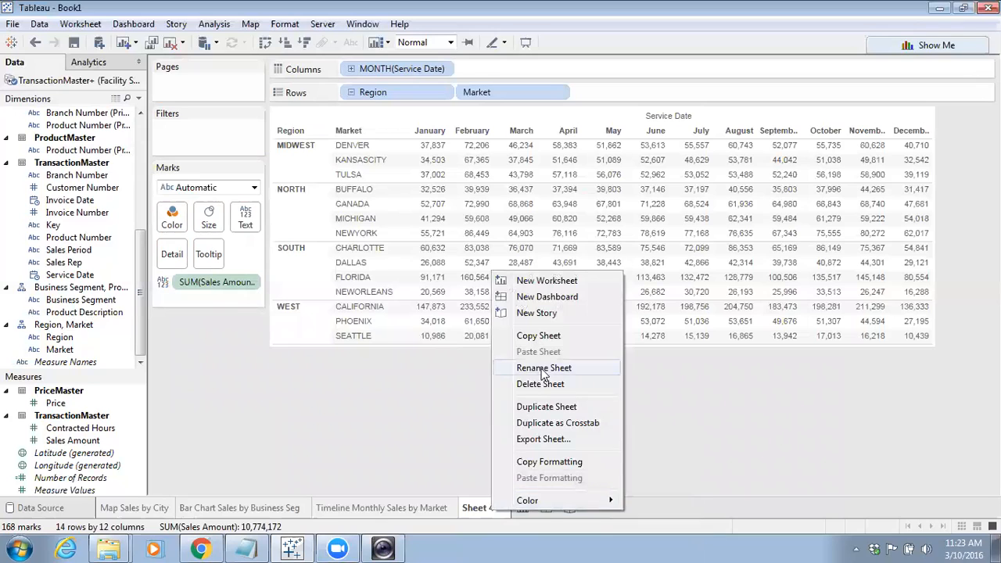
pyautogui.click(553, 384)
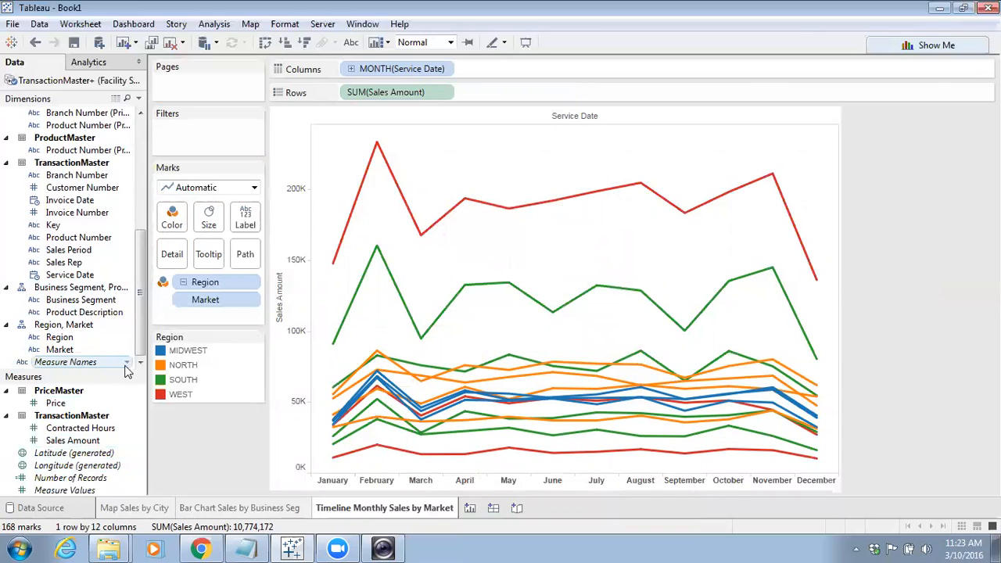
# Add Sales Amount to Rows as a Year over Year Growth quick table calculation and move it onto the Marks card
pyautogui.moveTo(56, 440); pyautogui.dragTo(524, 92)
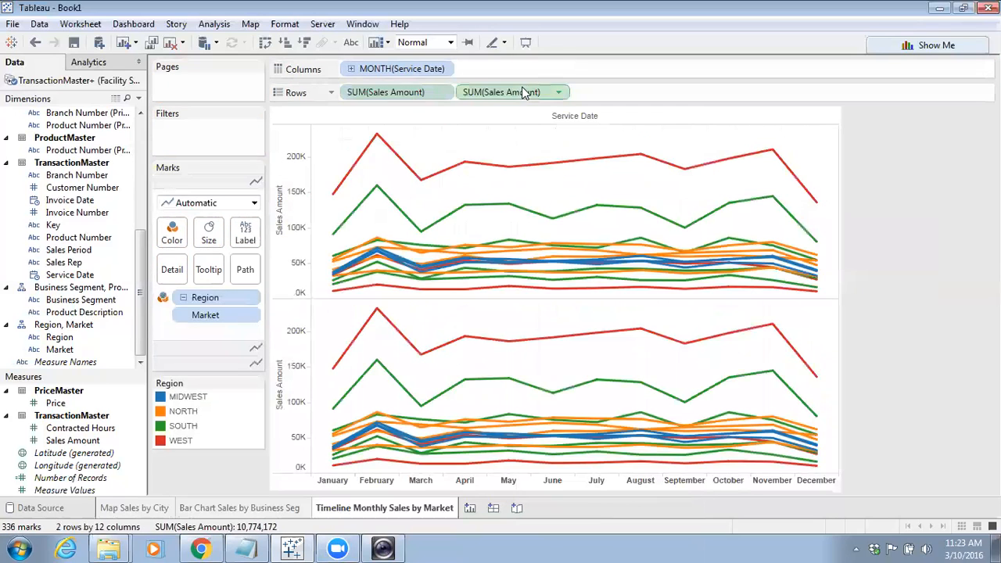
pyautogui.click(559, 95)
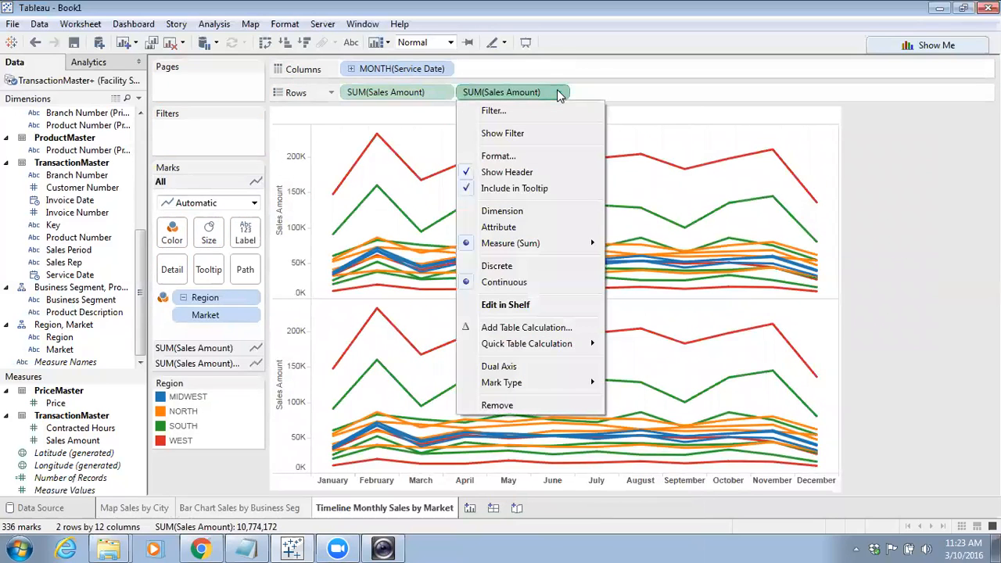
pyautogui.moveTo(516, 350)
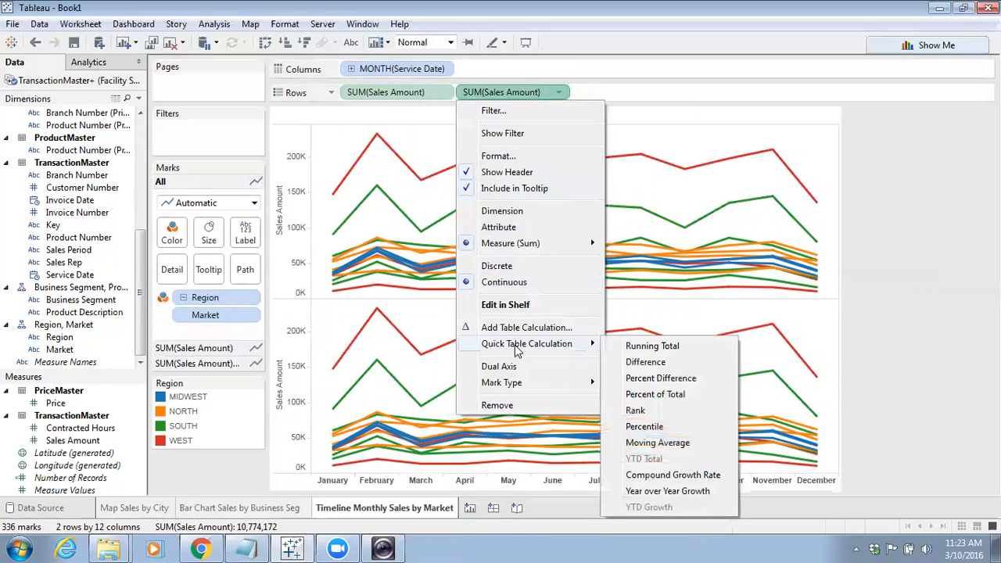
pyautogui.click(677, 491)
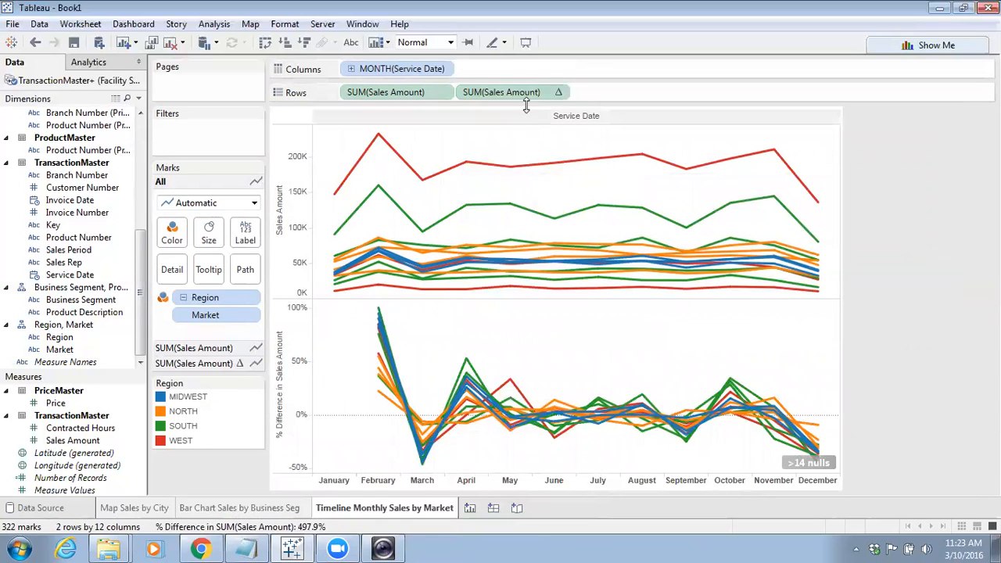
pyautogui.moveTo(516, 92); pyautogui.dragTo(202, 275)
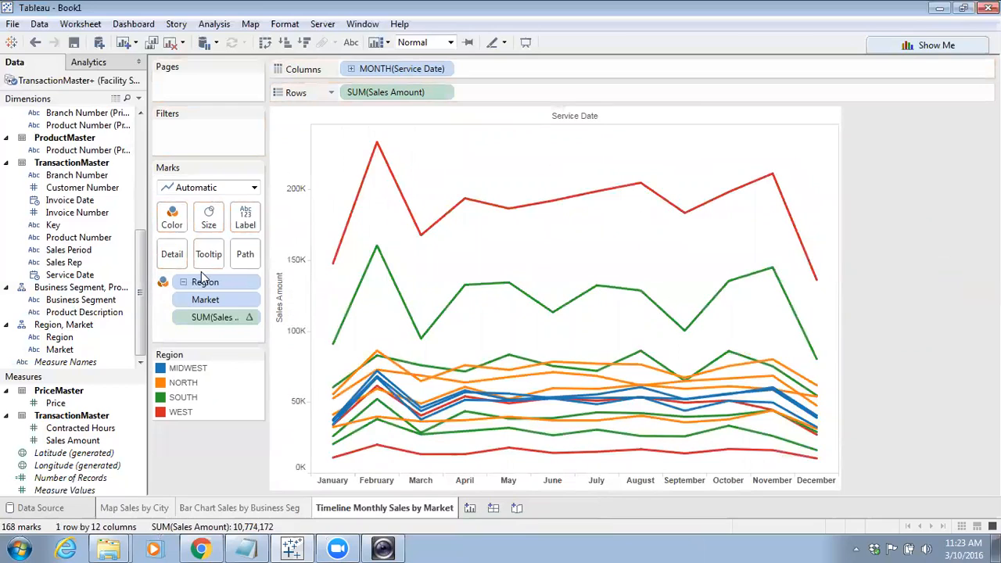
pyautogui.moveTo(376, 145)
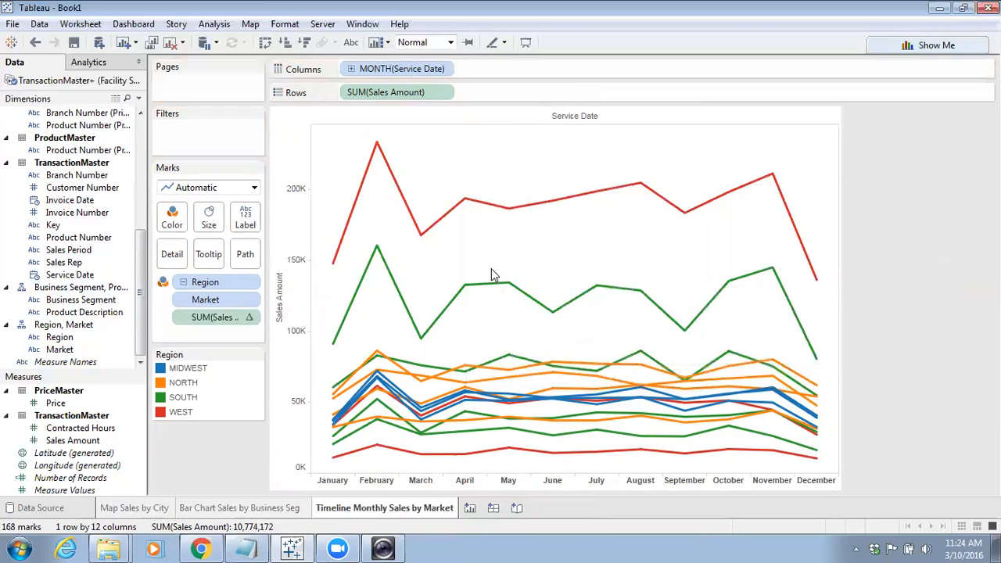
# Duplicate the timeline sheet as a crosstab with Measure Names moved to Columns, then return to the timeline
pyautogui.rightClick(405, 510)
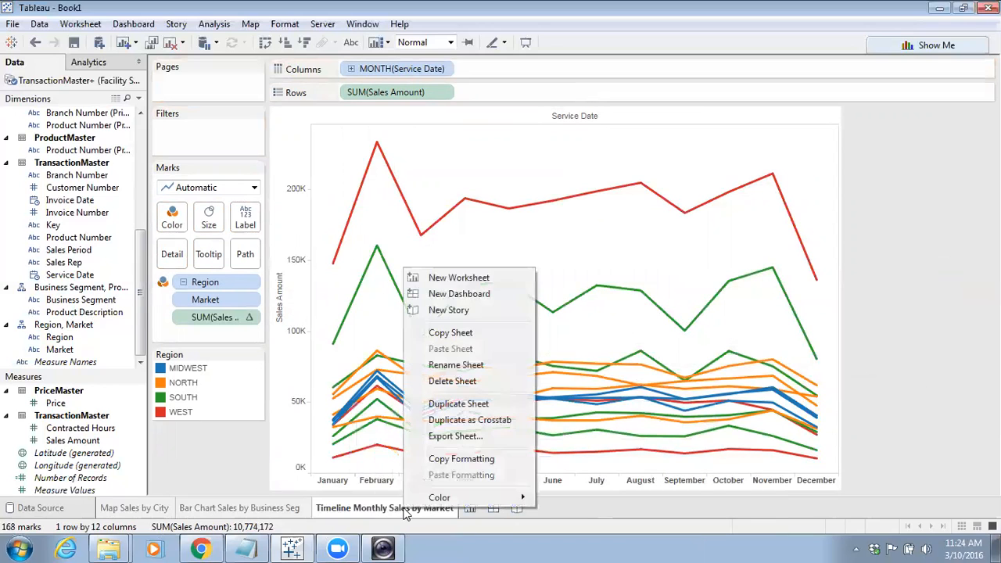
pyautogui.click(455, 422)
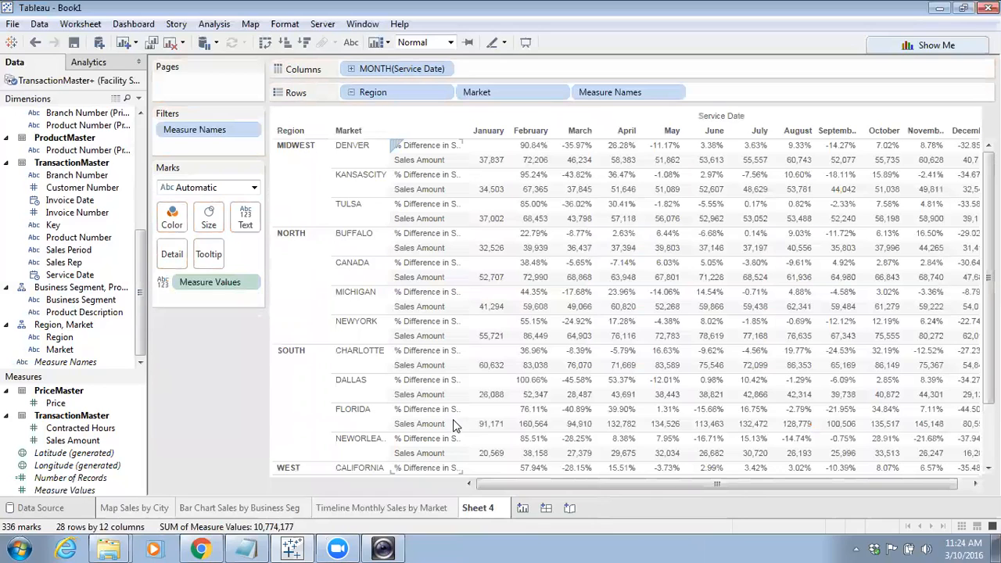
pyautogui.moveTo(604, 92); pyautogui.dragTo(543, 68)
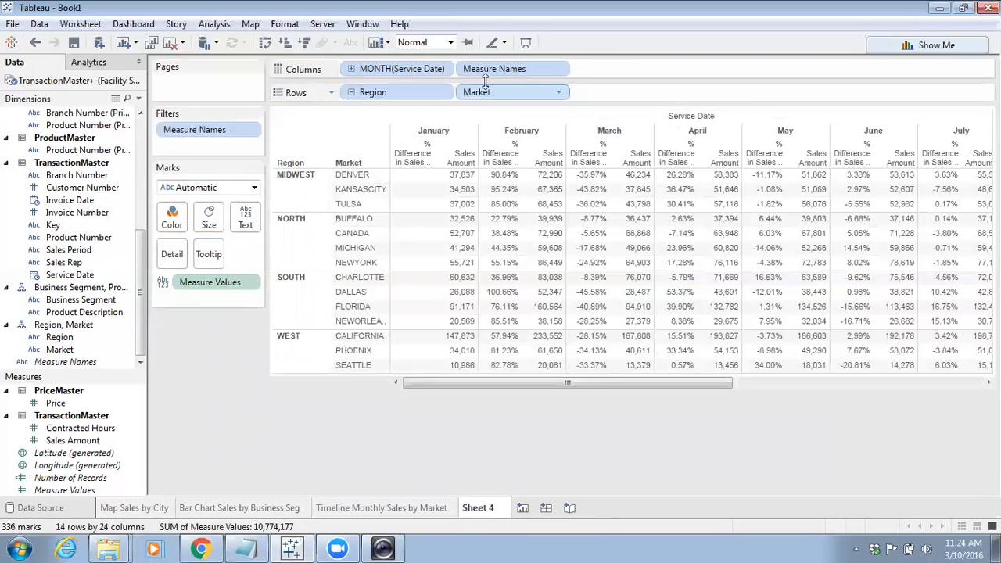
pyautogui.click(381, 508)
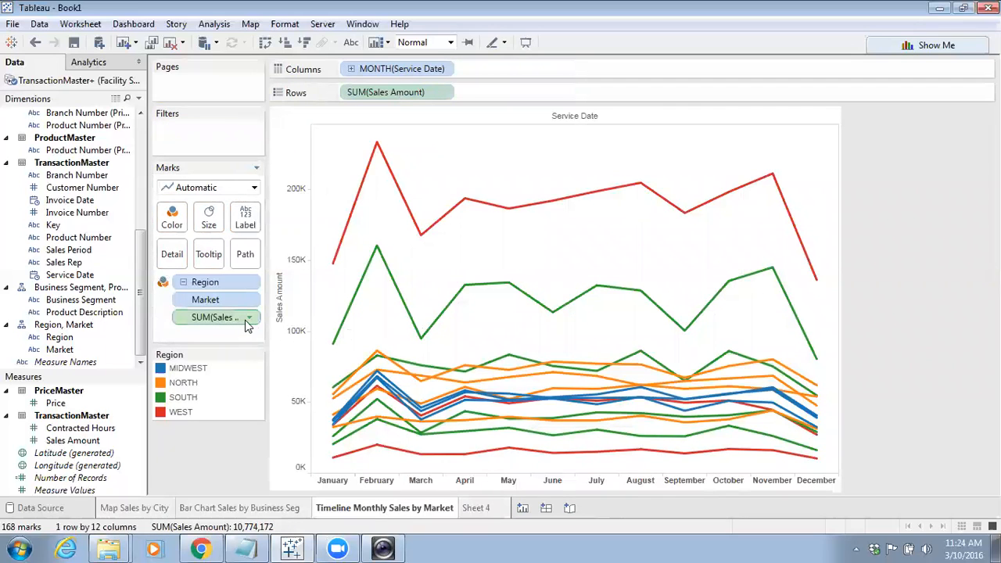
pyautogui.moveTo(247, 325)
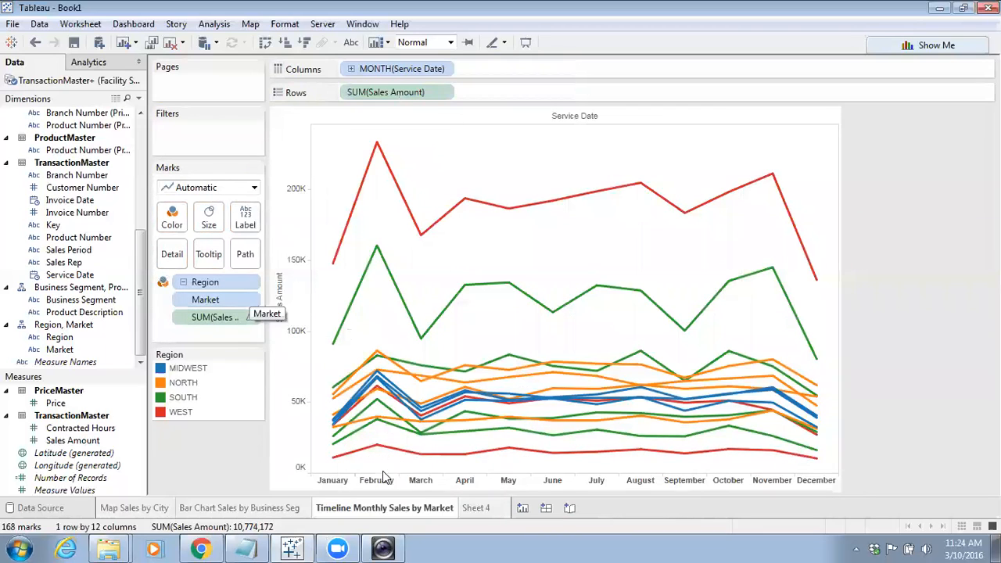
# Open the crosstab sheet and review the quick table calculation settings of both Sales Amount measures
pyautogui.click(477, 508)
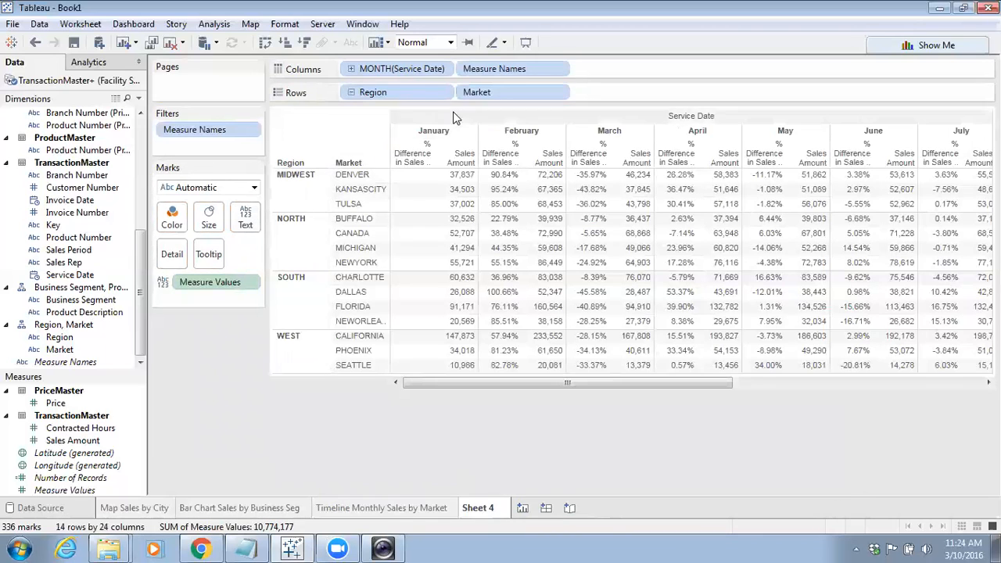
pyautogui.rightClick(238, 285)
pyautogui.click(278, 318)
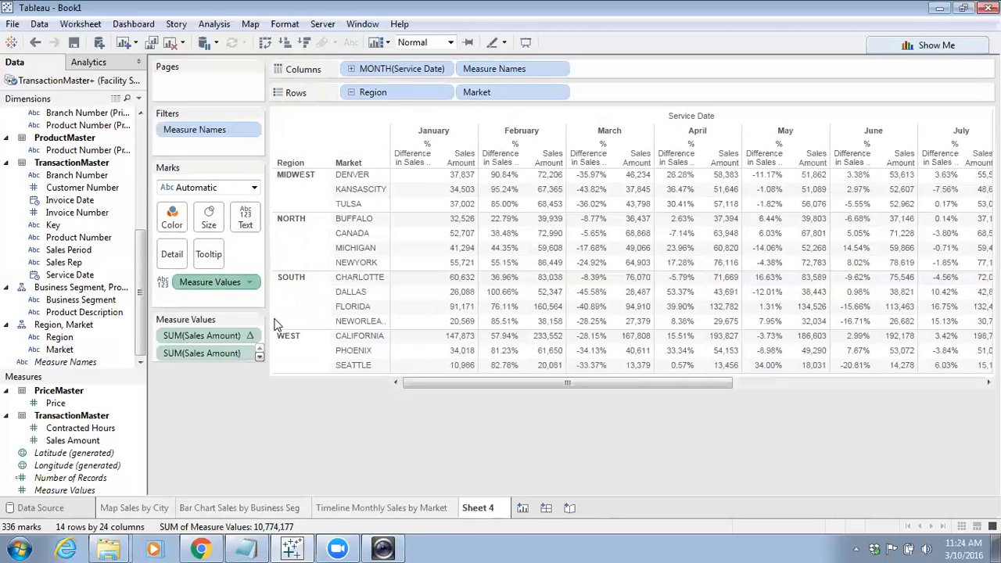
pyautogui.click(249, 354)
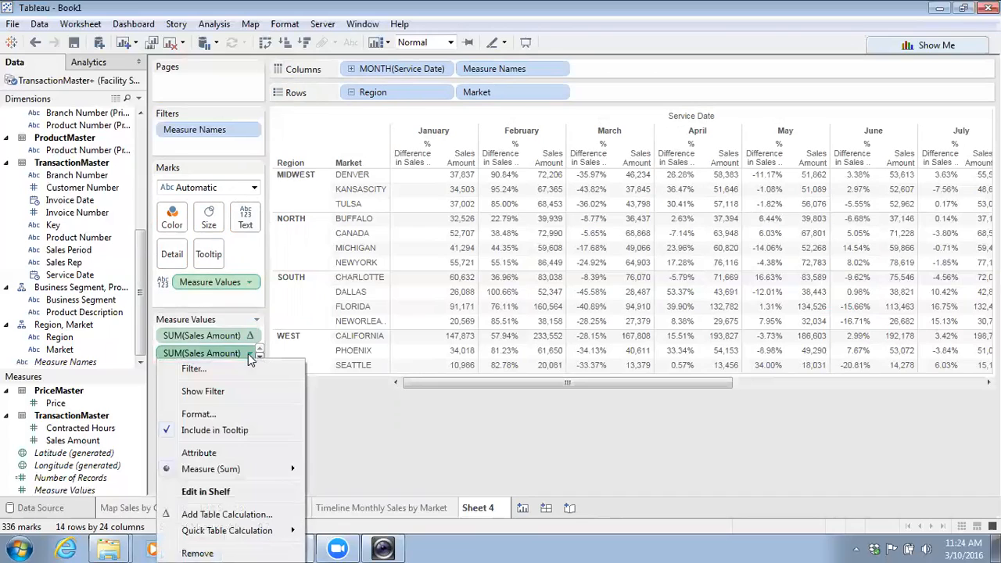
pyautogui.moveTo(244, 535)
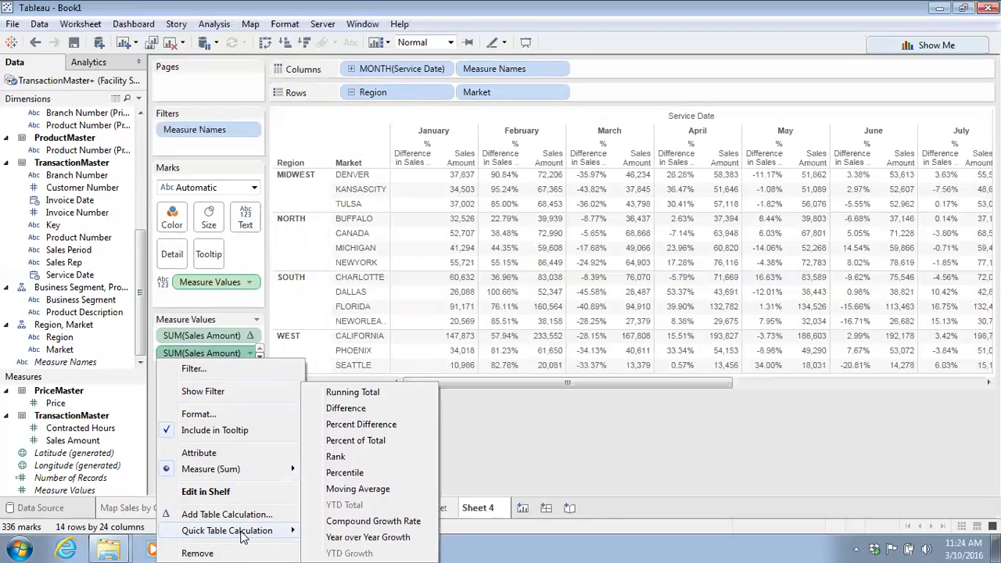
pyautogui.click(564, 433)
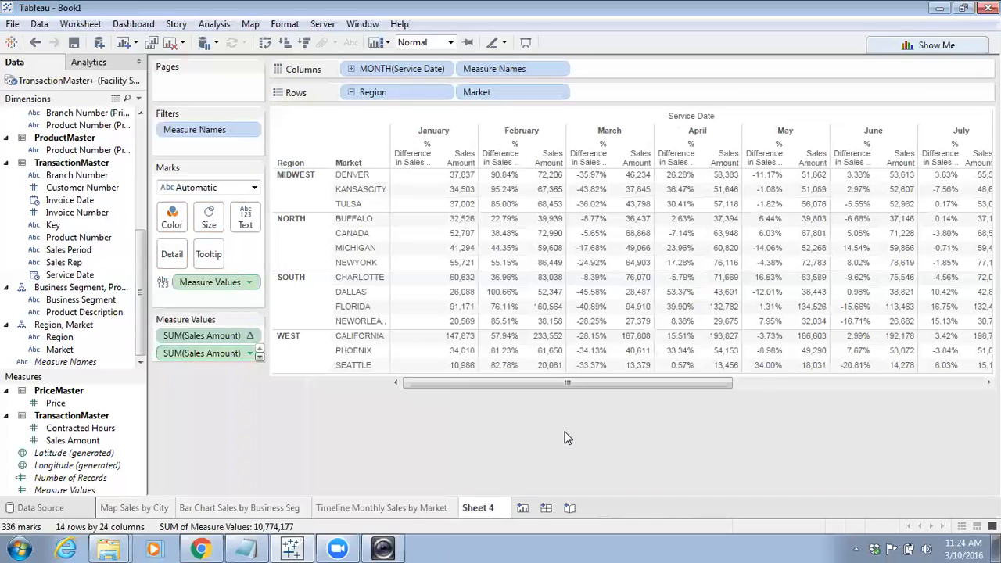
pyautogui.click(248, 337)
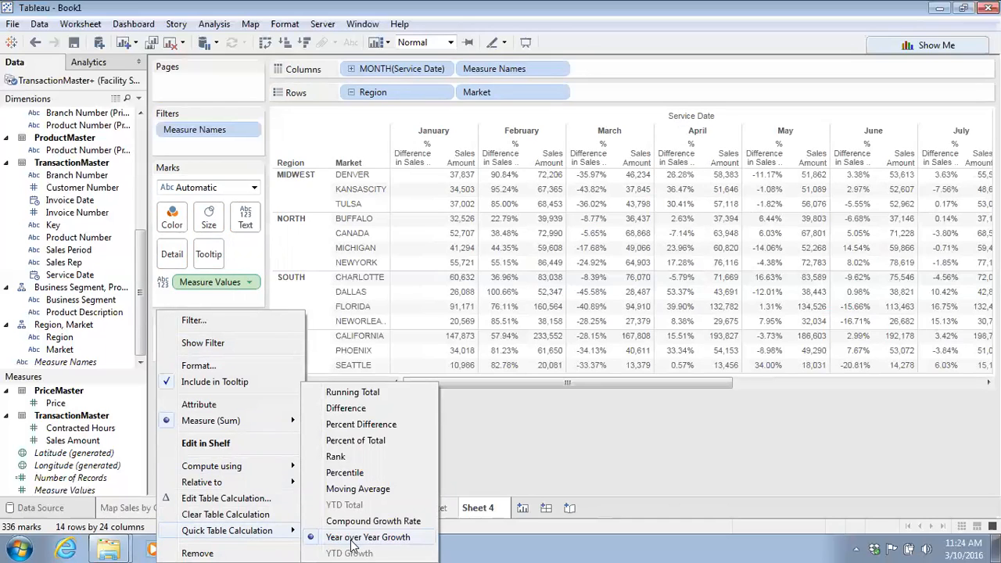
pyautogui.click(536, 445)
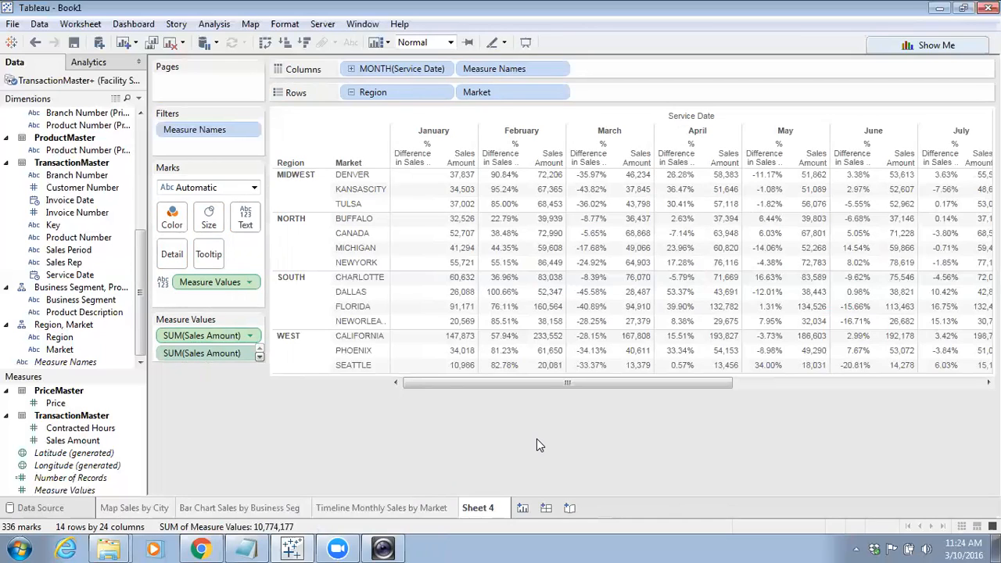
# Collapse the Region hierarchy on Rows to regions and expand it back to markets
pyautogui.click(351, 92)
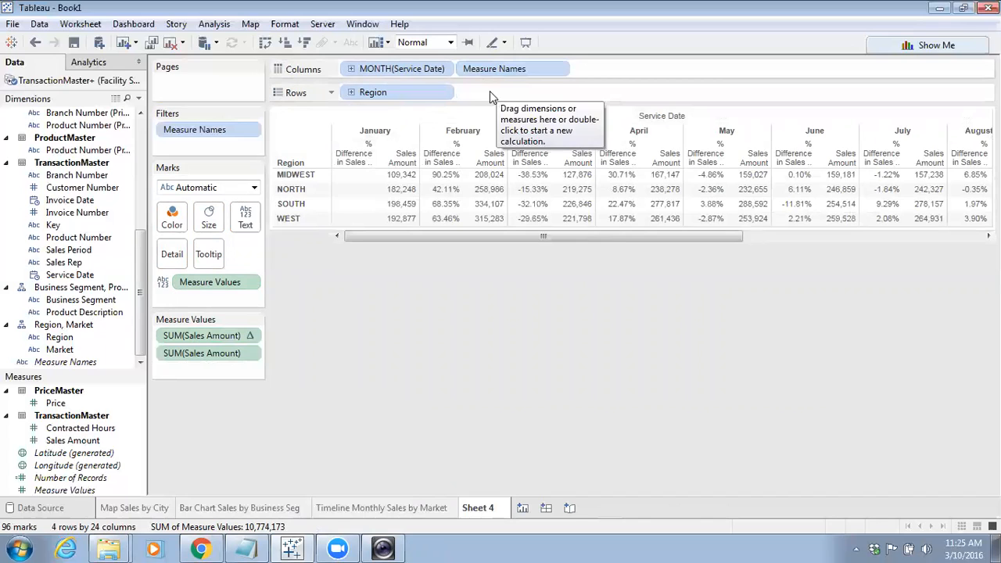
pyautogui.click(349, 92)
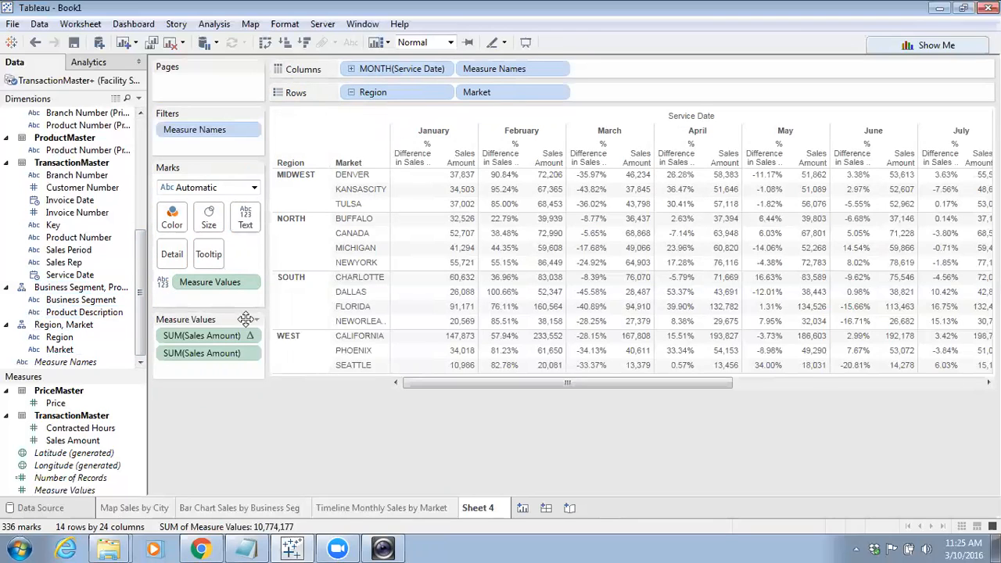
pyautogui.moveTo(501, 324)
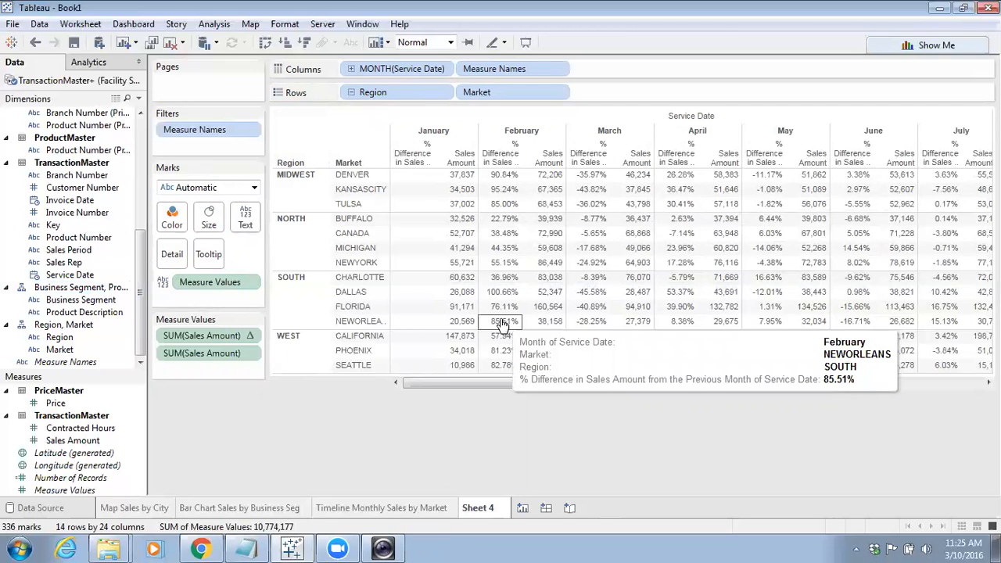
# Color the crosstab by Sales Amount and change the mark type to Square
pyautogui.moveTo(70, 440); pyautogui.dragTo(175, 226)
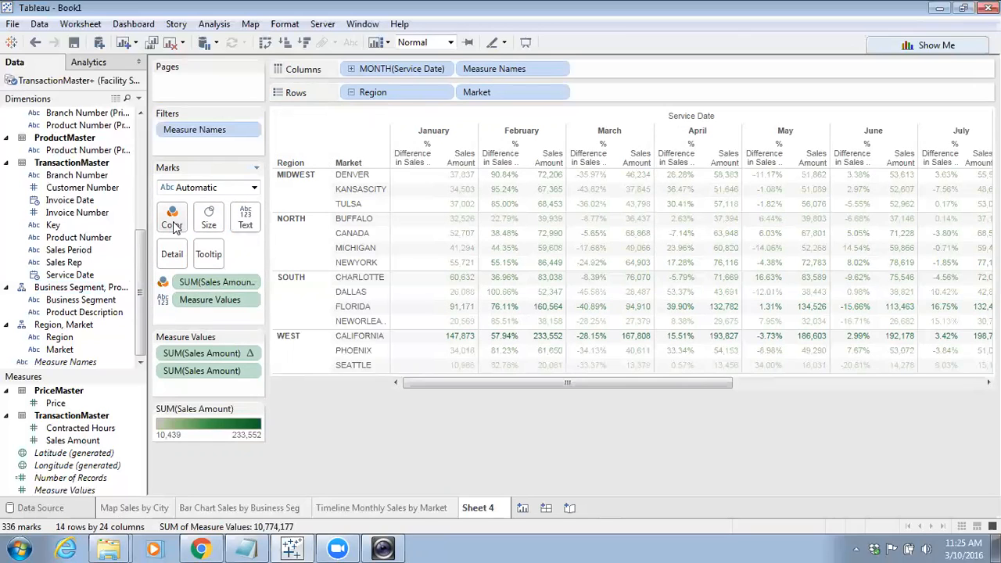
pyautogui.click(253, 188)
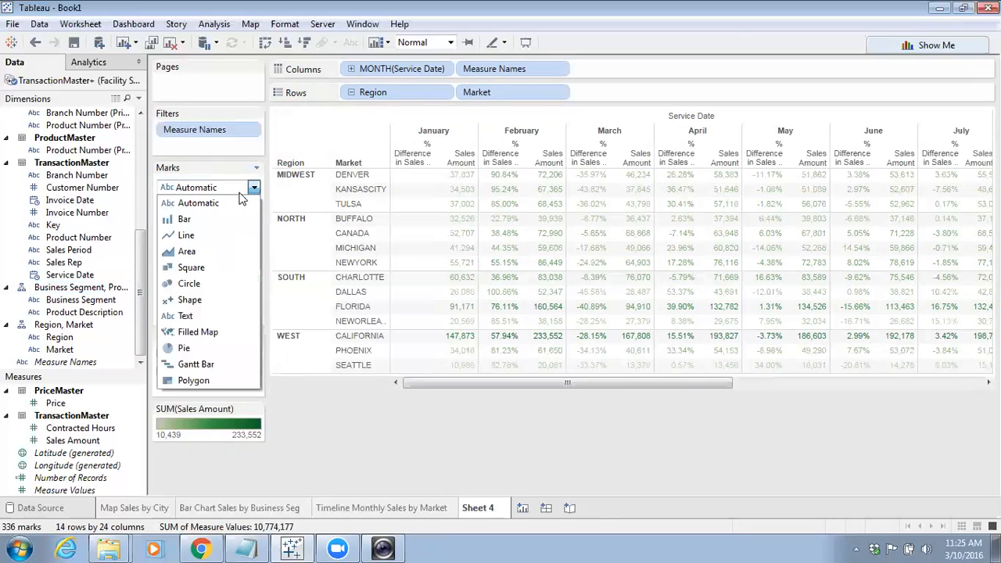
pyautogui.click(188, 267)
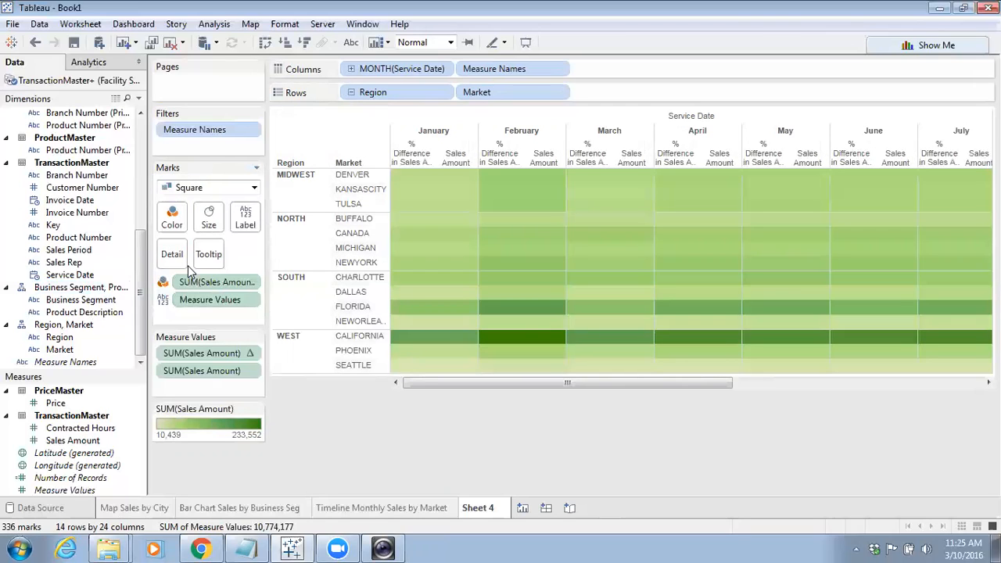
# Turn on mark labels for all marks in the crosstab
pyautogui.click(245, 219)
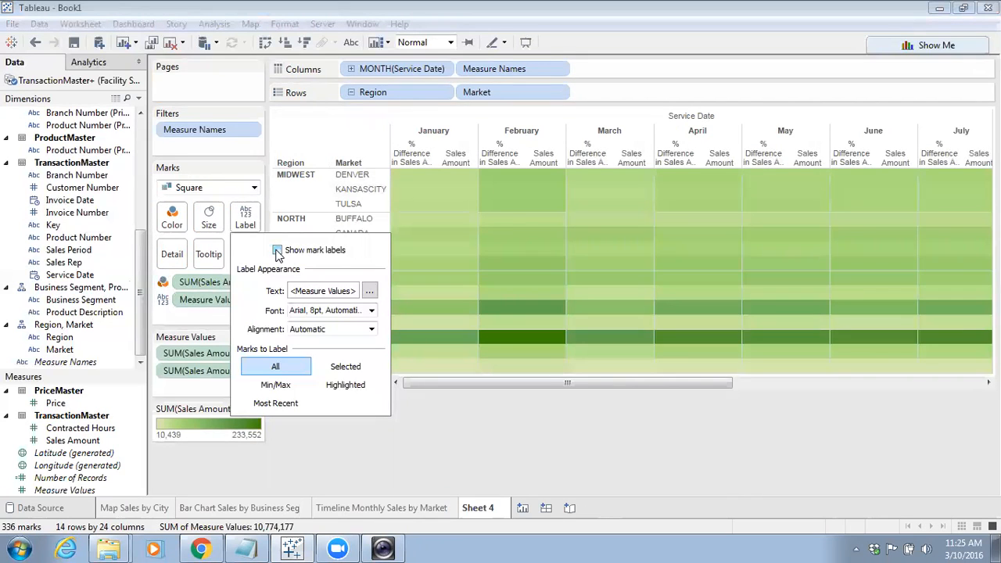
pyautogui.click(278, 251)
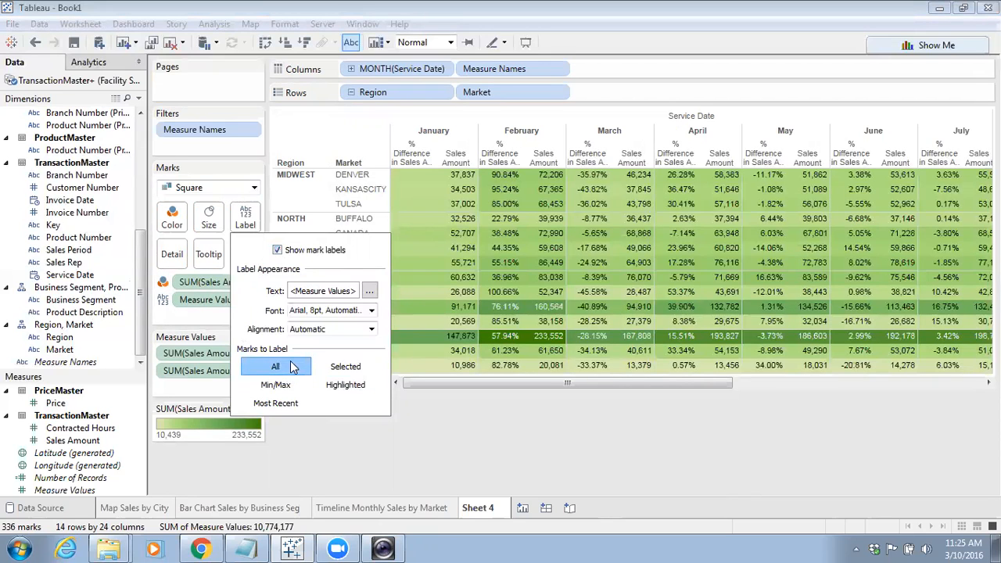
pyautogui.click(461, 411)
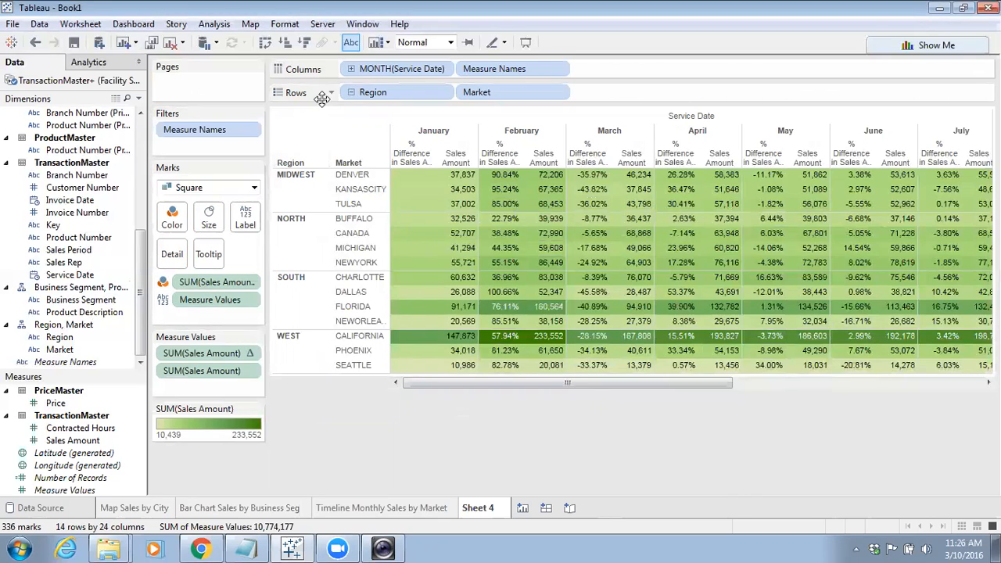
# Replace Region and Market on Rows with Business Segment, expanded to show Product Description
pyautogui.click(350, 92)
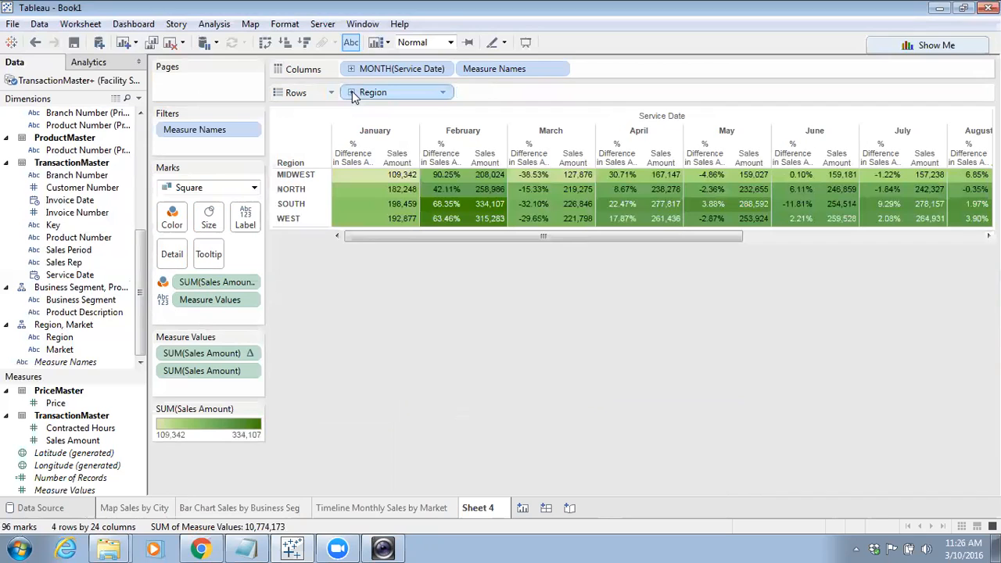
pyautogui.click(351, 92)
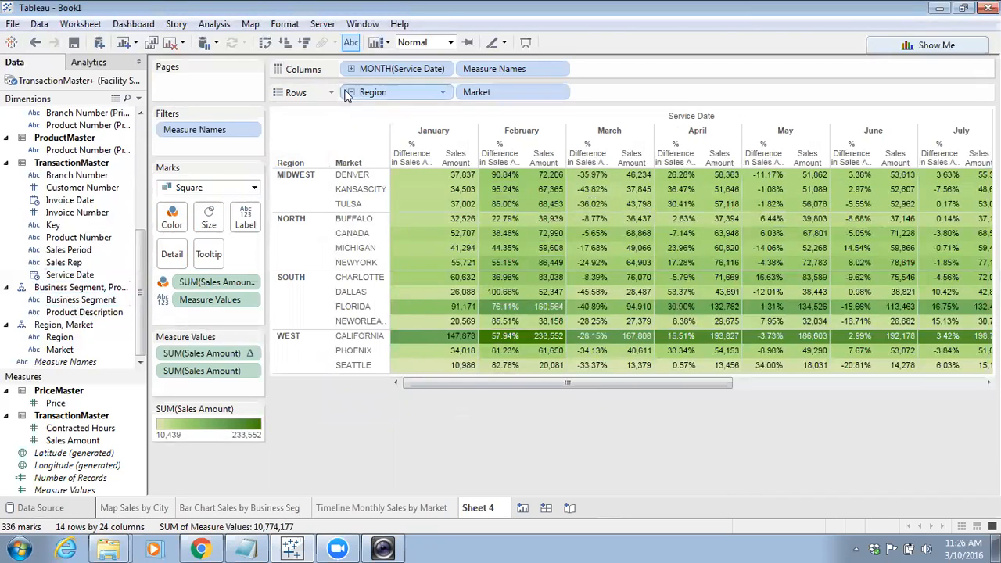
pyautogui.click(351, 92)
pyautogui.moveTo(362, 92); pyautogui.dragTo(35, 281)
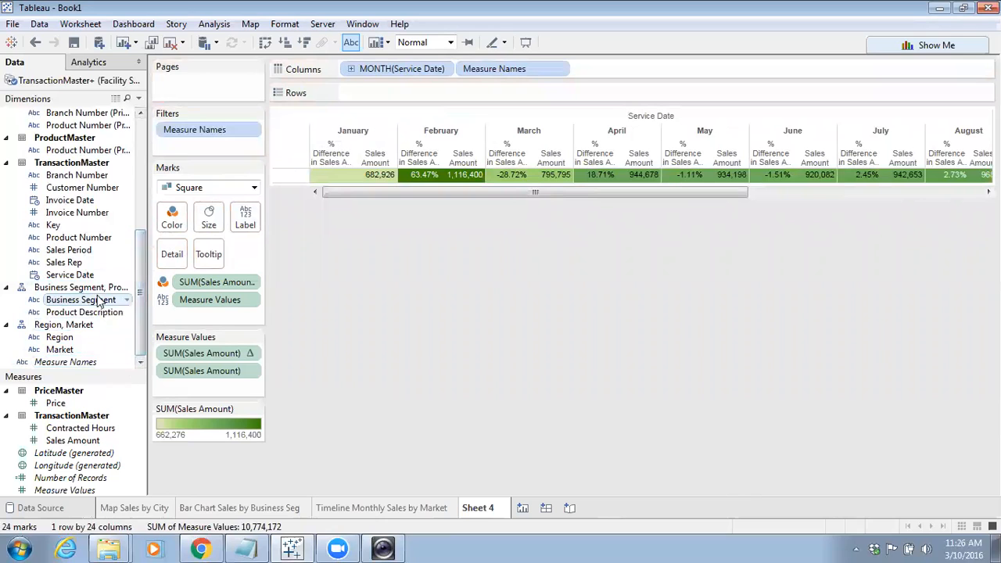
pyautogui.moveTo(78, 287); pyautogui.dragTo(420, 100)
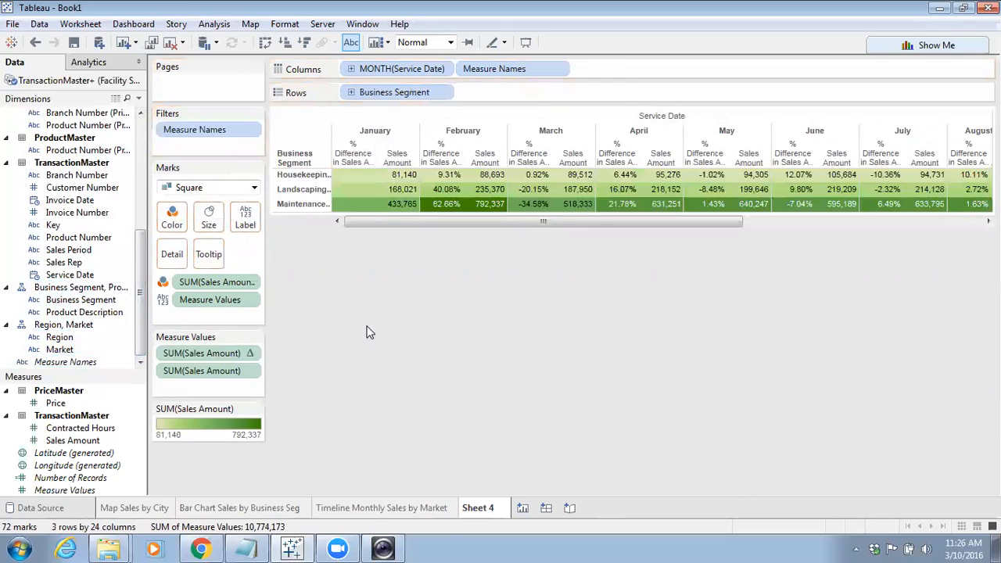
pyautogui.click(351, 92)
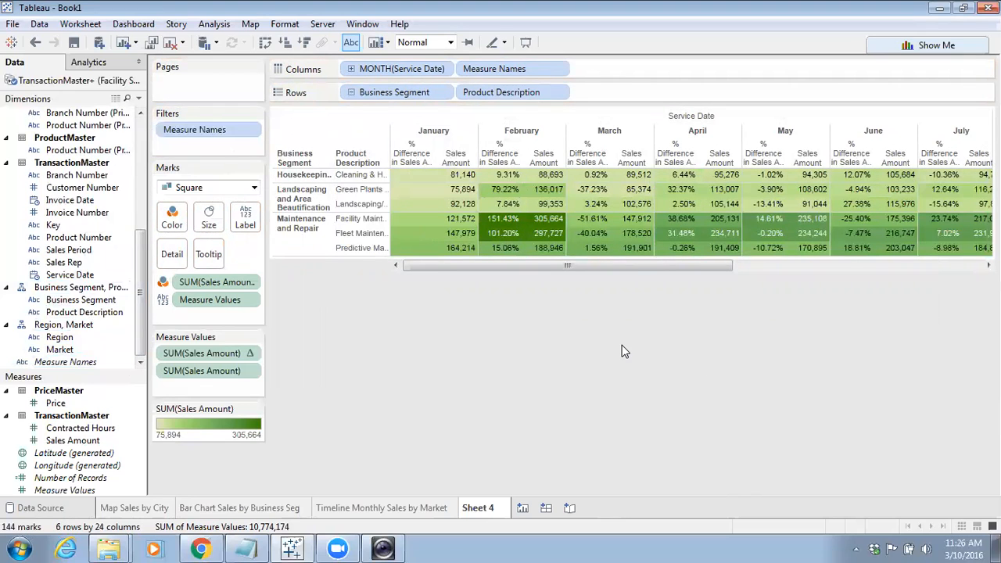
# Rename the crosstab worksheet as "Crosstab Sales growth by Bus Seg"
pyautogui.doubleClick(484, 508)
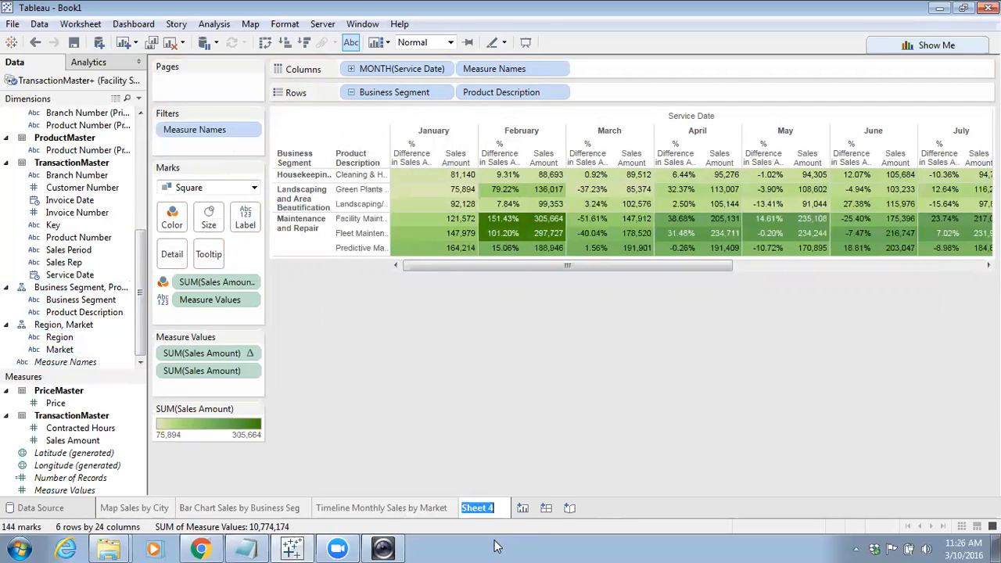
pyautogui.write('Crosstab S')
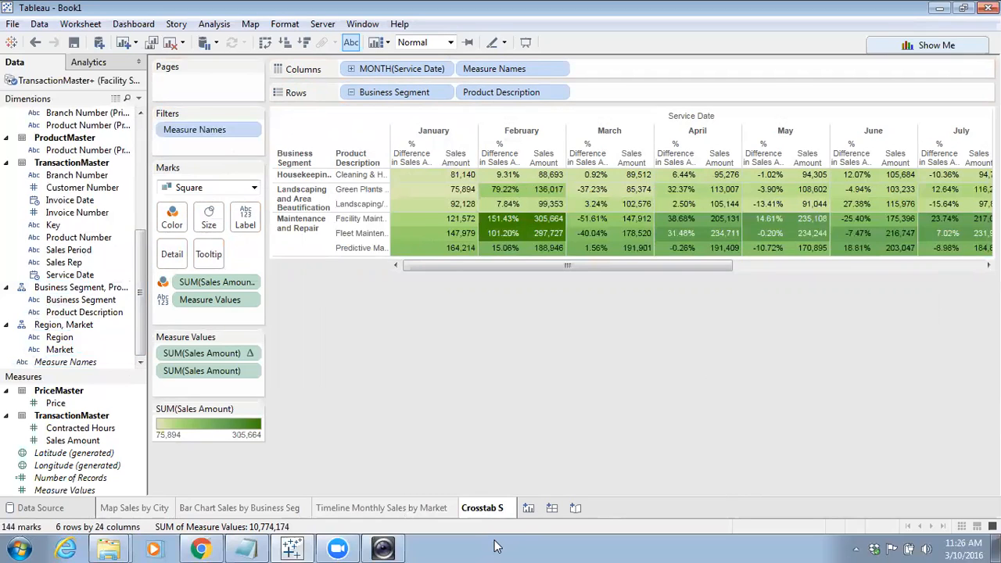
pyautogui.write('ales g')
pyautogui.press('BackSpace')
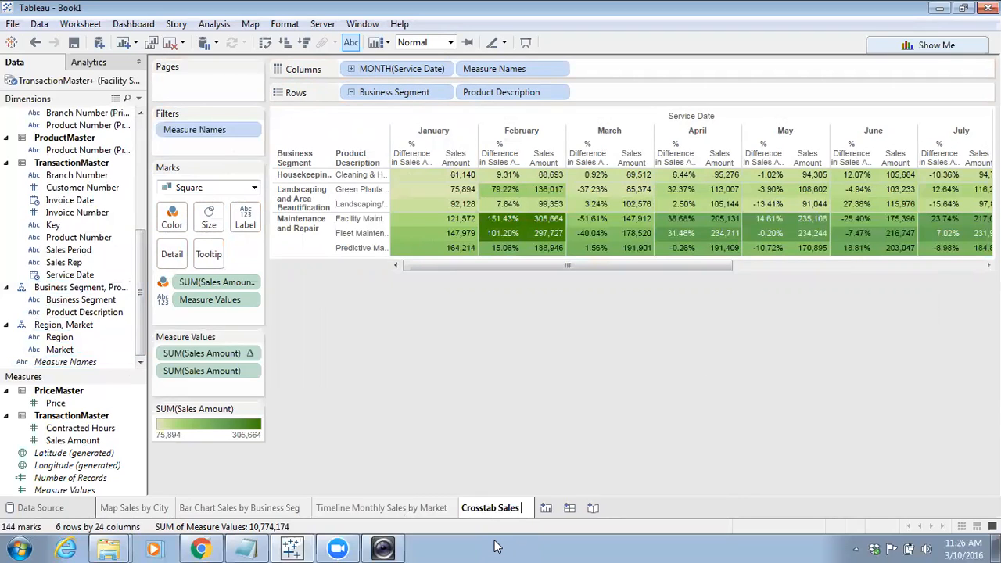
pyautogui.write('growth')
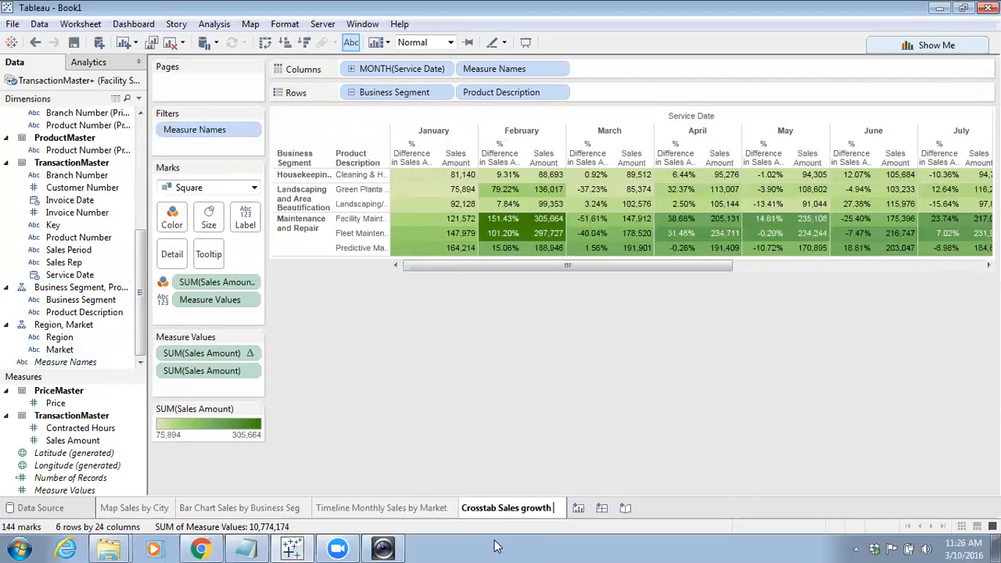
pyautogui.write(' by Bus Seg')
pyautogui.press('Return')
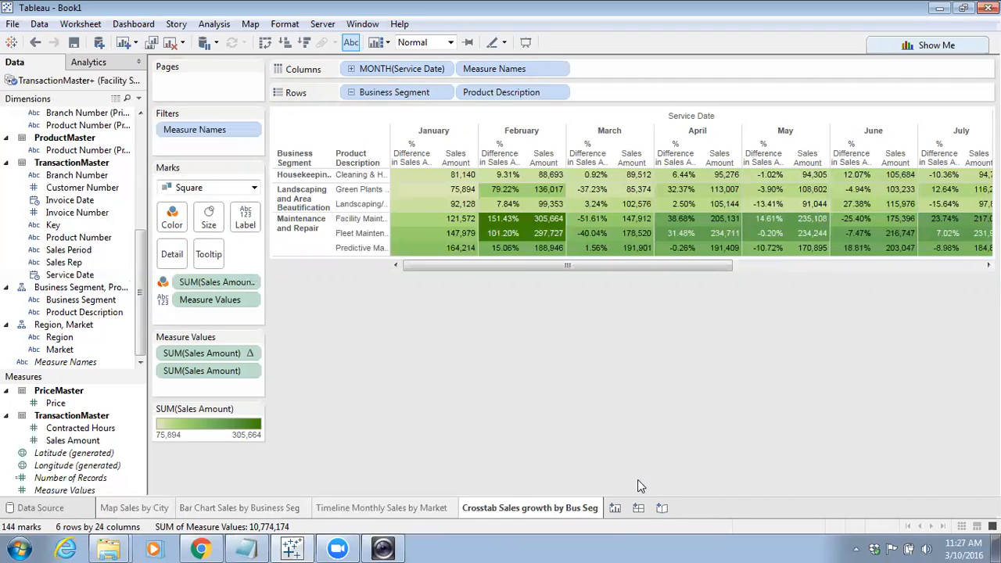
# Create a new dashboard and place the Map Sales by City sheet on it
pyautogui.click(638, 508)
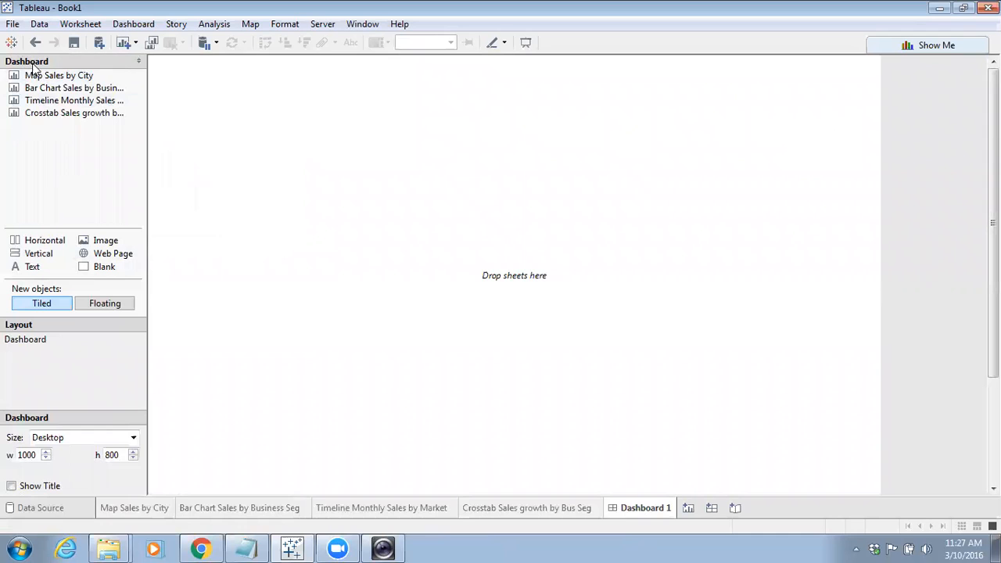
pyautogui.moveTo(36, 76); pyautogui.dragTo(305, 123)
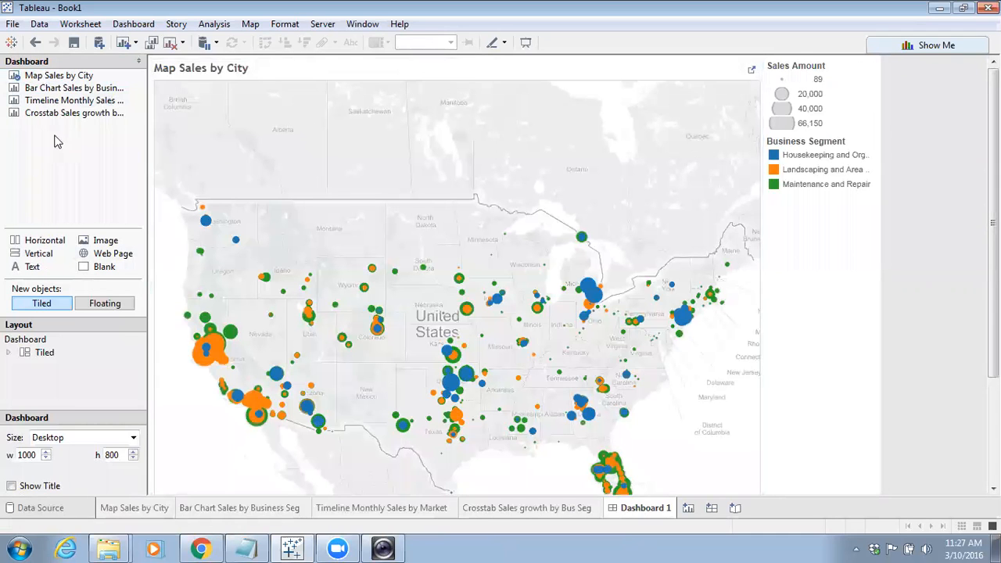
# Add the bar chart sheet below the map and the timeline sheet beside the bar chart
pyautogui.moveTo(61, 90); pyautogui.dragTo(558, 455)
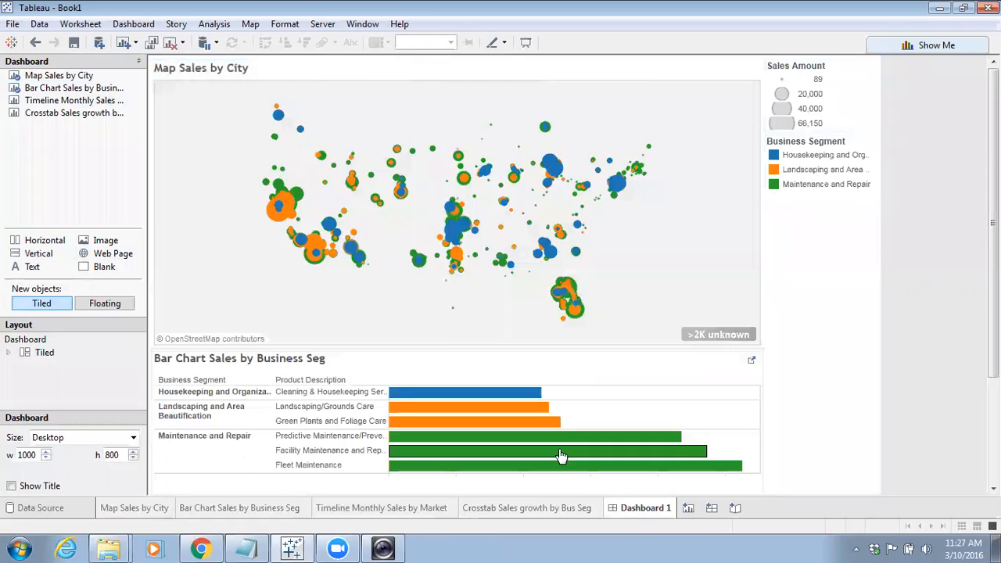
pyautogui.moveTo(427, 379)
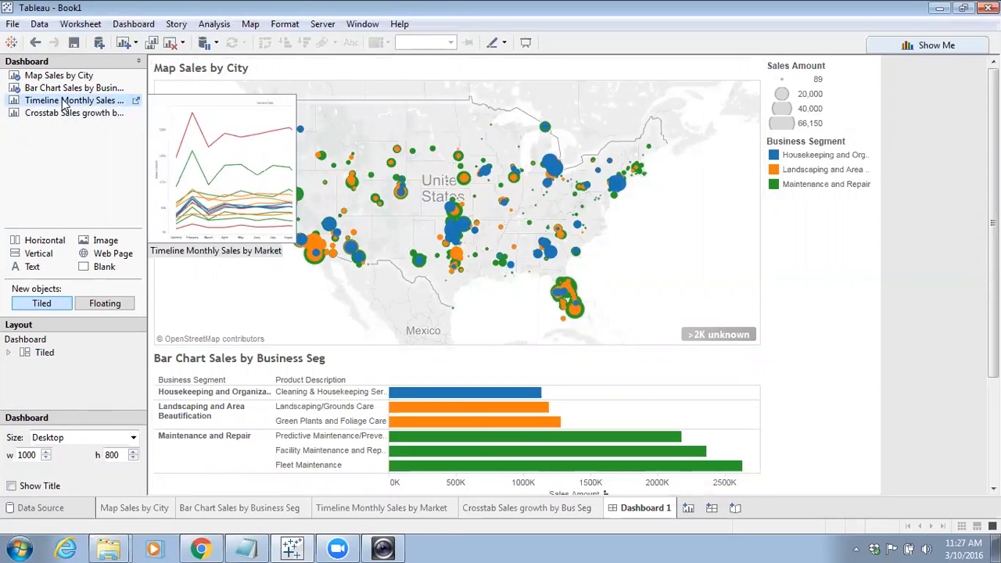
pyautogui.moveTo(66, 102); pyautogui.dragTo(689, 443)
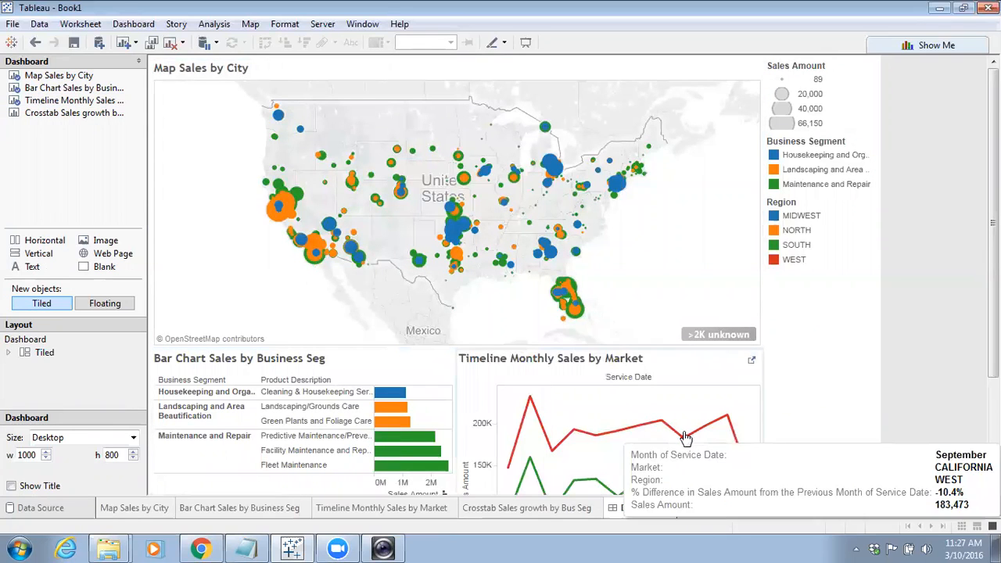
# Hide the title of the map sheet on the dashboard
pyautogui.click(511, 67)
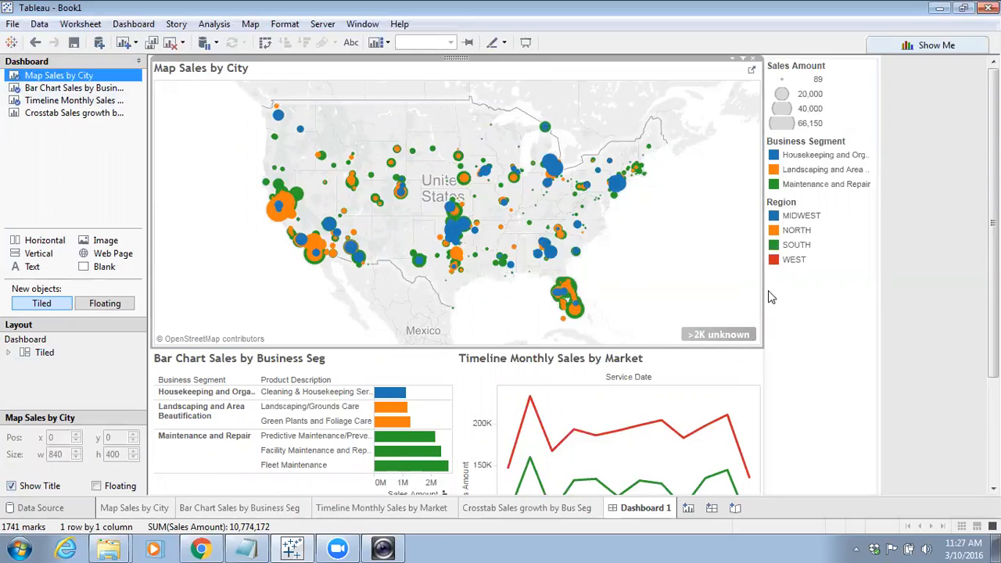
pyautogui.click(832, 316)
pyautogui.click(920, 262)
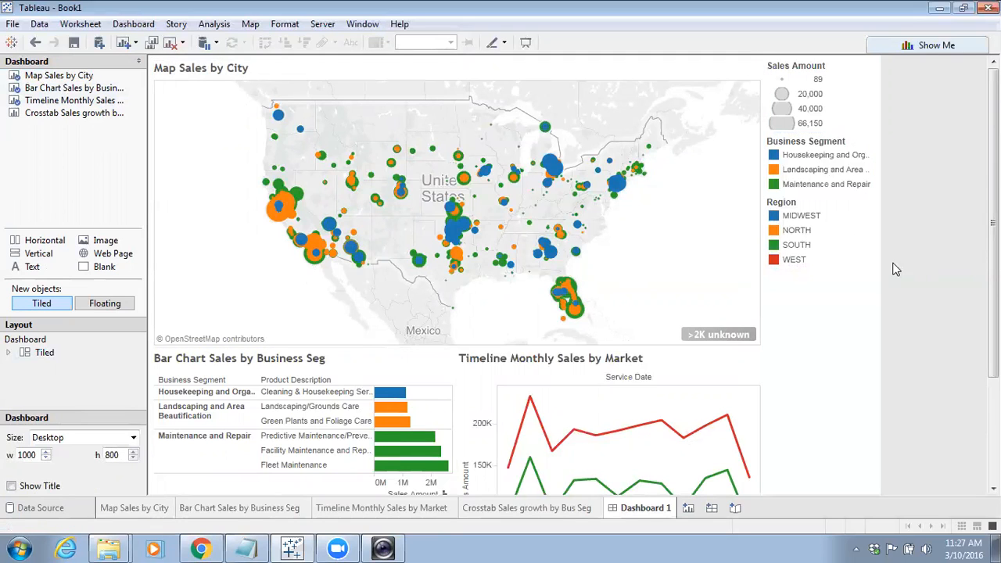
pyautogui.click(11, 486)
pyautogui.click(11, 487)
pyautogui.click(313, 68)
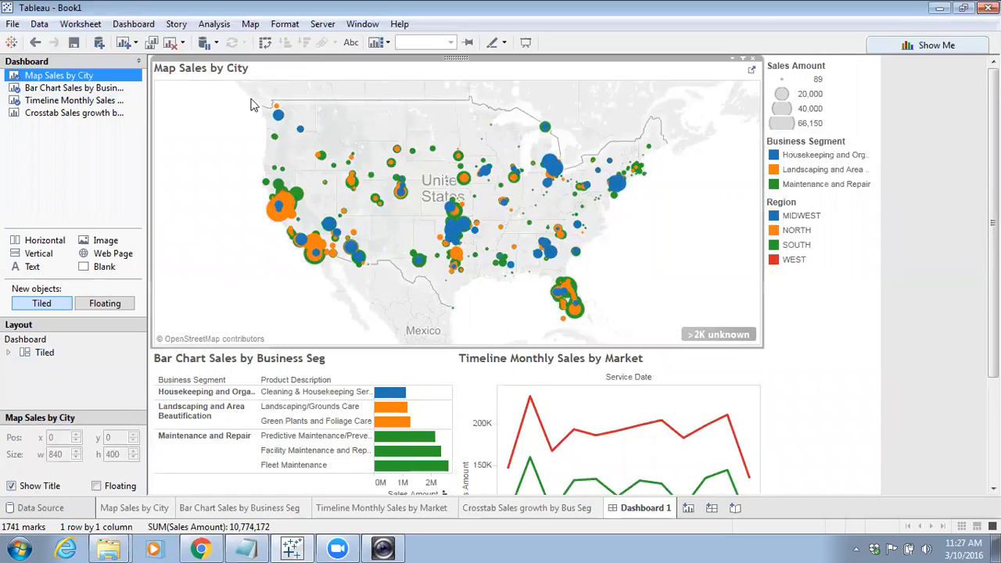
pyautogui.click(11, 486)
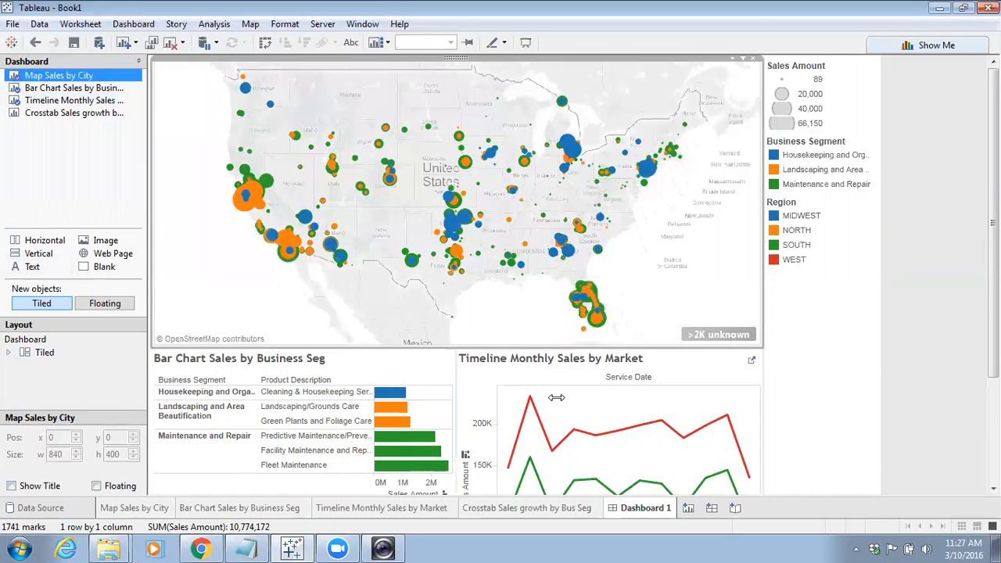
# Hide the titles of the timeline and bar chart sheets on the dashboard
pyautogui.click(500, 371)
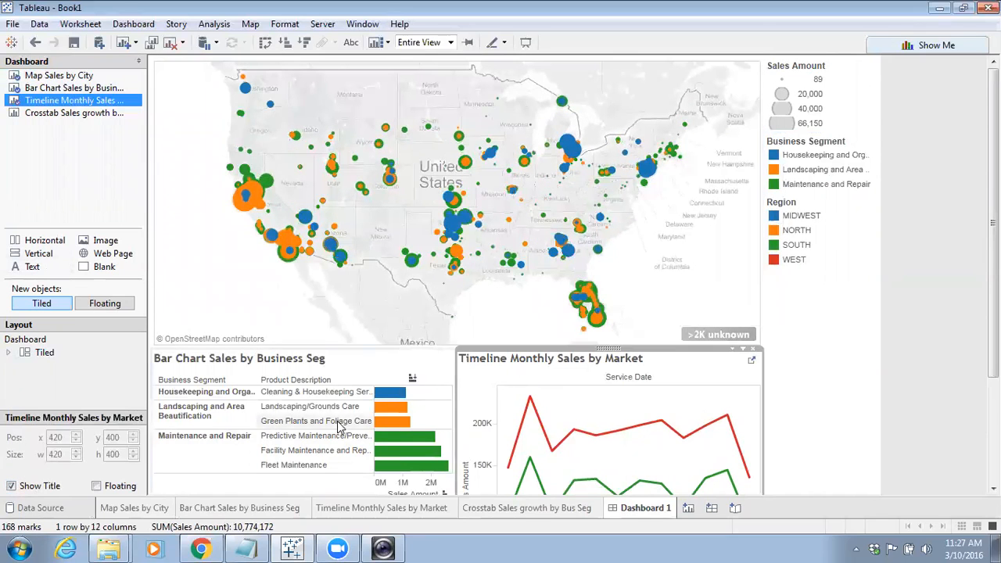
pyautogui.click(11, 486)
pyautogui.click(365, 370)
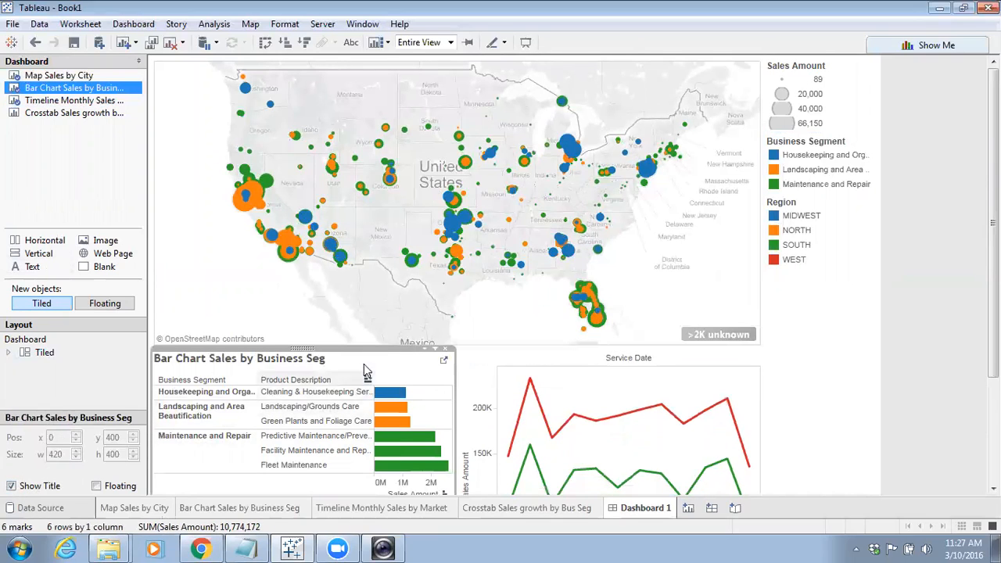
pyautogui.click(12, 486)
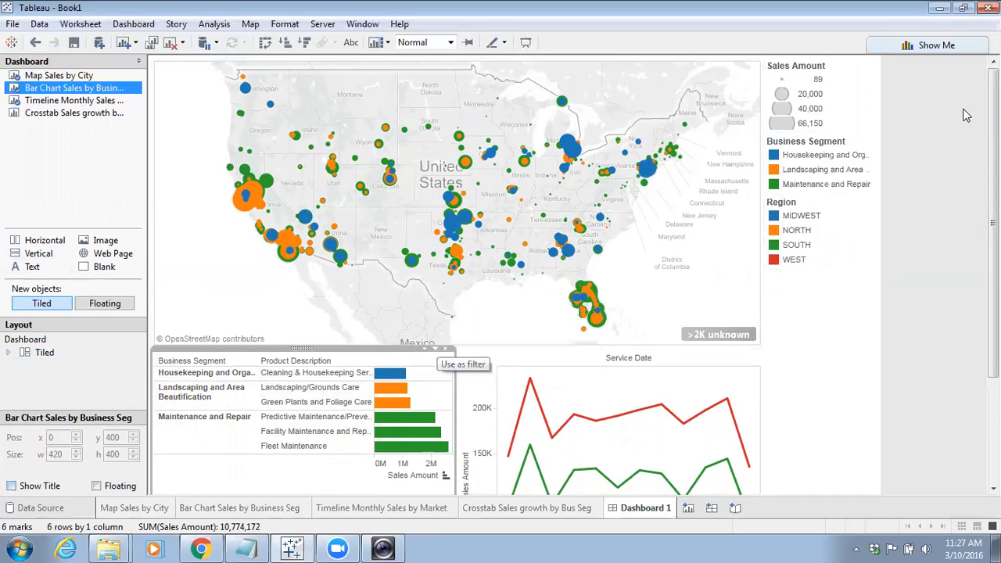
# Make the Sales Amount legend floating and move it onto the map's lower-left area
pyautogui.click(852, 86)
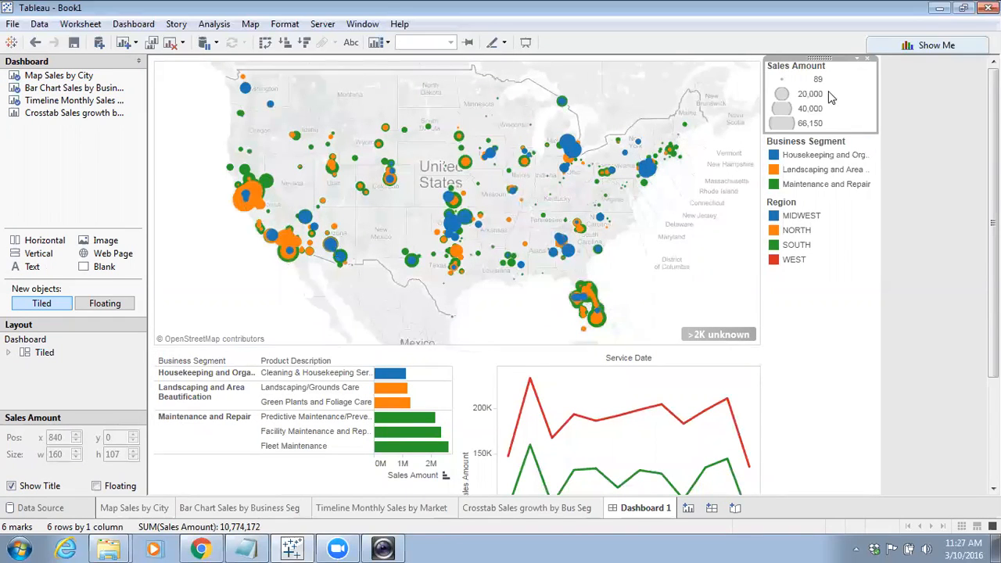
pyautogui.click(95, 486)
pyautogui.moveTo(787, 71); pyautogui.dragTo(214, 239)
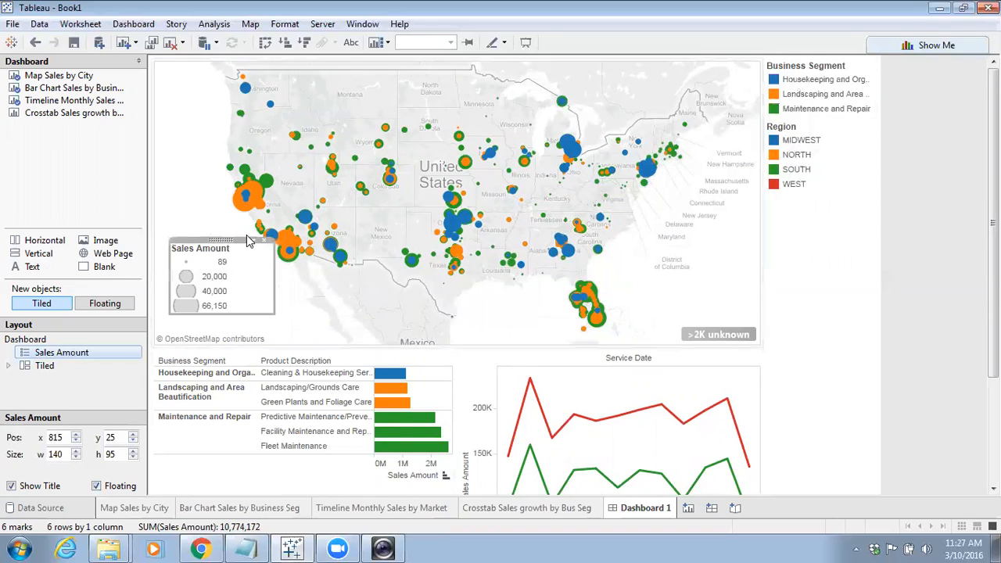
# Highlight the Landscaping and Area Beautification segment using the Business Segment legend
pyautogui.click(830, 96)
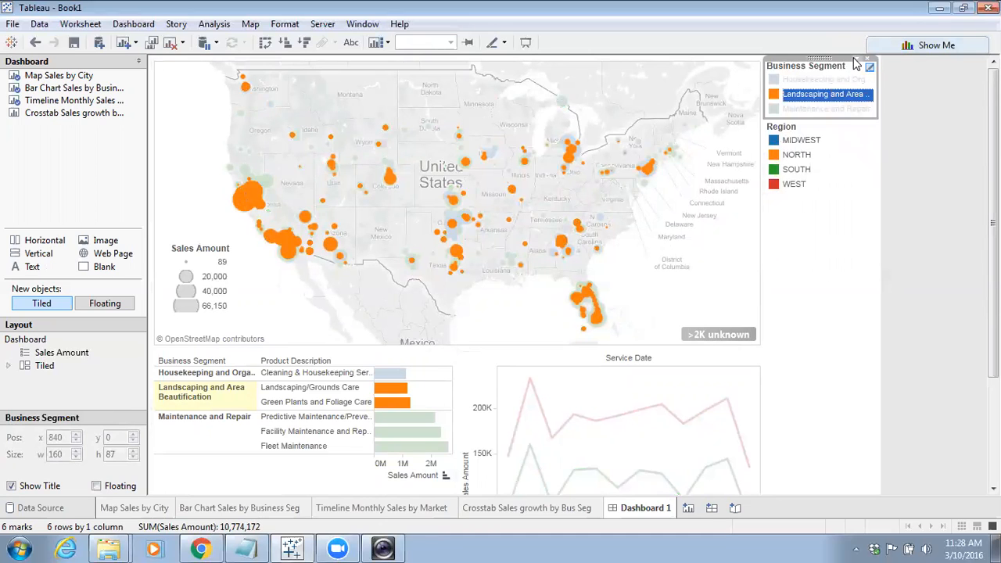
pyautogui.click(843, 237)
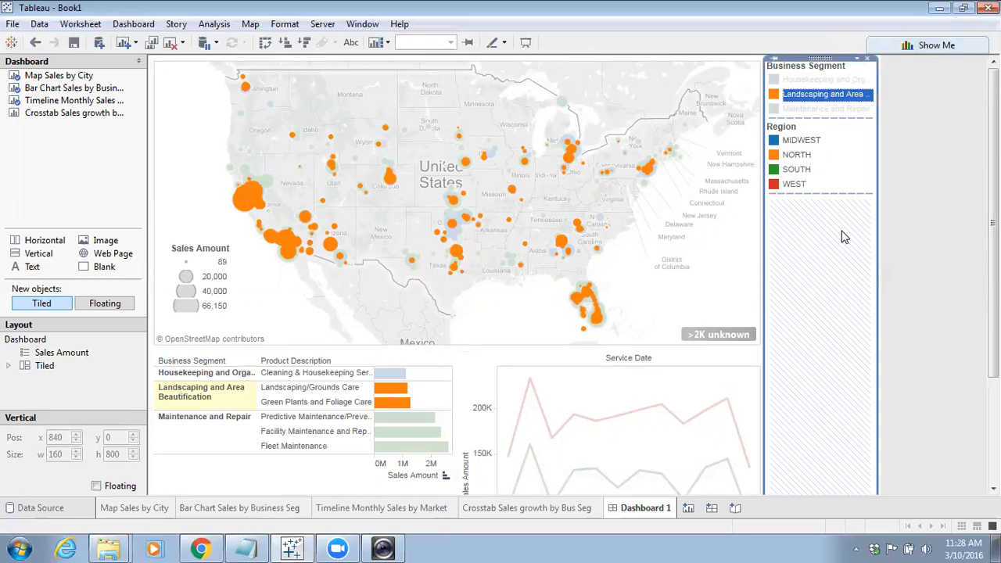
pyautogui.click(835, 154)
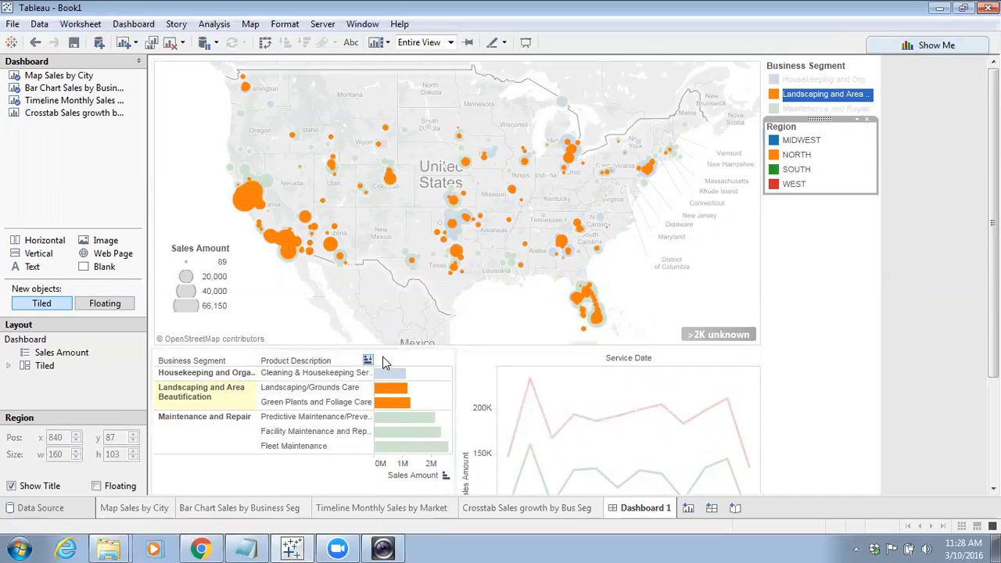
# Remove the bar chart and timeline sheets from the dashboard
pyautogui.click(401, 358)
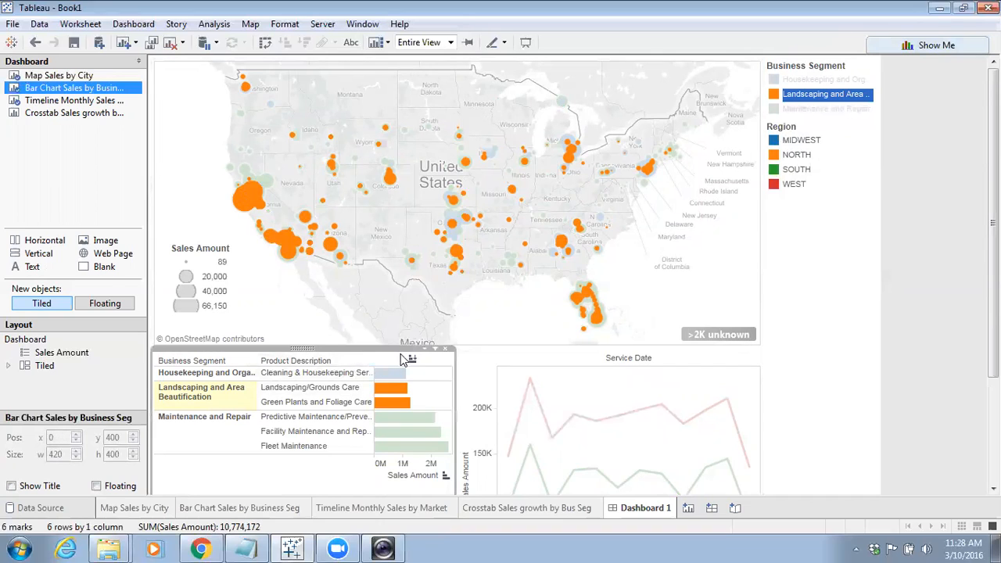
pyautogui.click(448, 350)
pyautogui.click(702, 390)
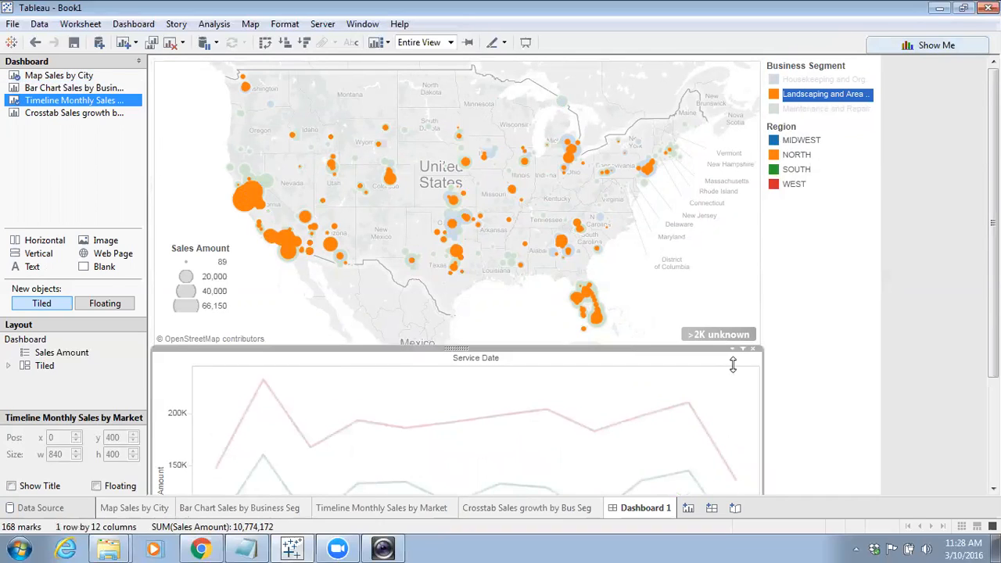
pyautogui.click(755, 348)
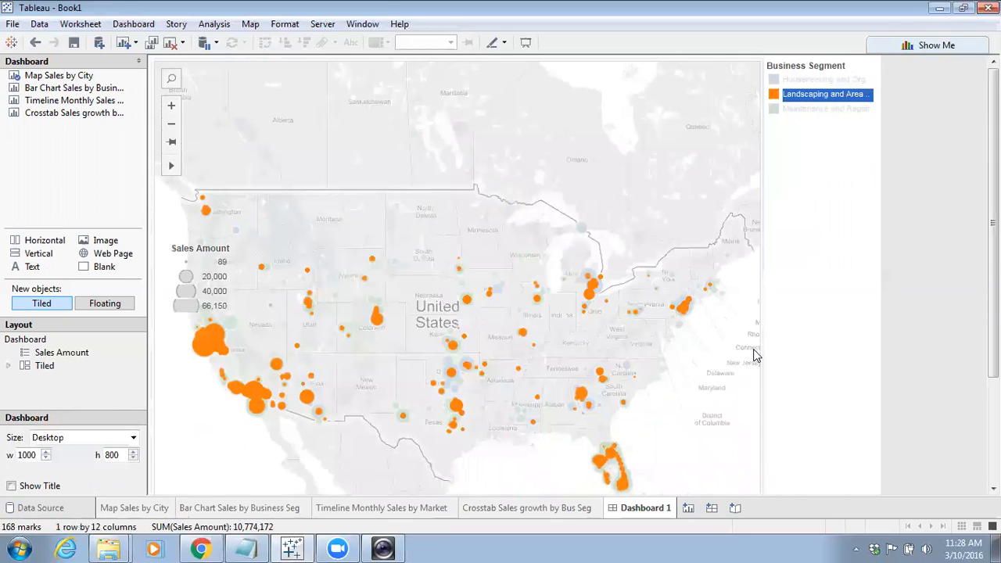
# Float the Business Segment legend container and move it onto the map's upper-left corner
pyautogui.click(844, 168)
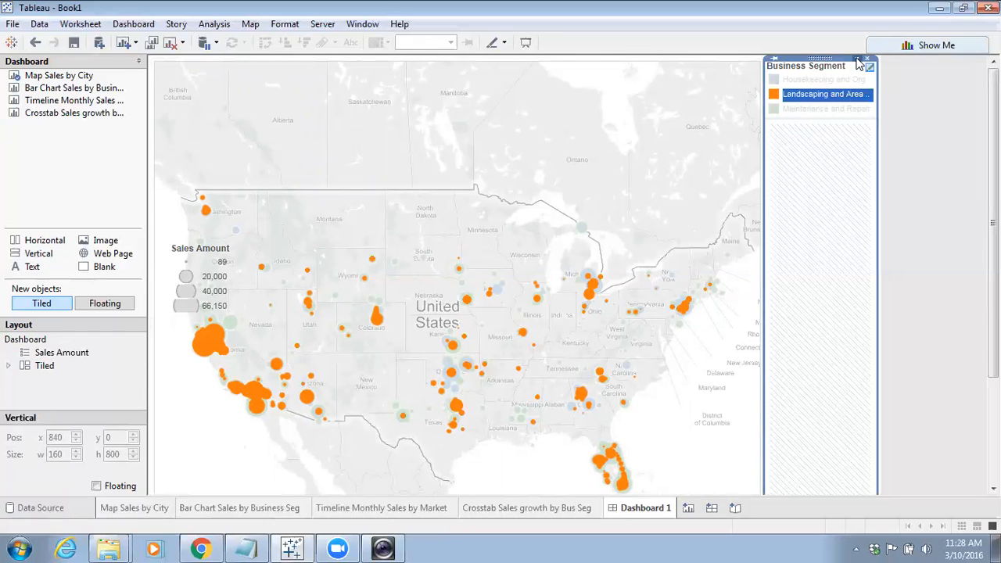
pyautogui.click(857, 60)
pyautogui.click(864, 107)
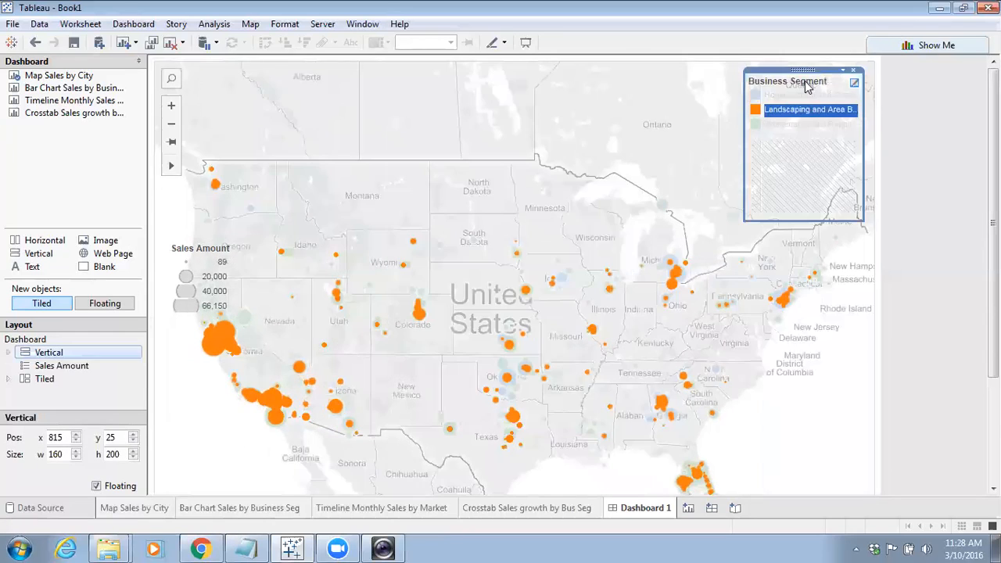
pyautogui.moveTo(802, 71); pyautogui.dragTo(243, 88)
pyautogui.click(366, 135)
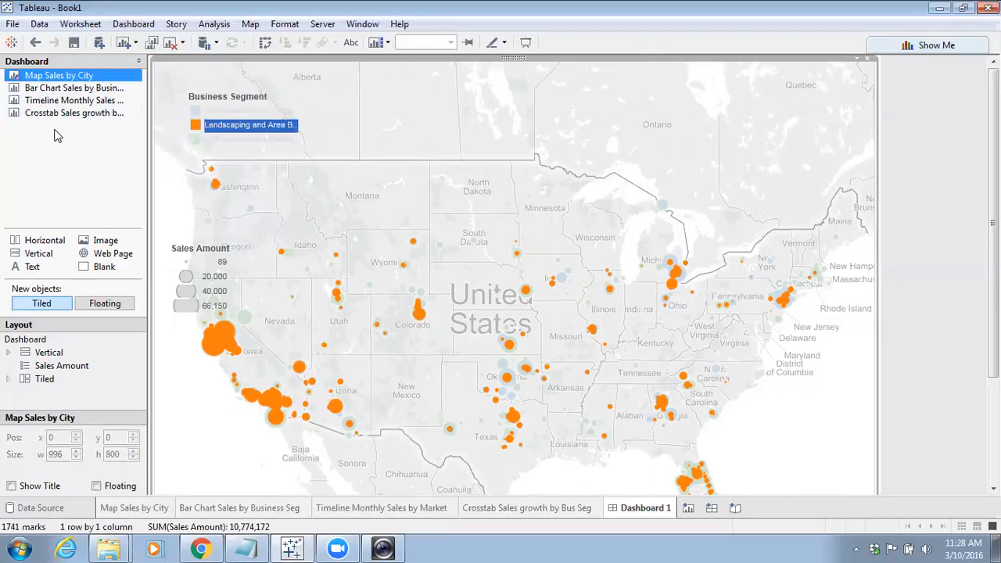
# Place the bar chart sheet back below the map and the timeline sheet beside it
pyautogui.moveTo(74, 100)
pyautogui.mouseDown()
pyautogui.moveTo(316, 410)
pyautogui.moveTo(676, 489)
pyautogui.mouseUp()
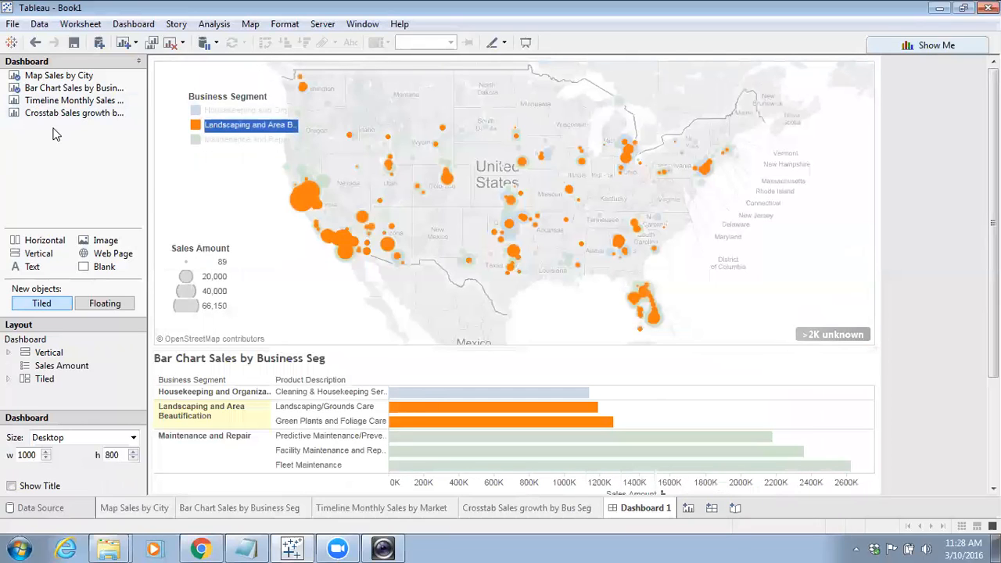
pyautogui.moveTo(49, 108); pyautogui.dragTo(781, 437)
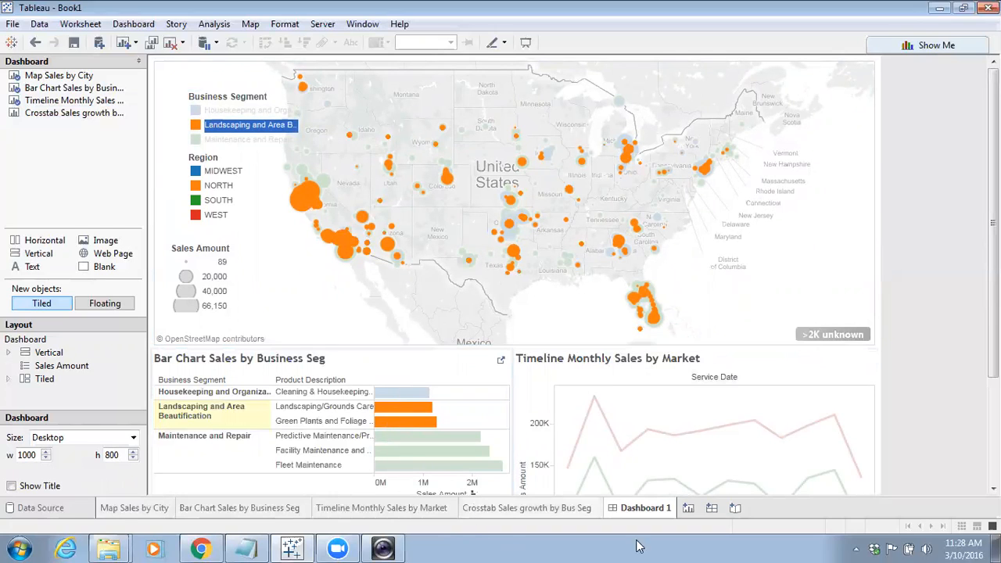
# Review the Bar Chart and Timeline worksheets before returning to the dashboard
pyautogui.click(224, 509)
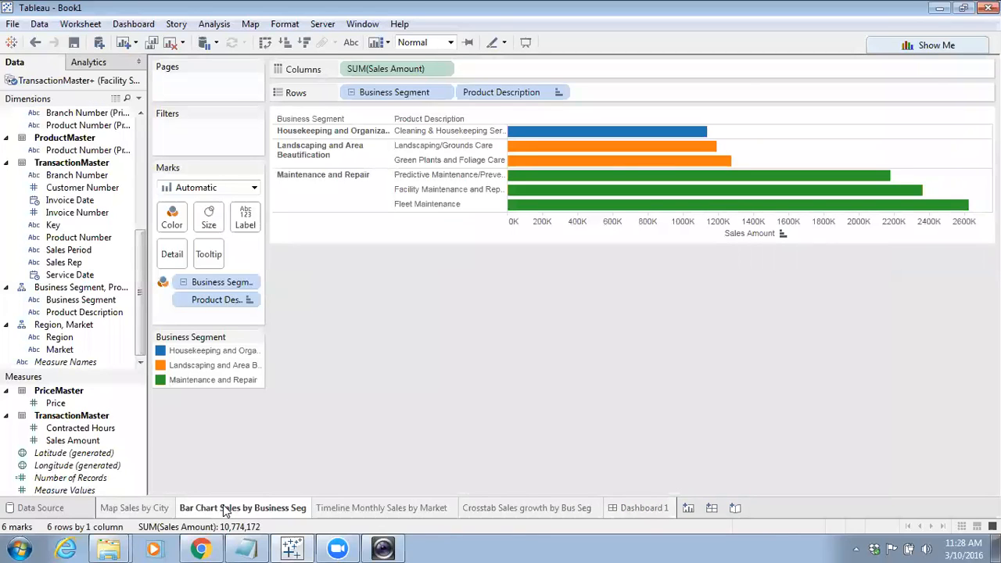
pyautogui.click(148, 509)
pyautogui.click(235, 508)
pyautogui.click(401, 508)
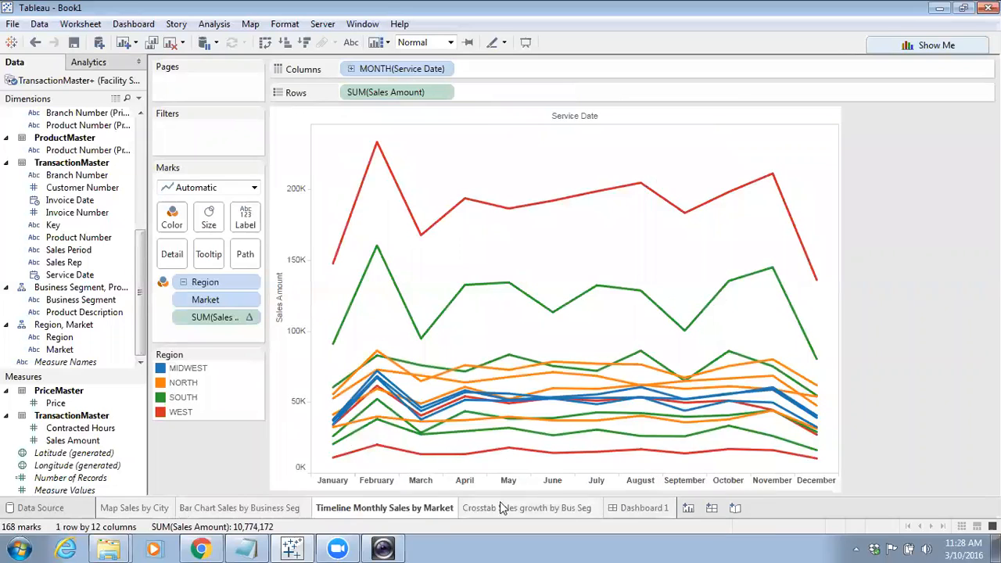
pyautogui.click(637, 508)
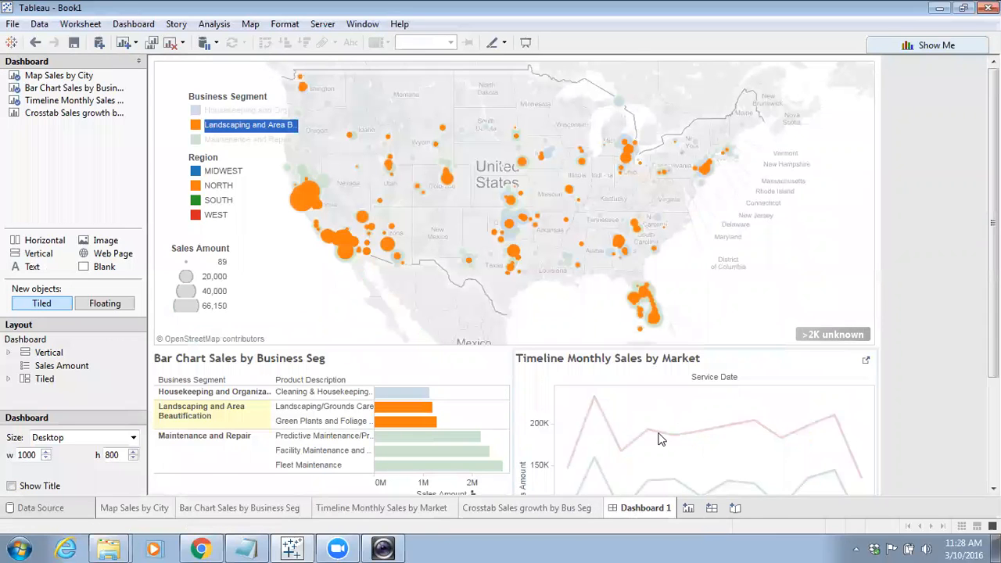
# Delete the Dashboard 1 sheet
pyautogui.click(786, 368)
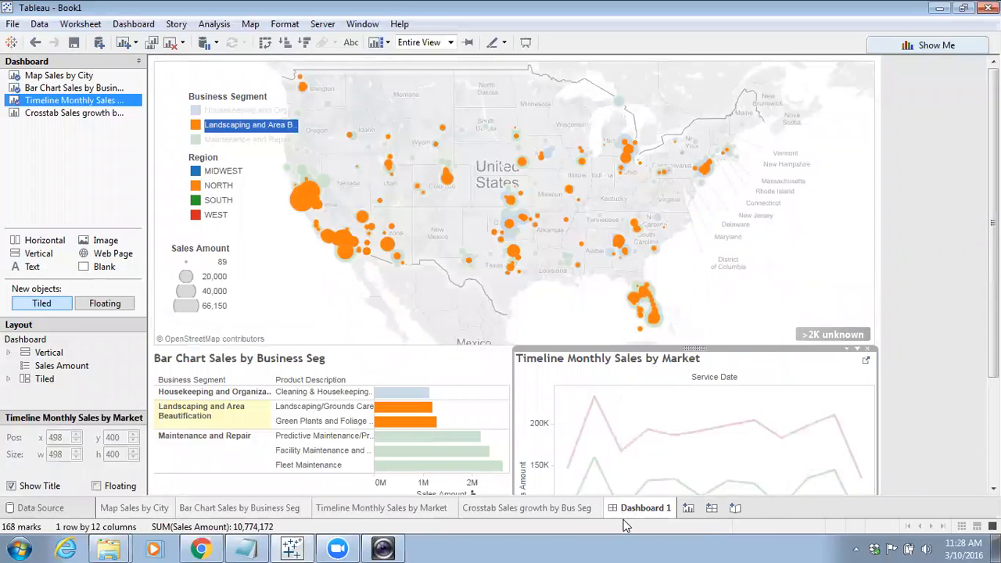
pyautogui.rightClick(642, 509)
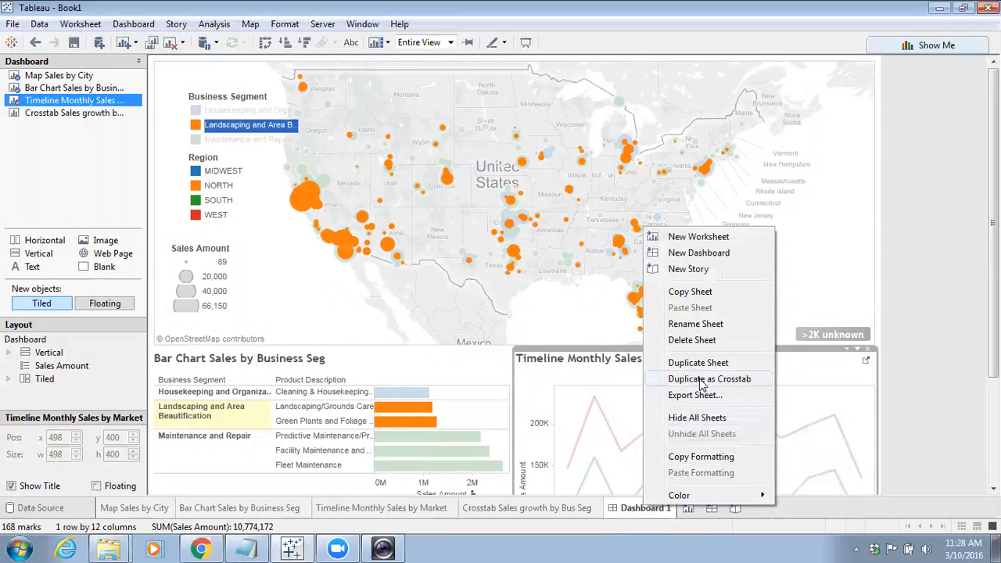
pyautogui.click(697, 339)
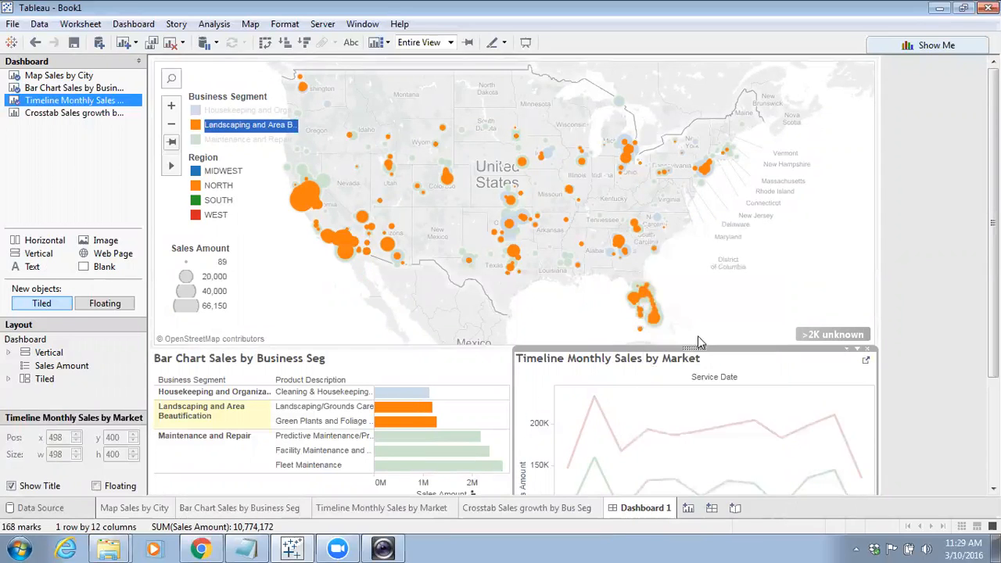
# Create a new dashboard, place the Map Sales by City sheet on it and hide its title
pyautogui.click(638, 508)
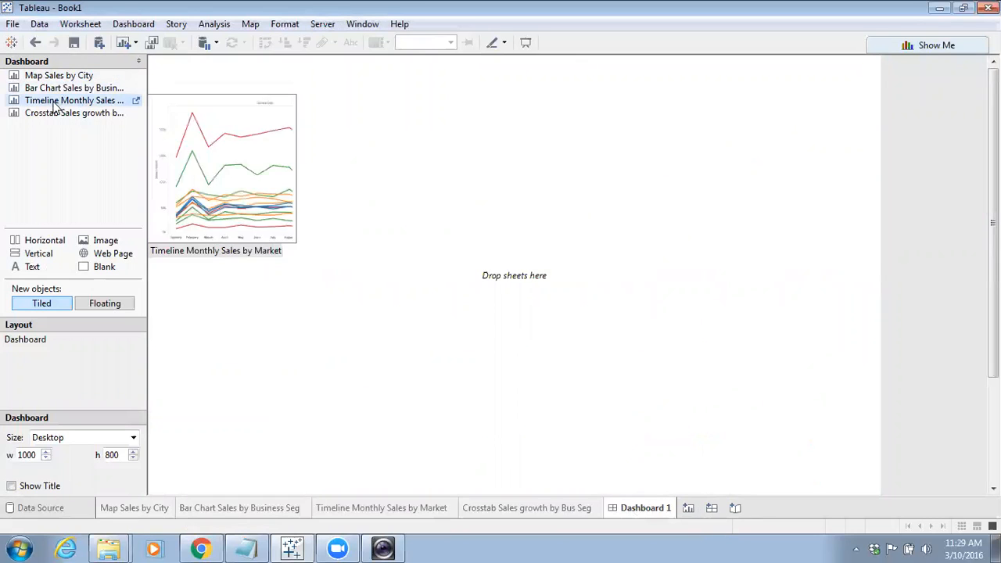
pyautogui.moveTo(45, 79); pyautogui.dragTo(330, 189)
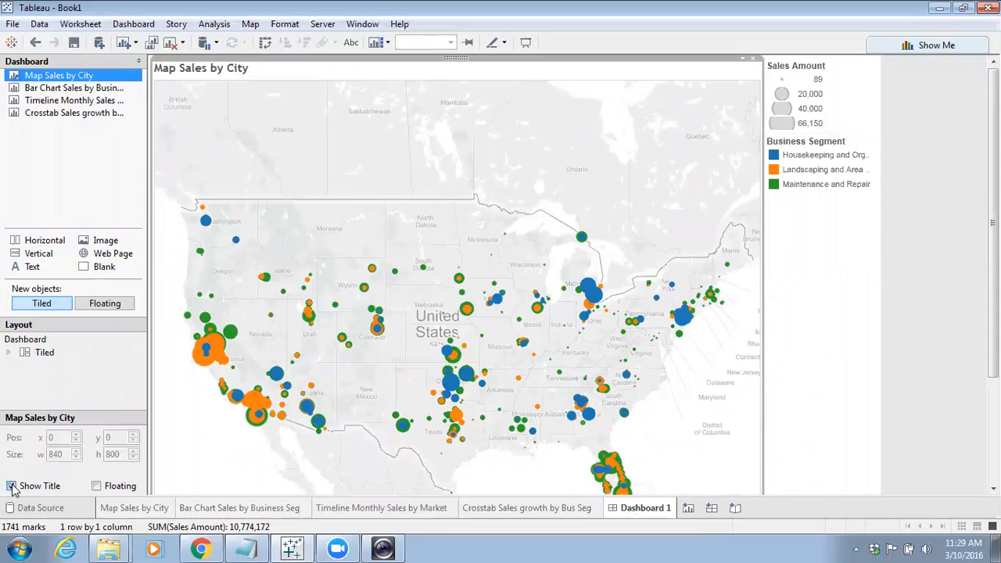
pyautogui.click(12, 487)
# Make the Sales Amount legend floating and move it onto the map's lower-left area
pyautogui.click(861, 86)
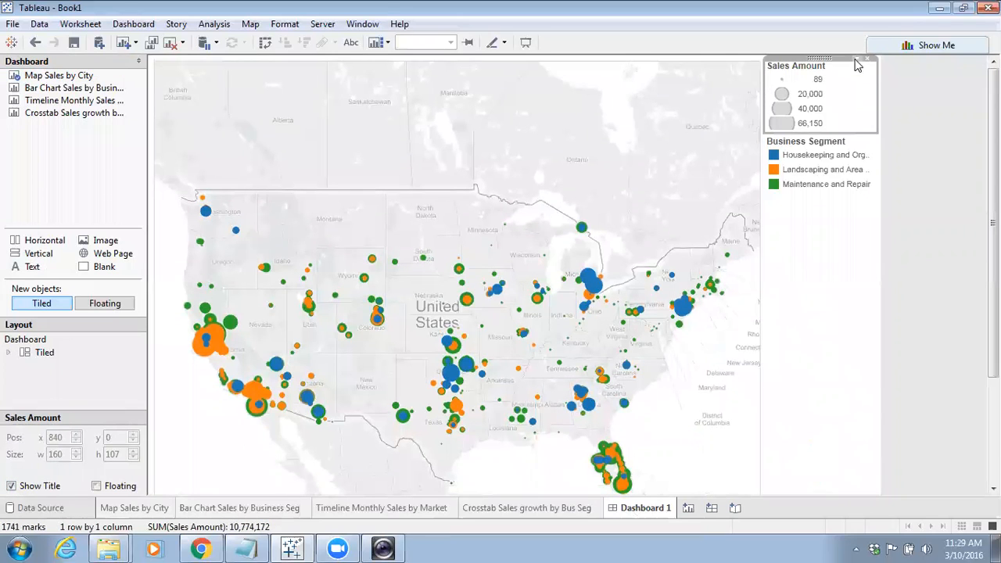
pyautogui.click(96, 486)
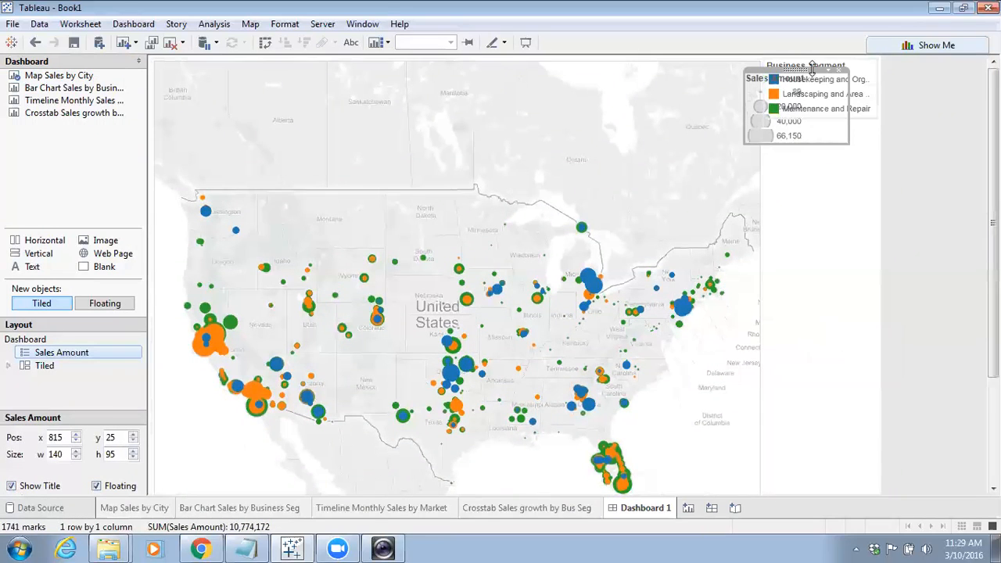
pyautogui.moveTo(317, 264); pyautogui.dragTo(205, 291)
# Make the Business Segment legend floating and place it on the map above the Sales Amount legend
pyautogui.click(798, 88)
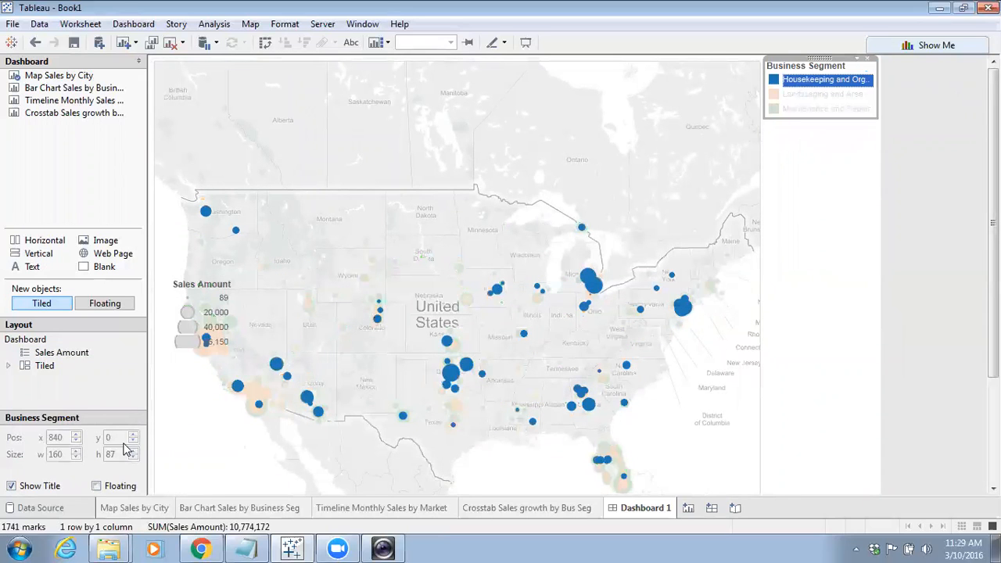
pyautogui.click(96, 486)
pyautogui.moveTo(813, 70); pyautogui.dragTo(236, 190)
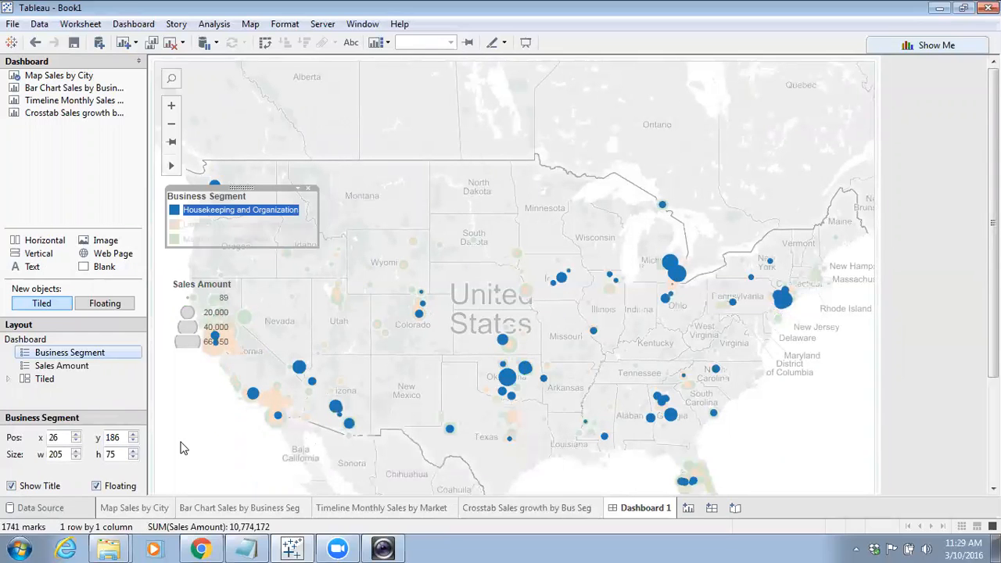
pyautogui.click(179, 449)
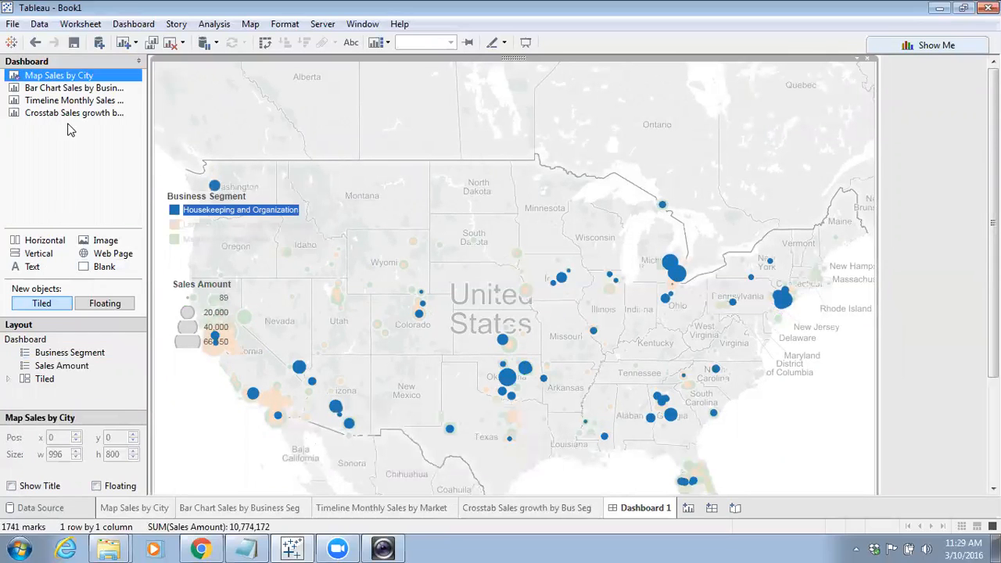
# Add the Bar Chart Sales by Business Seg sheet below the map and hide its title
pyautogui.moveTo(61, 90)
pyautogui.moveTo(60, 90); pyautogui.dragTo(528, 407)
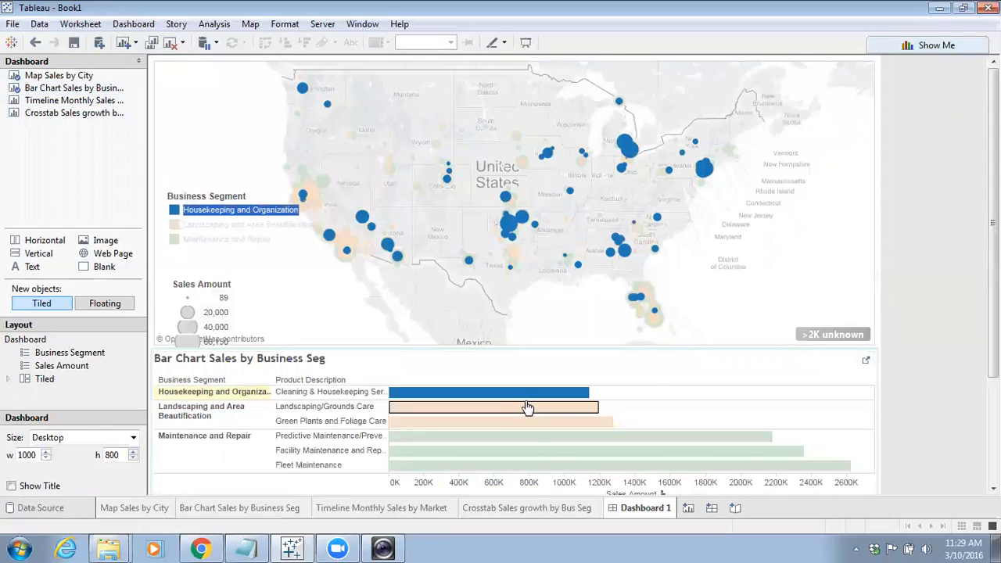
pyautogui.click(12, 486)
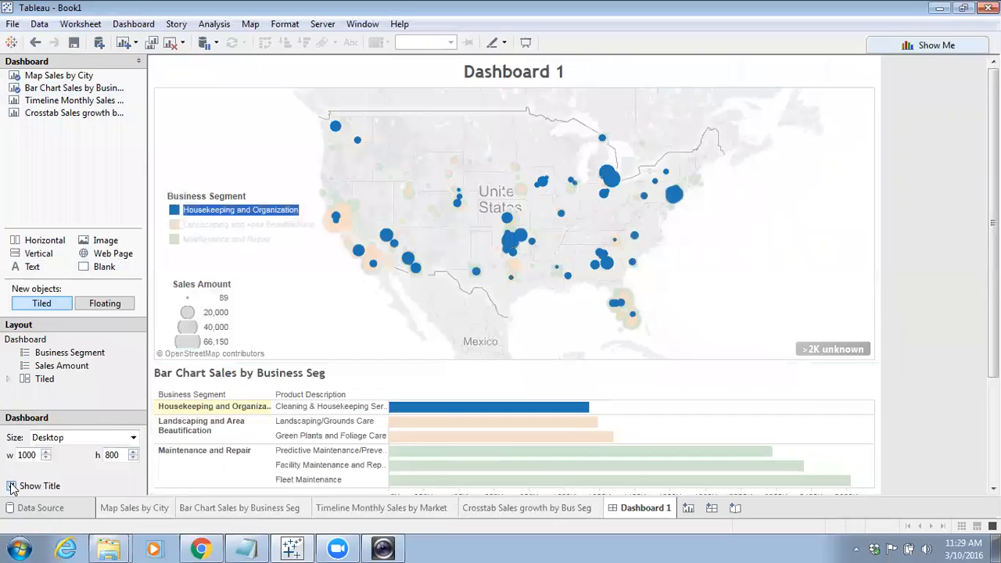
pyautogui.click(12, 486)
pyautogui.click(769, 362)
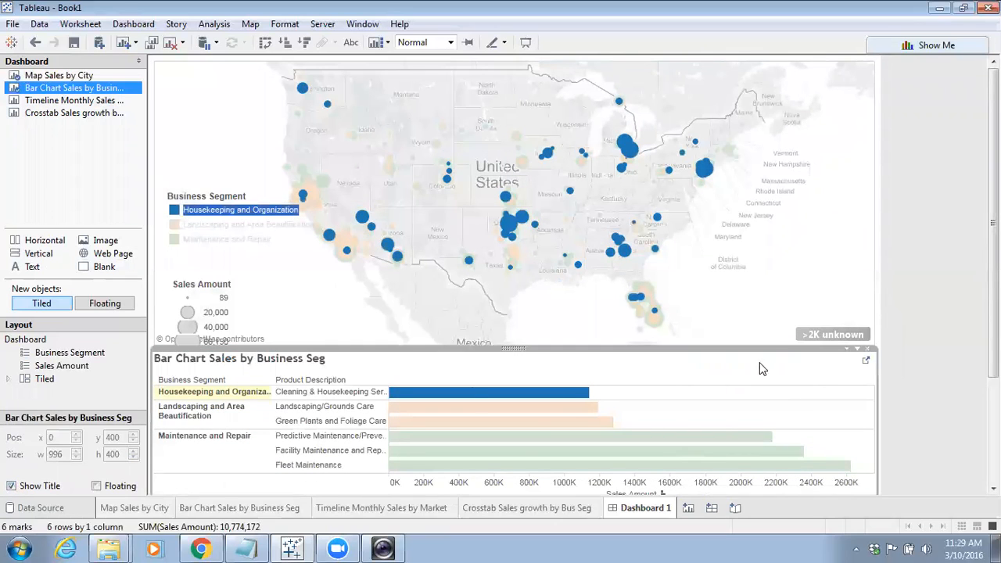
pyautogui.click(12, 486)
# Test highlighting each business segment from the floating Business Segment legend
pyautogui.click(297, 293)
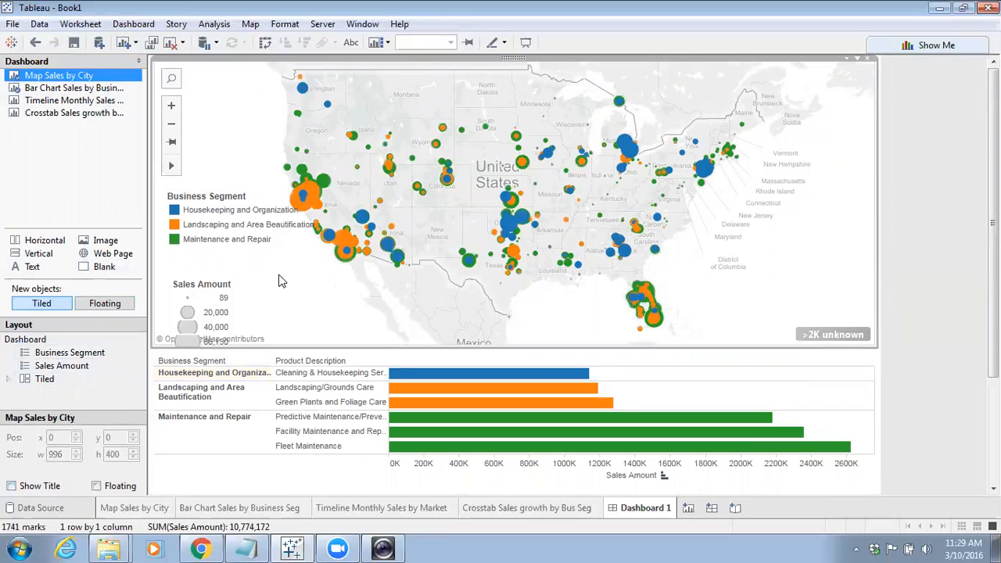
pyautogui.click(177, 242)
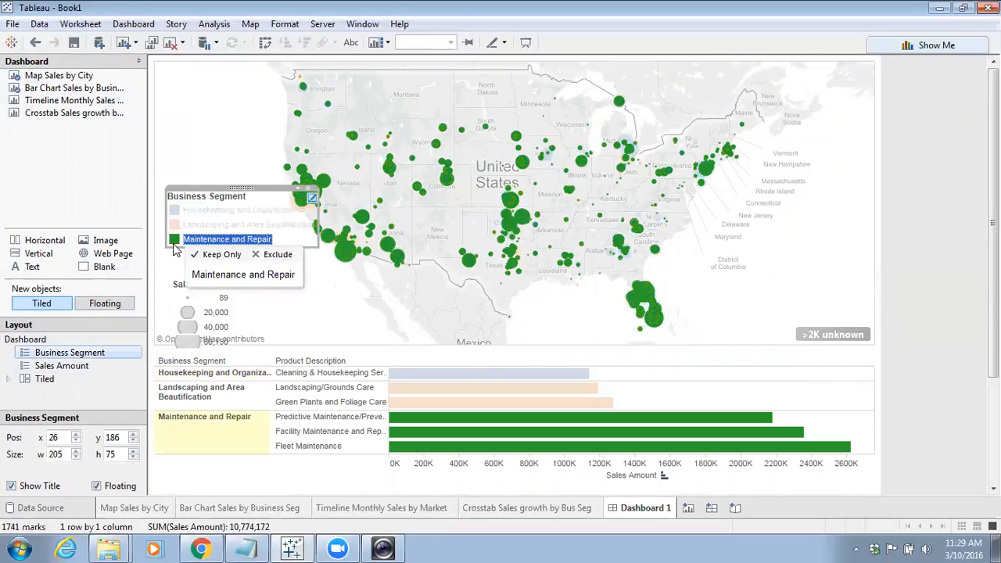
pyautogui.click(175, 224)
pyautogui.click(175, 210)
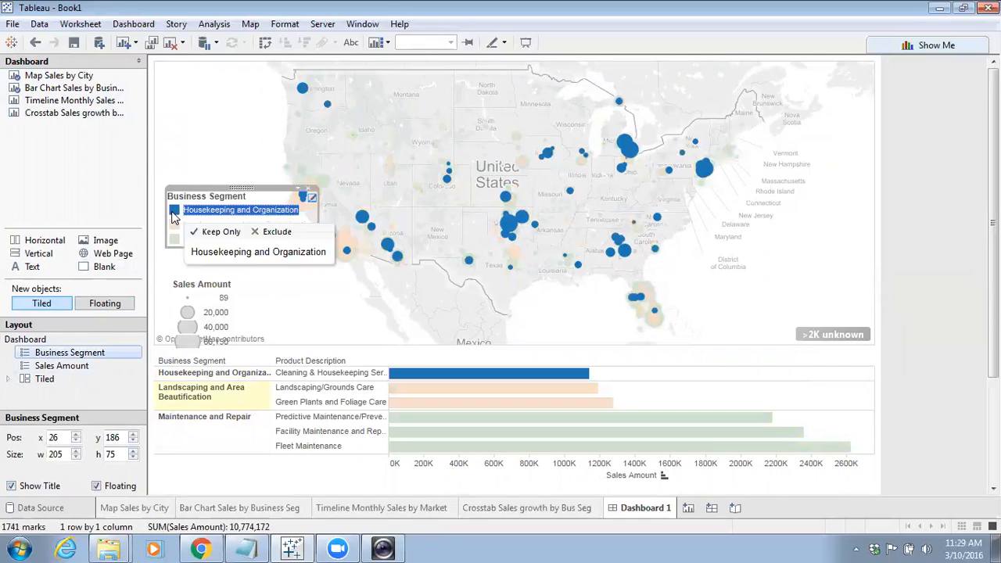
# Clear the segment highlighting and add the Timeline Monthly Sales by Market sheet to the right of the bar chart
pyautogui.click(324, 297)
pyautogui.click(286, 288)
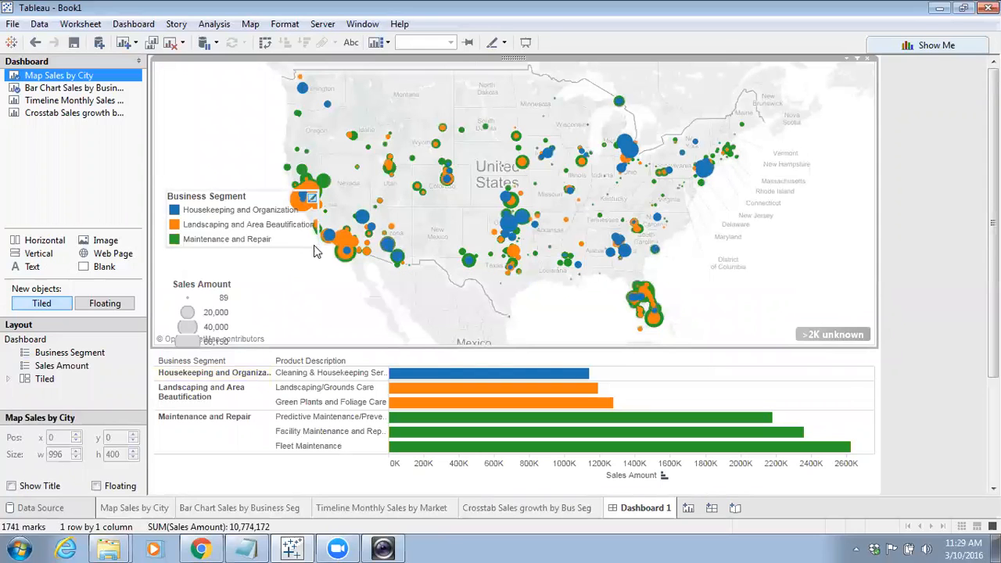
pyautogui.moveTo(45, 100); pyautogui.dragTo(781, 411)
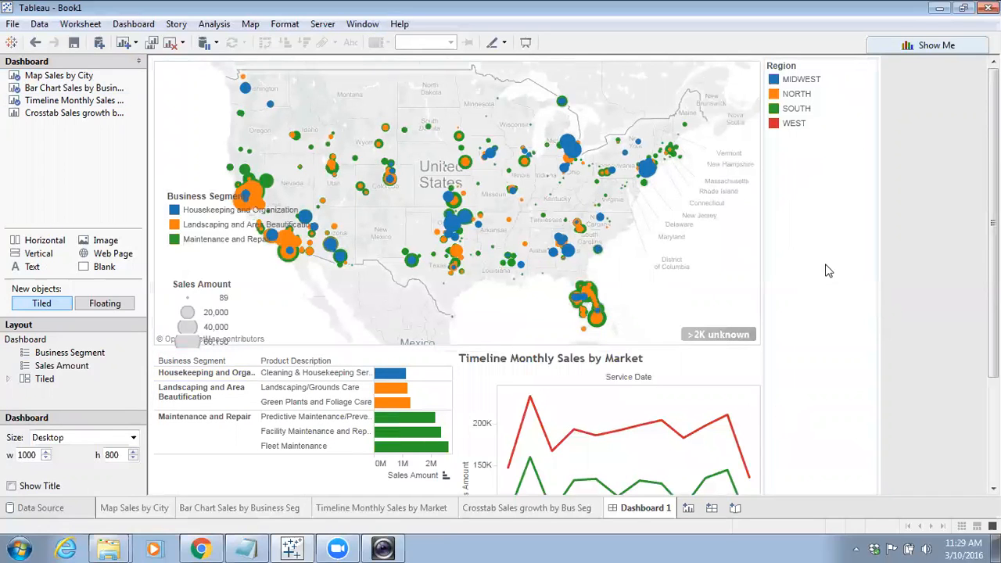
# Make the Region legend floating and move it onto the timeline chart
pyautogui.click(848, 71)
pyautogui.click(856, 59)
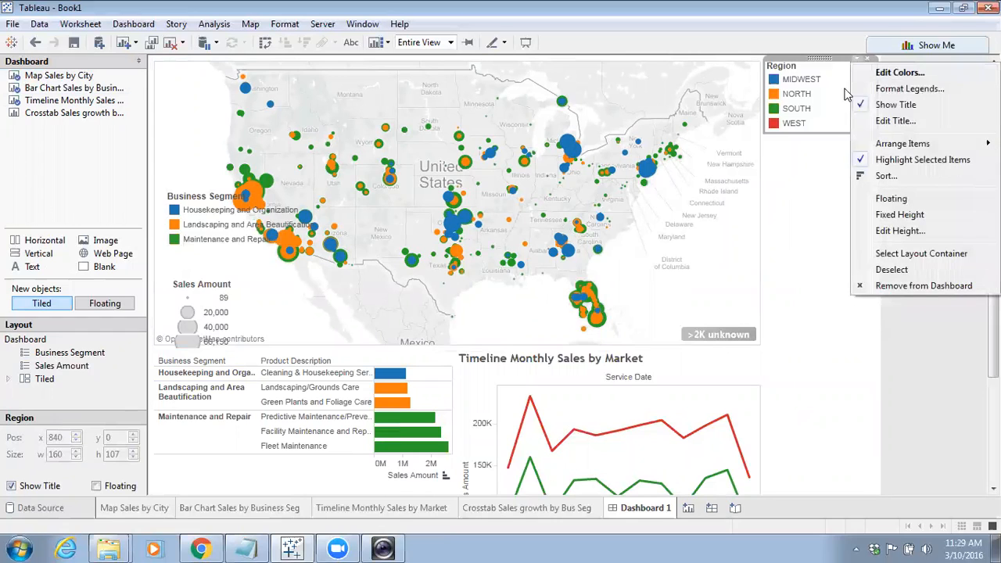
pyautogui.click(891, 201)
pyautogui.moveTo(787, 70); pyautogui.dragTo(672, 390)
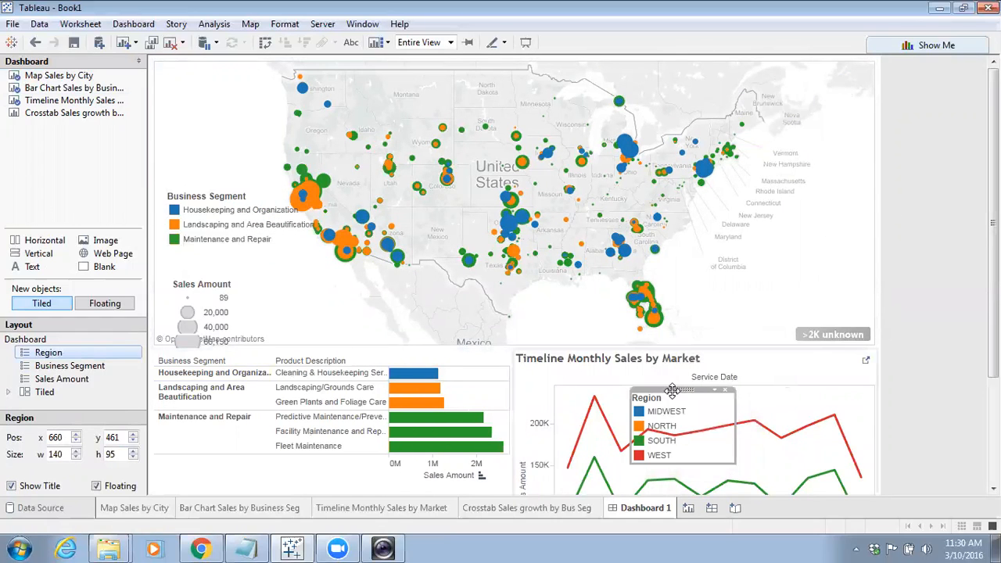
# Set the dashboard size to Automatic
pyautogui.click(923, 154)
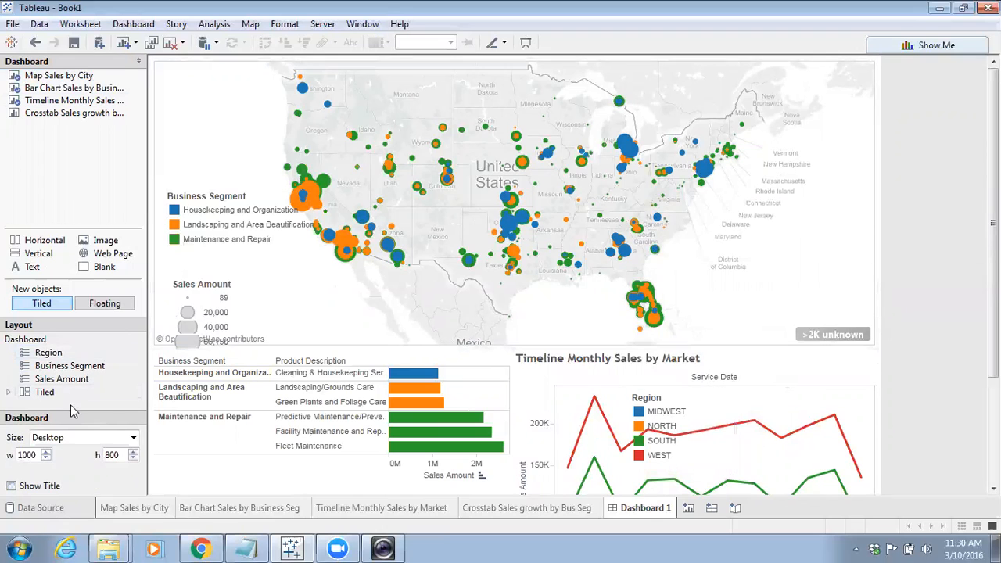
pyautogui.click(134, 438)
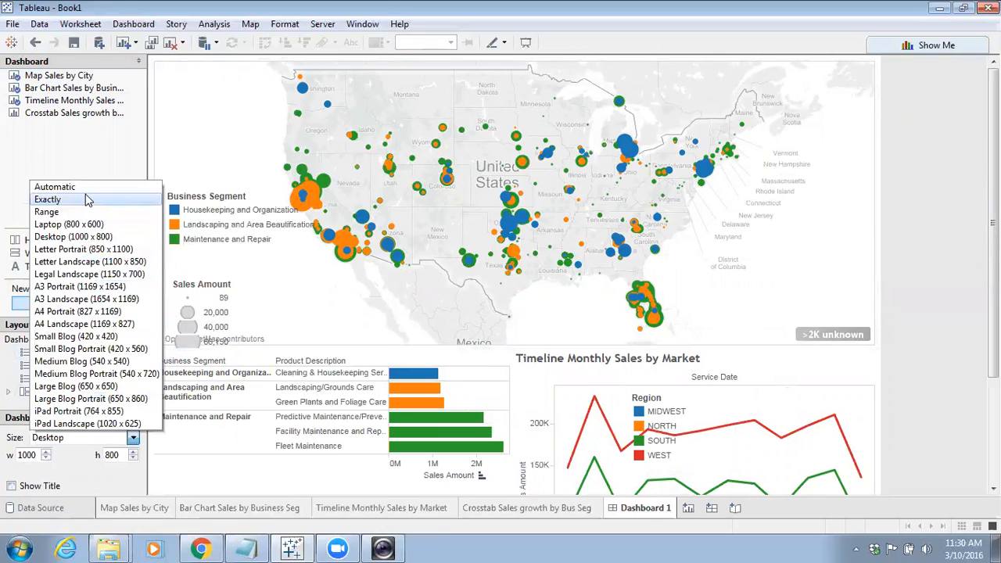
pyautogui.click(55, 187)
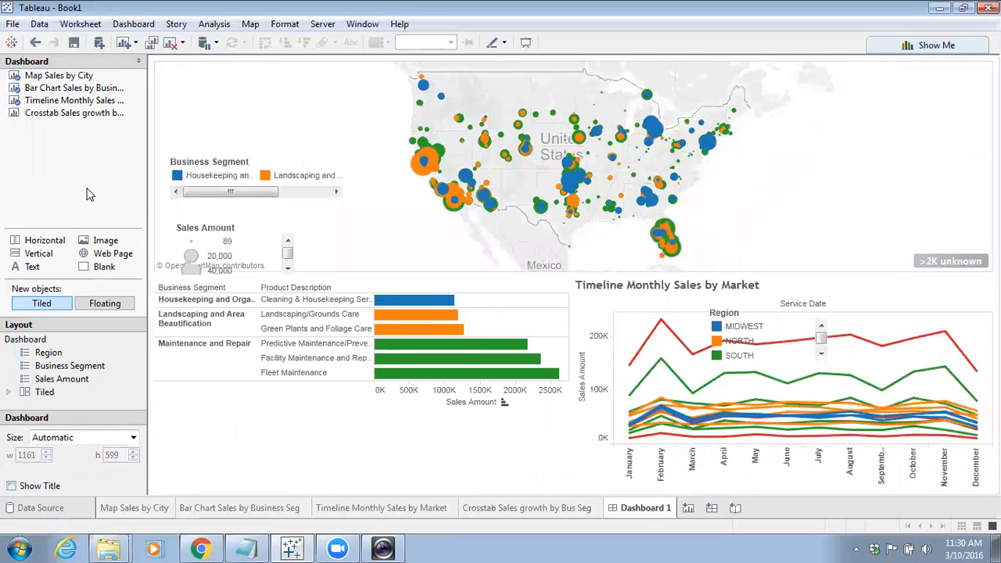
# Enlarge the map by lowering its bottom boundary and move the Region legend to the timeline's upper-right corner
pyautogui.moveTo(394, 273); pyautogui.dragTo(394, 354)
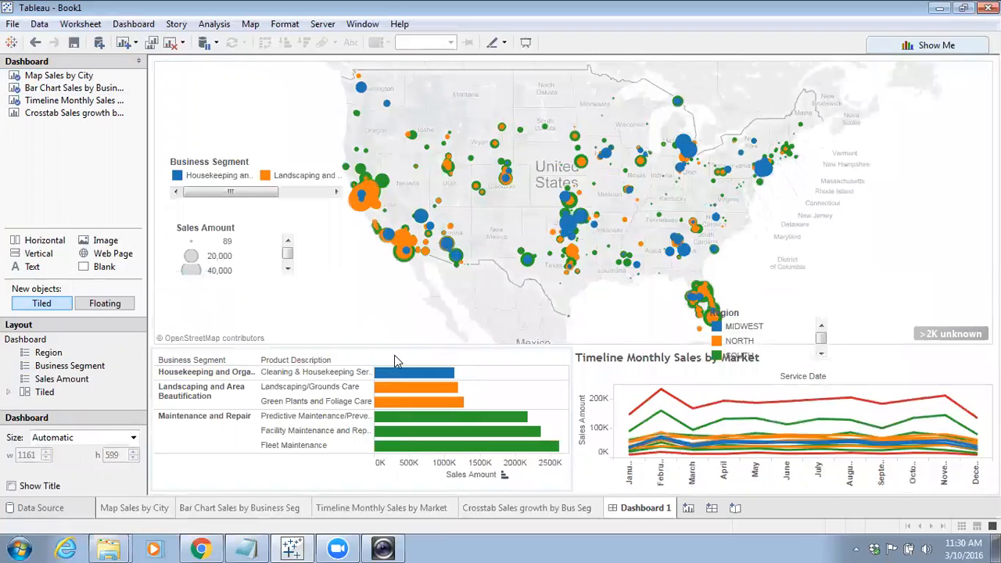
pyautogui.click(781, 318)
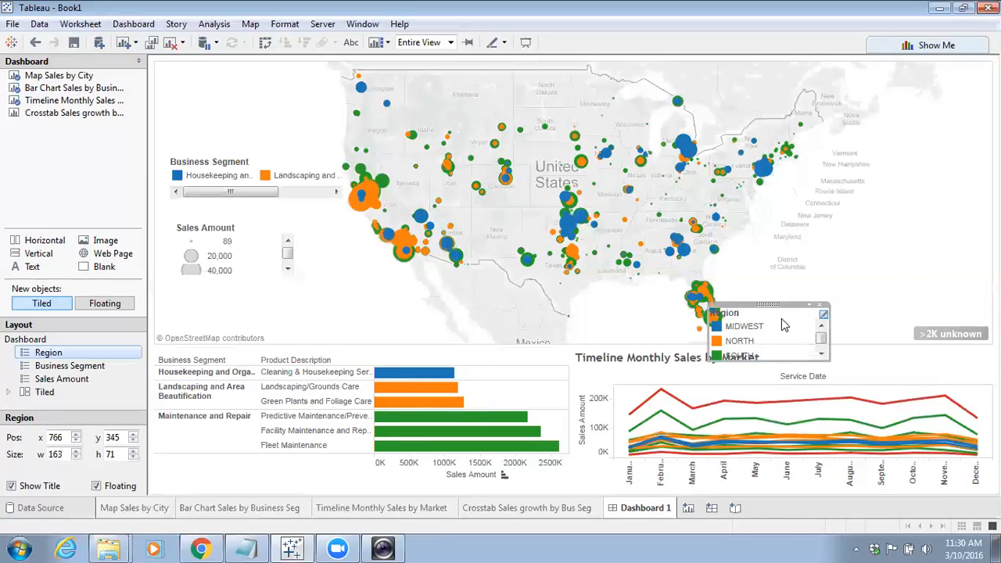
pyautogui.moveTo(764, 303); pyautogui.dragTo(882, 347)
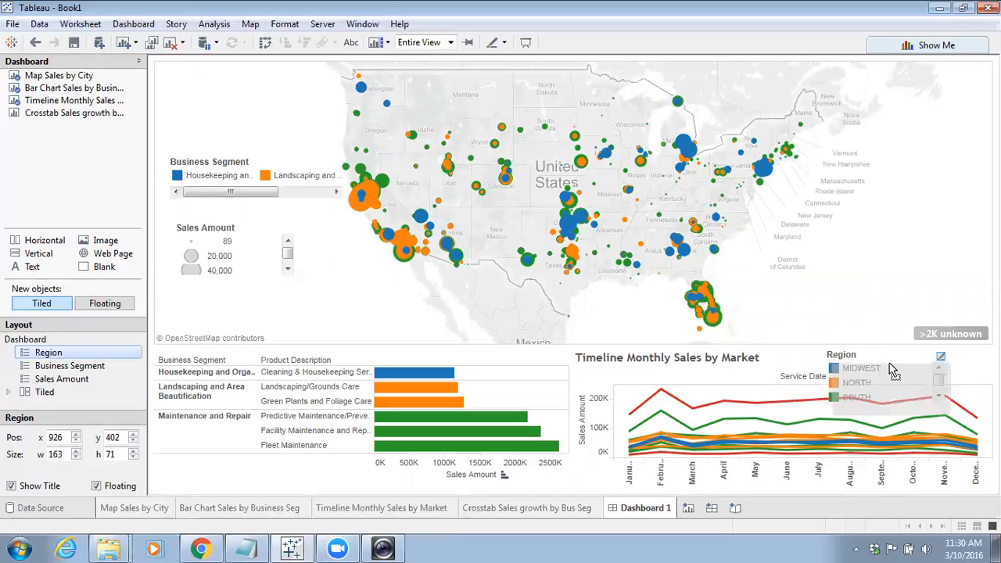
# Resize the floating Business Segment legend so all three segments show and move it higher on the map
pyautogui.click(483, 421)
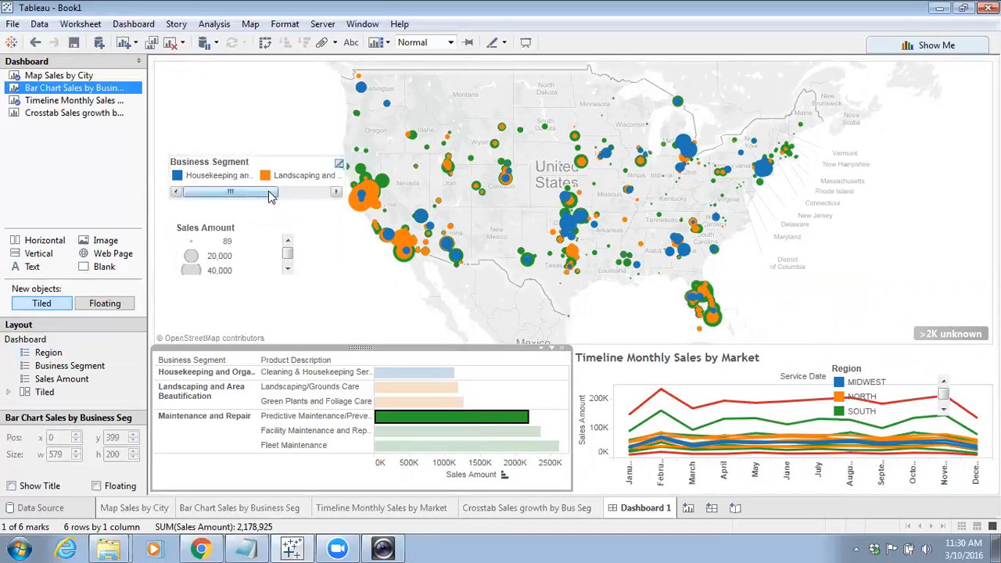
pyautogui.click(349, 203)
pyautogui.click(303, 175)
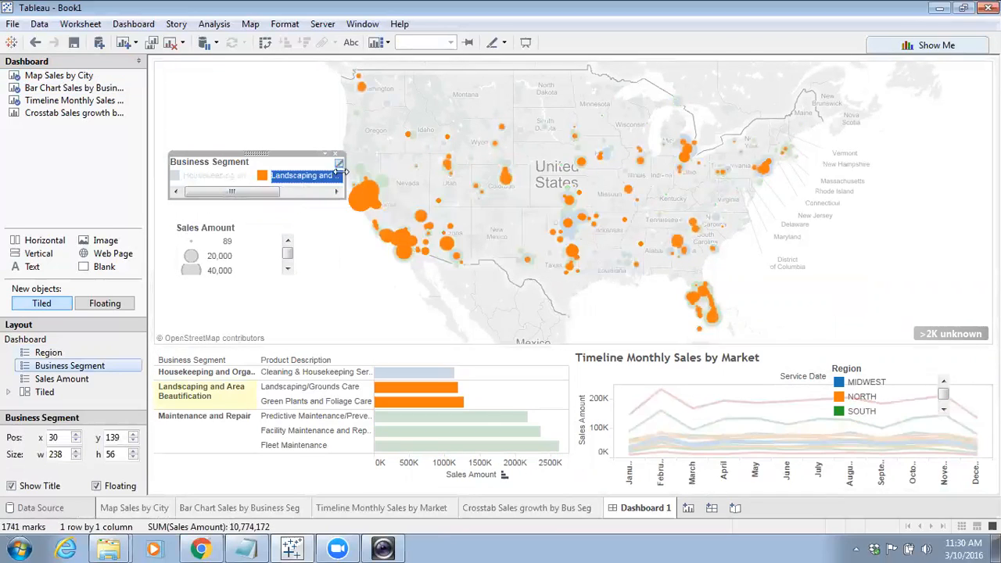
pyautogui.moveTo(314, 151); pyautogui.dragTo(313, 145)
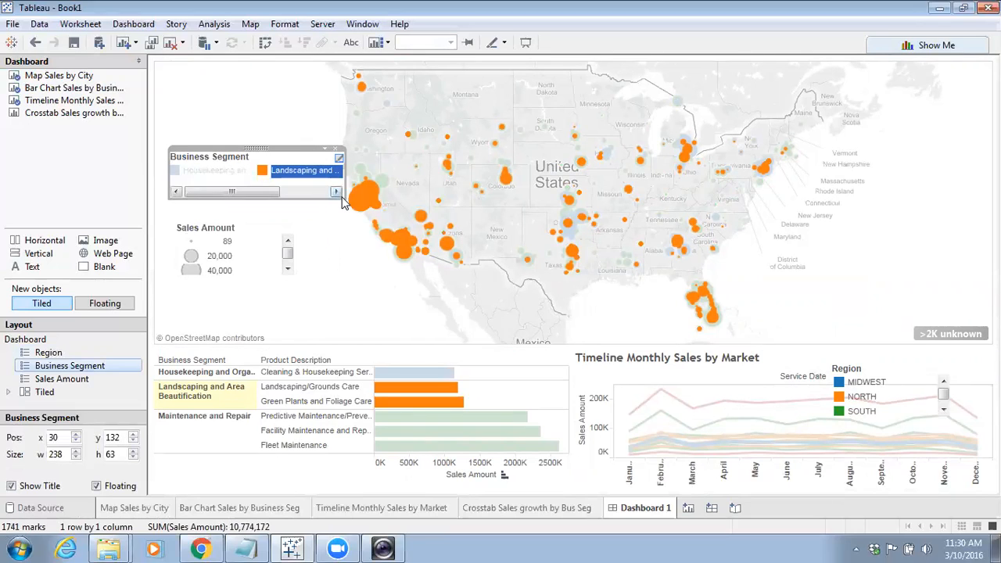
pyautogui.moveTo(340, 196); pyautogui.dragTo(327, 234)
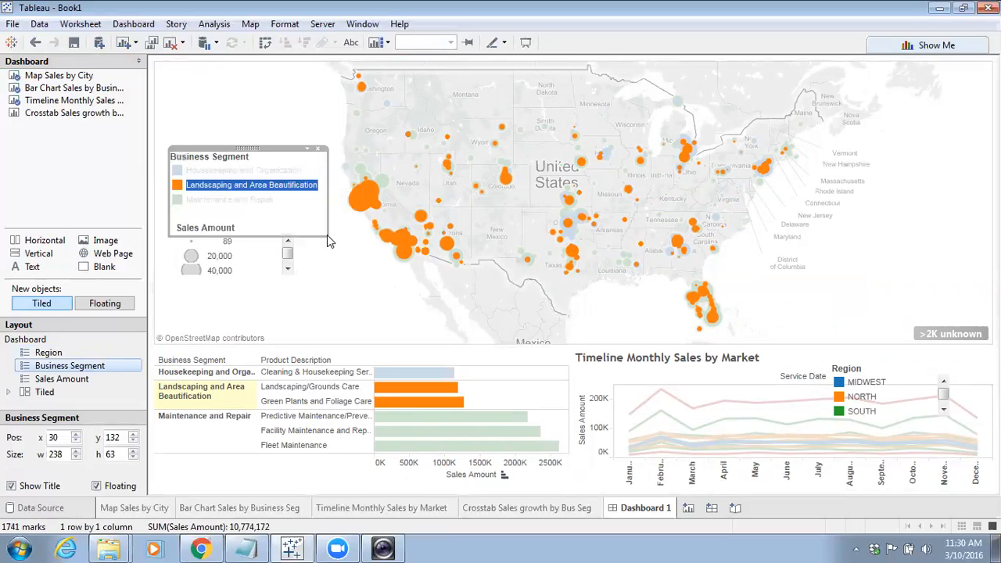
pyautogui.moveTo(247, 147); pyautogui.dragTo(244, 115)
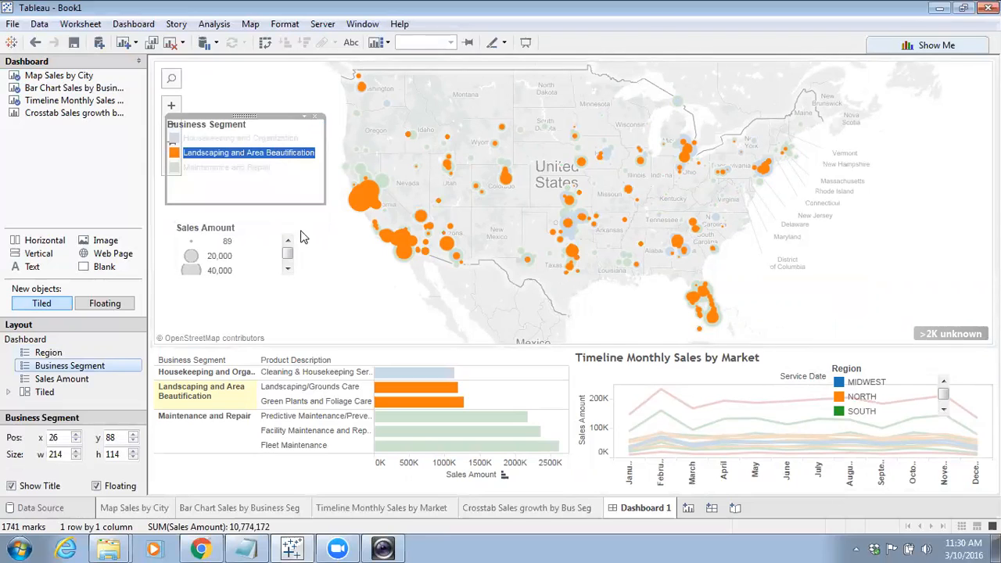
# Test highlighting by selecting segments in the legend and bars in the bar chart
pyautogui.click(328, 269)
pyautogui.click(339, 296)
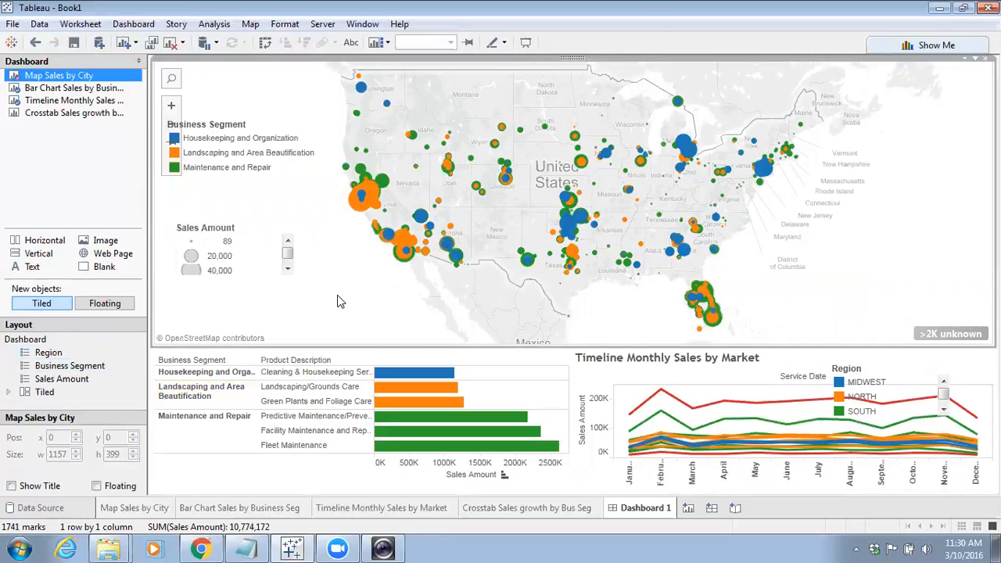
pyautogui.click(208, 168)
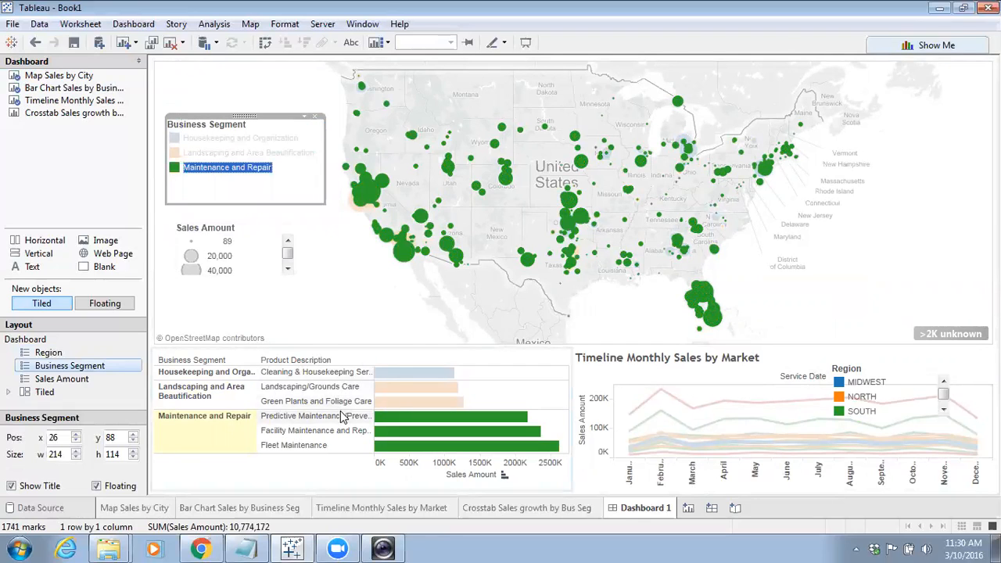
pyautogui.click(386, 403)
pyautogui.click(391, 386)
pyautogui.click(398, 377)
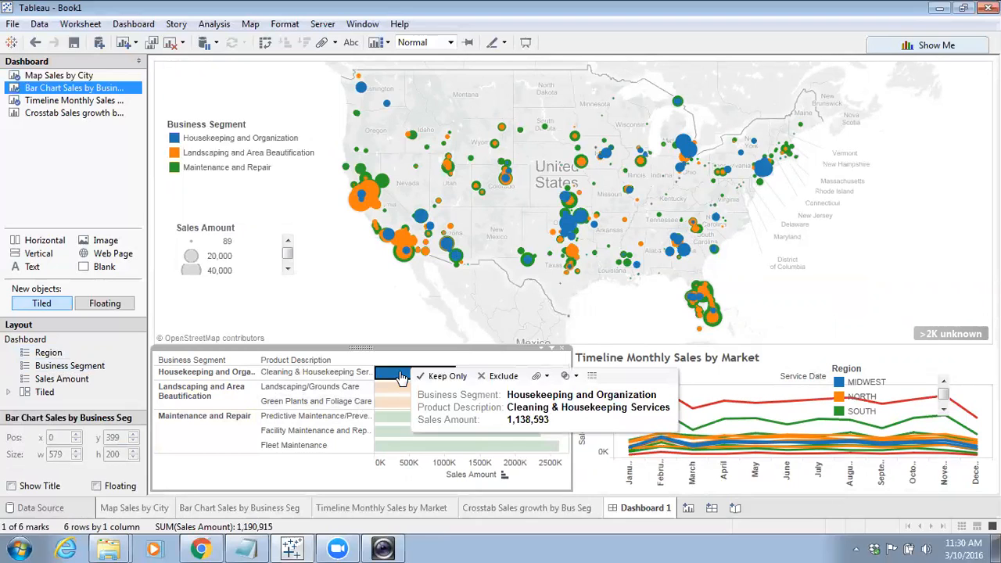
pyautogui.click(175, 169)
pyautogui.click(175, 152)
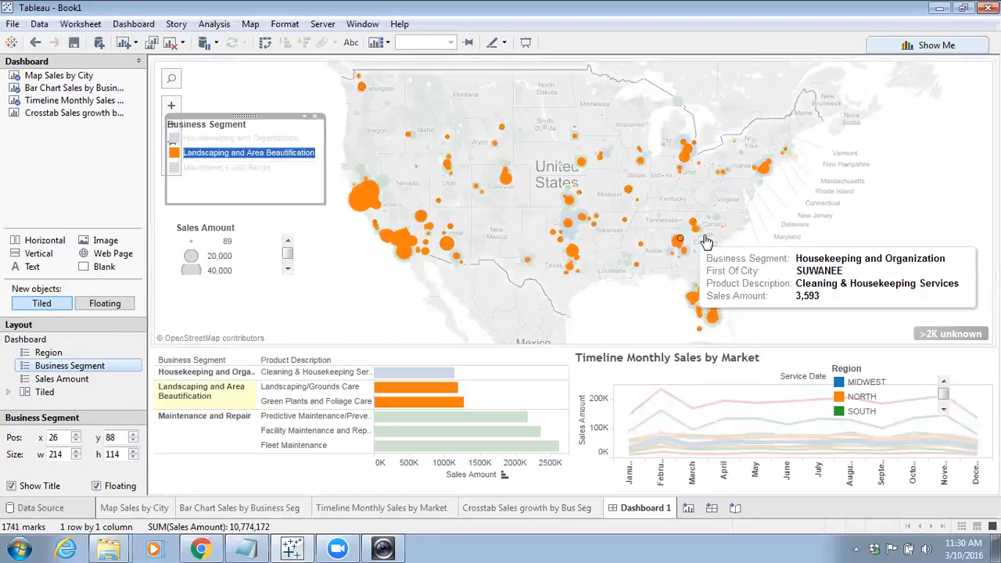
pyautogui.click(860, 243)
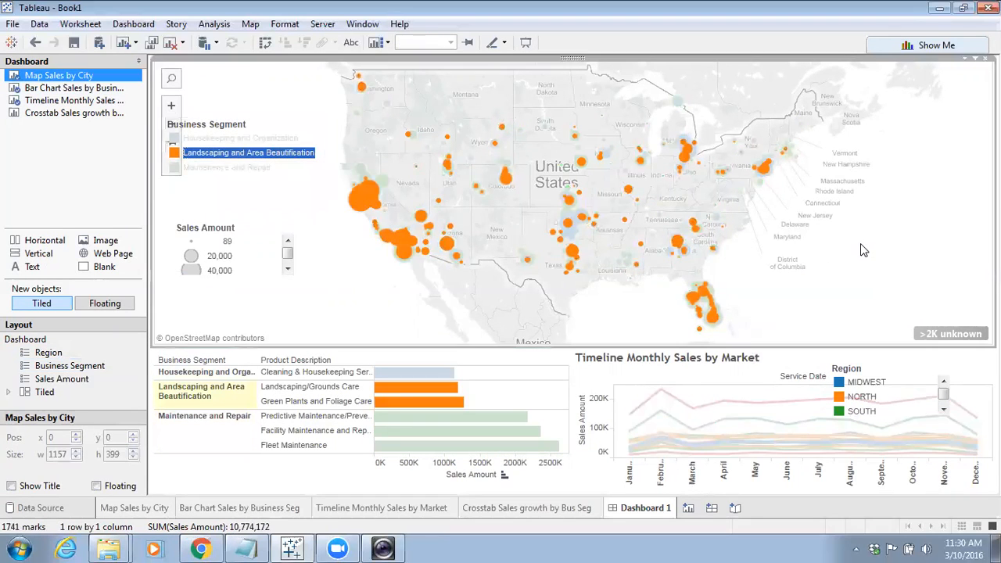
# Use the map and the bar chart as filters for the dashboard
pyautogui.click(963, 62)
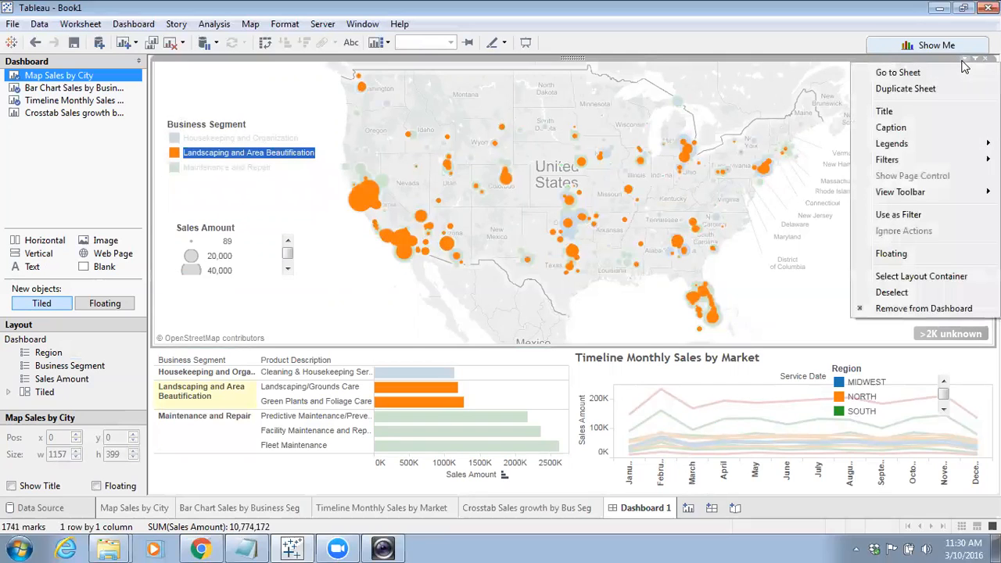
pyautogui.click(910, 214)
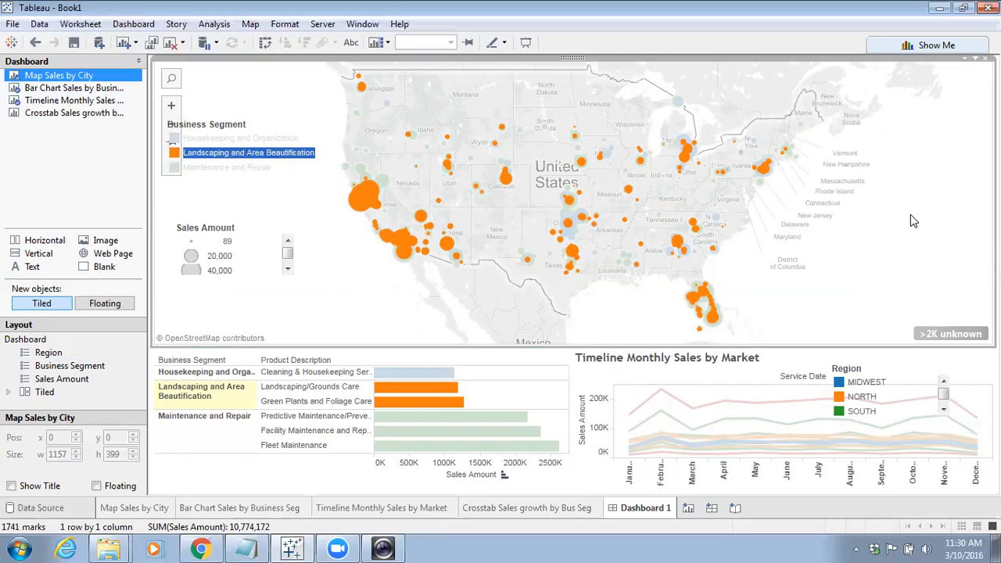
pyautogui.click(546, 353)
pyautogui.click(553, 349)
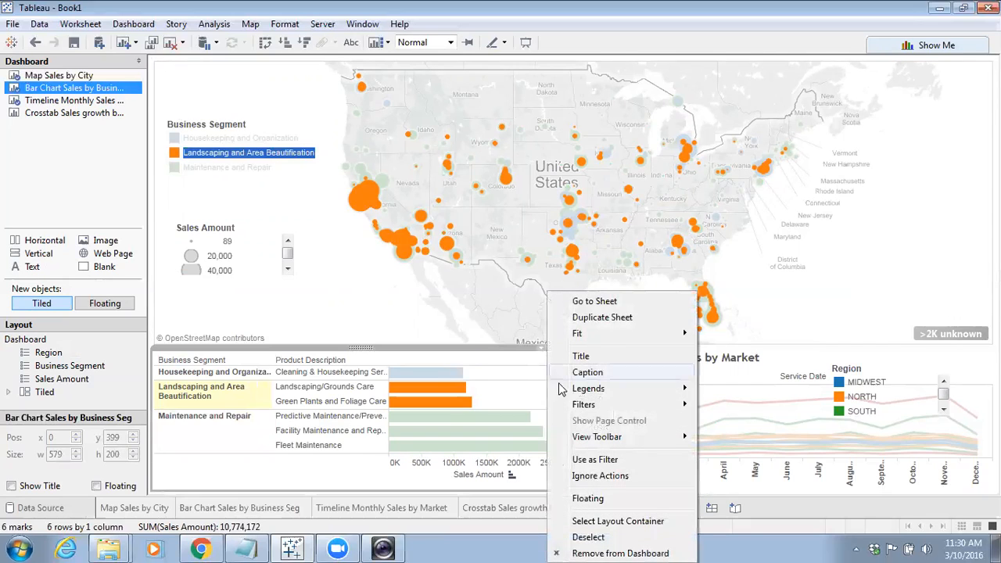
pyautogui.moveTo(582, 412)
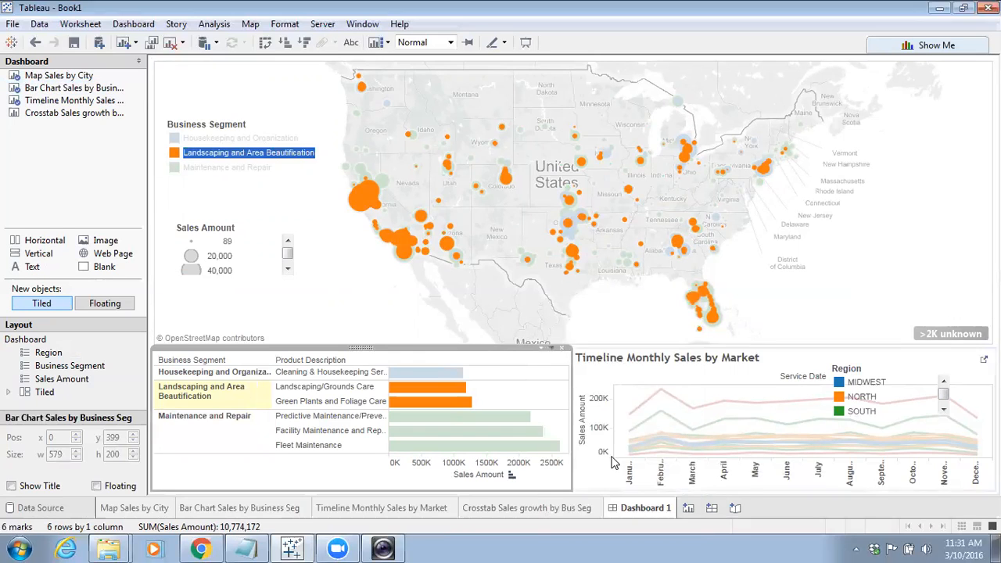
# Use the Timeline Monthly Sales by Market chart as a filter too
pyautogui.click(966, 356)
pyautogui.click(974, 348)
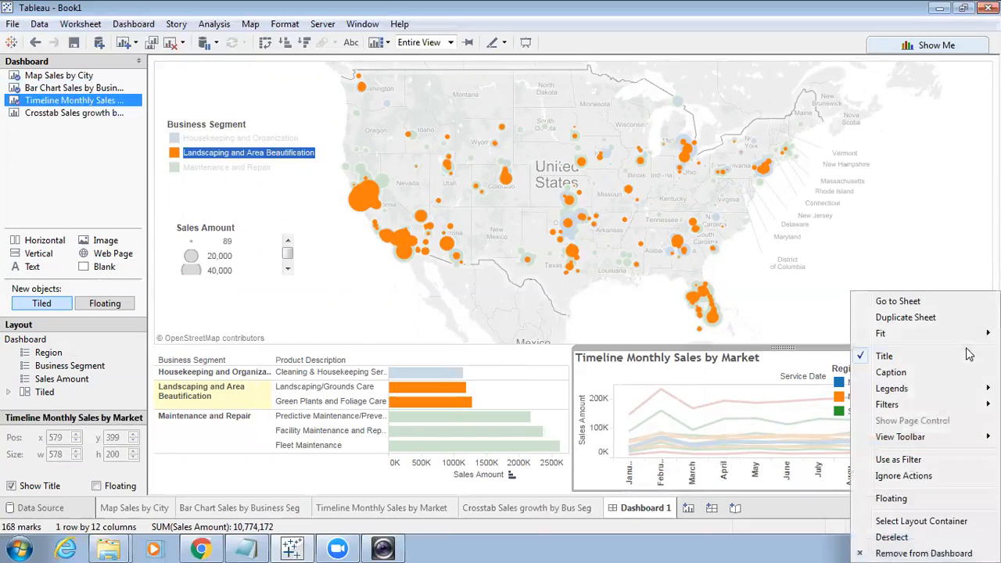
pyautogui.click(909, 457)
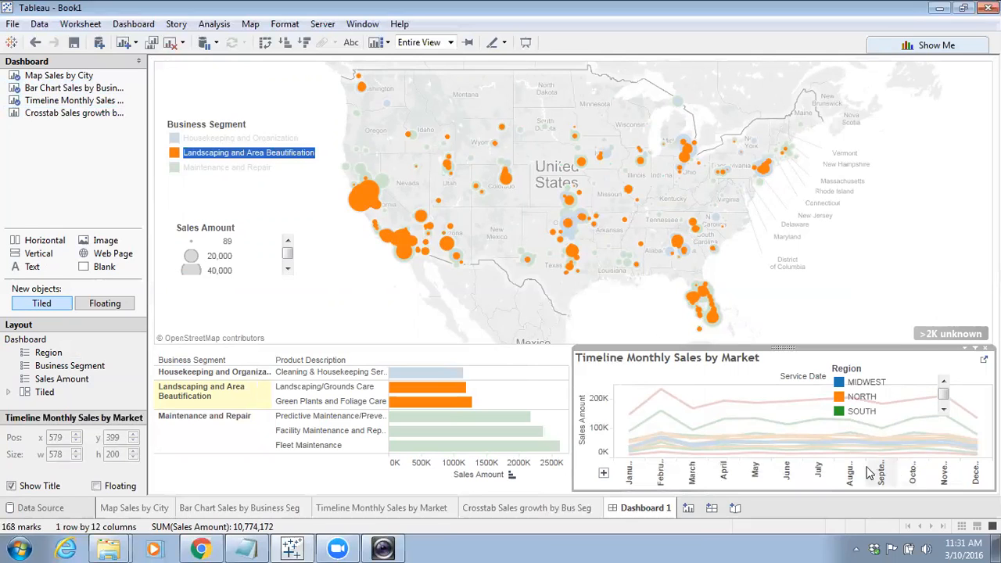
# Test the interactivity by selecting segments, regions, bars and a timeline point across the sheets
pyautogui.click(370, 324)
pyautogui.click(174, 167)
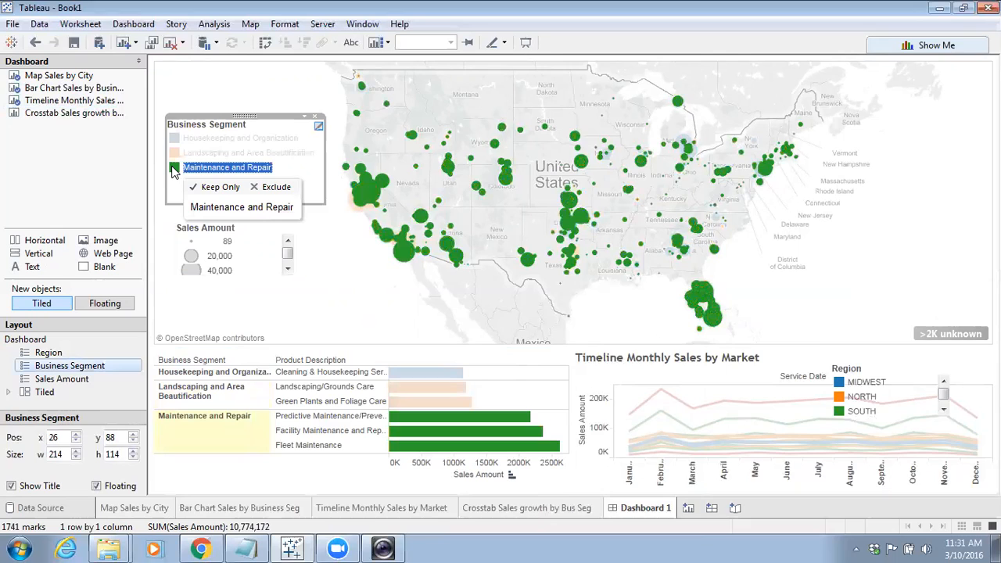
pyautogui.click(841, 409)
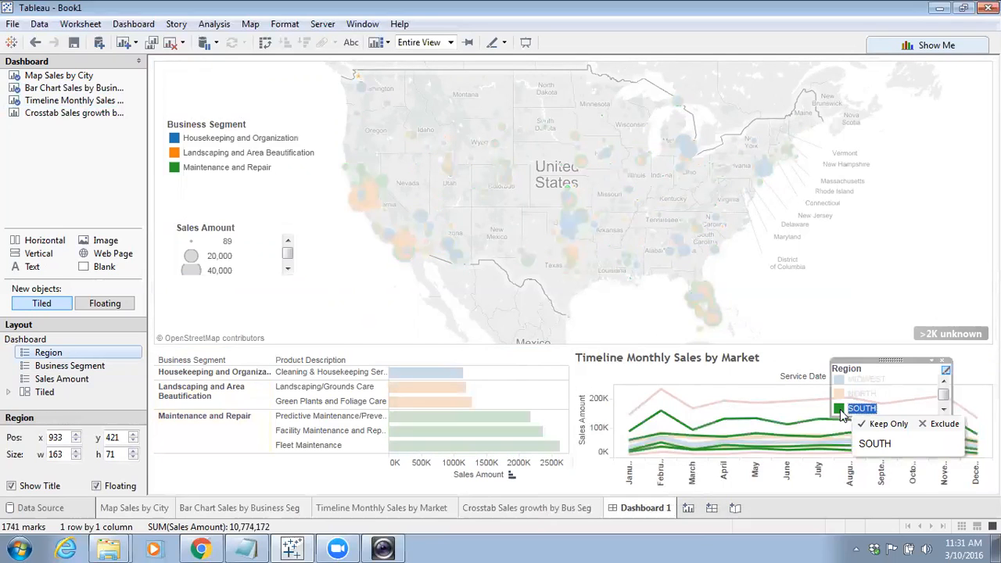
pyautogui.click(840, 395)
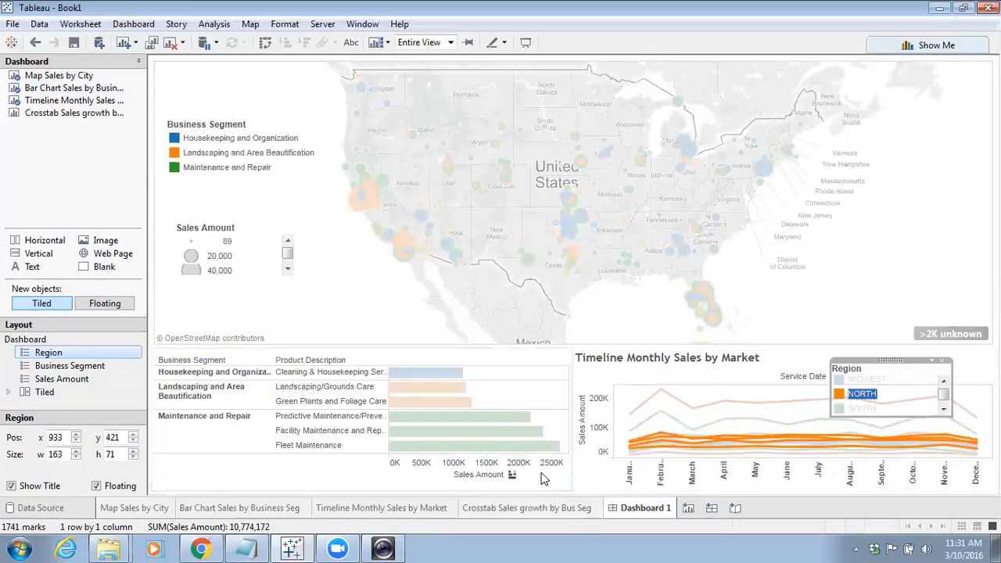
pyautogui.click(427, 387)
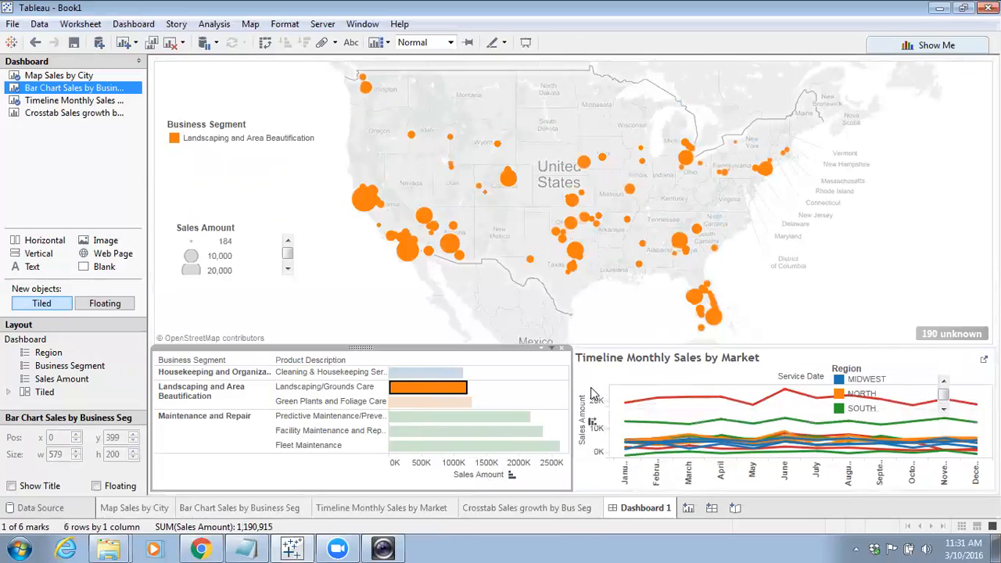
pyautogui.click(512, 416)
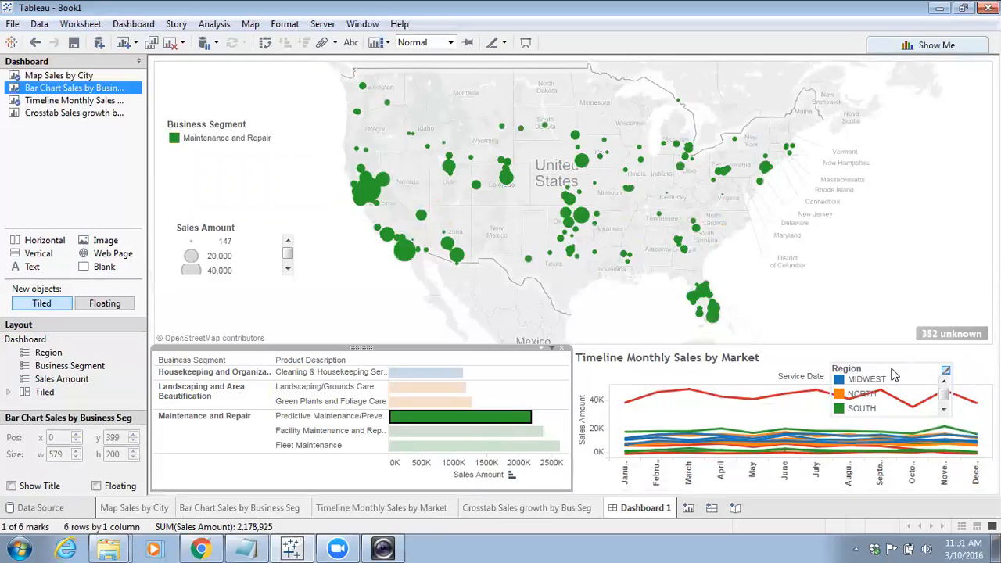
pyautogui.click(746, 400)
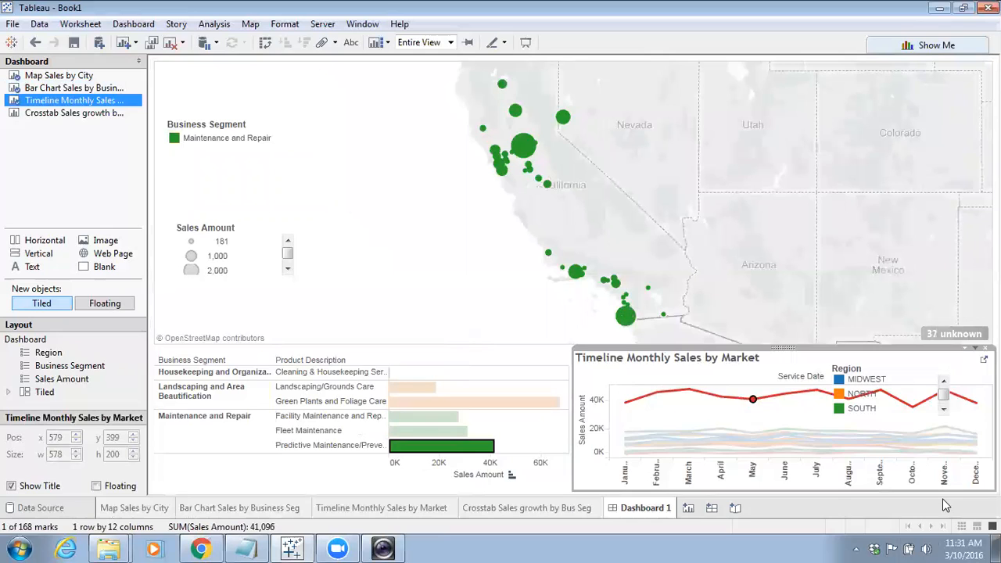
# Open the options of the floating Region legend
pyautogui.click(928, 368)
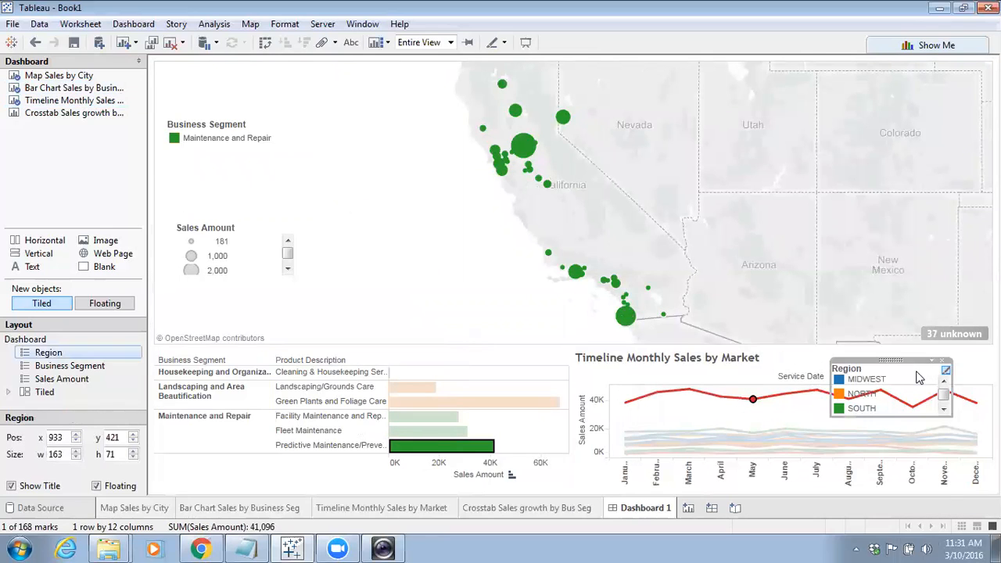
pyautogui.rightClick(935, 366)
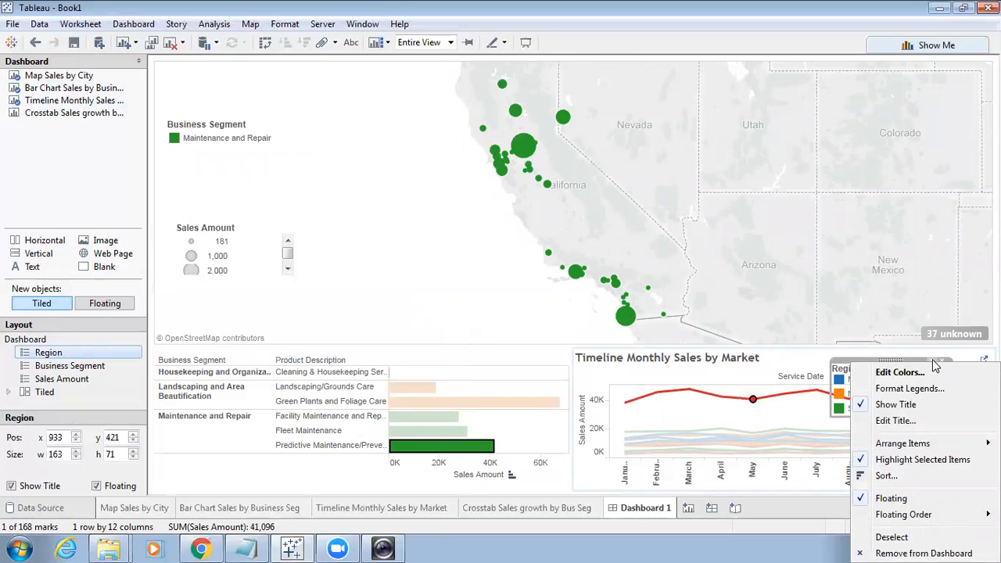
# Test cross-filtering by selecting the Landscaping/Grounds Care bar and a city on the map, then clearing the city
pyautogui.click(786, 366)
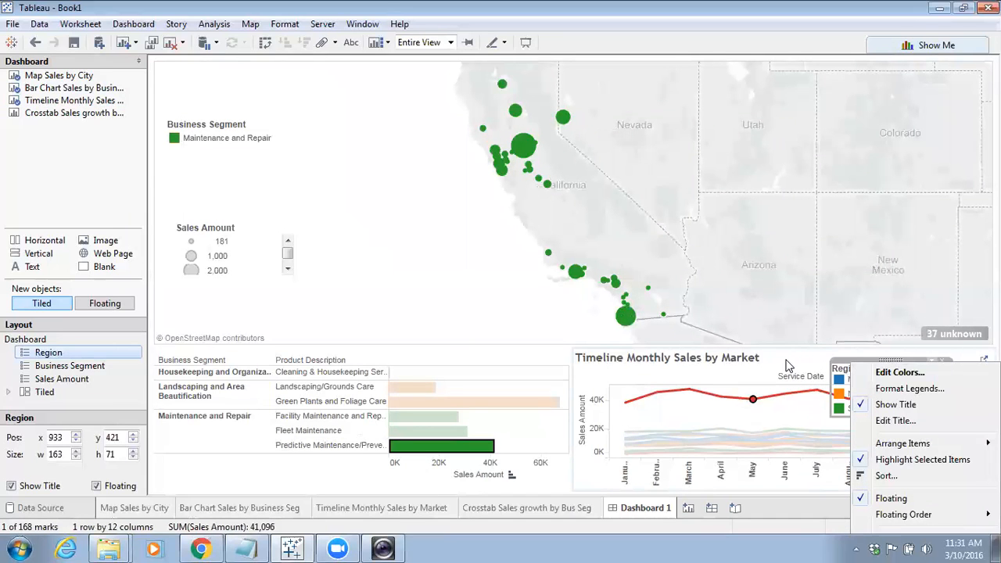
pyautogui.click(600, 375)
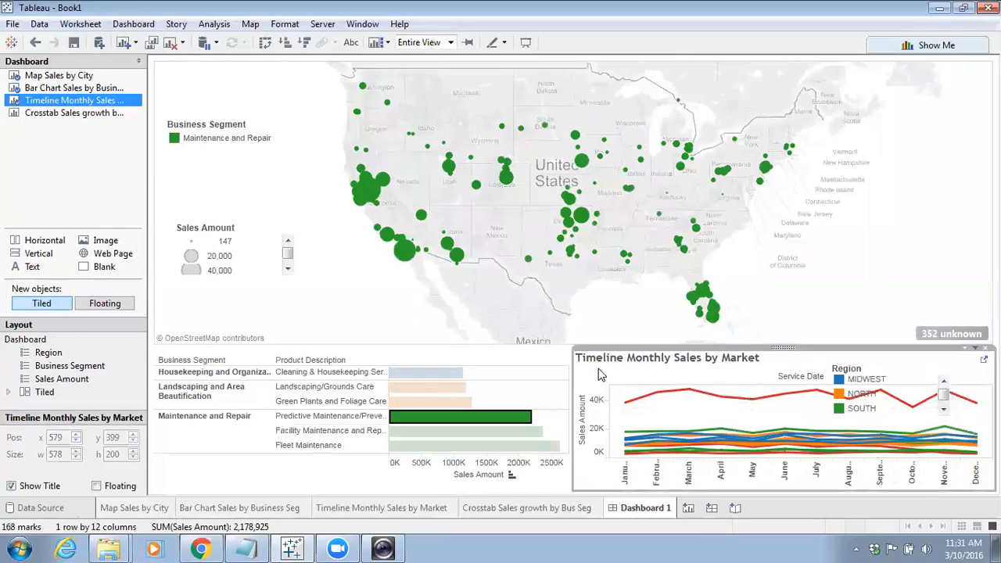
pyautogui.click(405, 387)
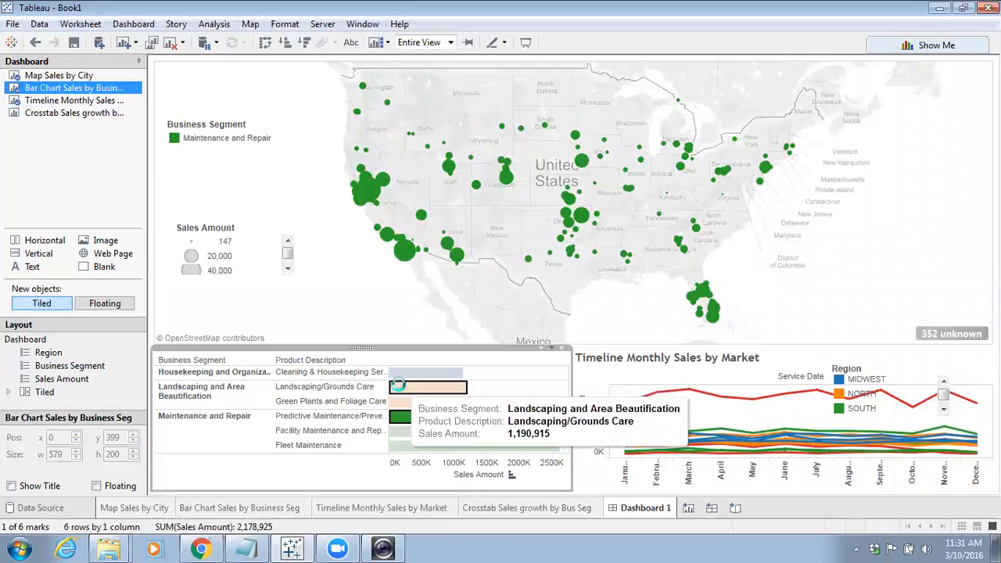
pyautogui.moveTo(452, 248)
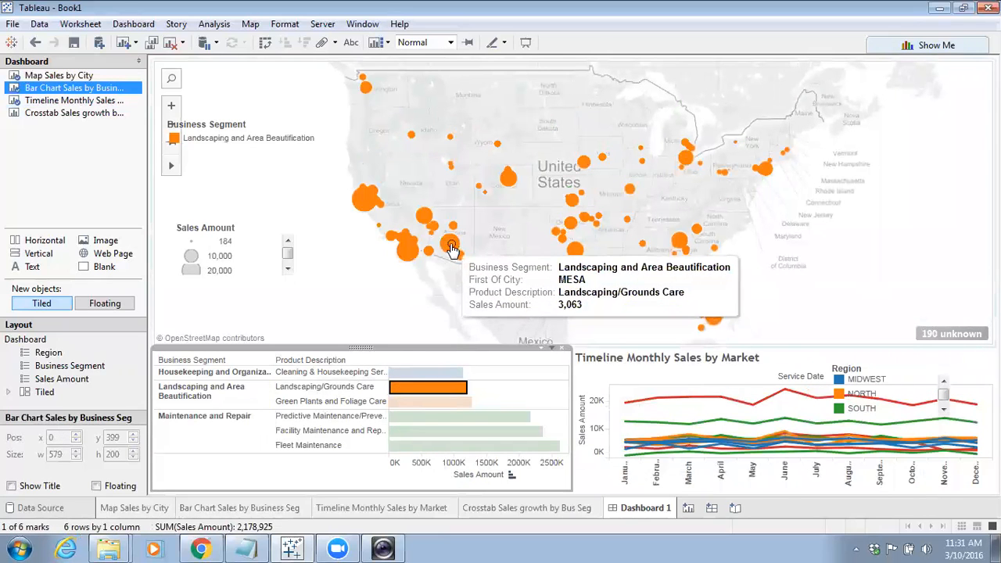
pyautogui.click(407, 252)
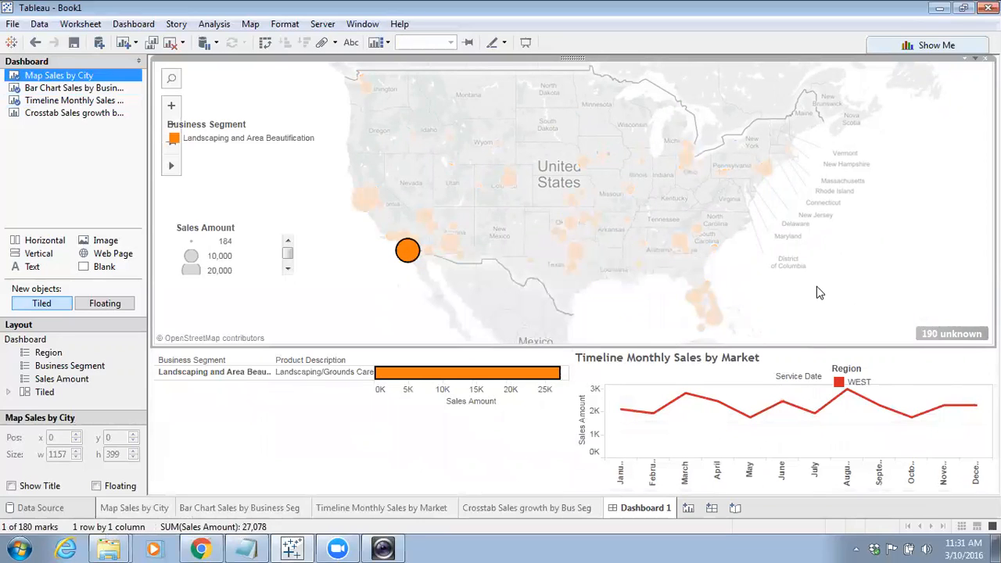
pyautogui.click(894, 295)
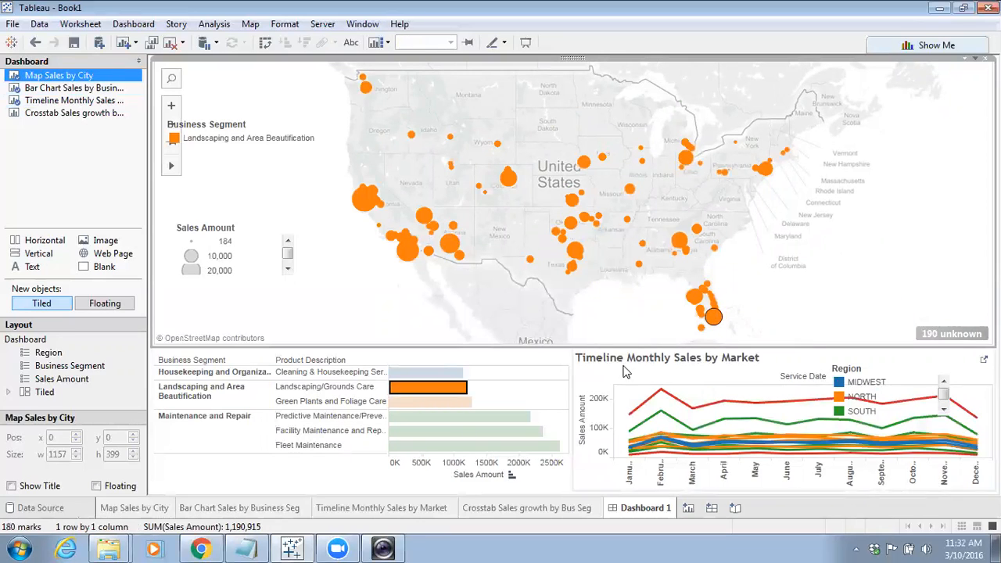
# Sort the bar chart's product descriptions by sales amount
pyautogui.click(538, 358)
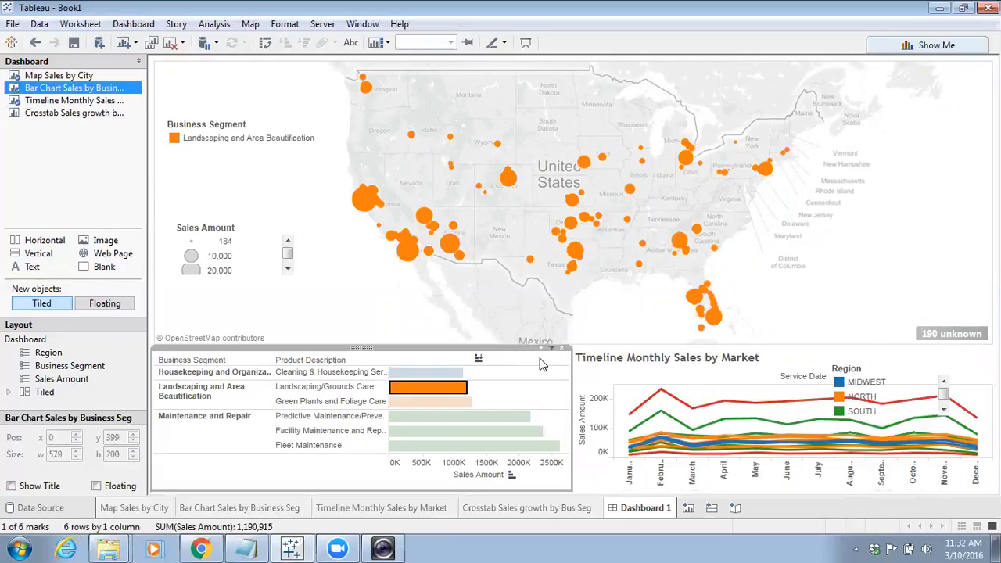
pyautogui.click(591, 377)
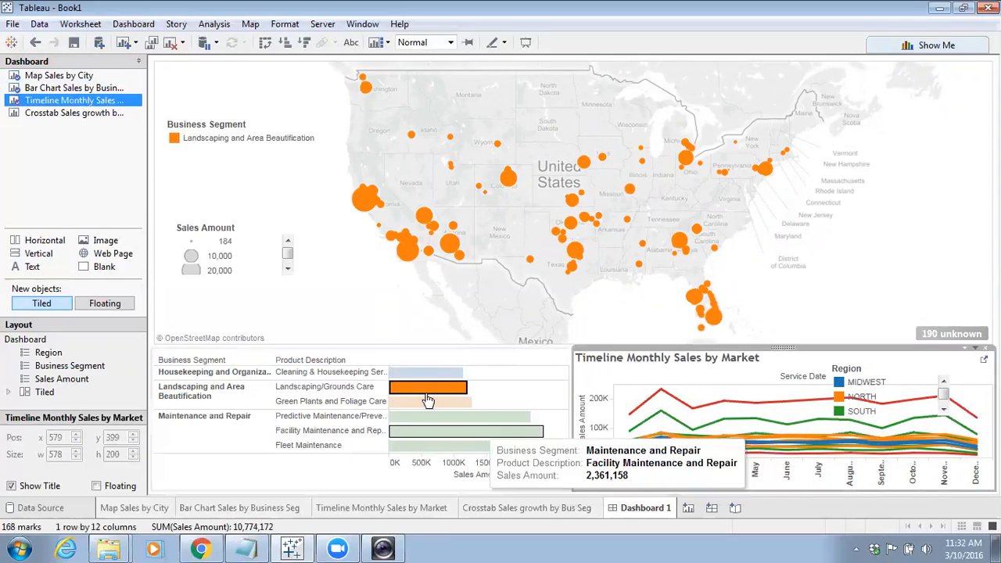
pyautogui.click(350, 316)
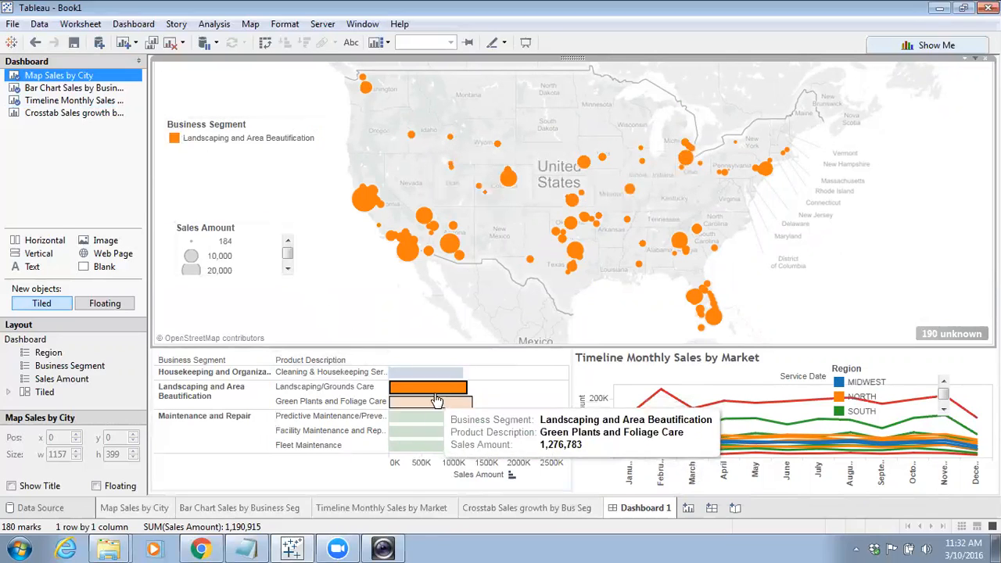
pyautogui.click(477, 360)
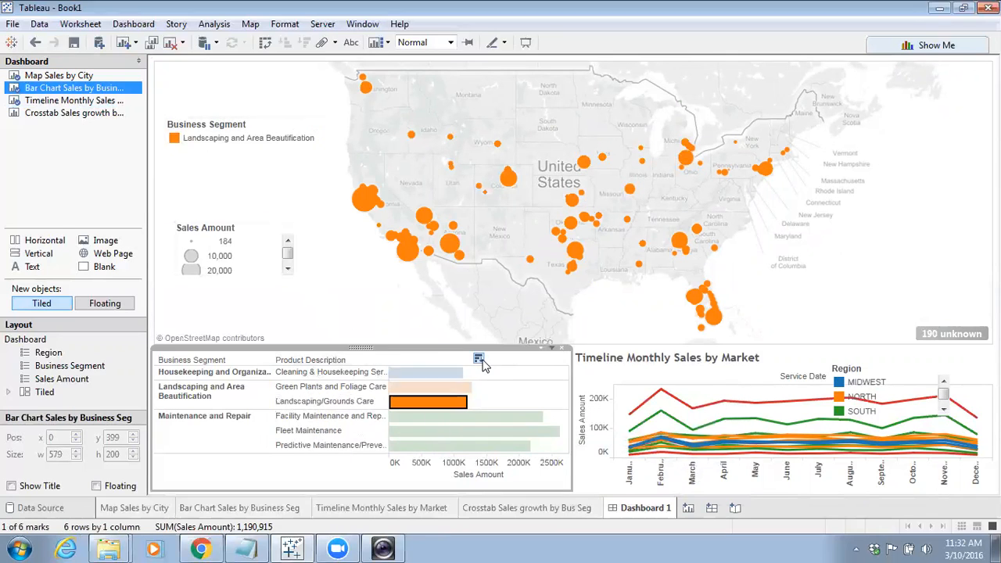
pyautogui.click(814, 319)
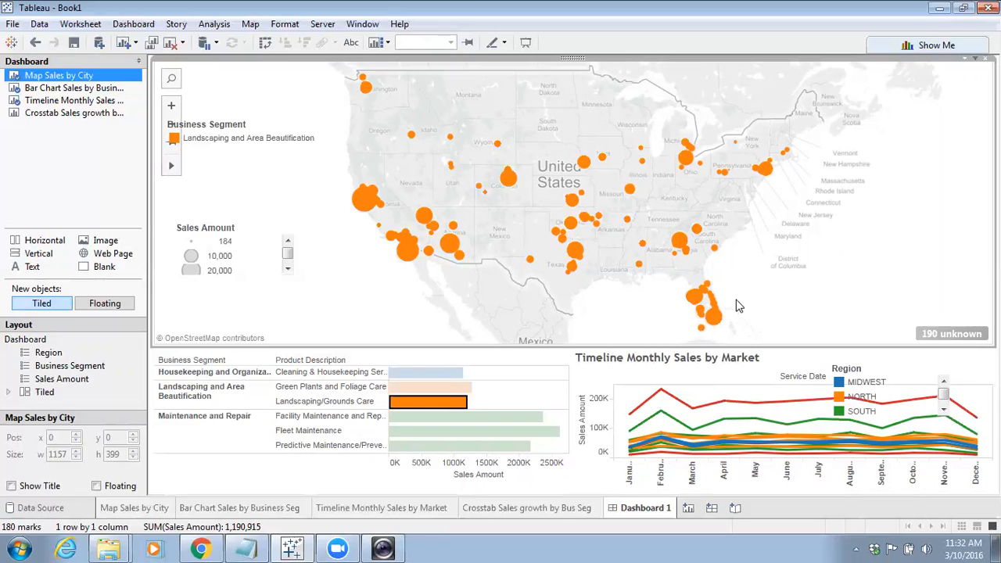
pyautogui.click(958, 365)
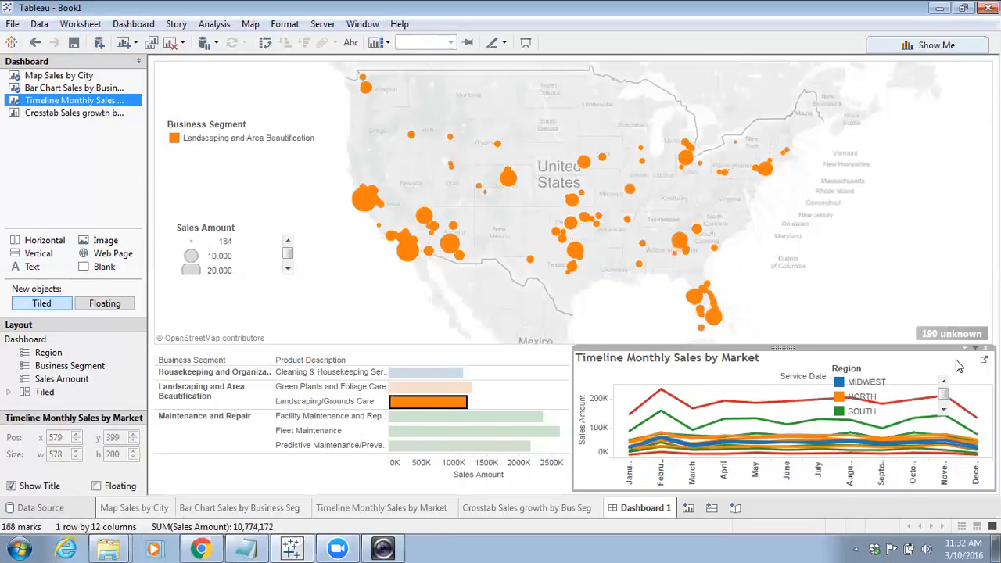
pyautogui.doubleClick(958, 365)
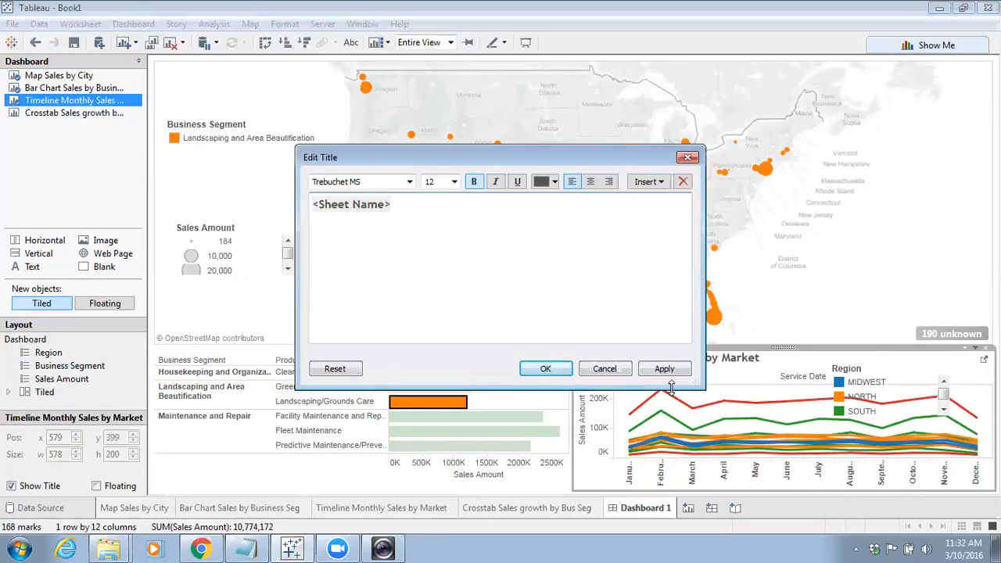
pyautogui.click(614, 366)
# Narrow the floating Business Segment legend and swap its position with the Sales Amount legend on the map
pyautogui.click(864, 288)
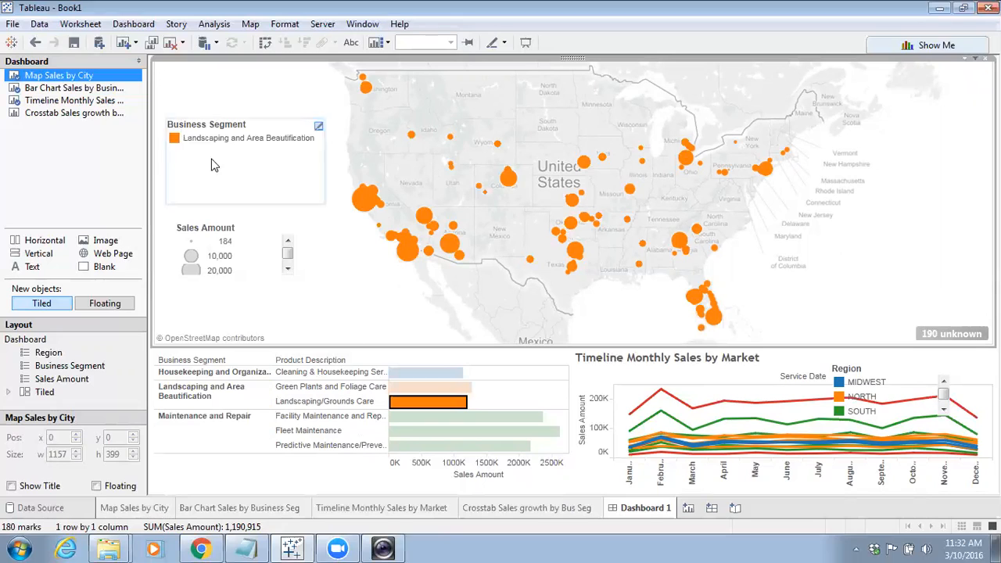
pyautogui.click(275, 125)
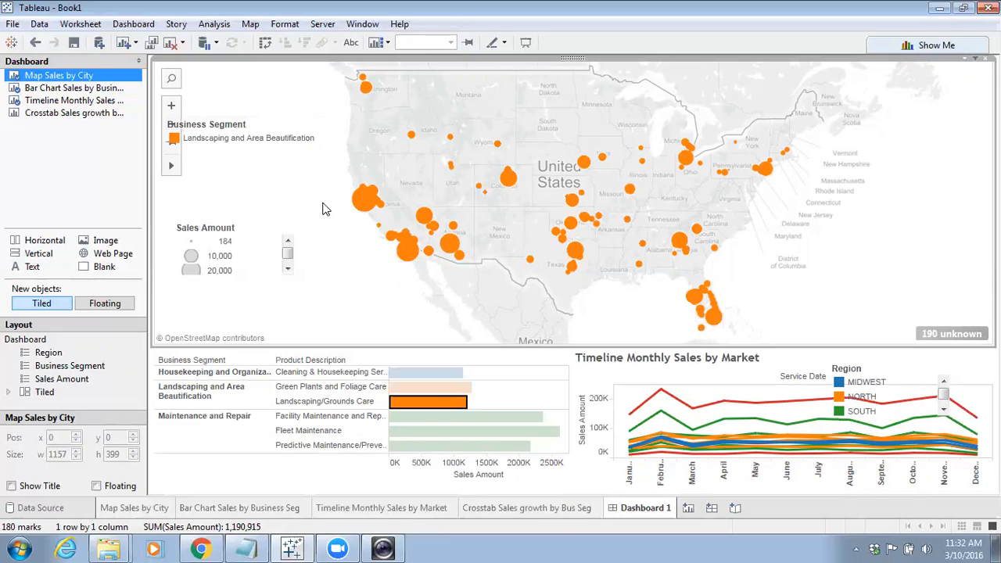
pyautogui.moveTo(326, 211); pyautogui.dragTo(298, 203)
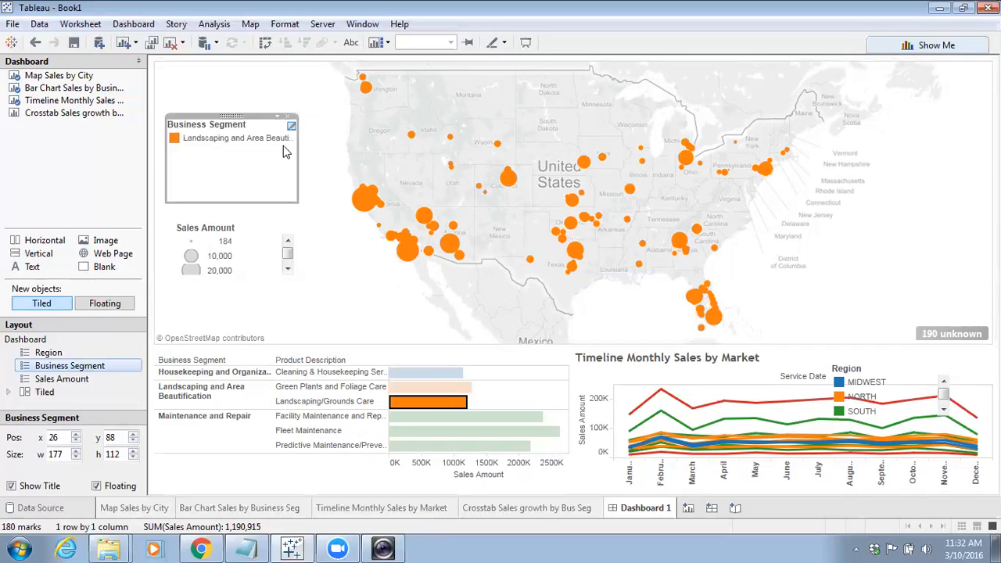
pyautogui.moveTo(234, 121); pyautogui.dragTo(359, 238)
pyautogui.click(219, 222)
pyautogui.moveTo(220, 223); pyautogui.dragTo(259, 119)
pyautogui.click(341, 233)
pyautogui.moveTo(342, 233); pyautogui.dragTo(234, 196)
pyautogui.click(361, 292)
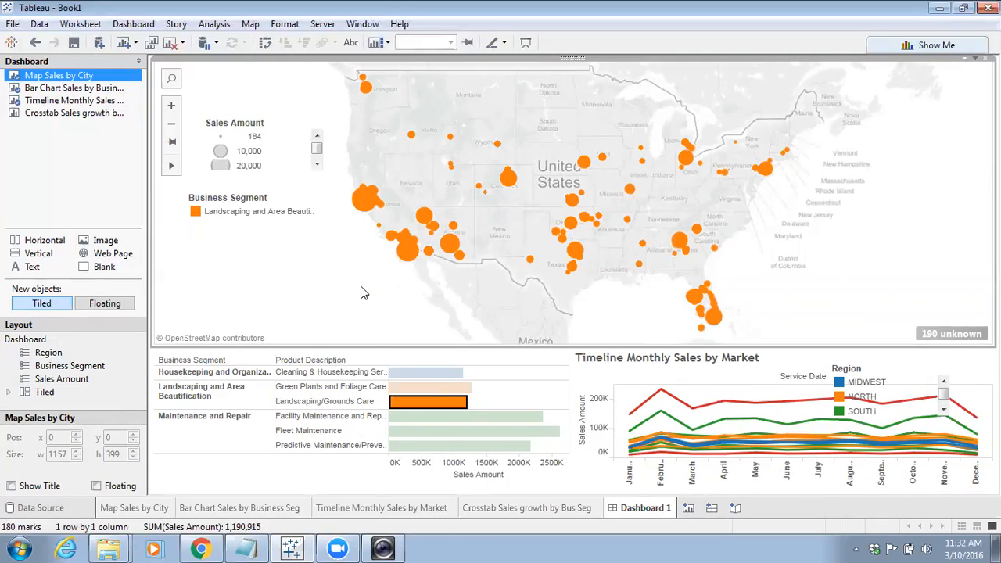
# Re-sort the bar chart's products by sales amount in descending order
pyautogui.scroll(4, 360, 292)
pyautogui.scroll(2, 360, 292)
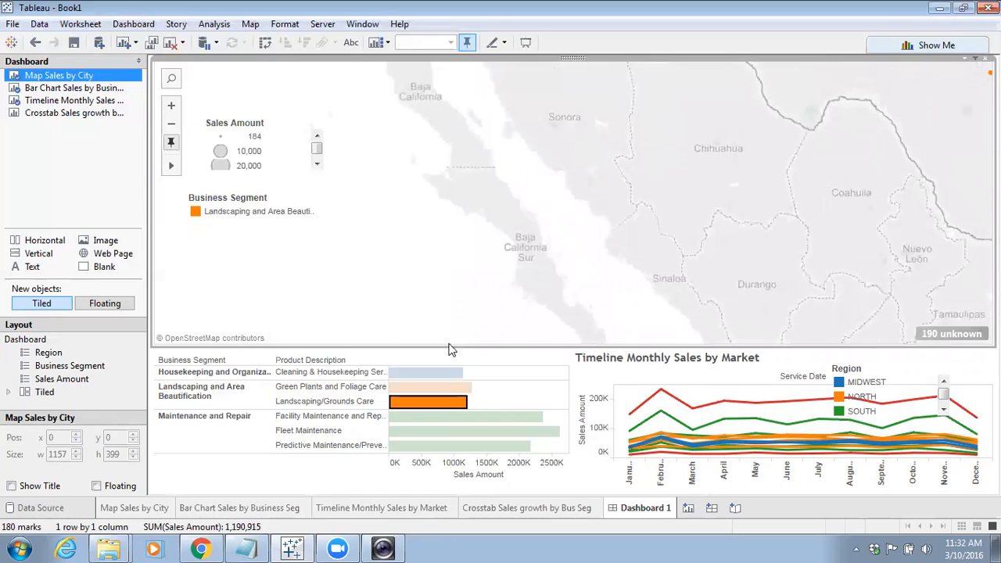
pyautogui.click(479, 358)
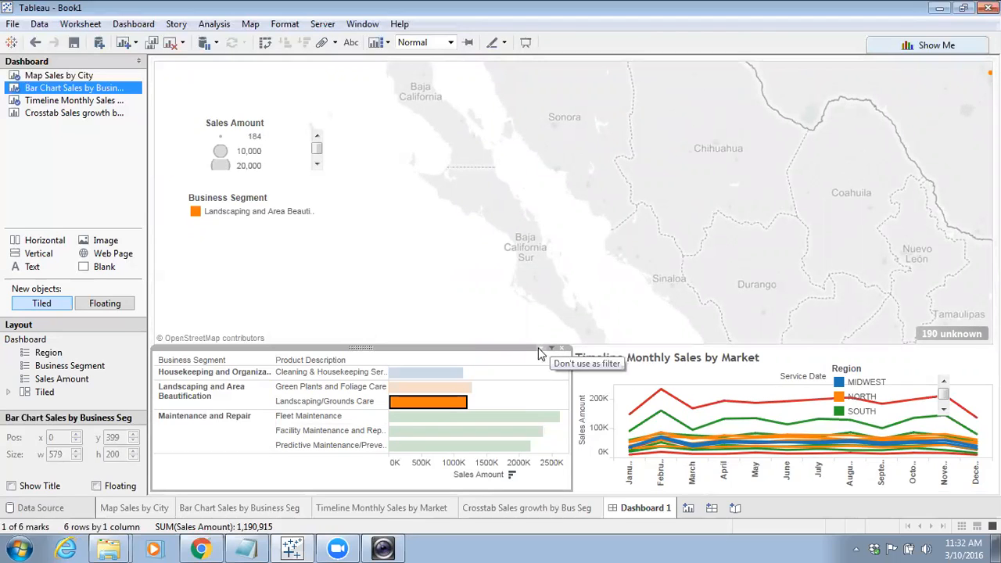
# Explore the map by zooming and panning, and reset the map view with the map controls
pyautogui.click(480, 234)
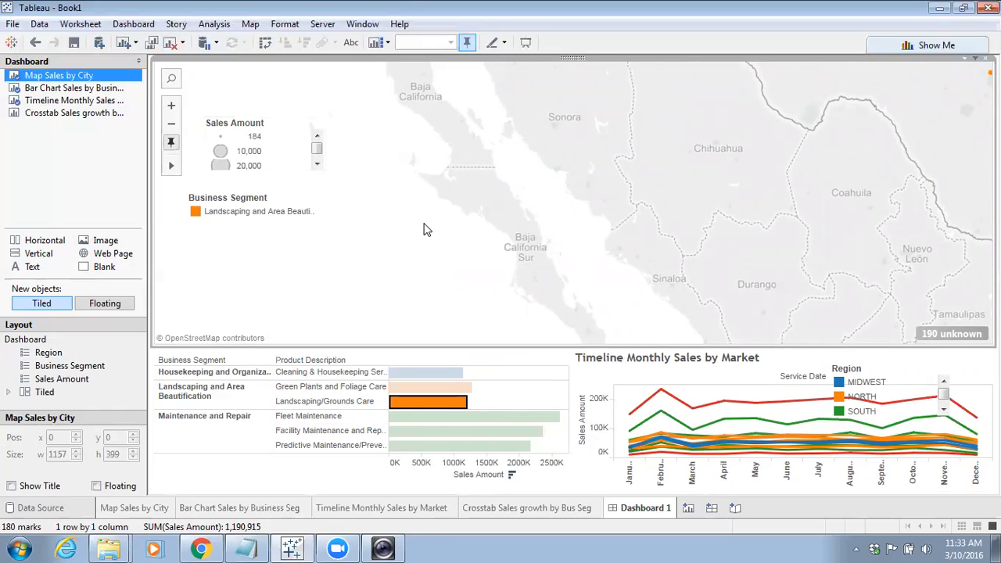
pyautogui.moveTo(829, 196); pyautogui.dragTo(636, 272)
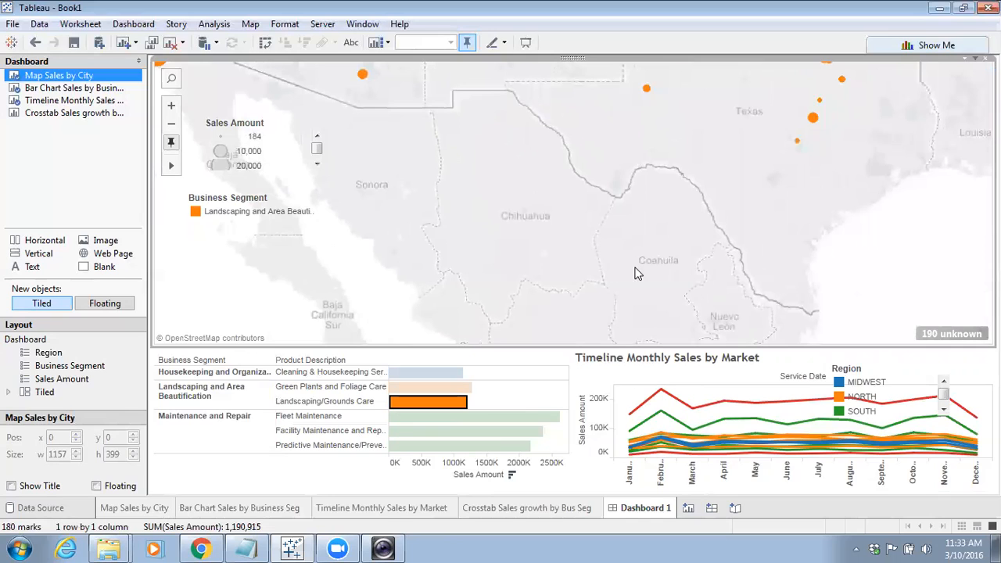
pyautogui.moveTo(641, 220); pyautogui.dragTo(634, 246)
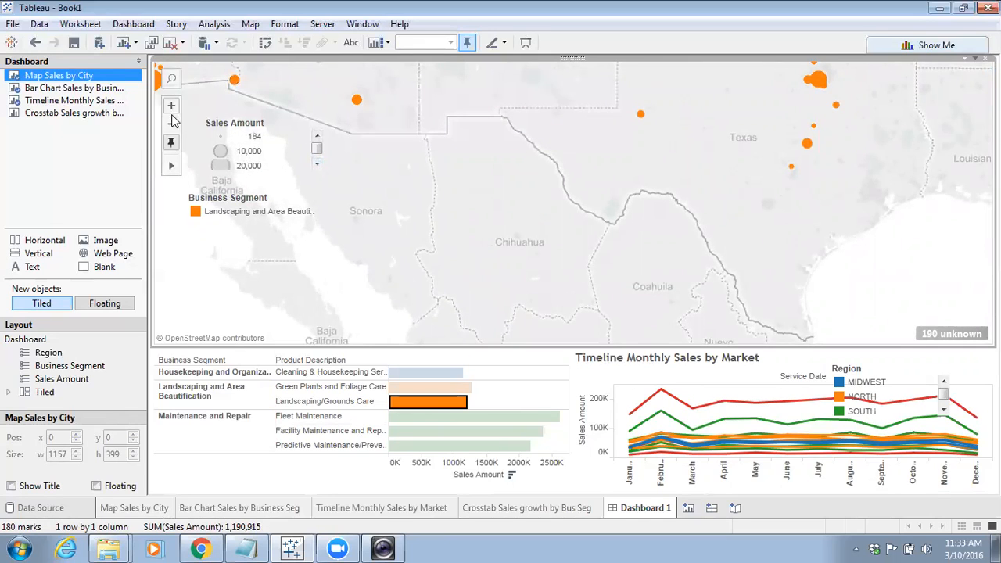
pyautogui.click(172, 125)
pyautogui.click(173, 126)
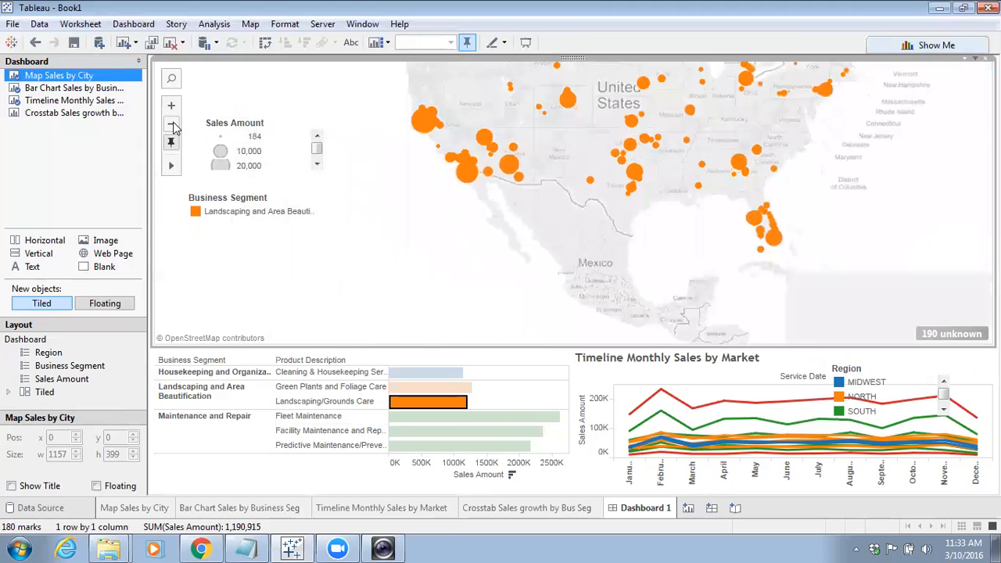
pyautogui.click(174, 126)
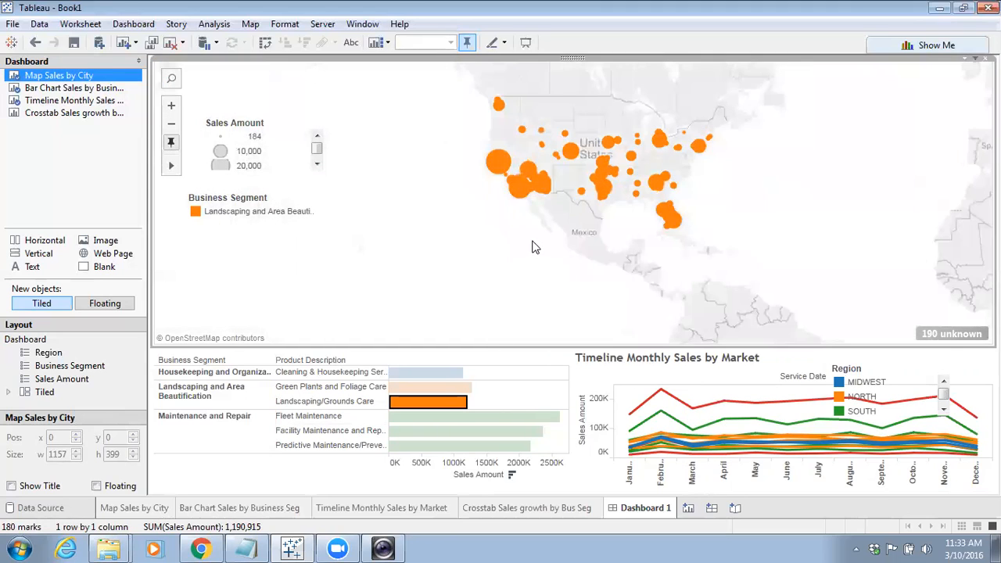
pyautogui.moveTo(532, 242); pyautogui.dragTo(514, 290)
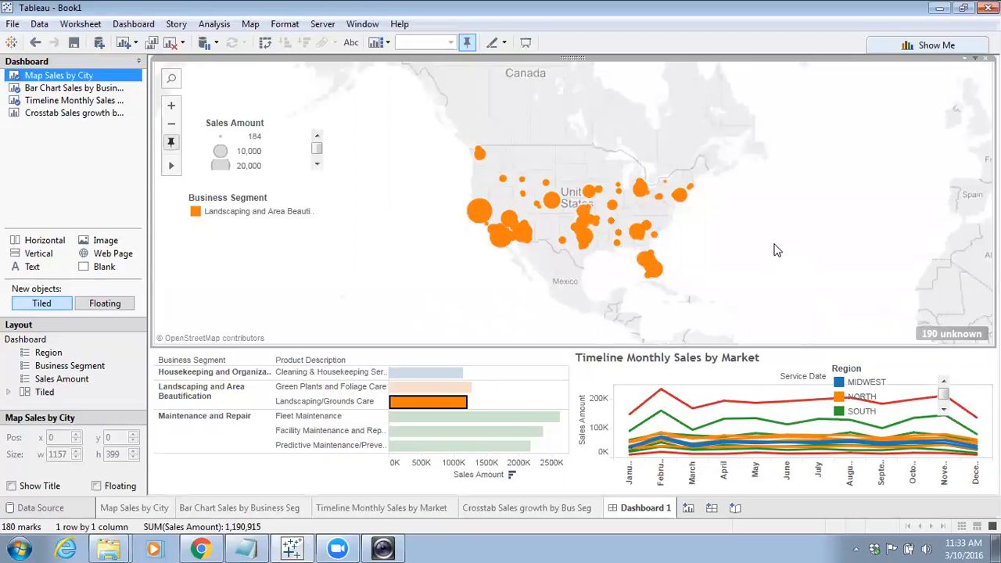
pyautogui.scroll(2, 776, 248)
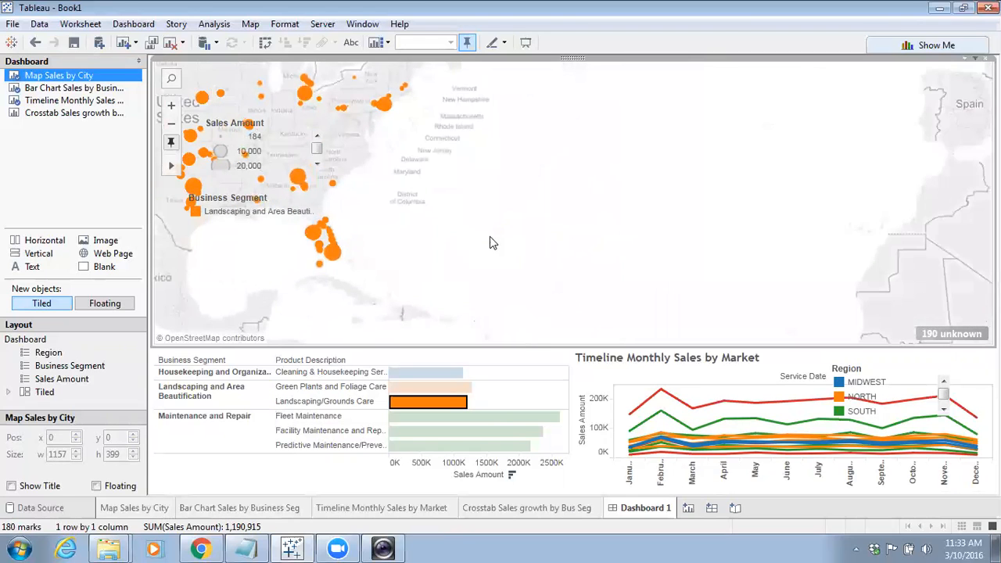
pyautogui.moveTo(491, 241); pyautogui.dragTo(724, 276)
pyautogui.scroll(-2, 735, 278)
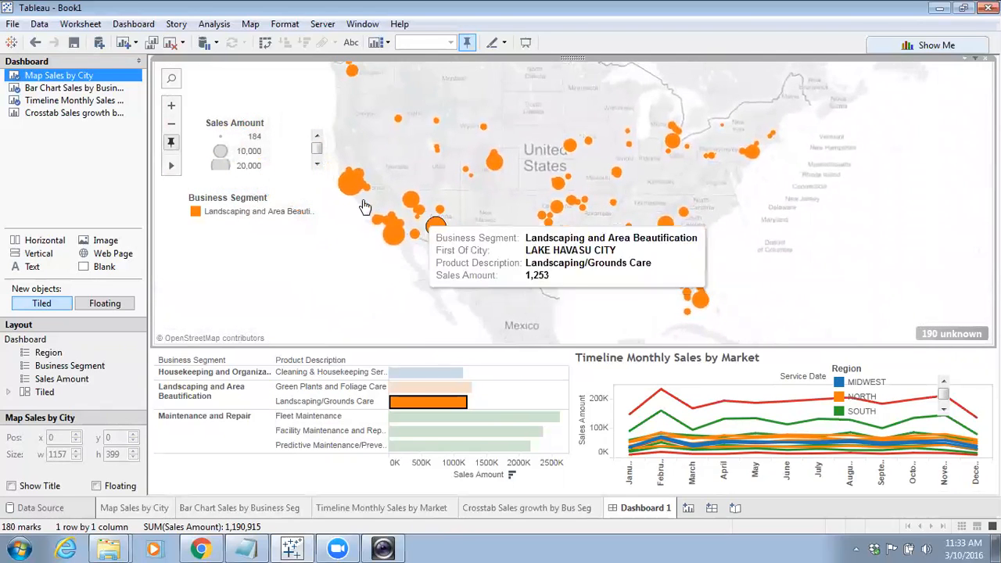
pyautogui.click(172, 145)
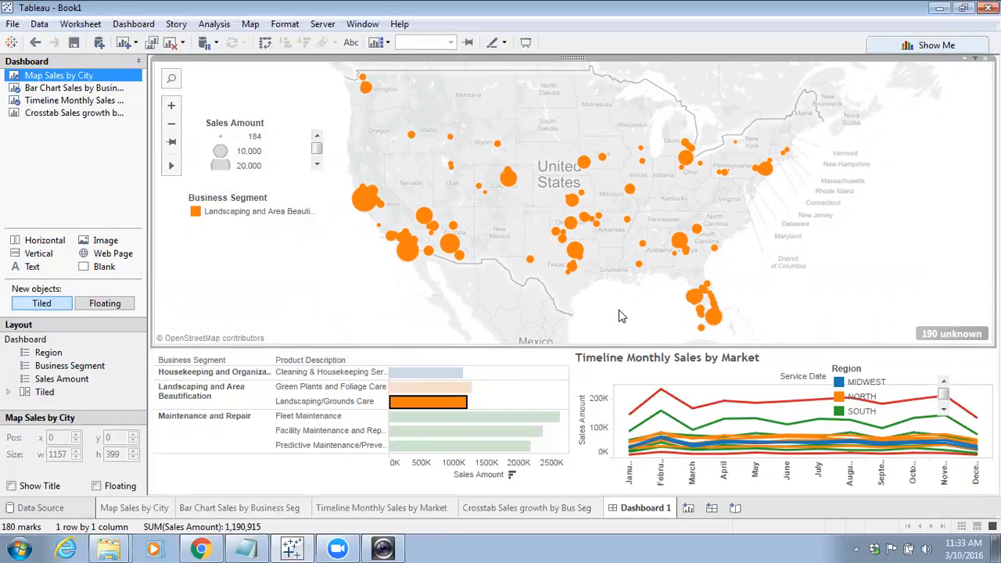
pyautogui.scroll(3, 617, 316)
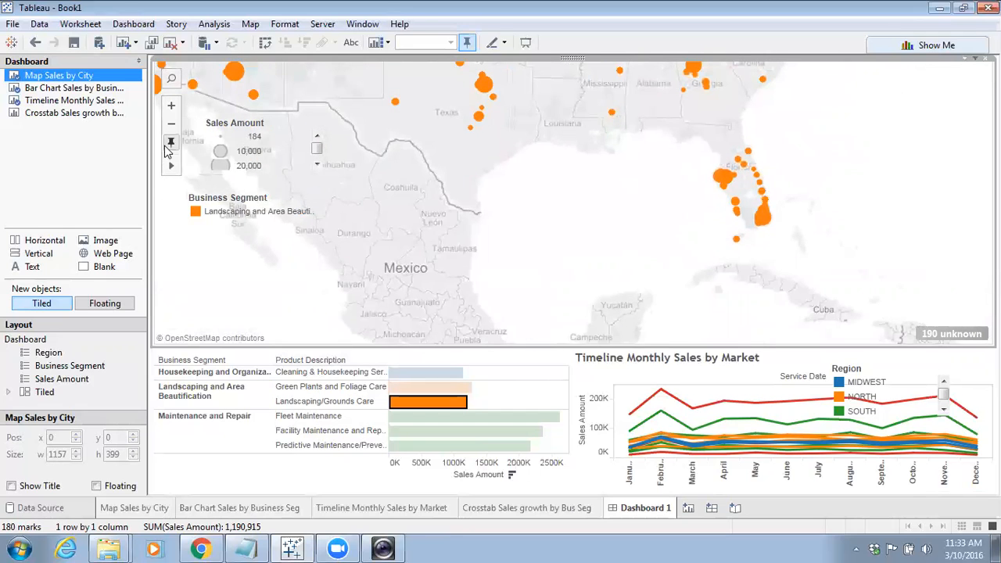
pyautogui.click(169, 144)
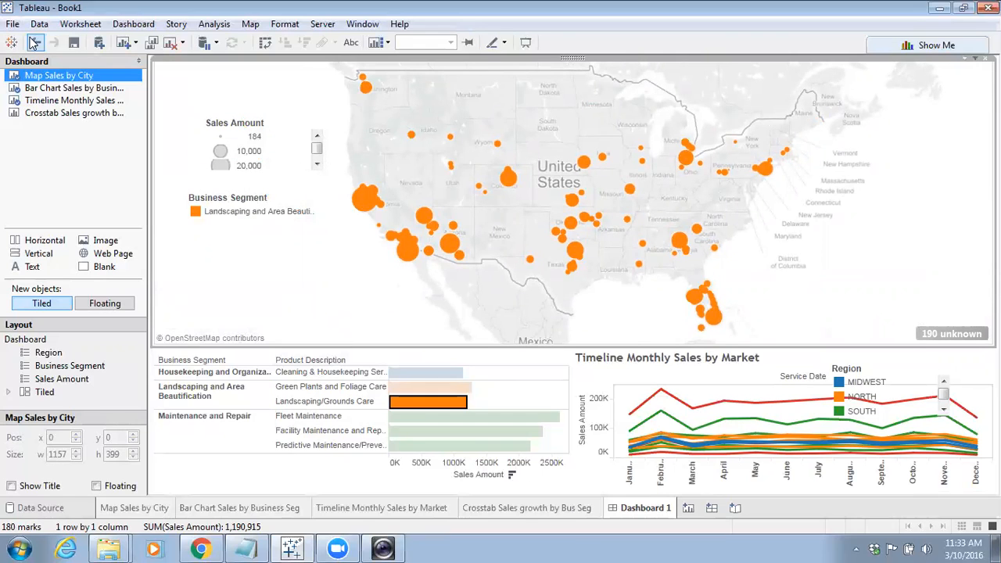
# Undo the recent map view changes and the last bar chart sort step by step
pyautogui.click(33, 43)
pyautogui.click(34, 43)
pyautogui.click(34, 43)
pyautogui.click(34, 43)
pyautogui.click(34, 43)
pyautogui.click(33, 43)
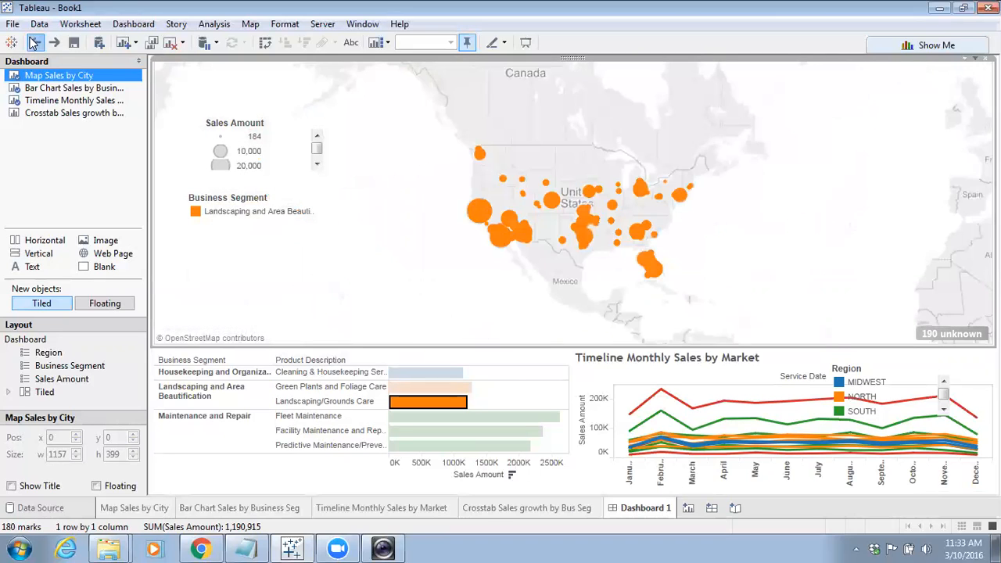
pyautogui.click(33, 43)
pyautogui.click(34, 43)
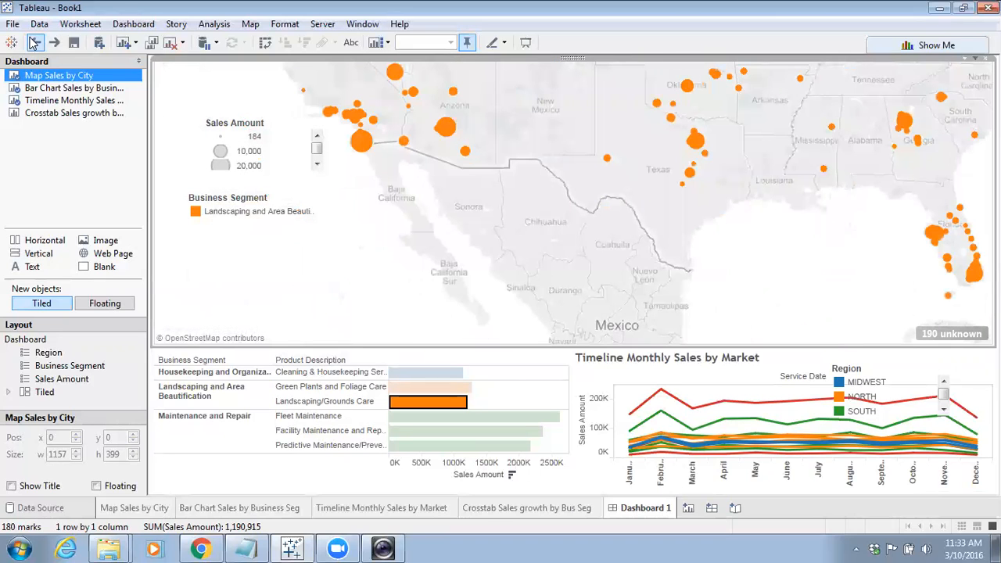
pyautogui.click(34, 43)
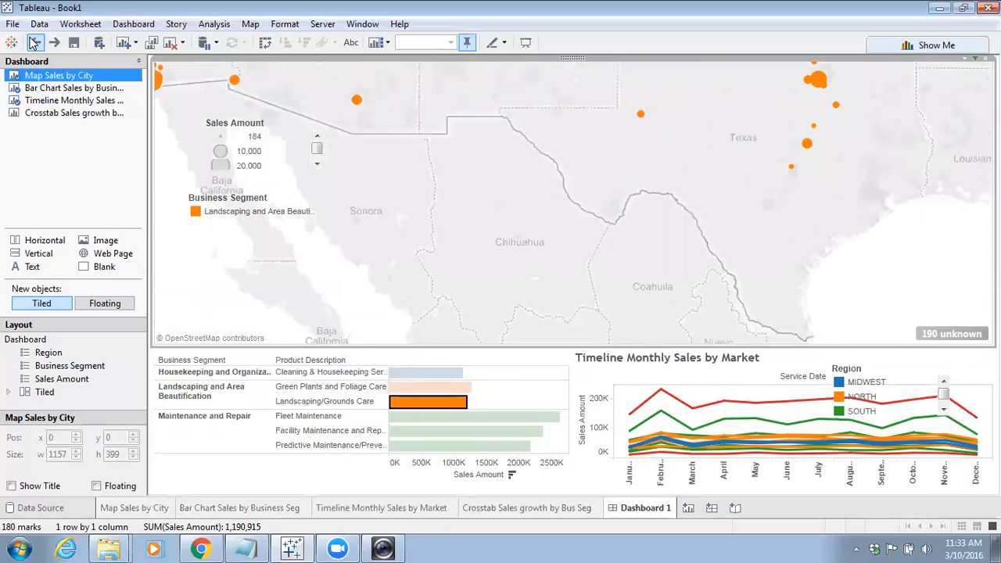
pyautogui.click(33, 43)
pyautogui.click(34, 43)
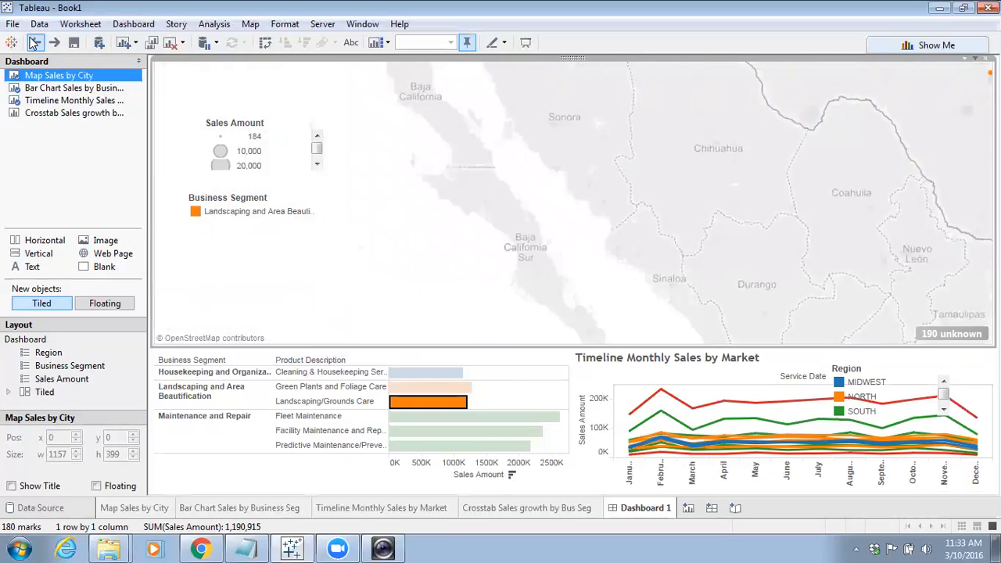
pyautogui.click(34, 43)
pyautogui.click(34, 43)
pyautogui.click(33, 43)
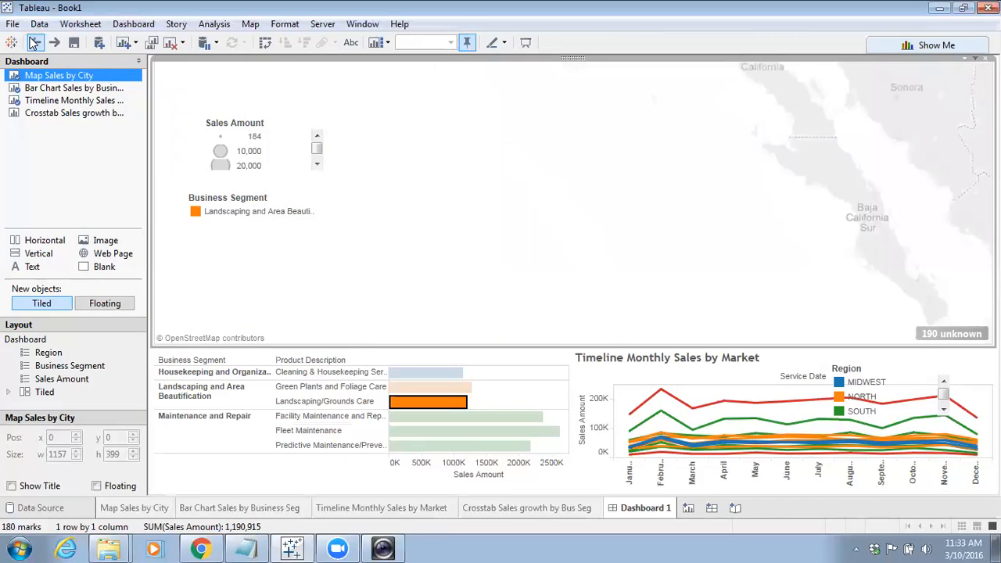
# Undo the remaining map zoom and pan changes
pyautogui.click(33, 43)
pyautogui.click(33, 43)
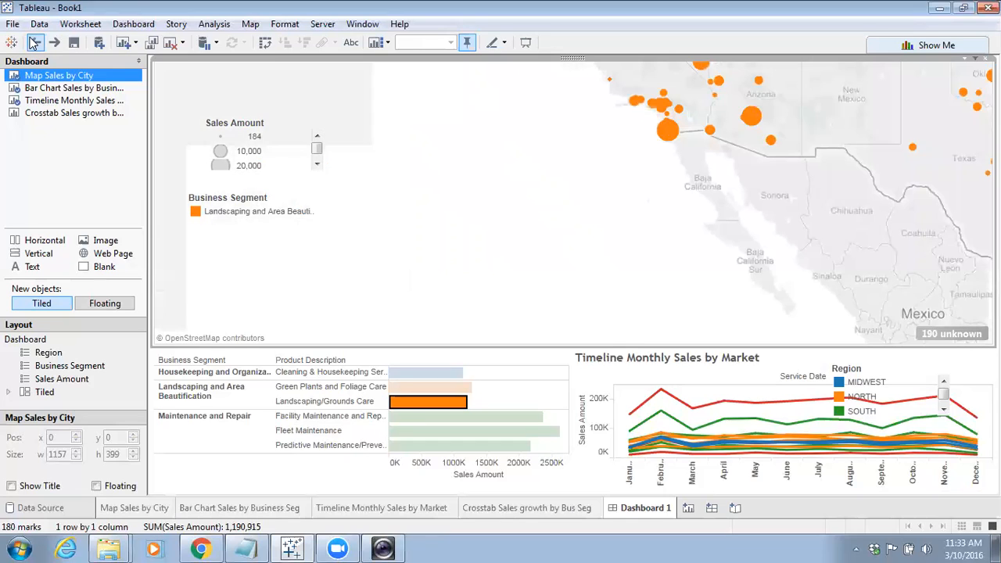
pyautogui.click(34, 43)
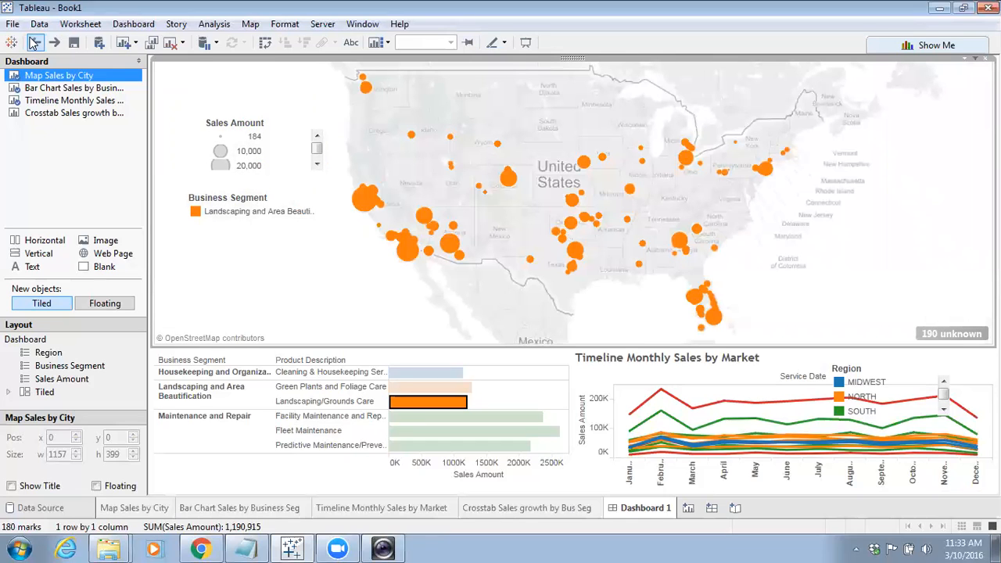
pyautogui.click(33, 43)
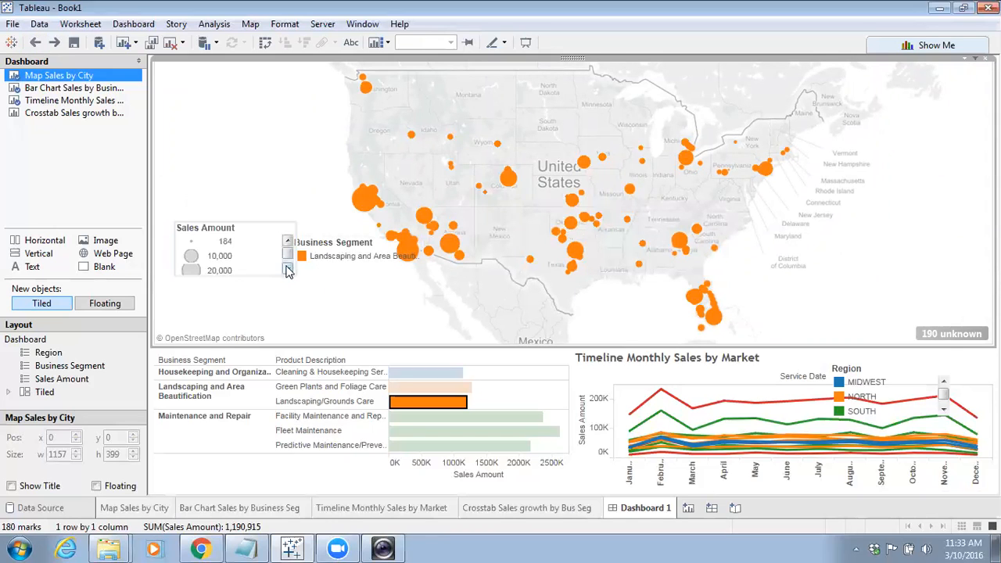
# Move the floating Sales Amount legend higher up on the map
pyautogui.click(227, 231)
pyautogui.moveTo(231, 218); pyautogui.dragTo(210, 167)
pyautogui.doubleClick(814, 304)
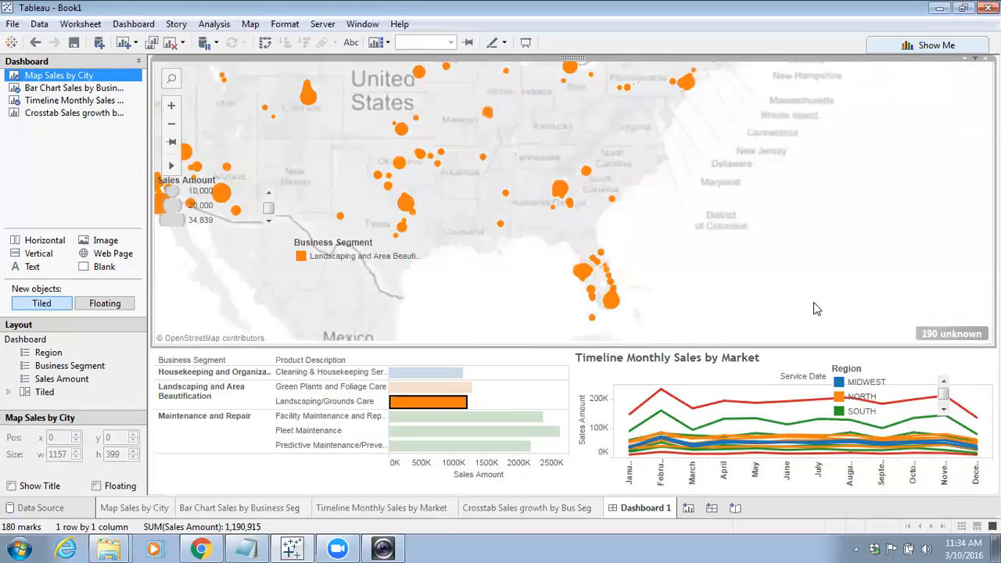
pyautogui.moveTo(547, 262); pyautogui.dragTo(895, 301)
pyautogui.moveTo(569, 268); pyautogui.dragTo(719, 335)
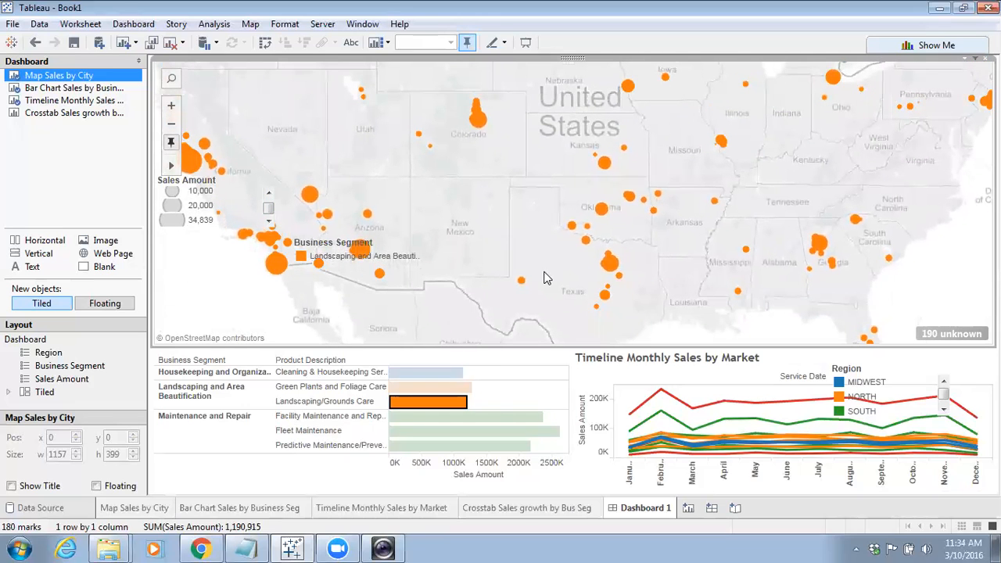
# Test the dashboard filter actions by selecting a bar, map cities and a timeline point, clearing each selection
pyautogui.click(462, 388)
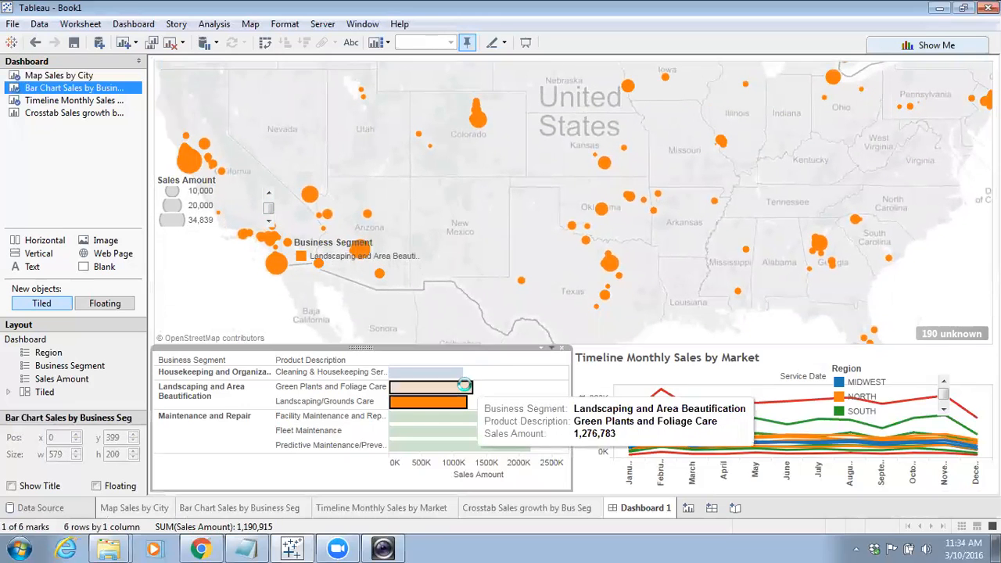
pyautogui.click(265, 477)
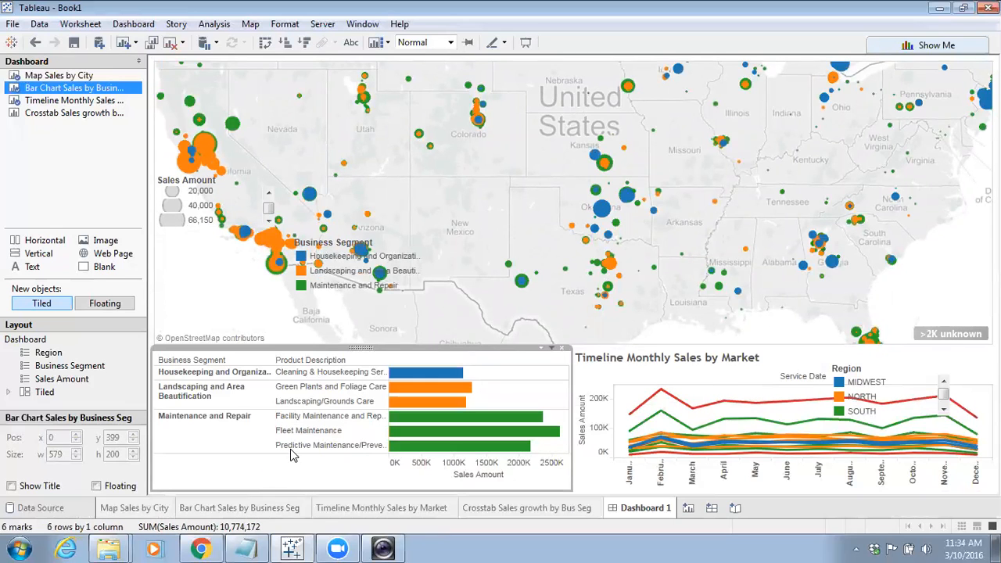
pyautogui.click(522, 281)
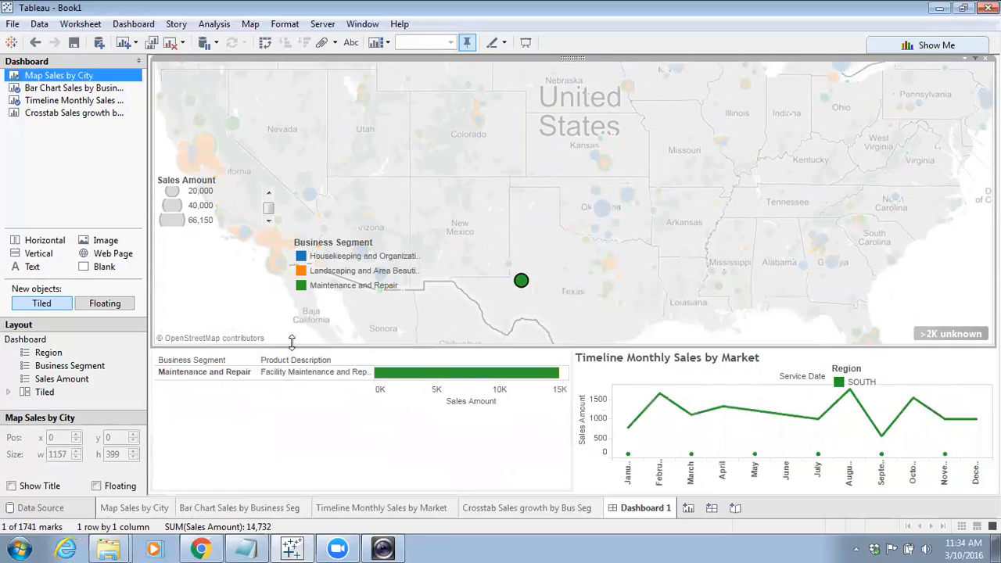
pyautogui.click(242, 307)
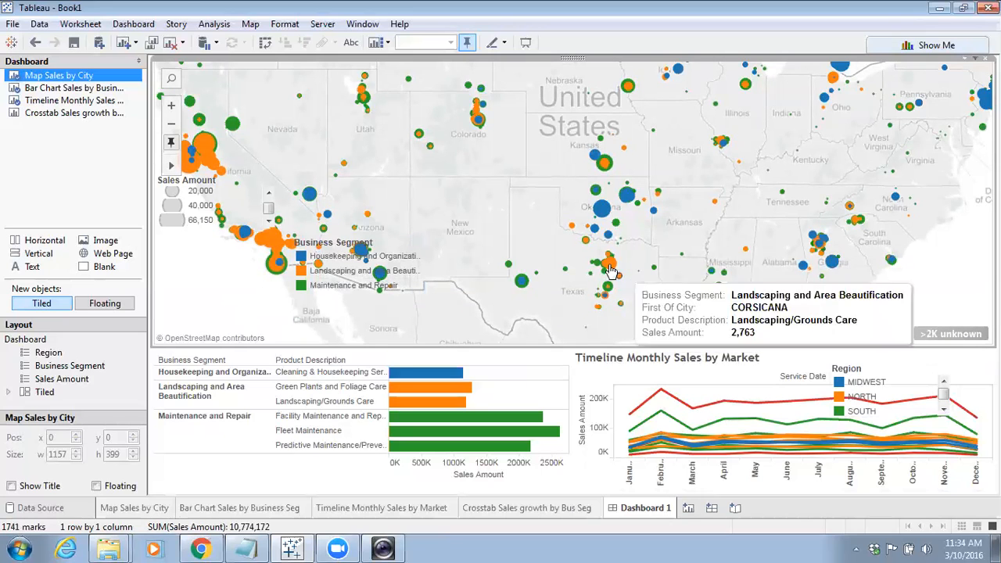
pyautogui.click(600, 213)
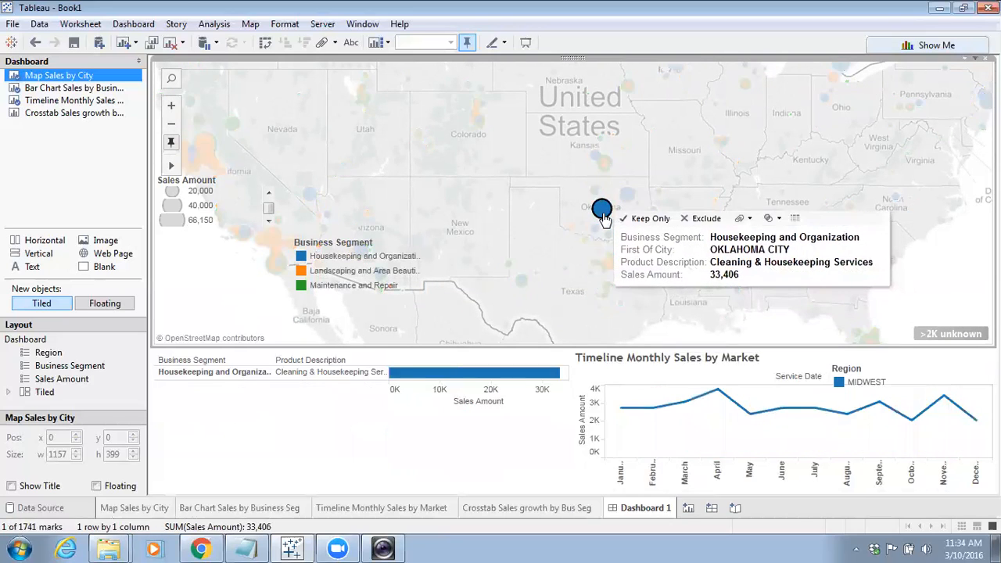
pyautogui.click(940, 287)
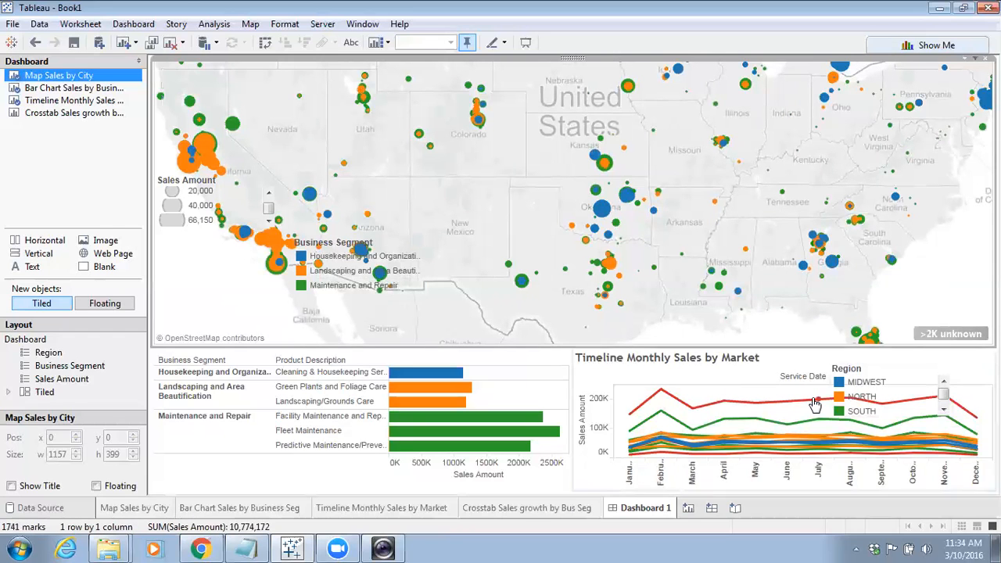
pyautogui.click(786, 401)
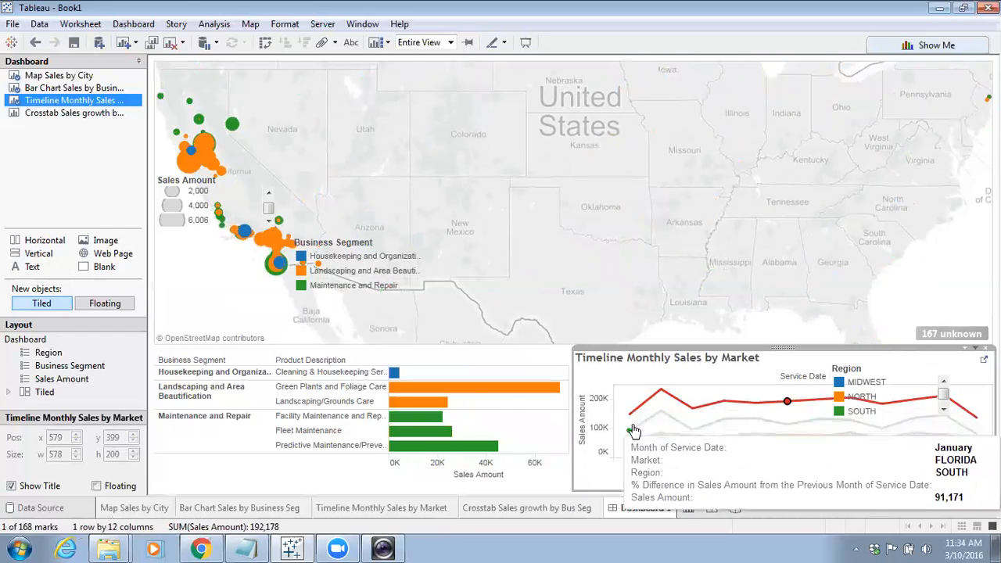
pyautogui.click(593, 379)
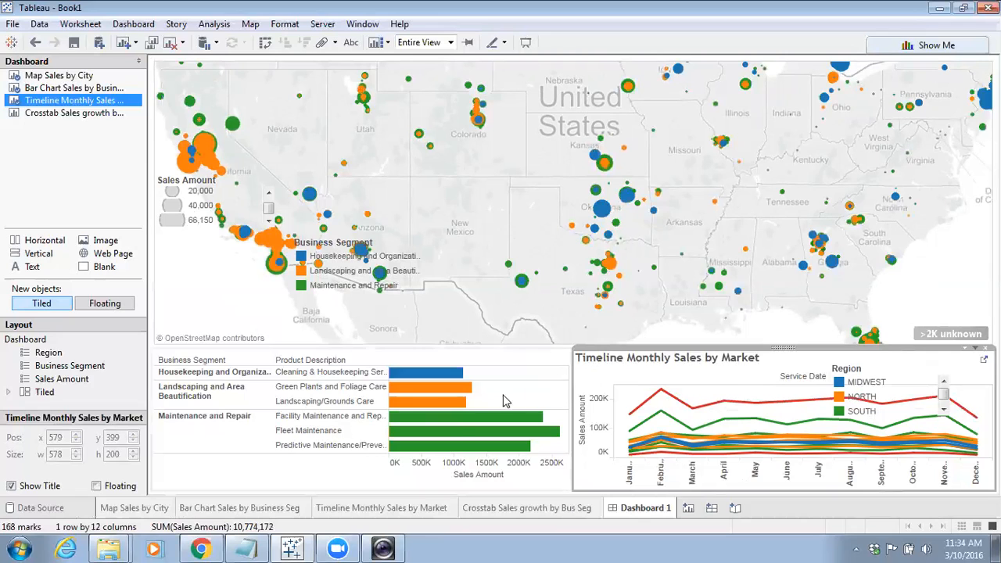
pyautogui.click(440, 385)
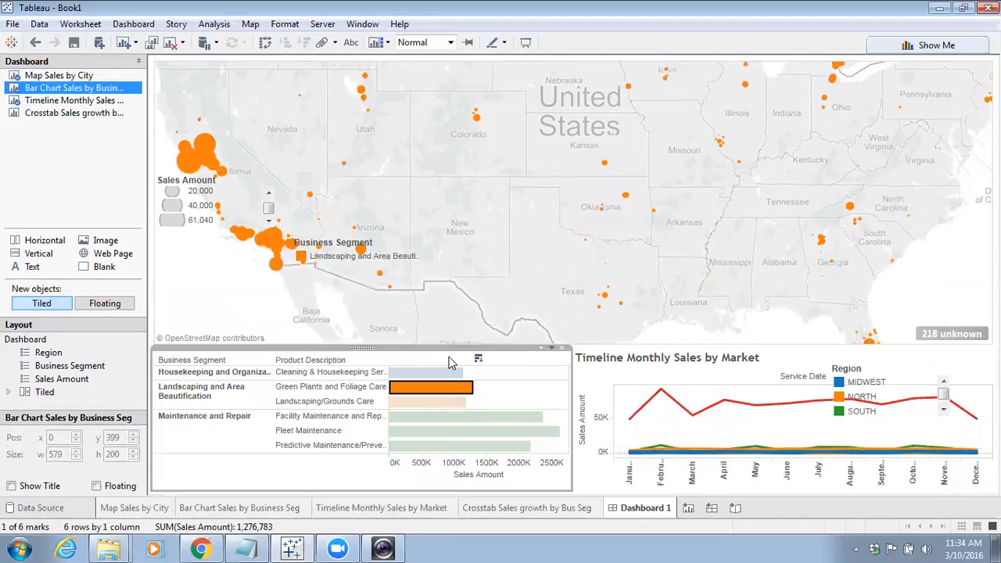
pyautogui.click(272, 473)
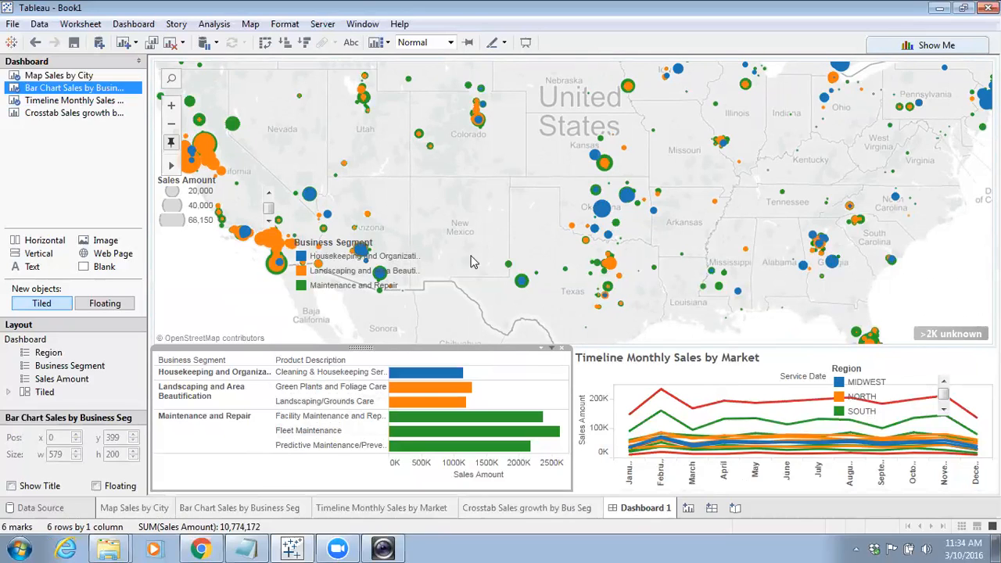
# Create a new story and place the Map Sales by City sheet on its first story point
pyautogui.click(736, 509)
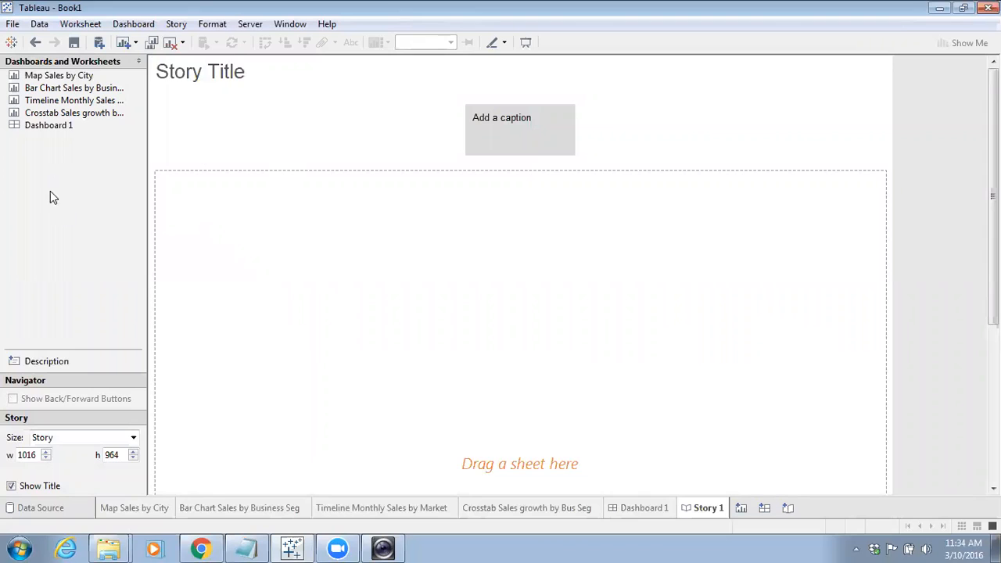
pyautogui.moveTo(53, 103)
pyautogui.moveTo(56, 81)
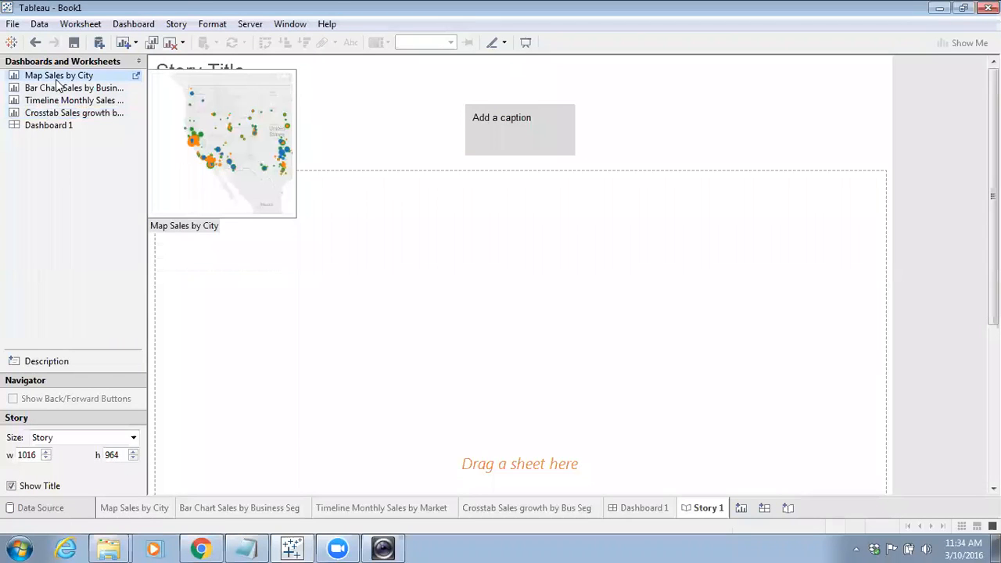
pyautogui.moveTo(57, 78); pyautogui.dragTo(500, 211)
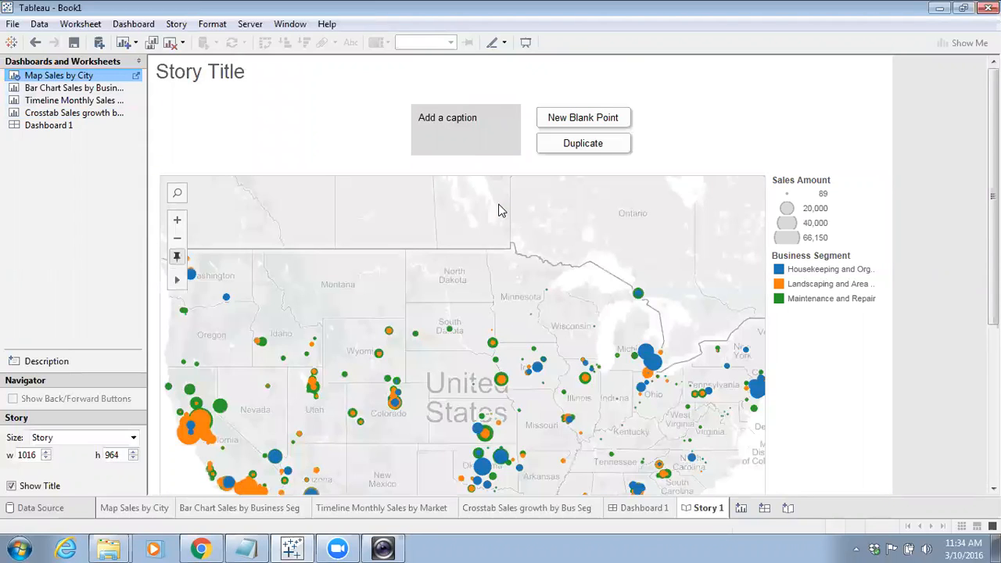
# Caption the first story point 'Overall Sales look ok'
pyautogui.click(473, 118)
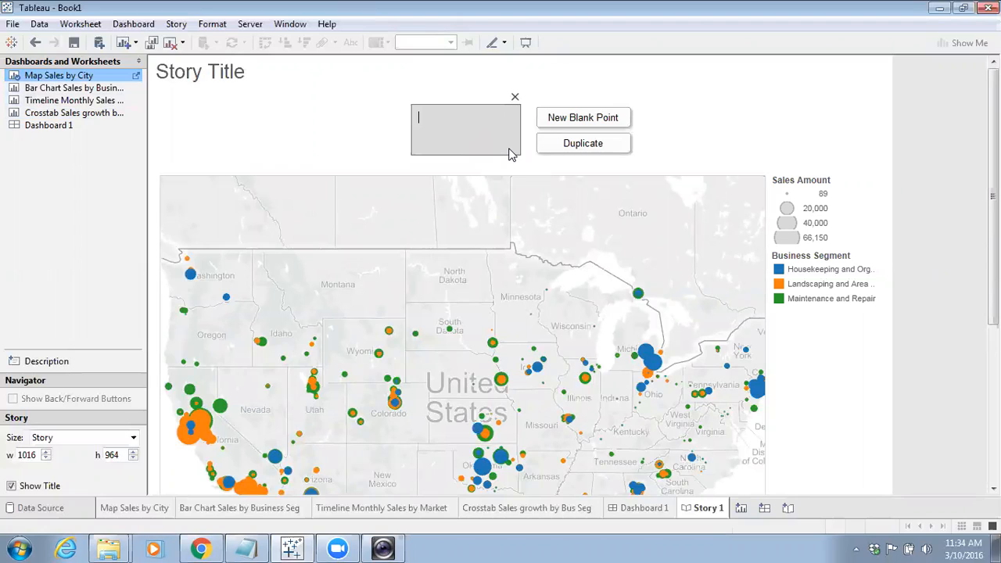
pyautogui.write('Overall Sales look ok')
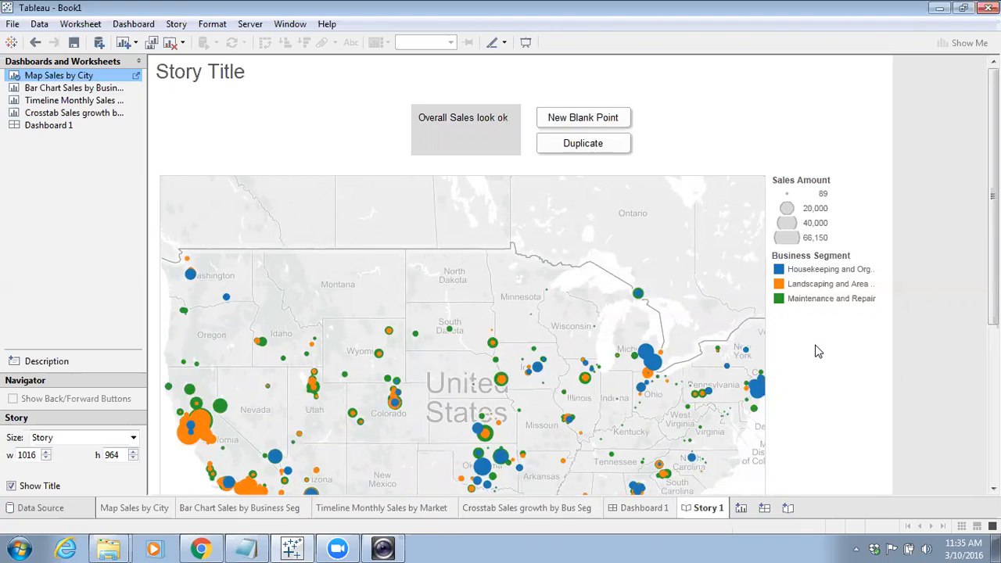
# Highlight the Housekeeping and Organization segment on the map and save it as a new story point captioned 'But not accross all'
pyautogui.click(818, 270)
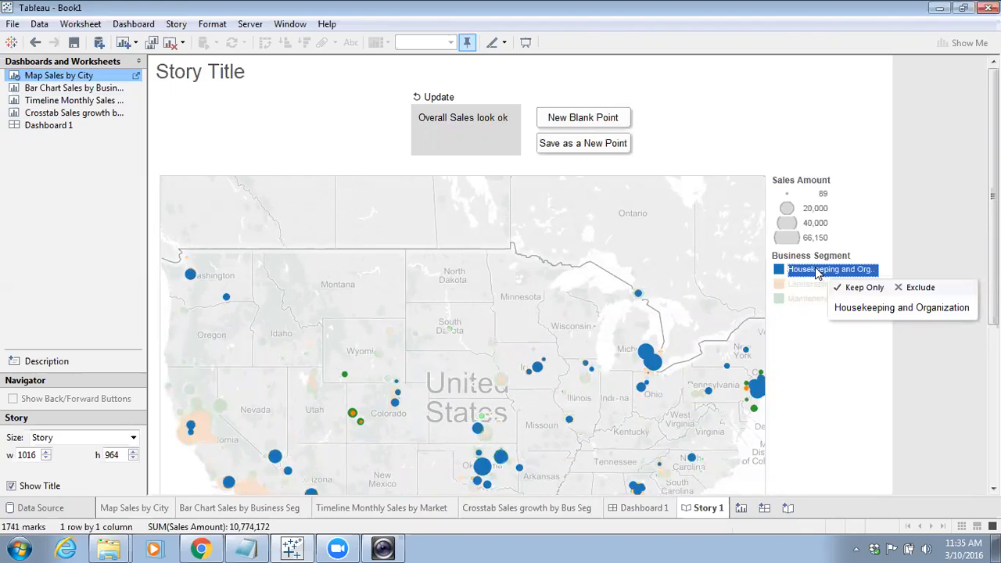
pyautogui.click(593, 144)
pyautogui.click(538, 129)
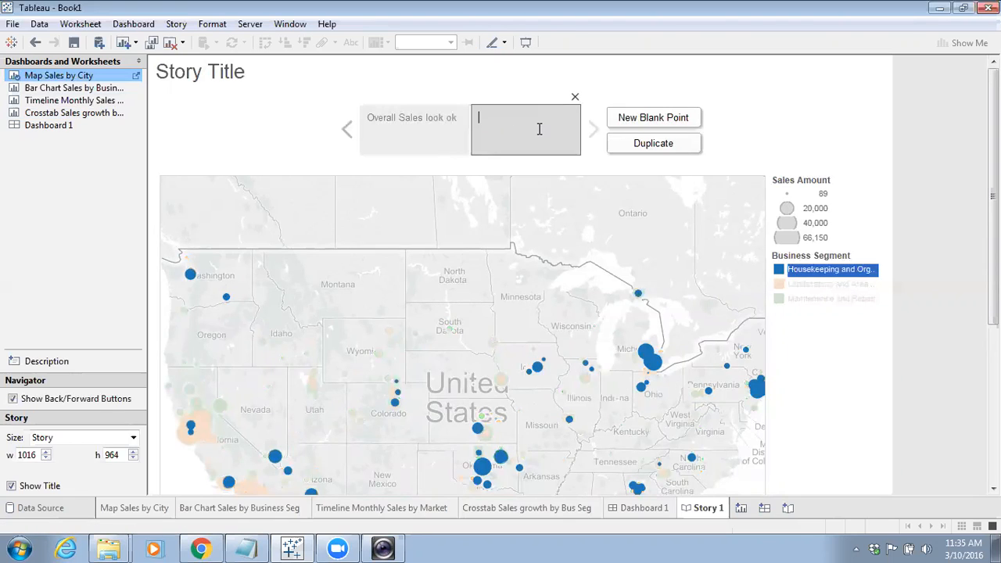
pyautogui.write('But not accross all')
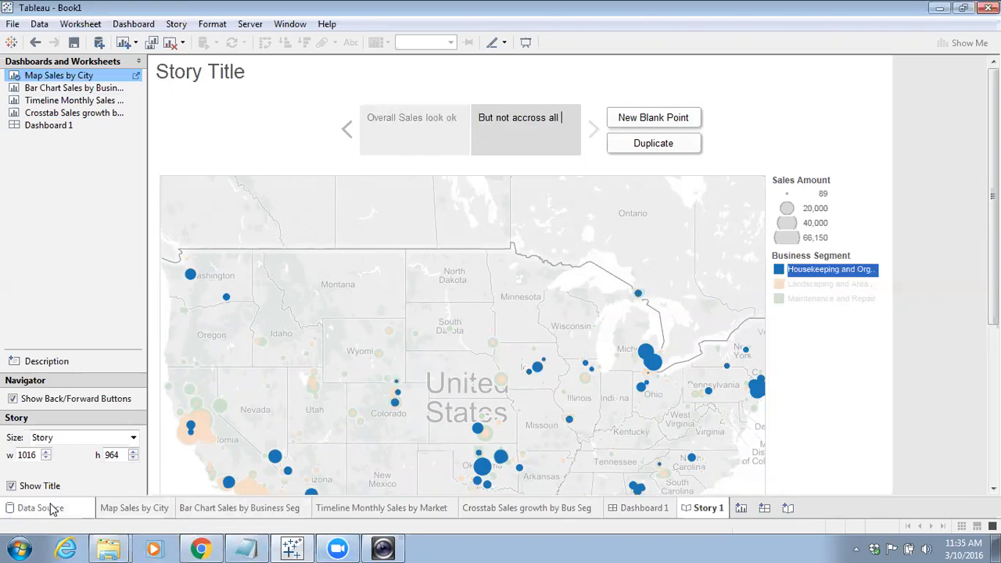
# Complete the second story point's caption as 'But not accross all Business segments'
pyautogui.click(143, 513)
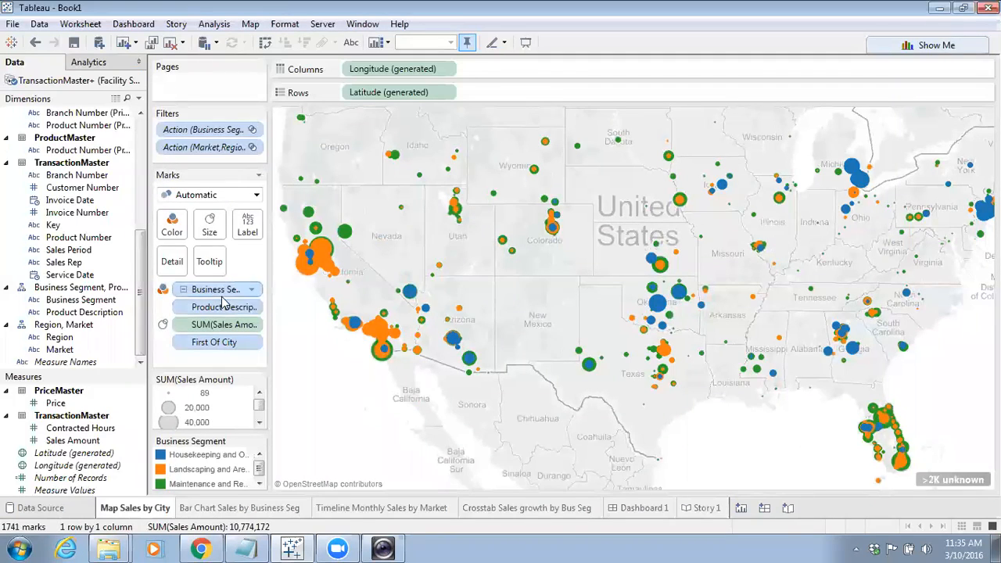
pyautogui.click(247, 508)
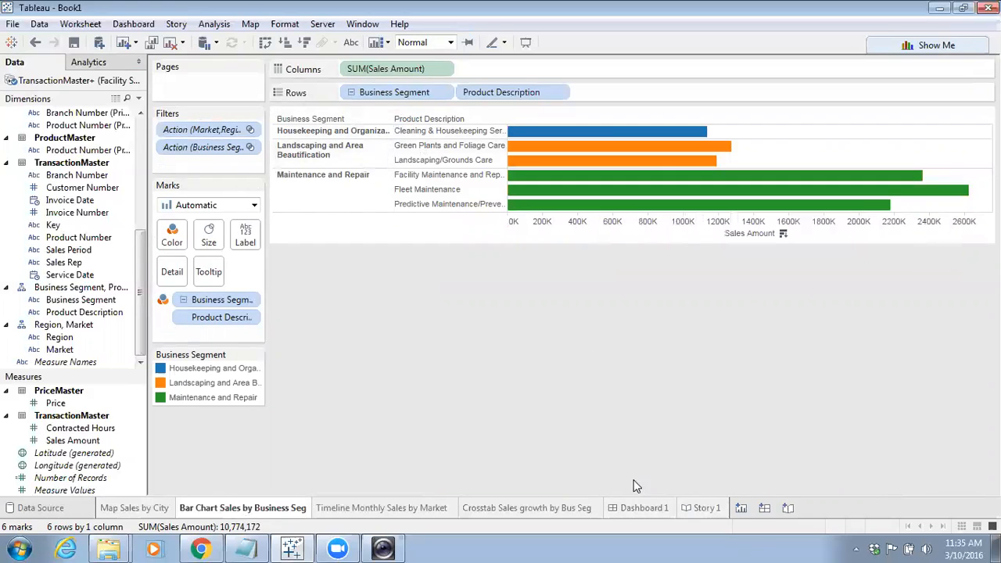
pyautogui.click(701, 507)
pyautogui.doubleClick(563, 127)
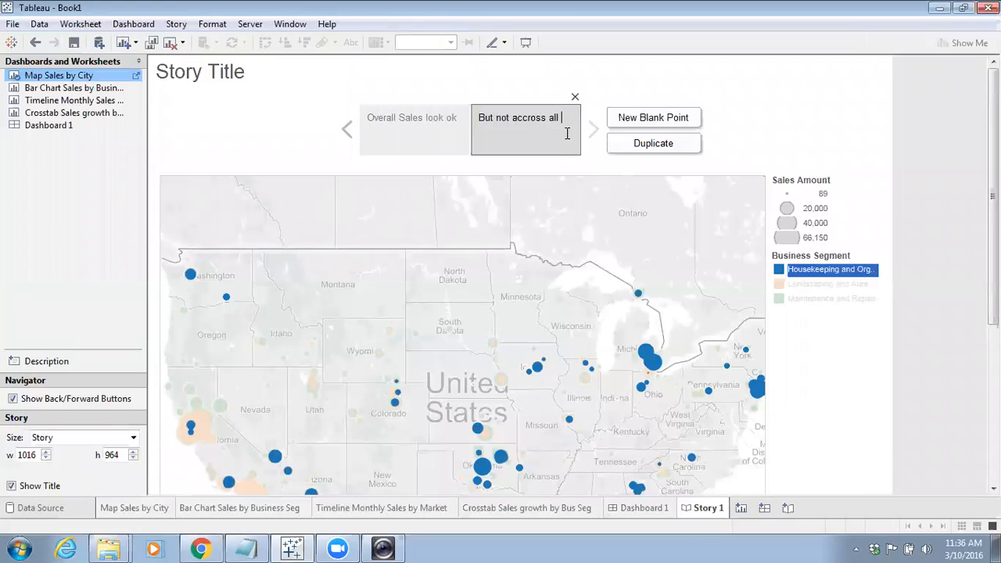
pyautogui.write('Business segments')
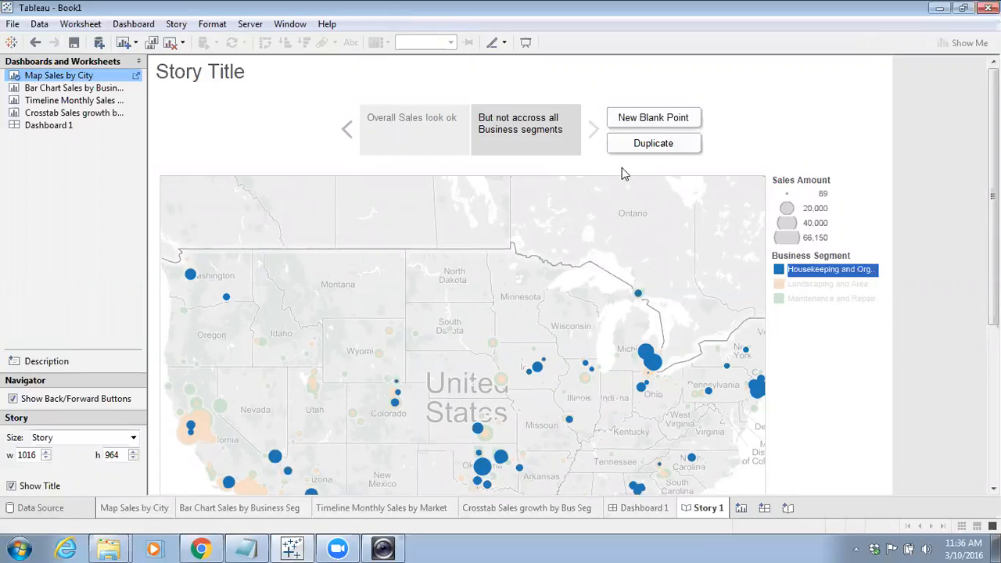
# Add the Bar Chart Sales by Business Seg sheet to the story as a new story point
pyautogui.click(84, 90)
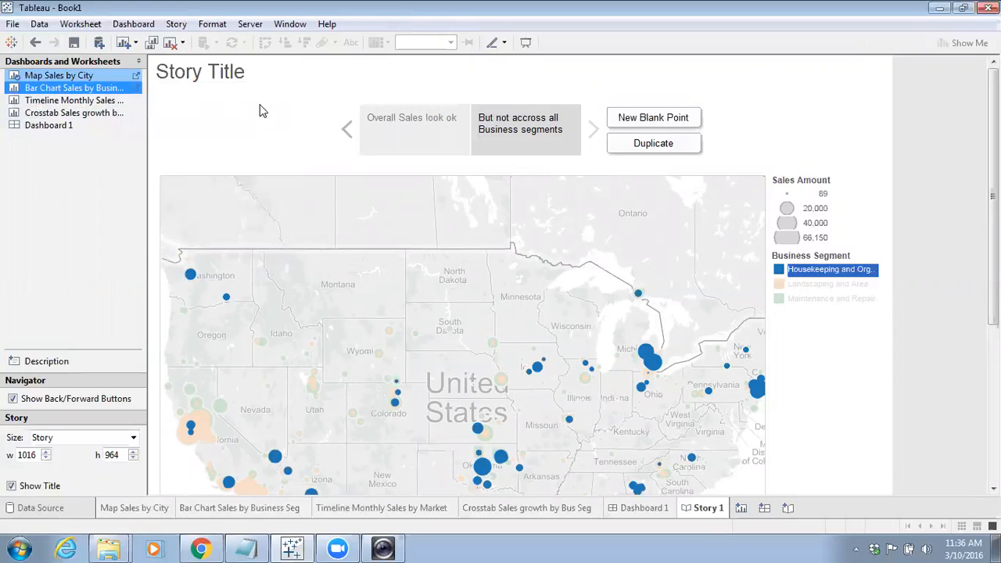
pyautogui.doubleClick(43, 90)
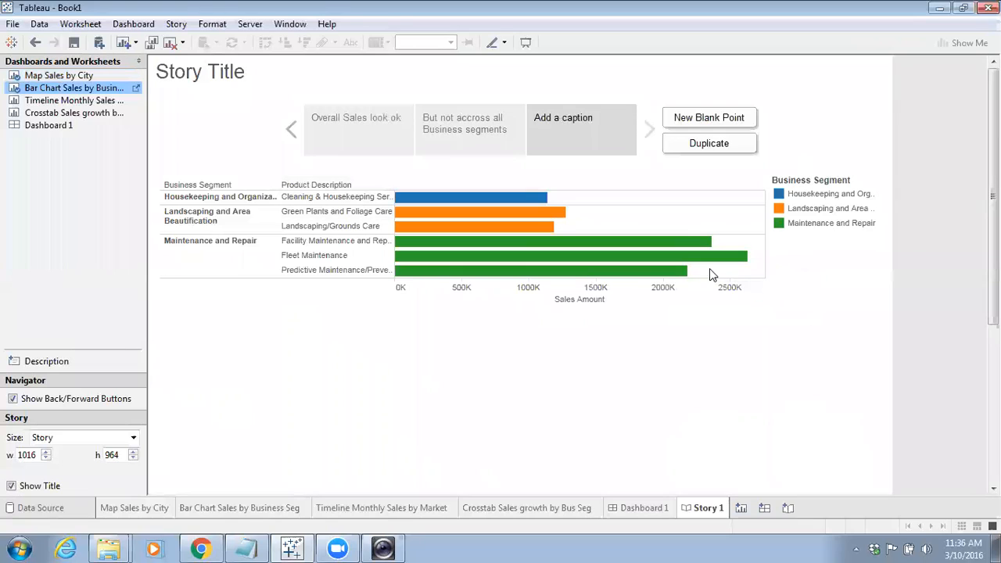
pyautogui.moveTo(606, 266)
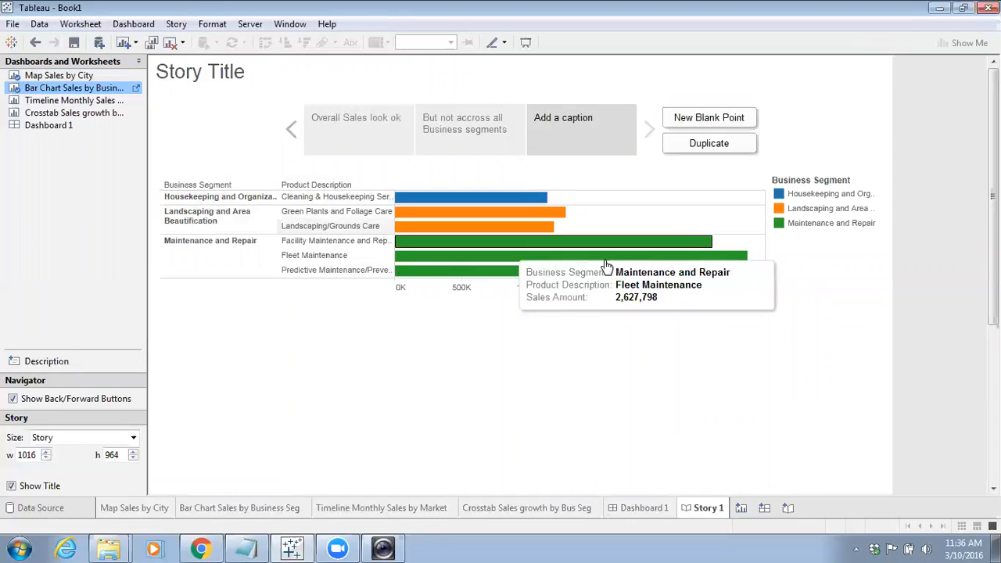
# Collapse the bar chart's Business Segment hierarchy so only segment totals show, then return to the story
pyautogui.click(136, 88)
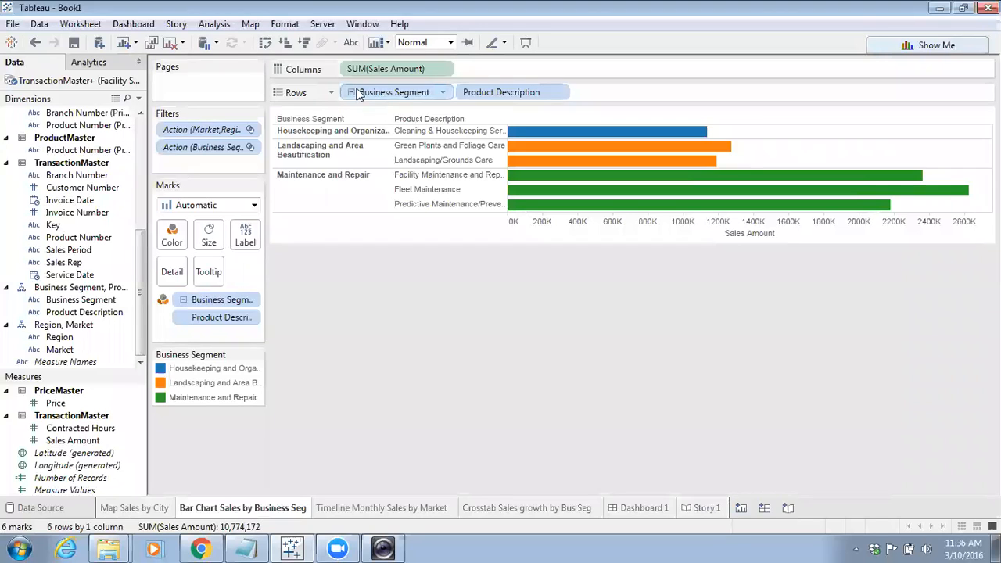
pyautogui.click(351, 93)
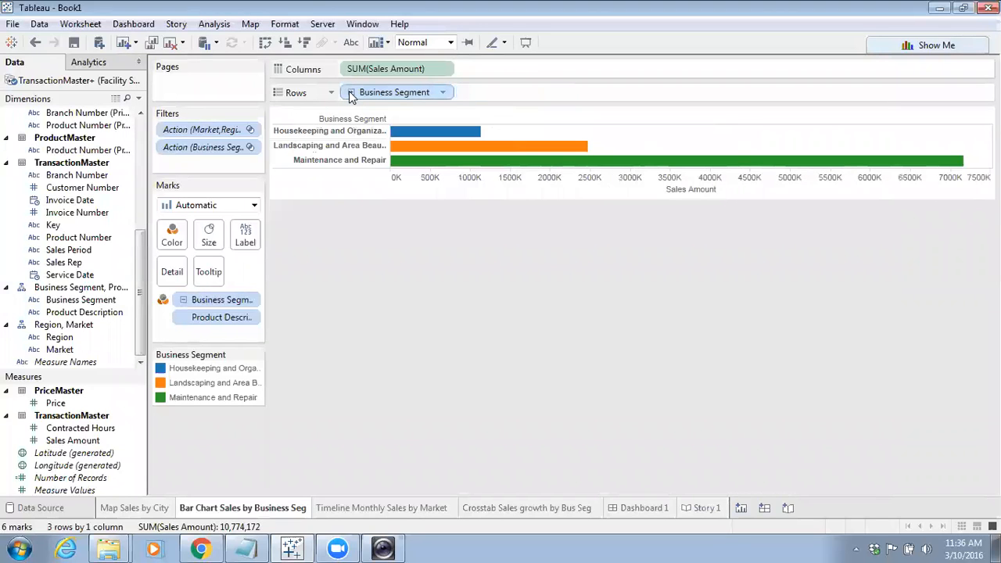
pyautogui.click(706, 508)
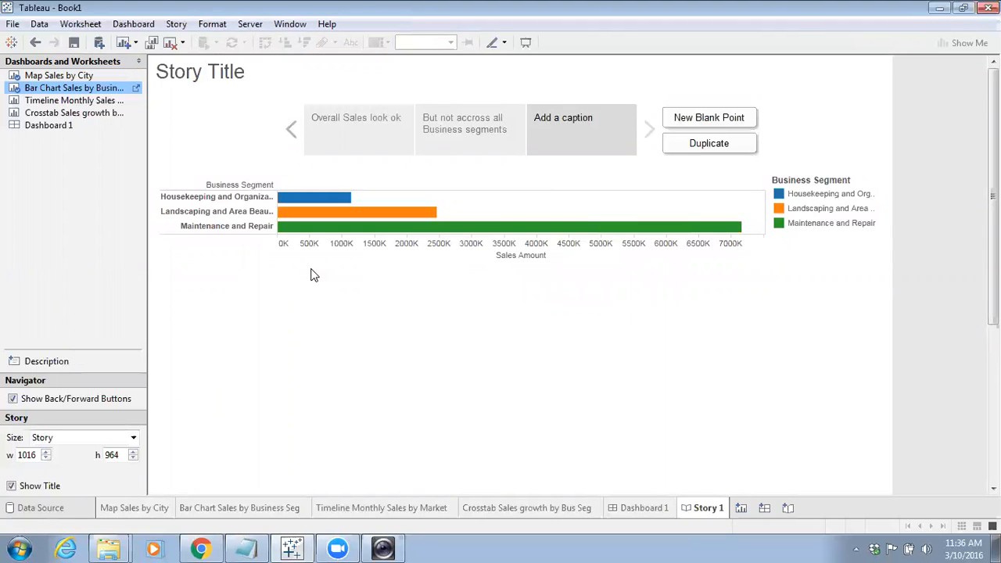
# Caption the third story point 'House Keeping is dragging as down'
pyautogui.click(568, 123)
pyautogui.write('House Keeping is d')
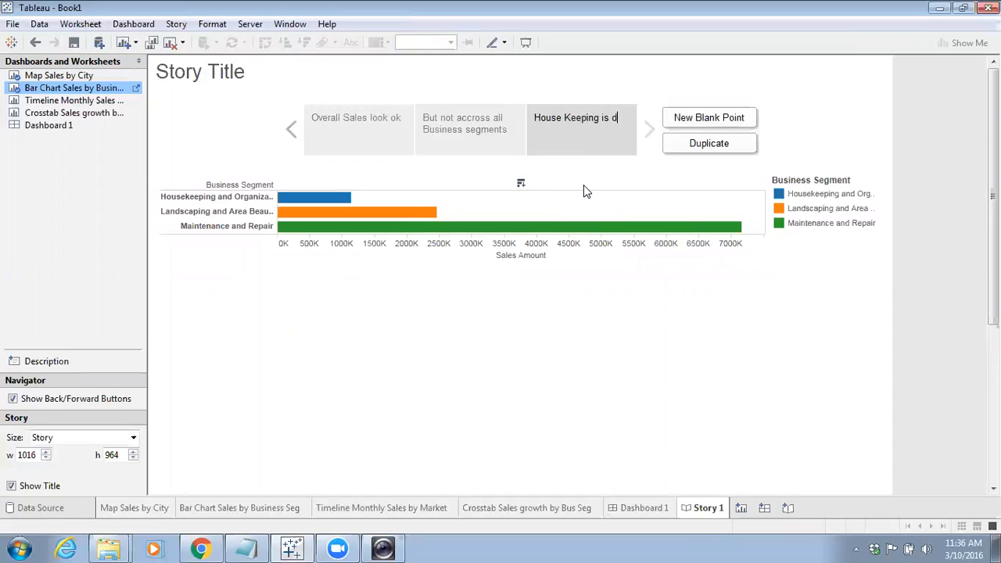
pyautogui.write('ragging as donw')
pyautogui.press('BackSpace')
pyautogui.write('wn')
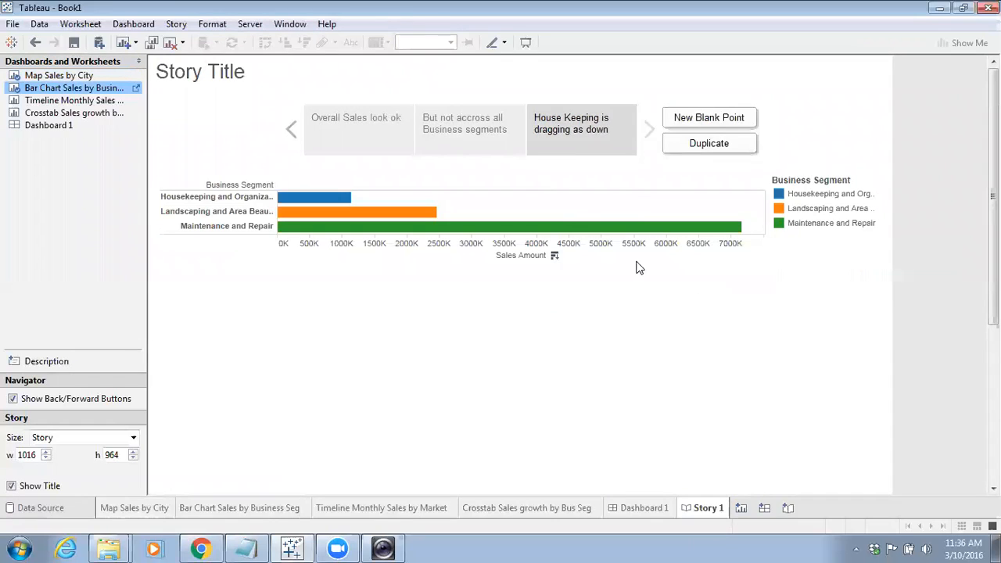
# Inspect the Housekeeping and Landscaping bars' details in the third story point
pyautogui.click(305, 199)
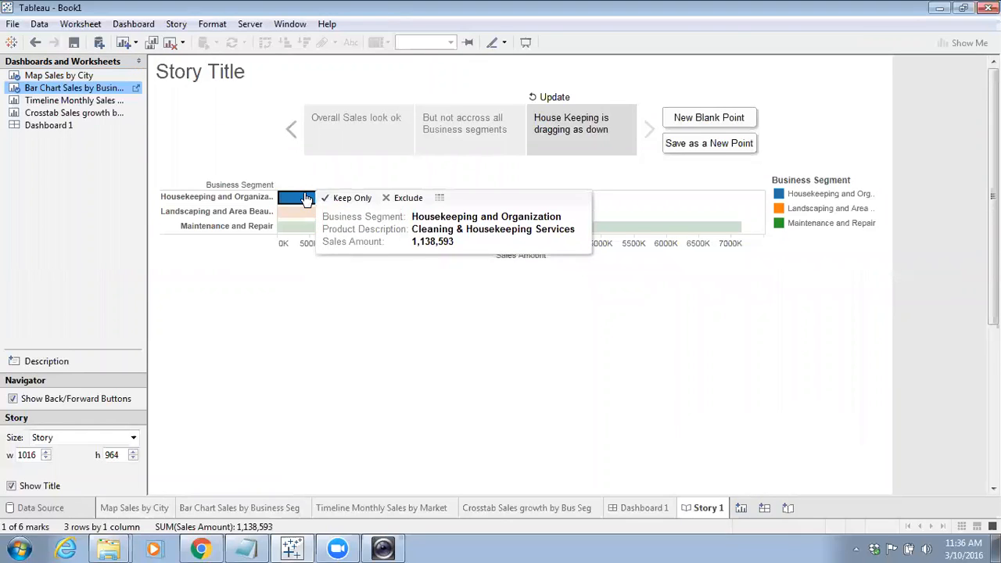
pyautogui.click(301, 297)
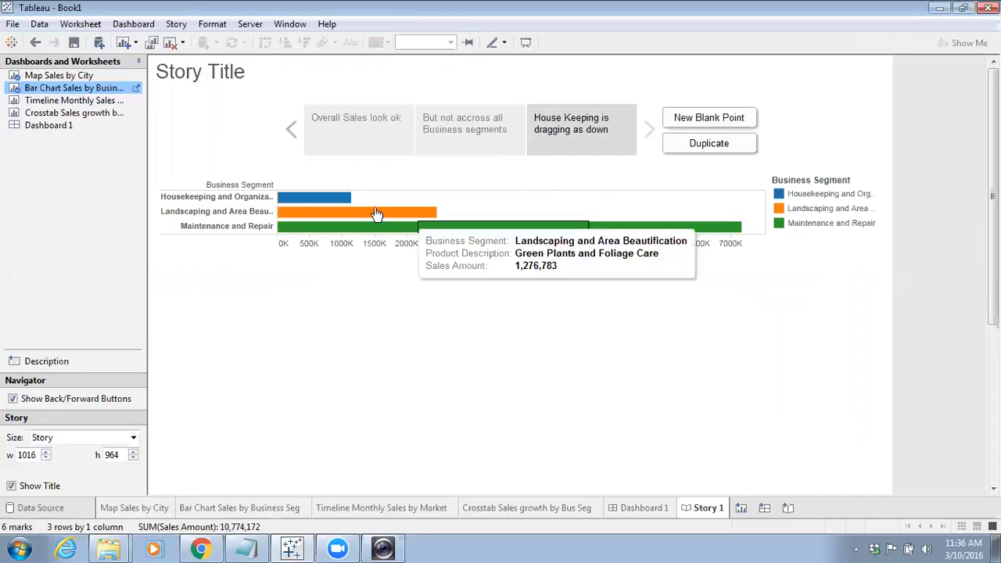
pyautogui.moveTo(47, 92); pyautogui.dragTo(66, 172)
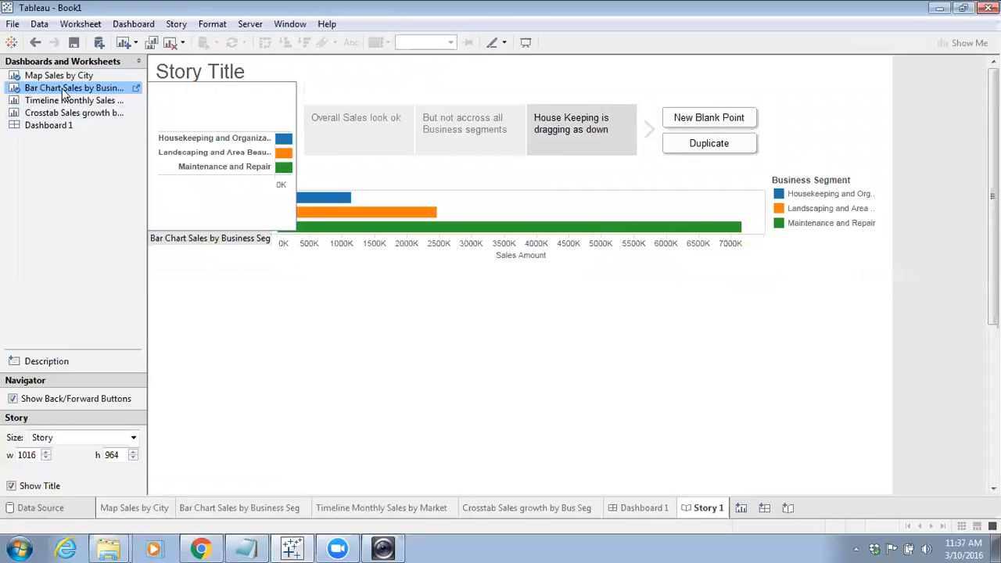
pyautogui.click(701, 117)
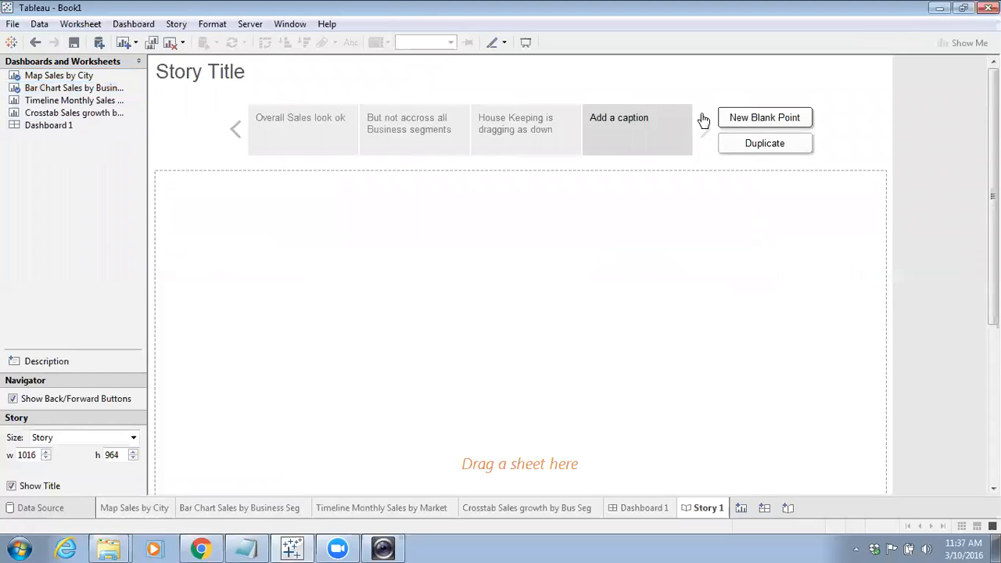
pyautogui.moveTo(56, 90); pyautogui.dragTo(636, 135)
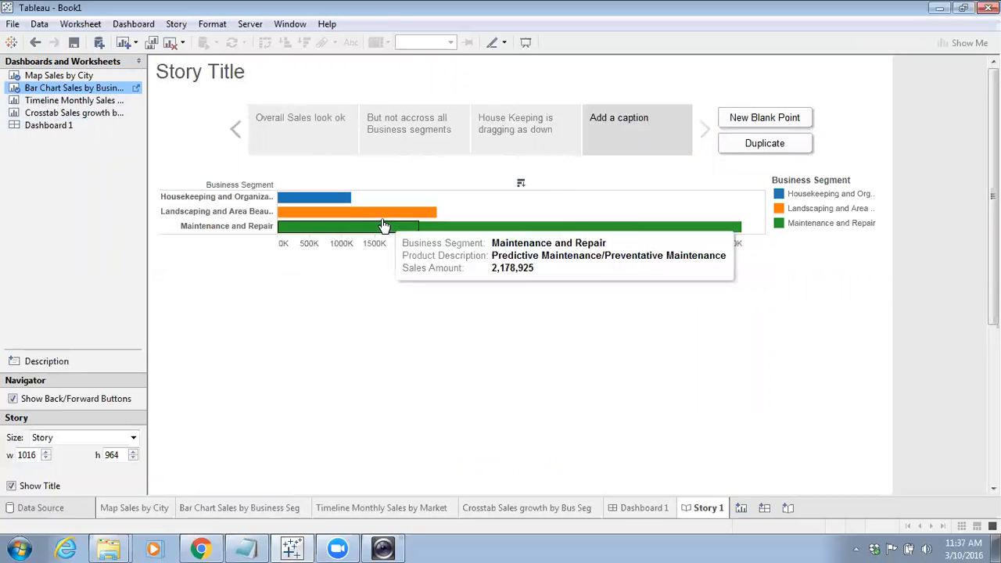
pyautogui.click(136, 88)
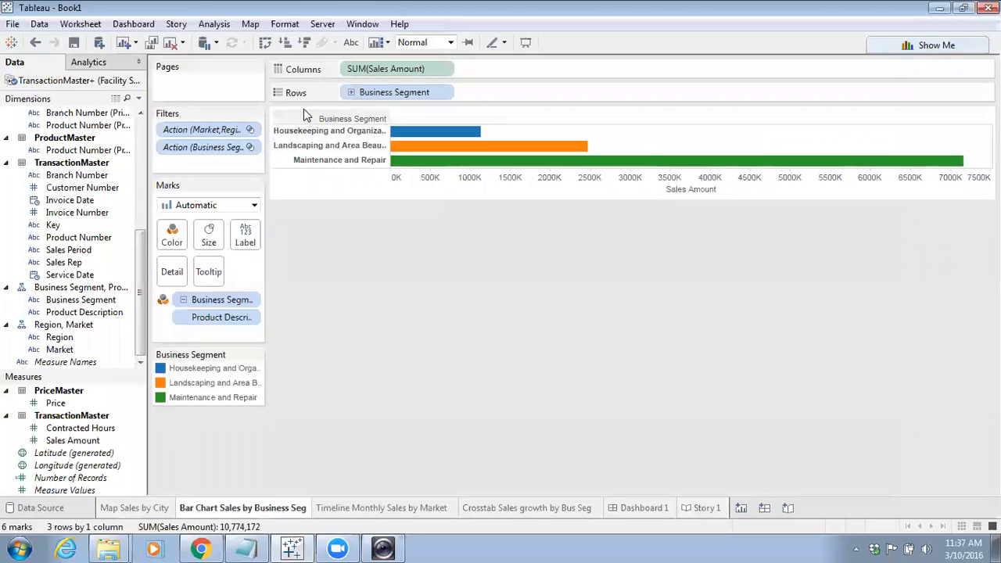
pyautogui.click(352, 92)
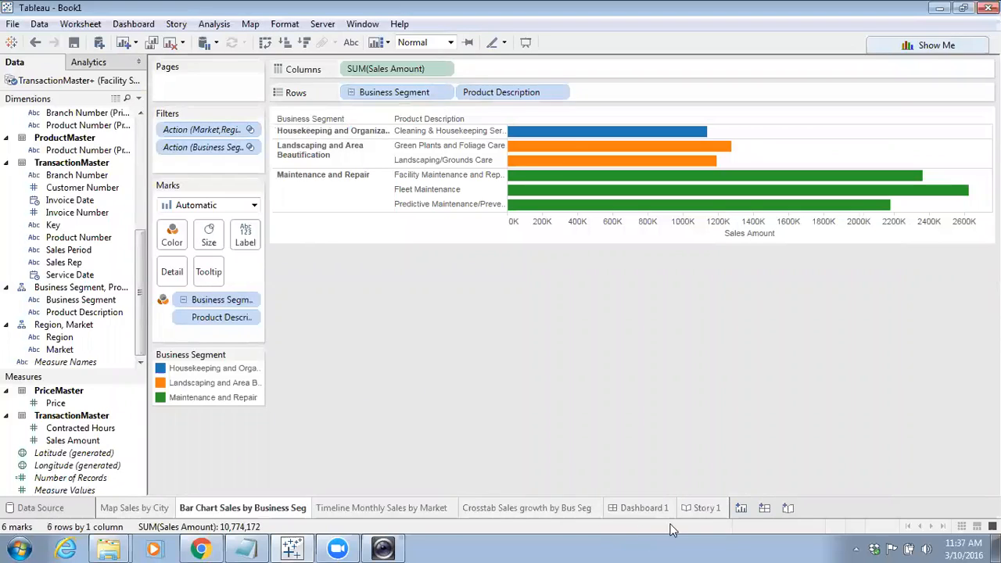
pyautogui.click(706, 510)
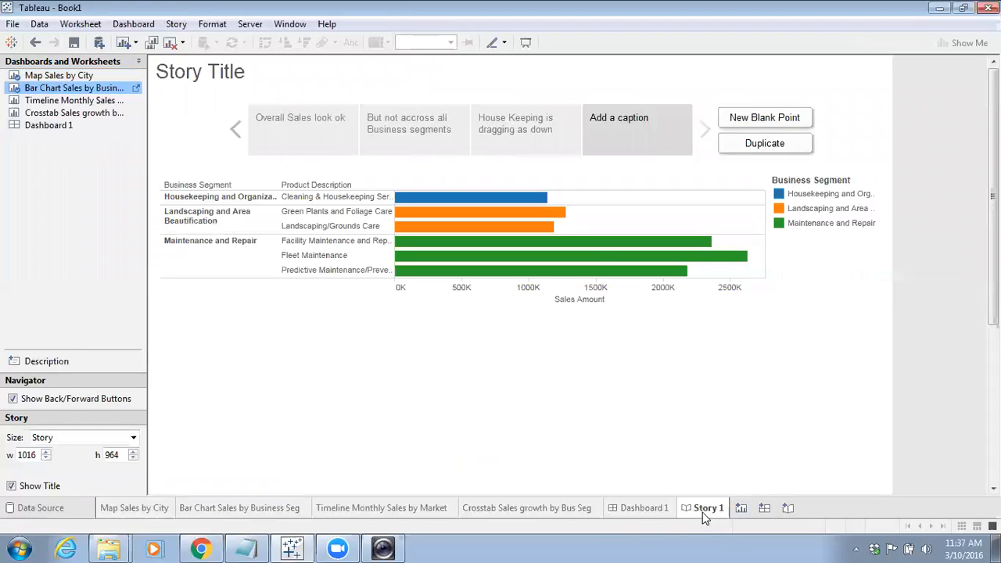
pyautogui.click(503, 129)
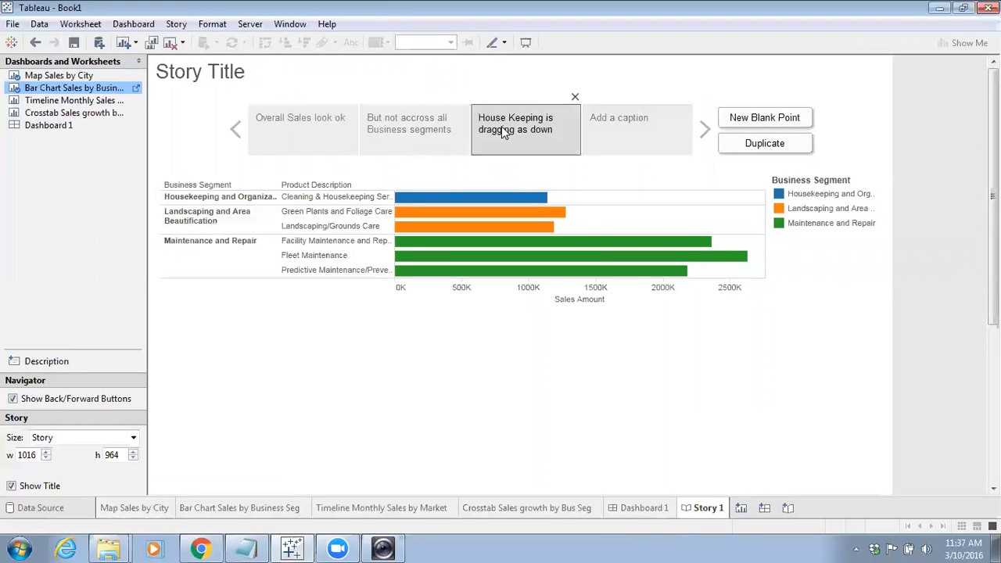
pyautogui.click(619, 124)
pyautogui.click(547, 126)
pyautogui.click(607, 125)
pyautogui.click(686, 97)
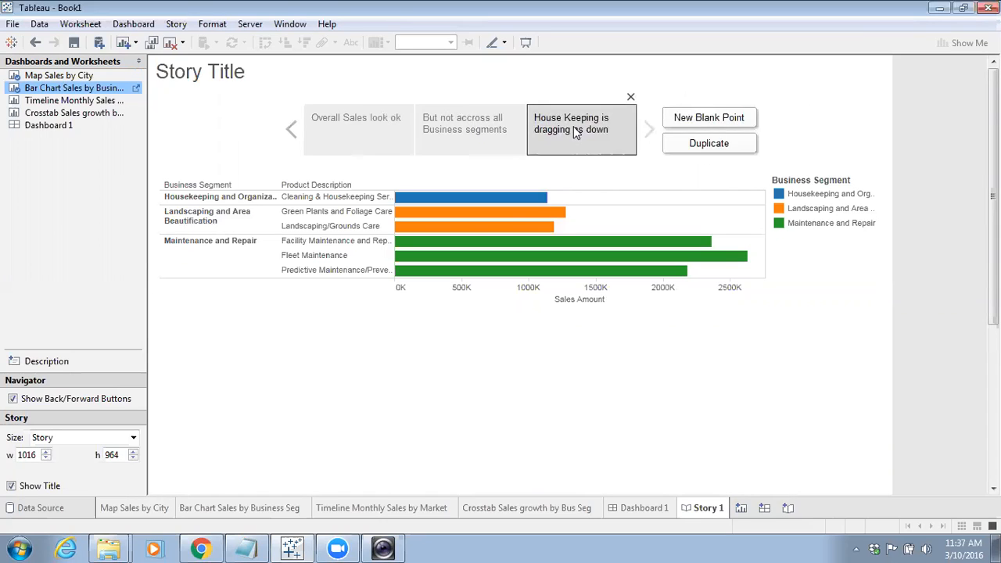
# Collapse the bar chart's Business Segment hierarchy again on its worksheet and return to the story
pyautogui.click(135, 89)
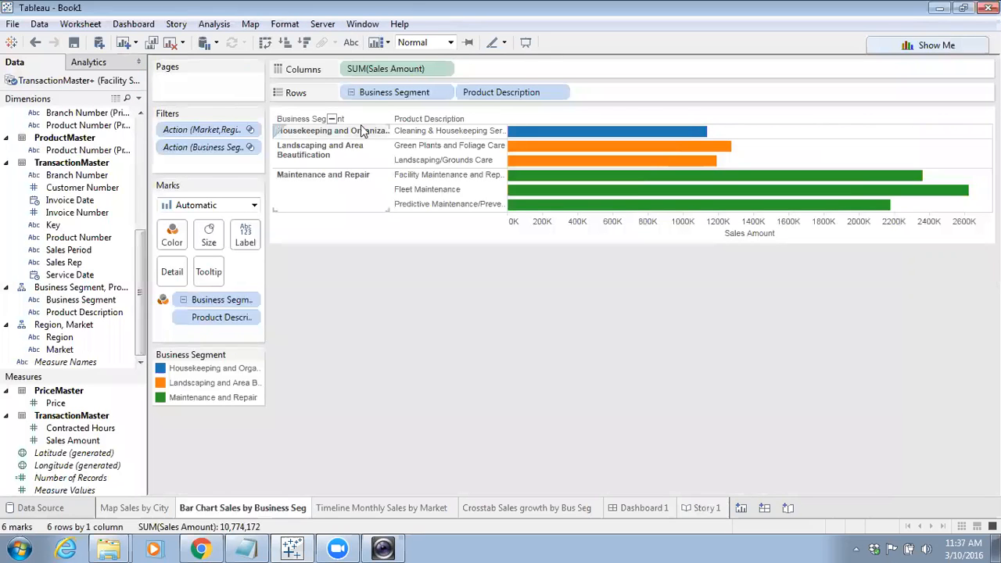
pyautogui.click(352, 93)
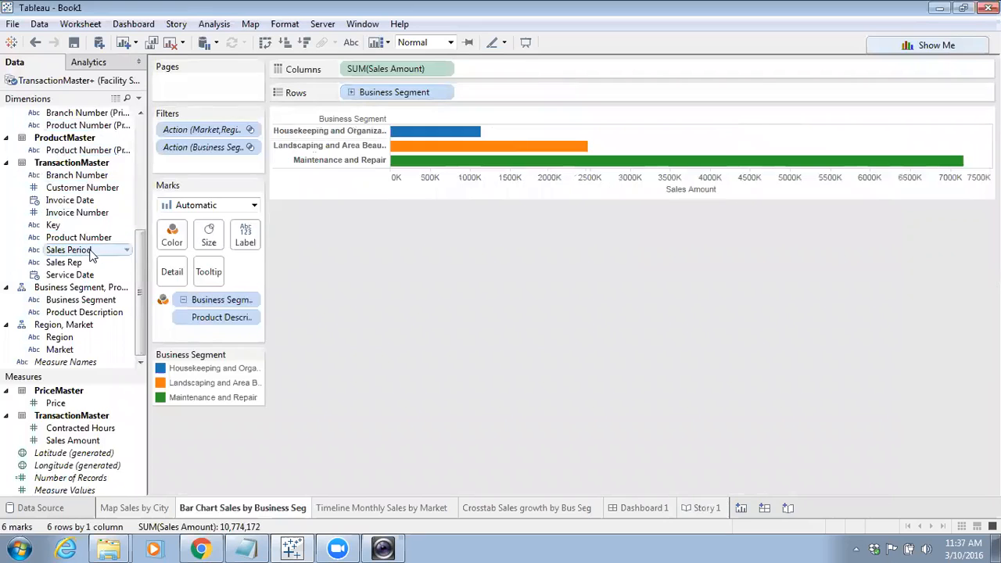
pyautogui.moveTo(148, 312); pyautogui.dragTo(161, 313)
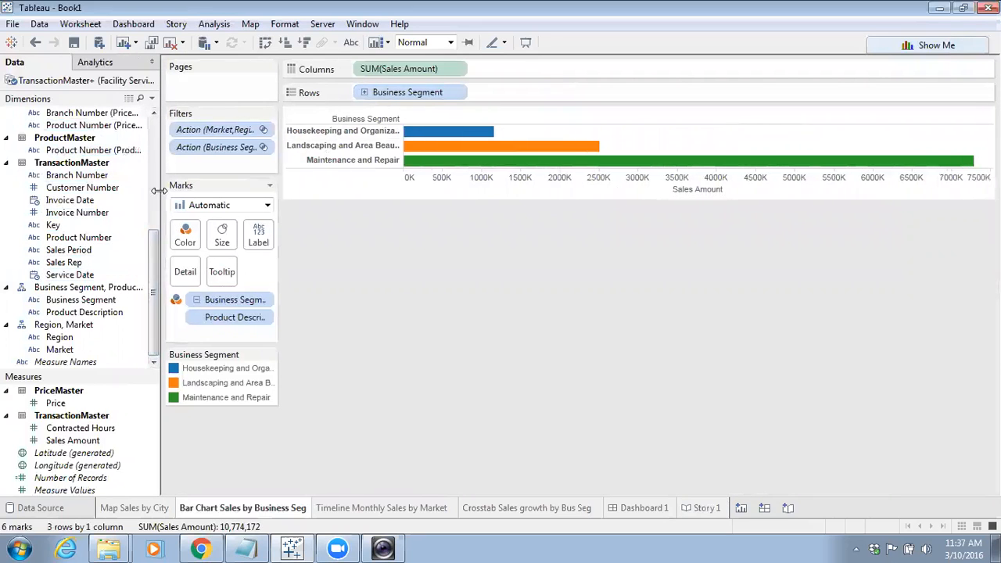
pyautogui.click(703, 508)
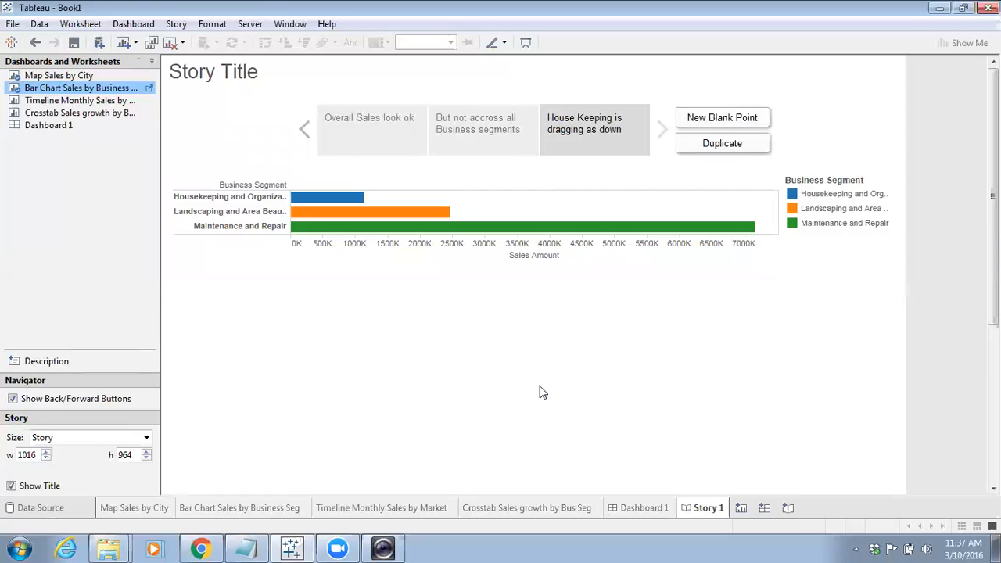
# Highlight the Housekeeping and Organization segment through the story point's legend
pyautogui.click(812, 196)
pyautogui.click(811, 196)
pyautogui.click(811, 195)
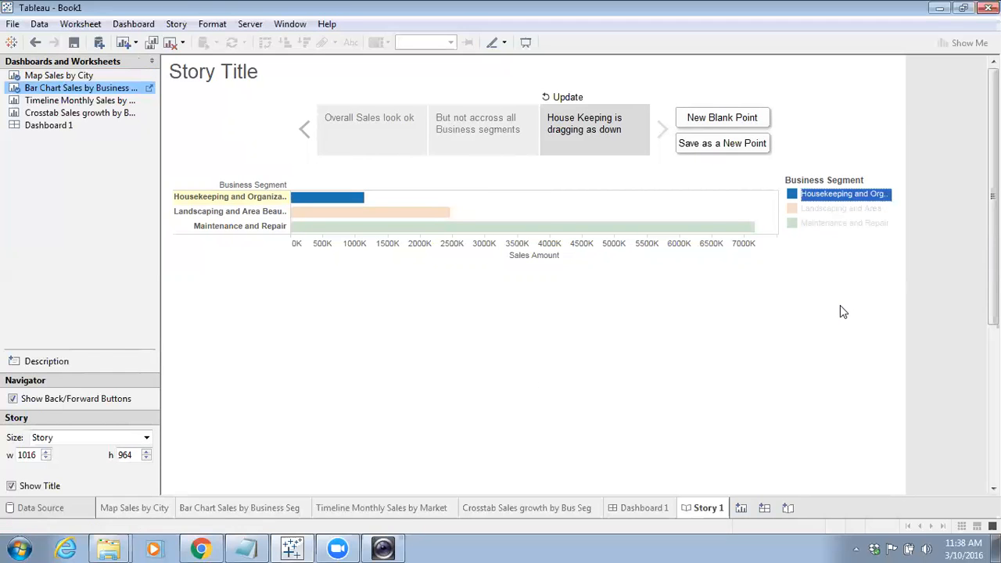
# Browse the worksheets, return to the story and clear the legend highlight
pyautogui.click(146, 508)
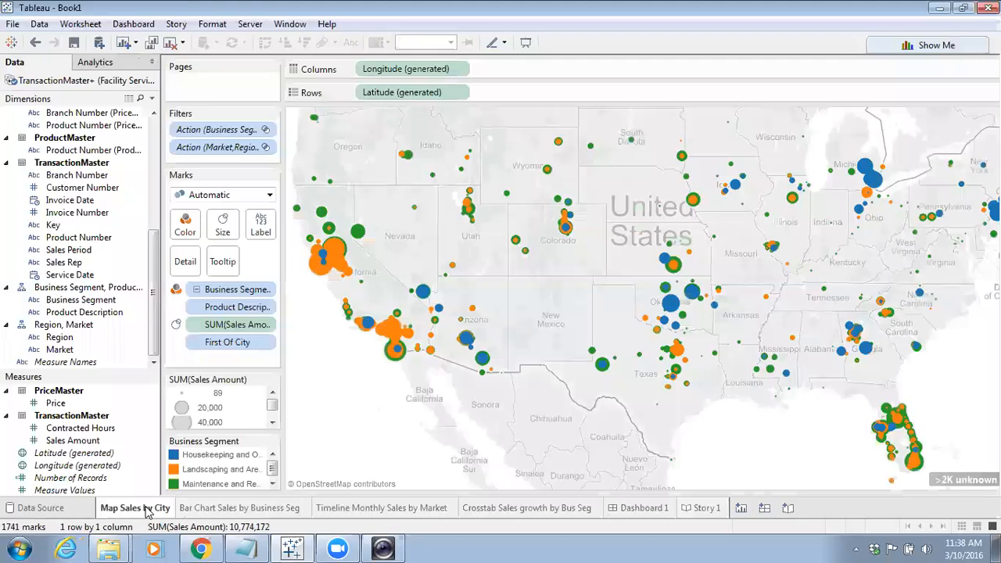
pyautogui.click(211, 508)
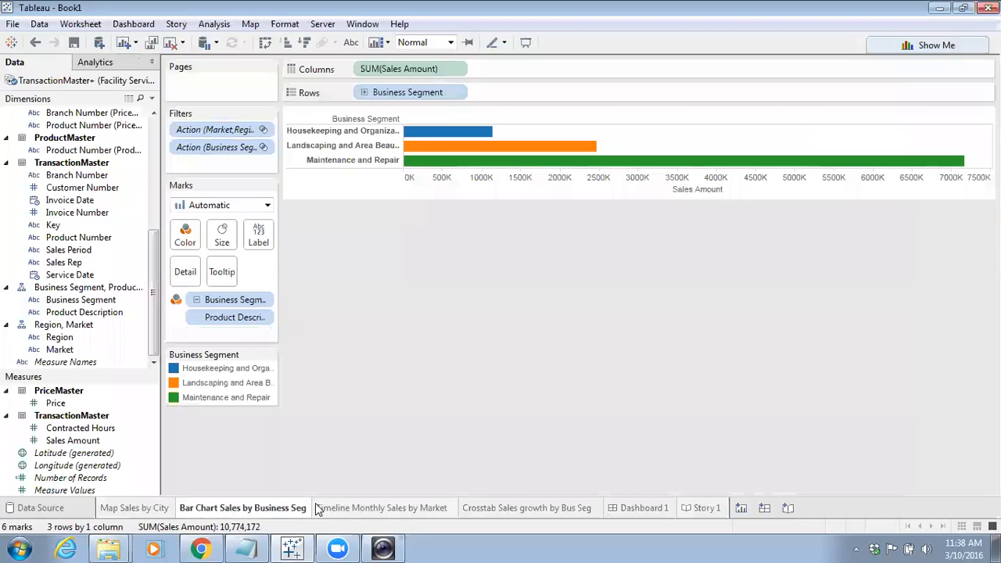
pyautogui.click(336, 508)
pyautogui.click(258, 508)
pyautogui.click(704, 508)
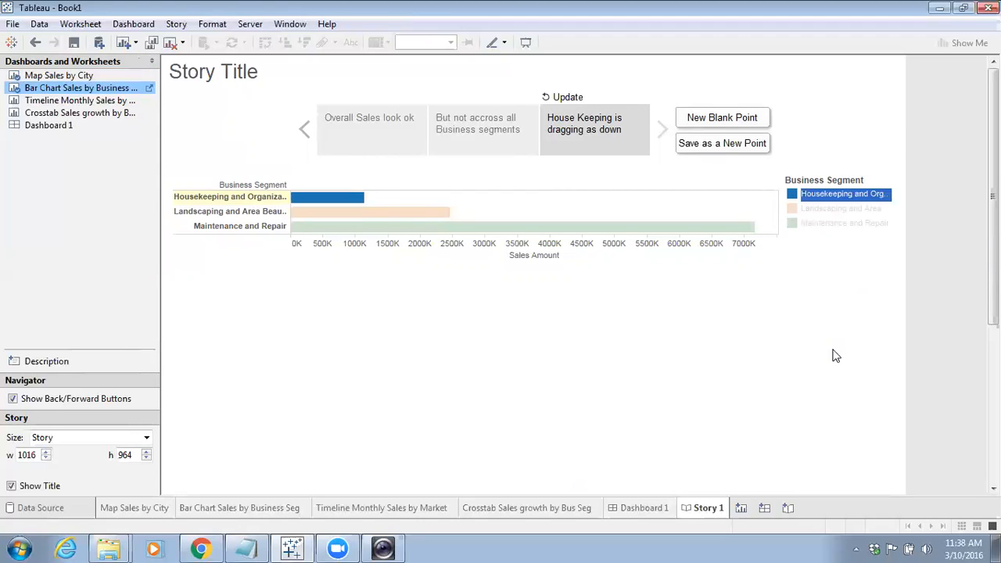
pyautogui.click(817, 224)
pyautogui.click(639, 313)
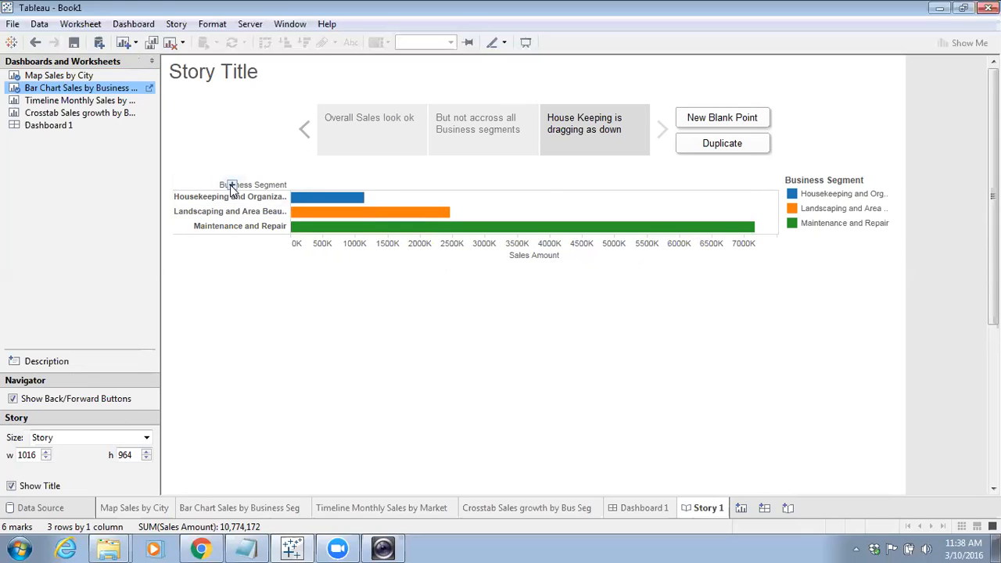
# Expand the story's bar chart to Product Description and save it as a new story point
pyautogui.click(231, 186)
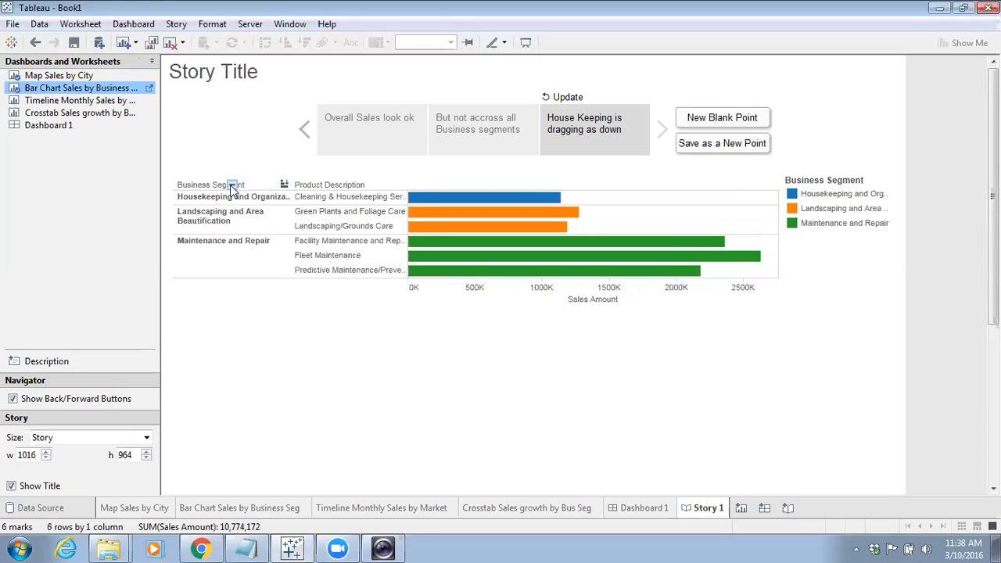
pyautogui.click(701, 145)
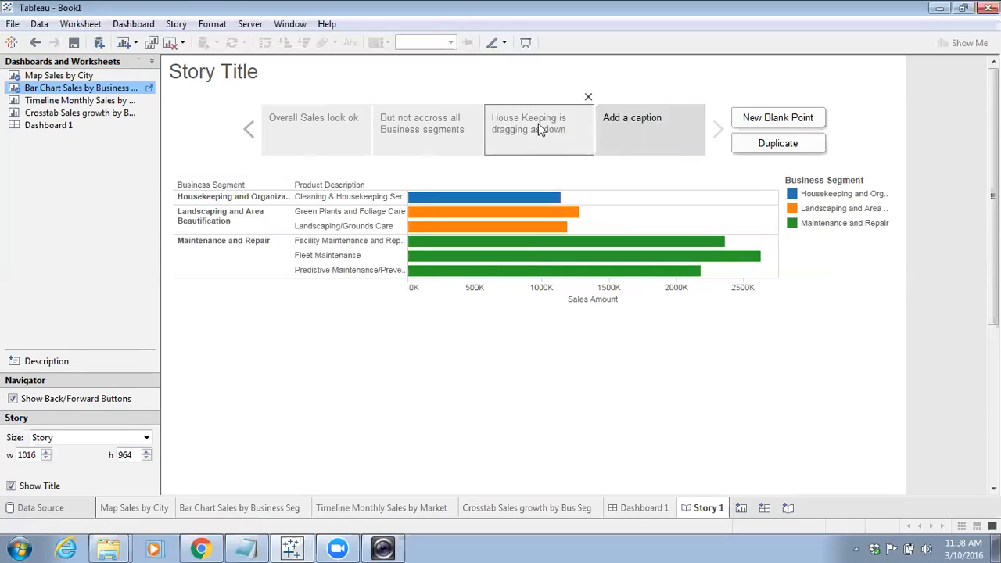
pyautogui.click(538, 124)
pyautogui.click(620, 126)
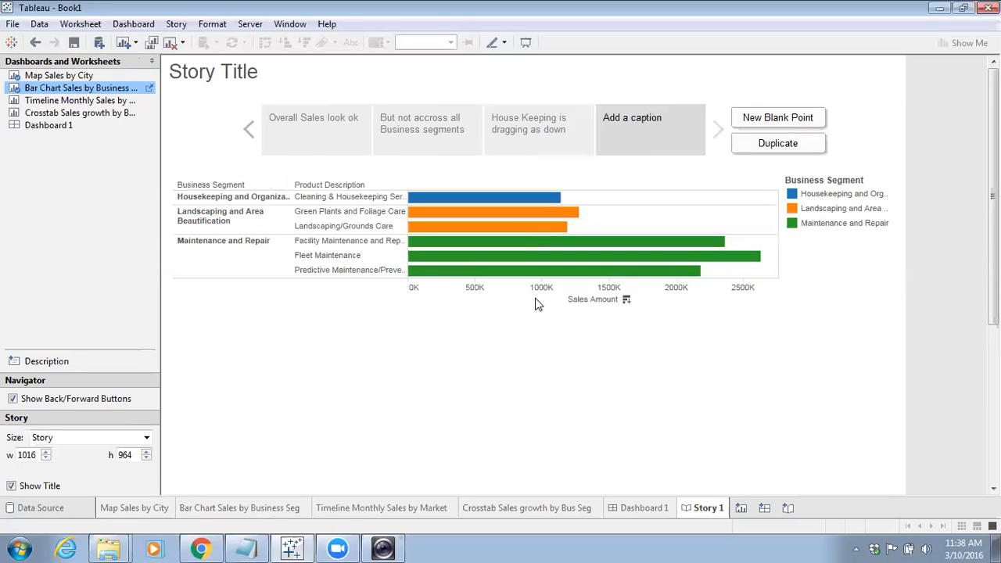
# Caption the fourth story point 'Cleaning and Housekeeping is not doing as good.'
pyautogui.click(661, 131)
pyautogui.write('C')
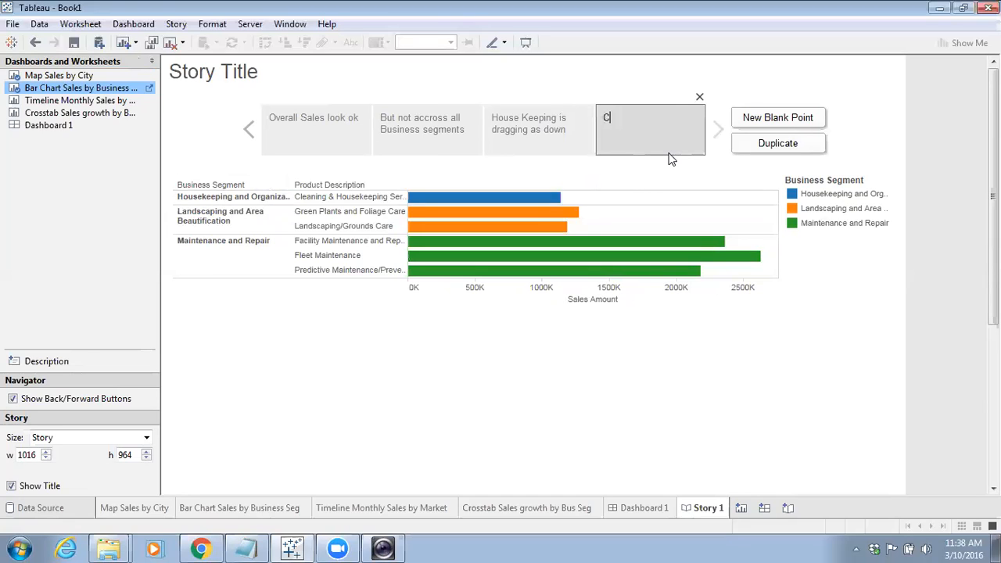
pyautogui.write('leaning and Housekeeping is not ')
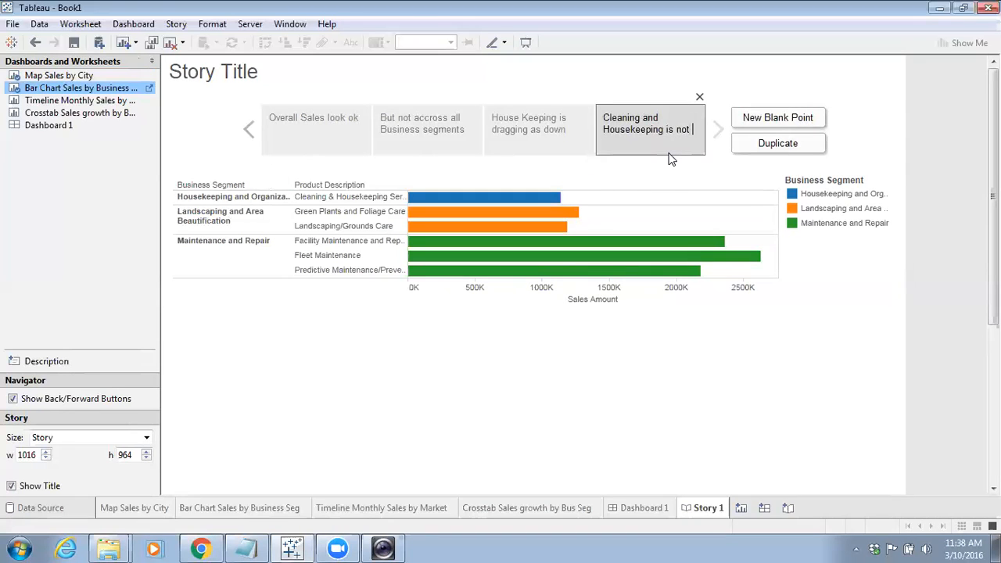
pyautogui.write('doing as good.')
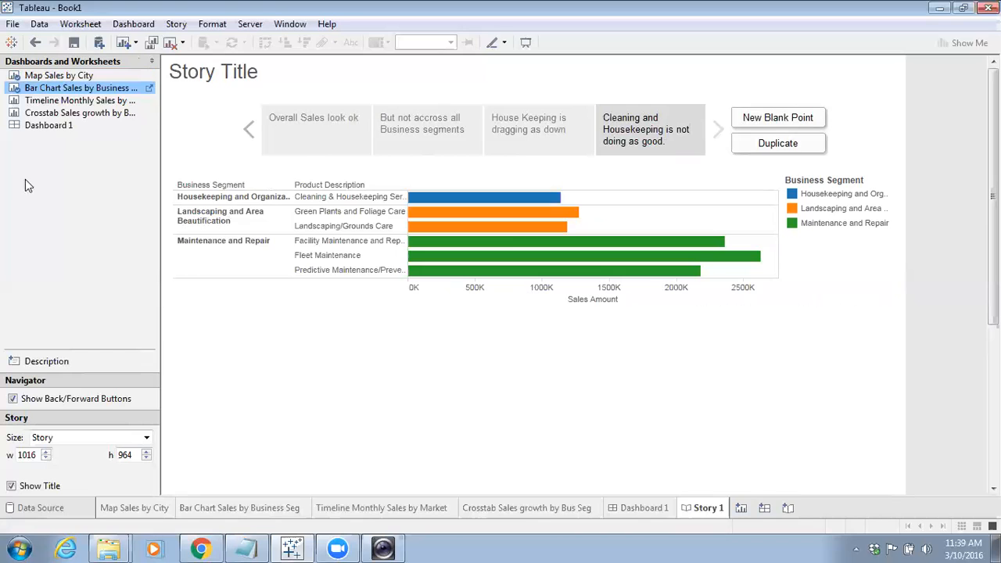
# Add a new blank story point and place Dashboard 1 on it
pyautogui.moveTo(50, 130)
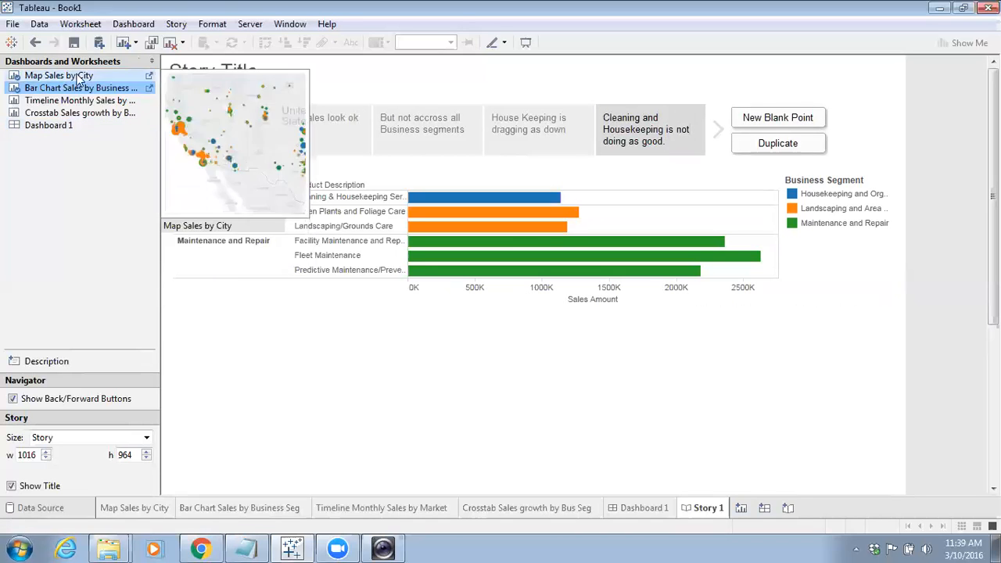
pyautogui.click(28, 130)
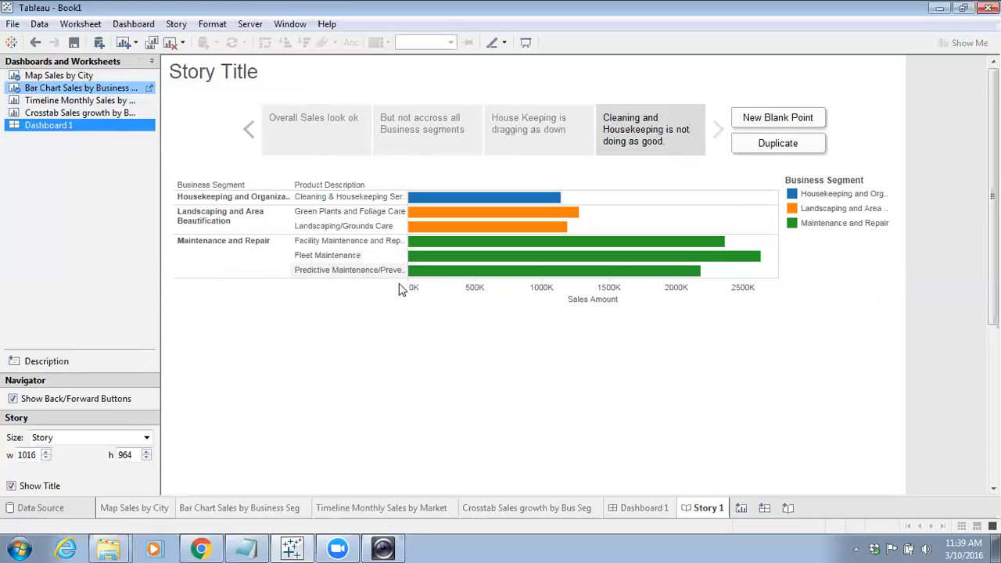
pyautogui.click(777, 118)
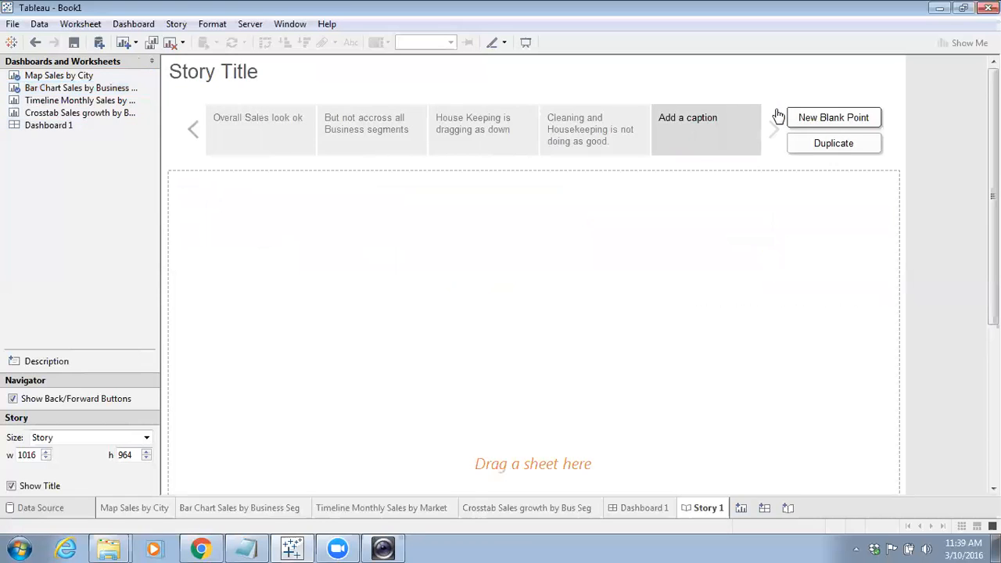
pyautogui.click(559, 141)
pyautogui.click(478, 136)
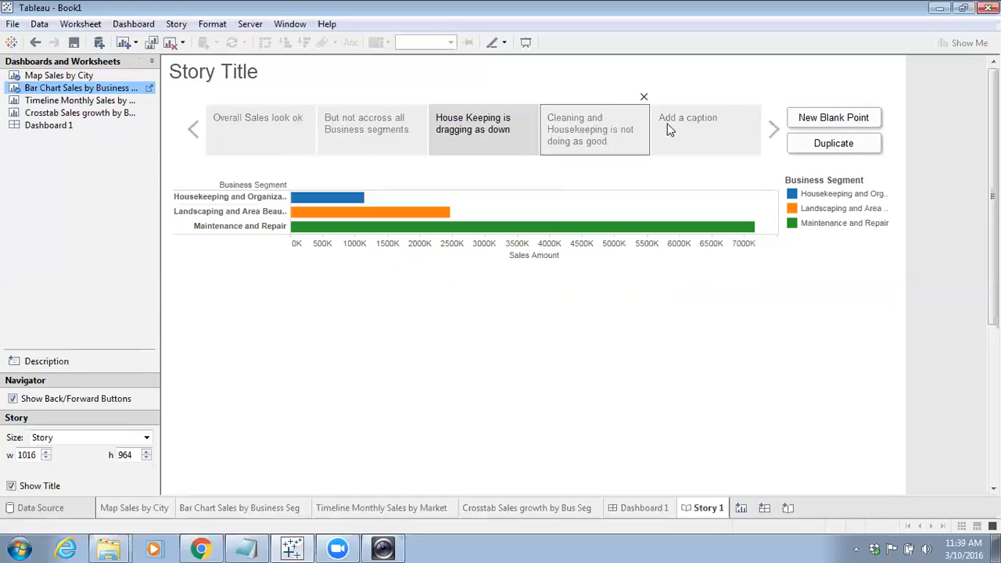
pyautogui.click(700, 122)
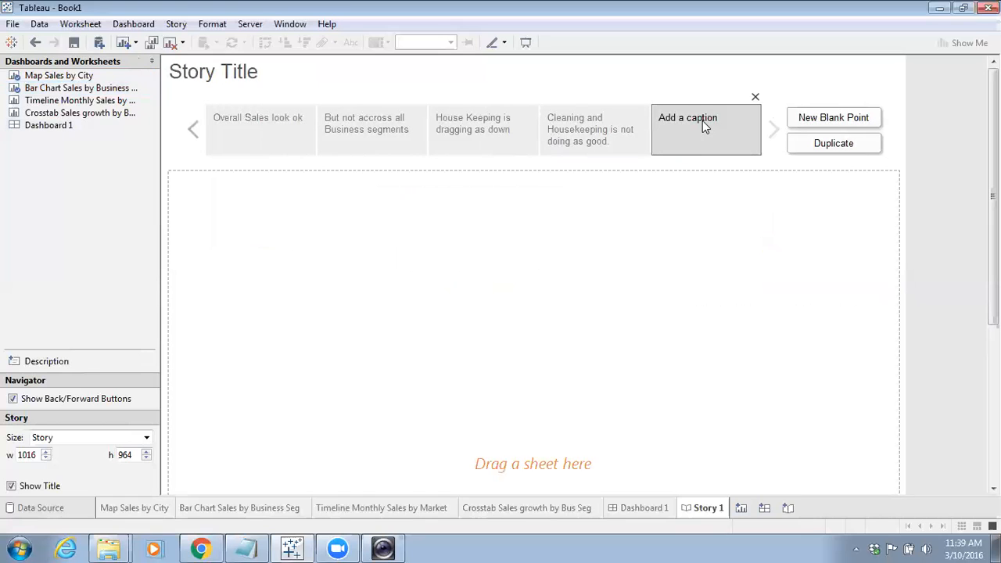
pyautogui.moveTo(39, 127); pyautogui.dragTo(707, 140)
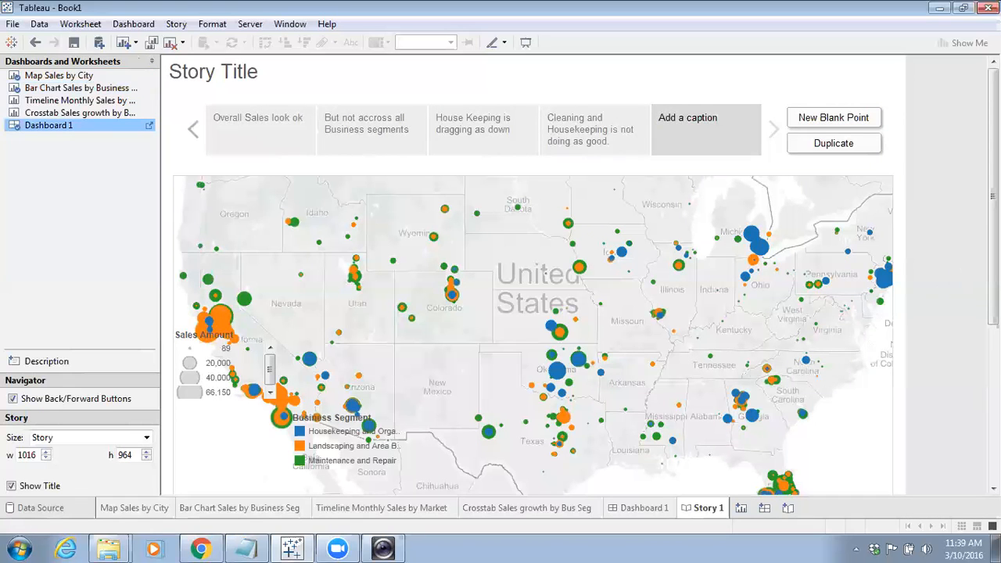
# Open Dashboard 1 from the story and open and close the Format Dashboard settings
pyautogui.click(149, 125)
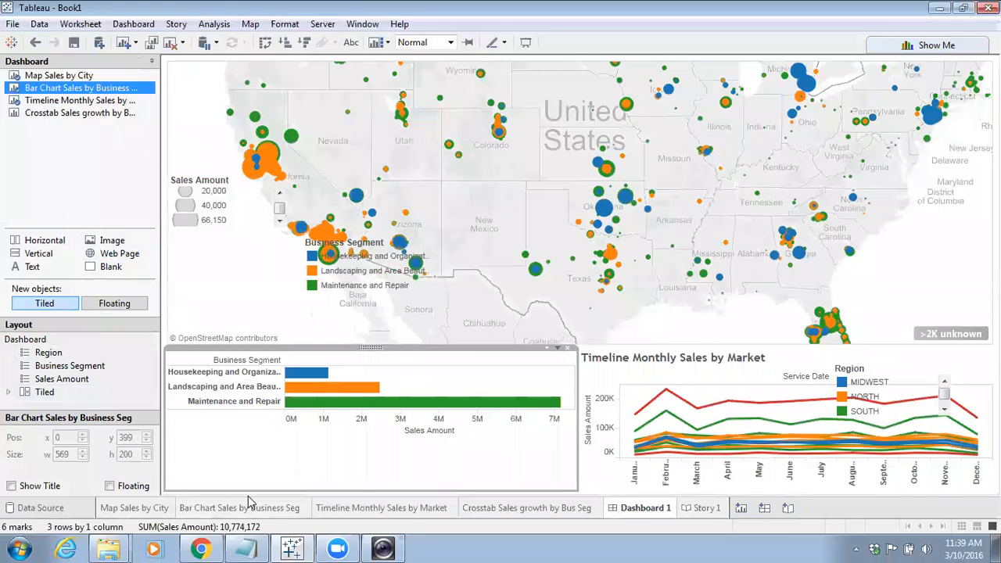
pyautogui.click(960, 278)
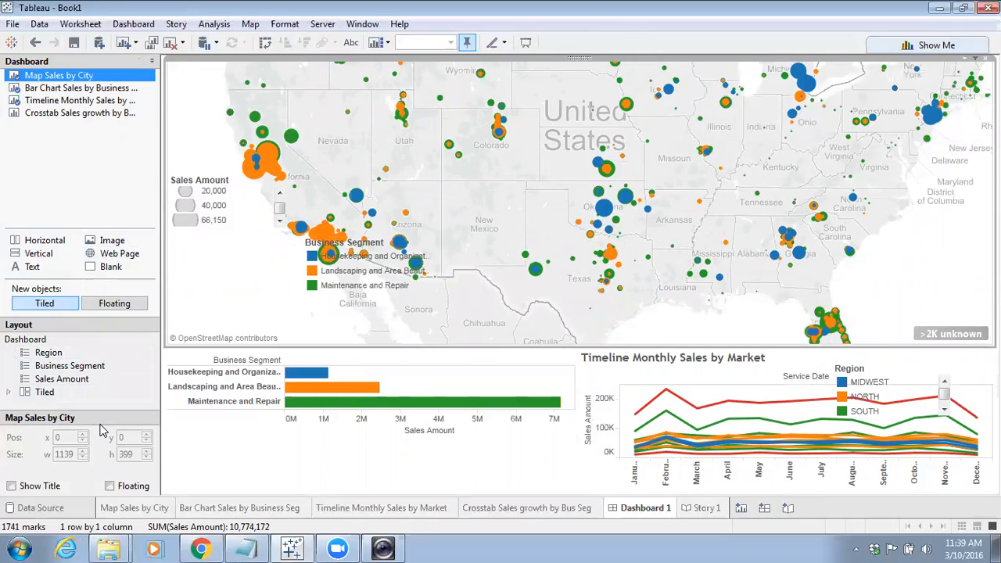
pyautogui.click(134, 25)
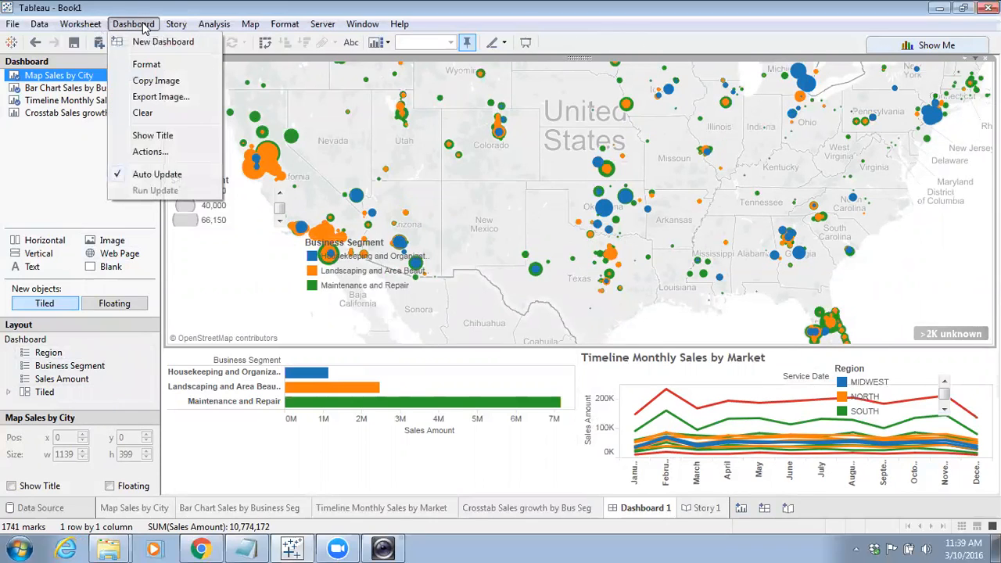
pyautogui.click(146, 65)
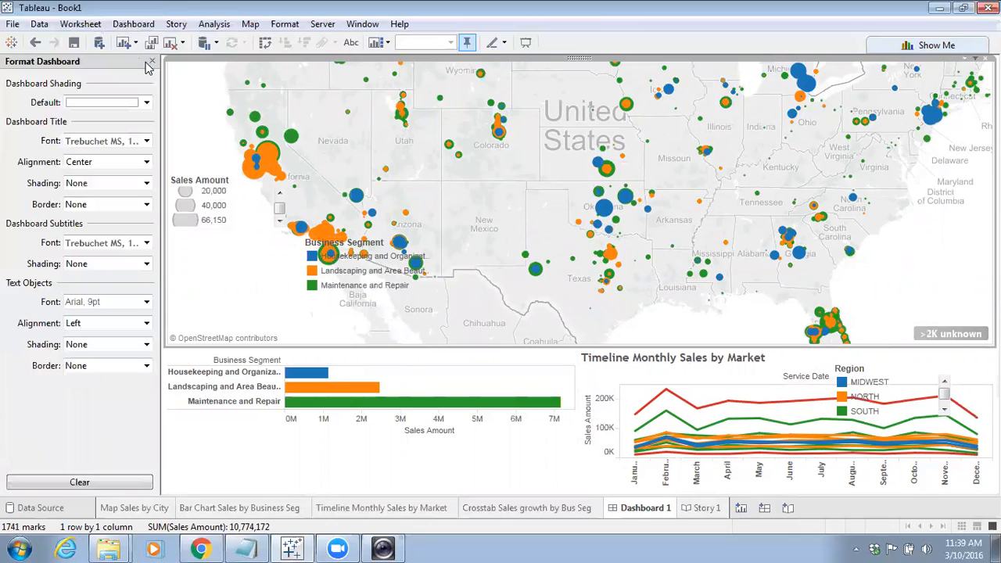
pyautogui.click(138, 26)
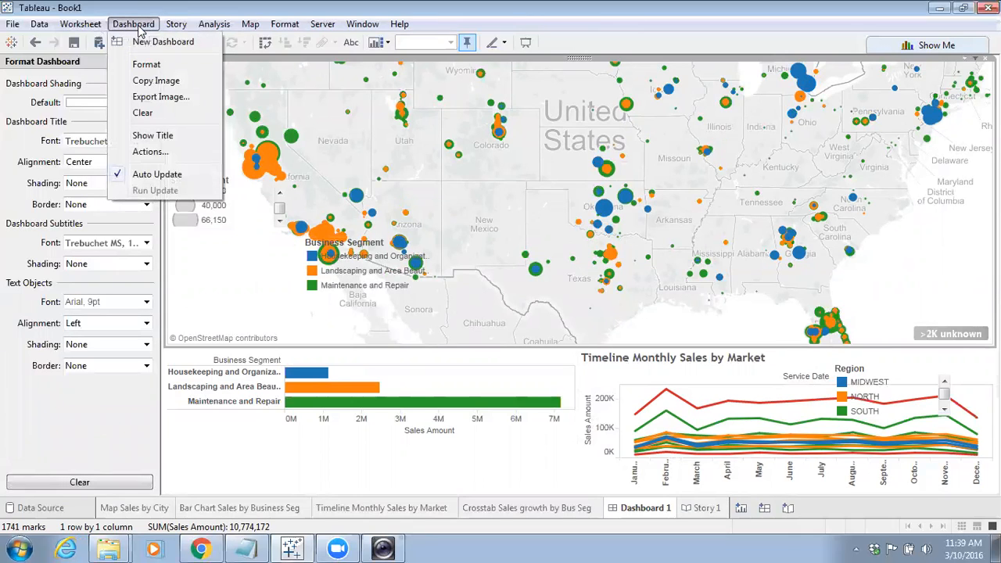
pyautogui.click(138, 26)
pyautogui.click(153, 62)
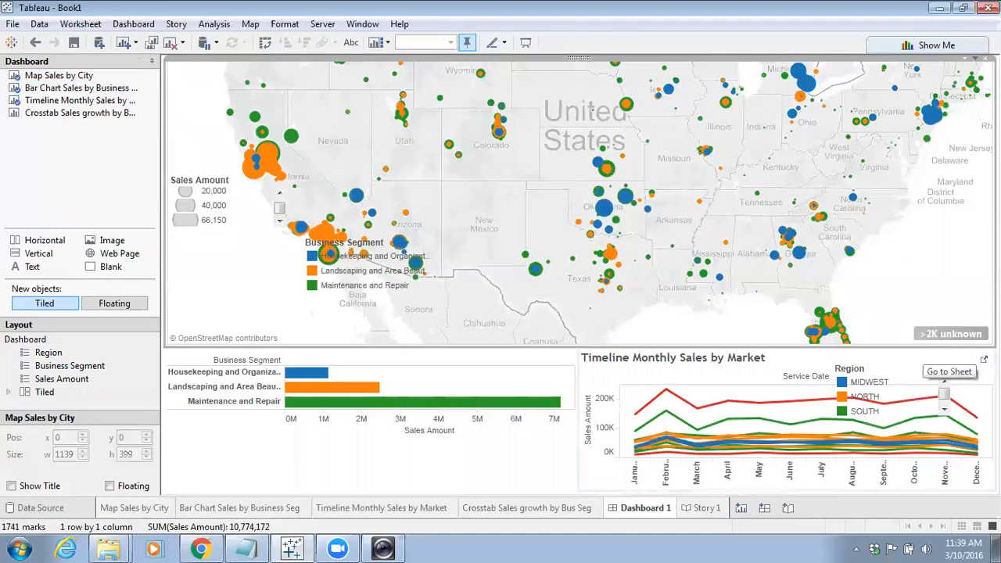
# Show the Dashboard 1 title and remove it again
pyautogui.click(938, 354)
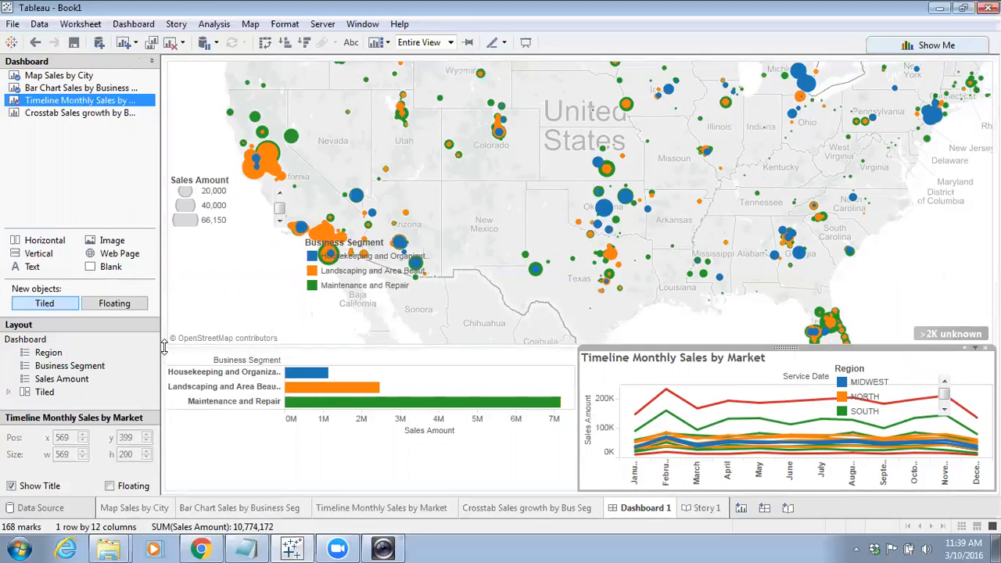
pyautogui.press('Up')
pyautogui.press('Up')
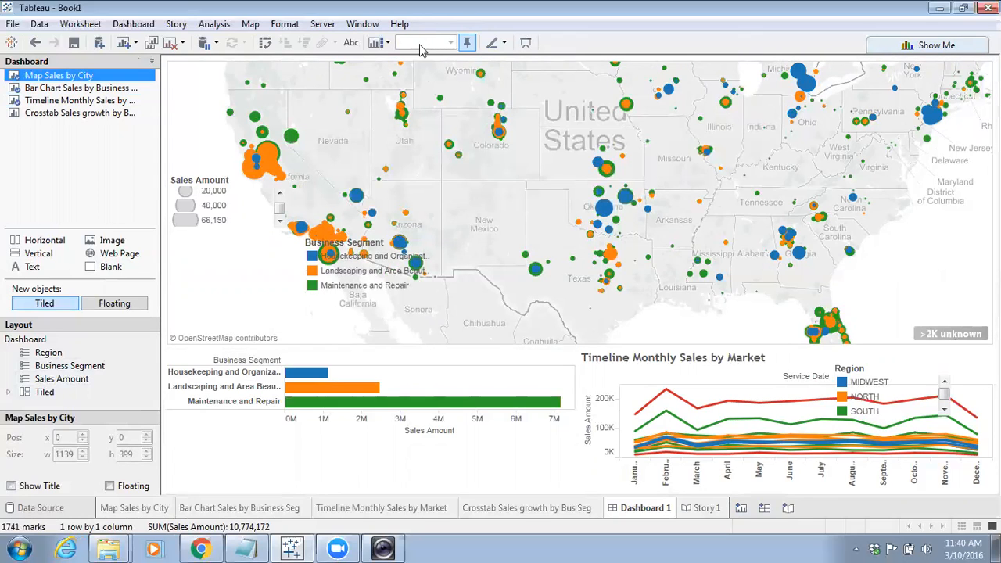
pyautogui.click(133, 24)
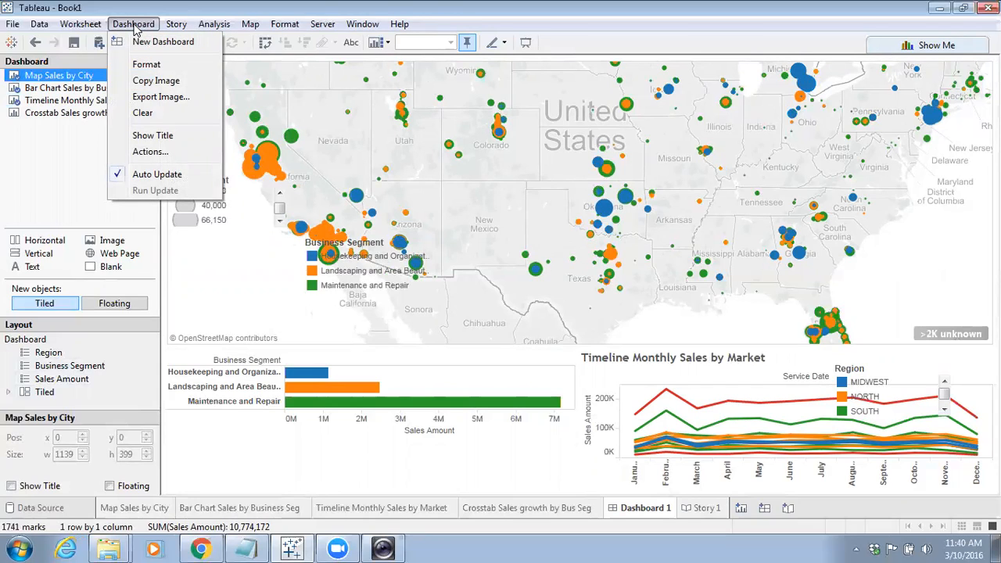
pyautogui.click(161, 136)
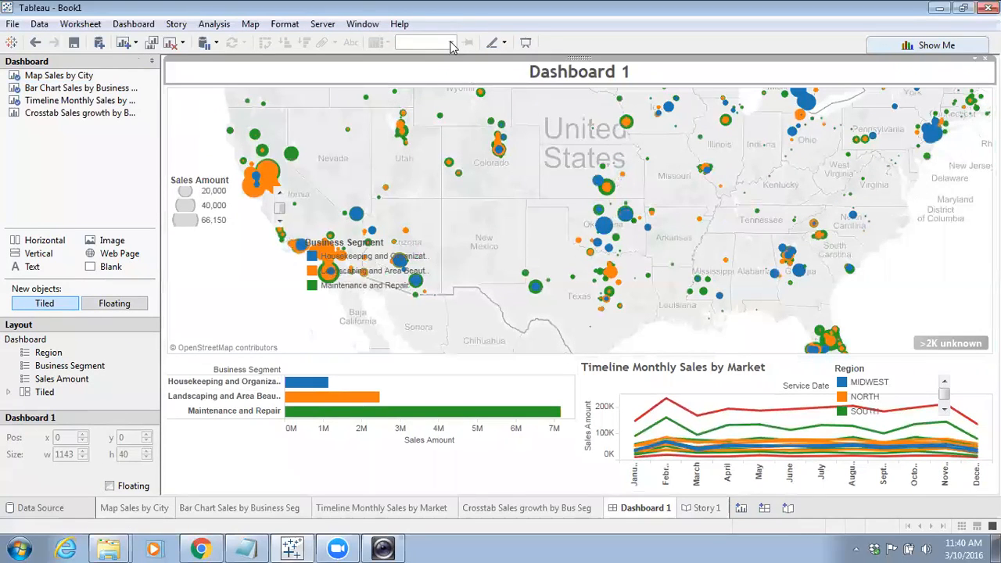
pyautogui.click(164, 88)
pyautogui.click(164, 84)
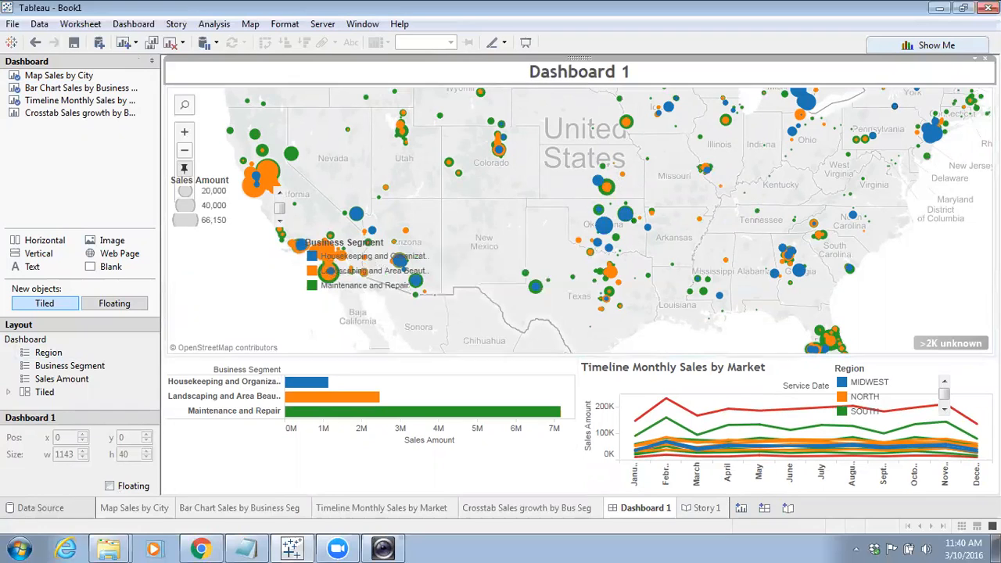
pyautogui.click(983, 59)
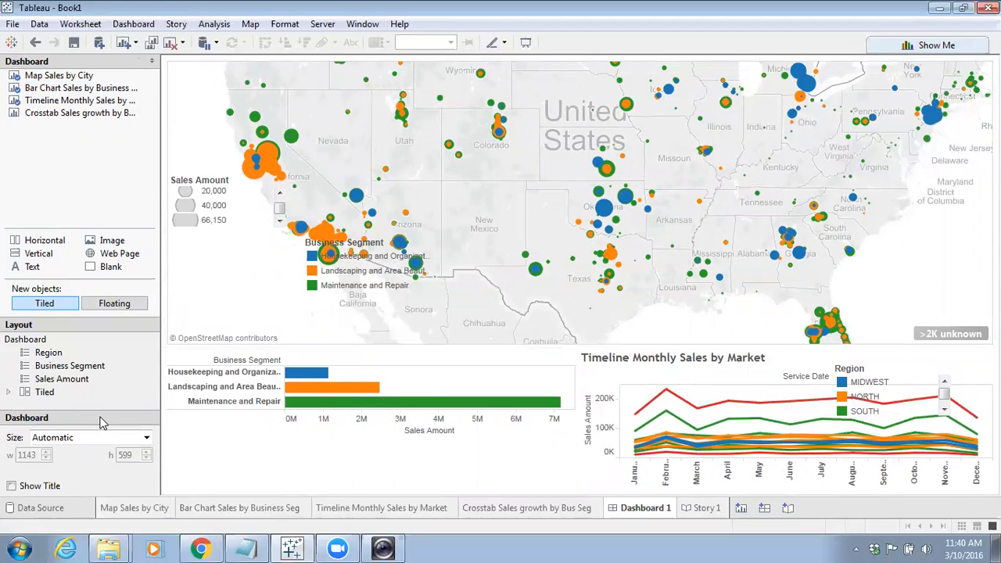
# Set Dashboard 1's size to Fit to Story 1 (1000 x 800) and scroll through it on the story point
pyautogui.click(145, 438)
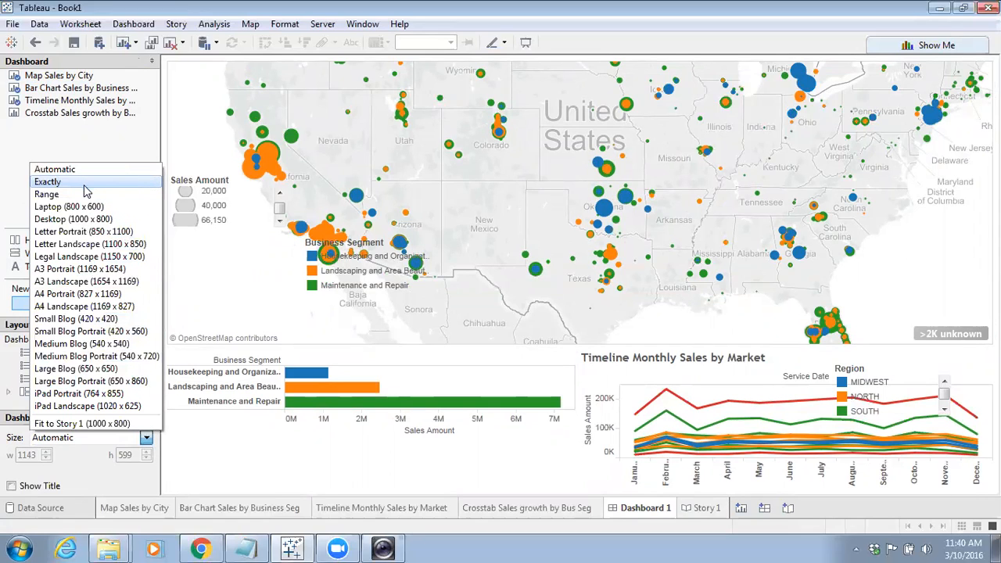
pyautogui.click(91, 423)
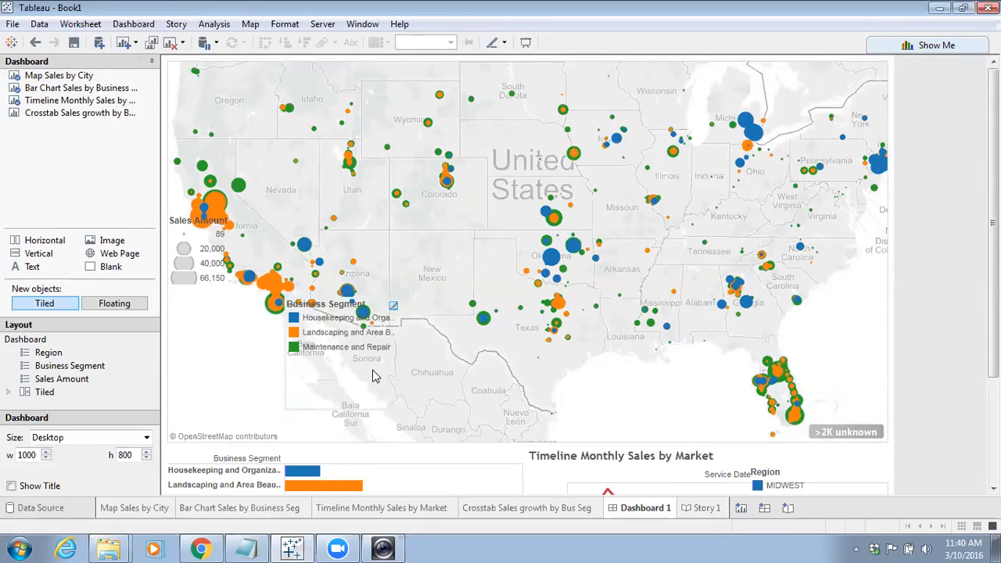
pyautogui.click(707, 507)
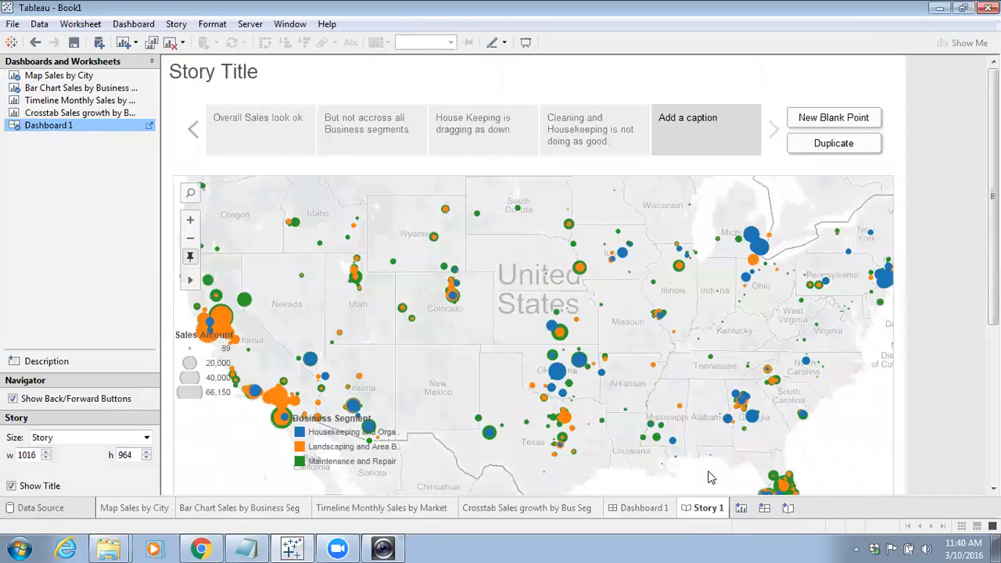
pyautogui.scroll(-5, 709, 477)
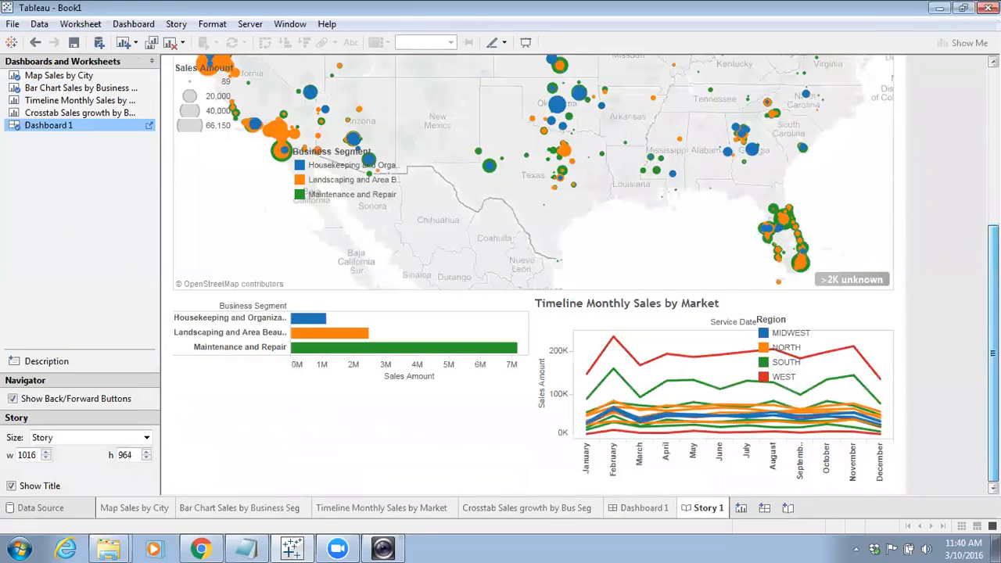
pyautogui.scroll(4, 532, 274)
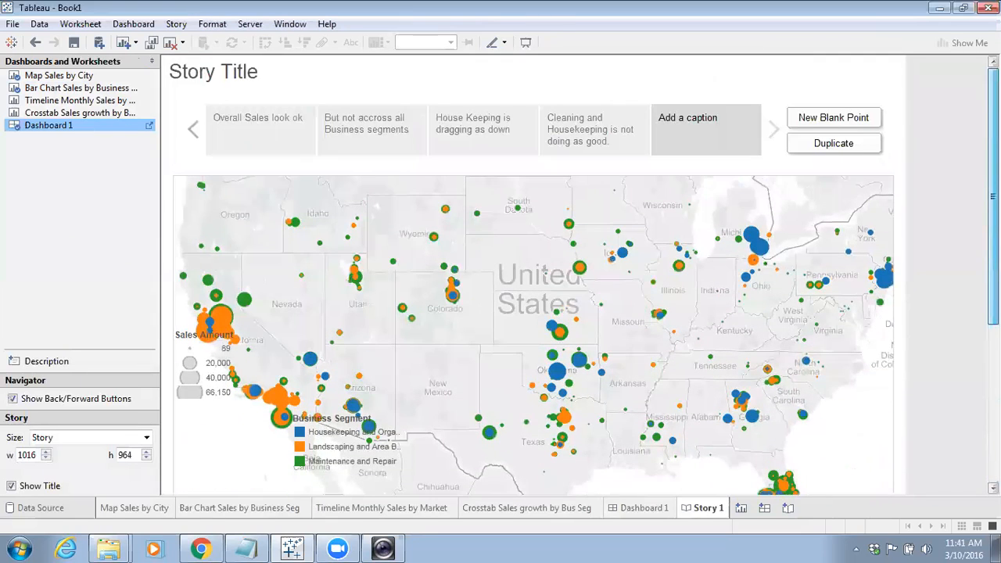
pyautogui.scroll(-5, 532, 274)
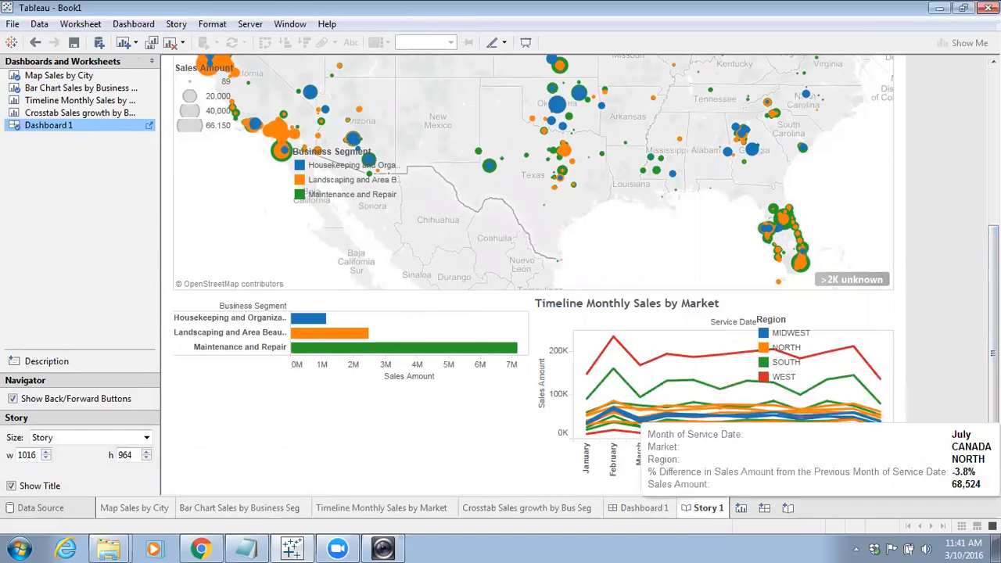
pyautogui.moveTo(992, 414); pyautogui.dragTo(993, 261)
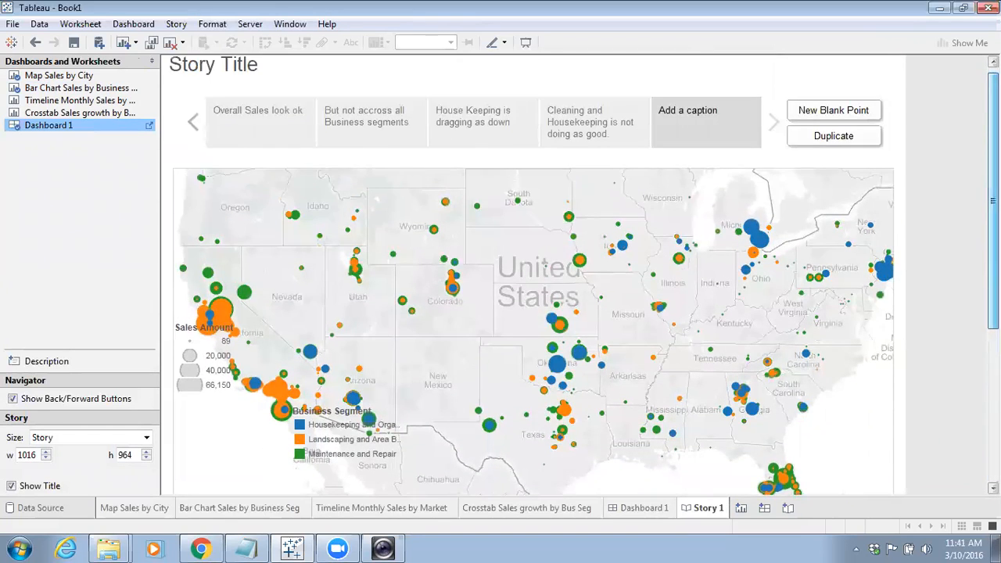
# Try Dashboard 1 size options Fit to Story 1, Exactly, Laptop (800 x 600) and Range, ending on Automatic
pyautogui.moveTo(48, 127)
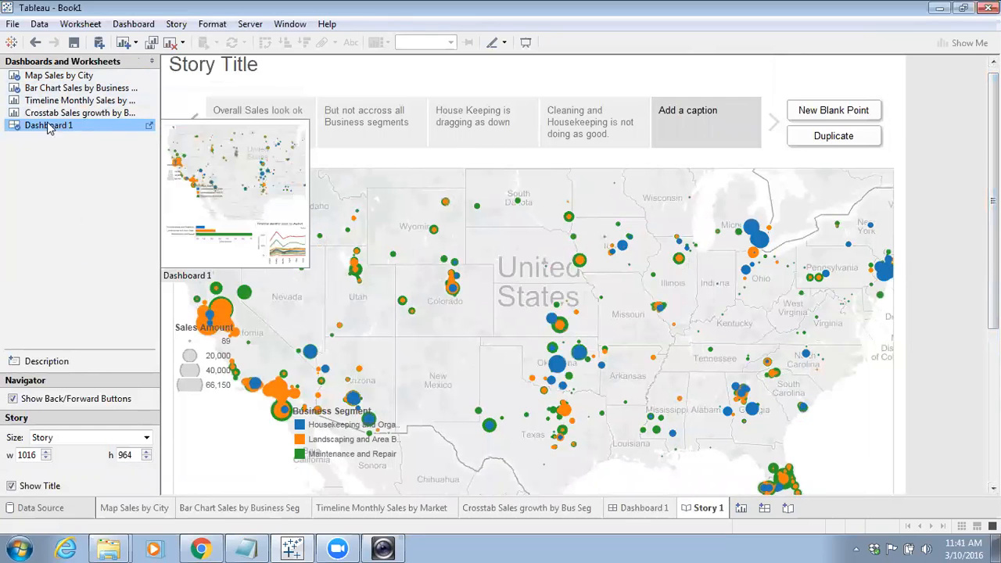
pyautogui.click(149, 126)
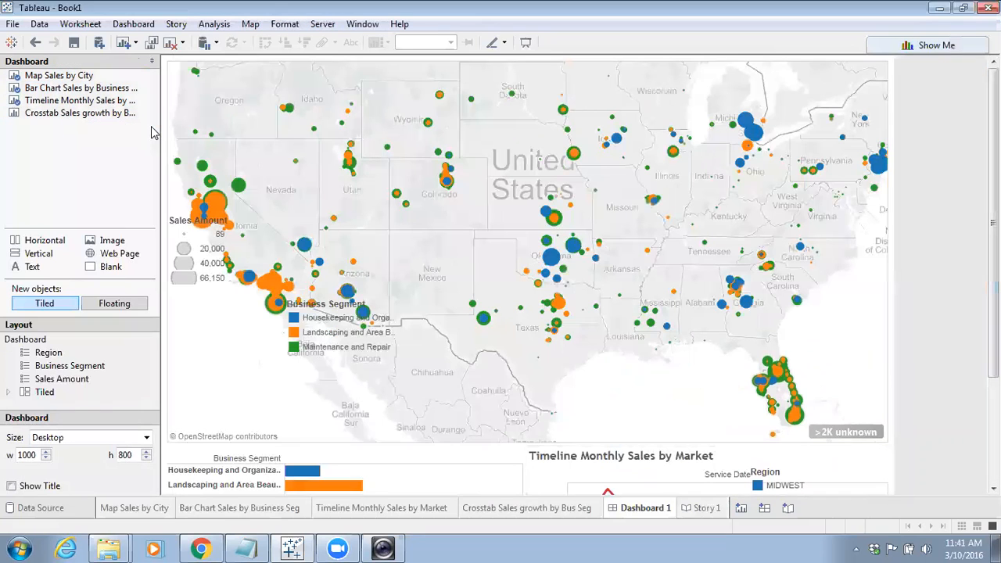
pyautogui.click(147, 438)
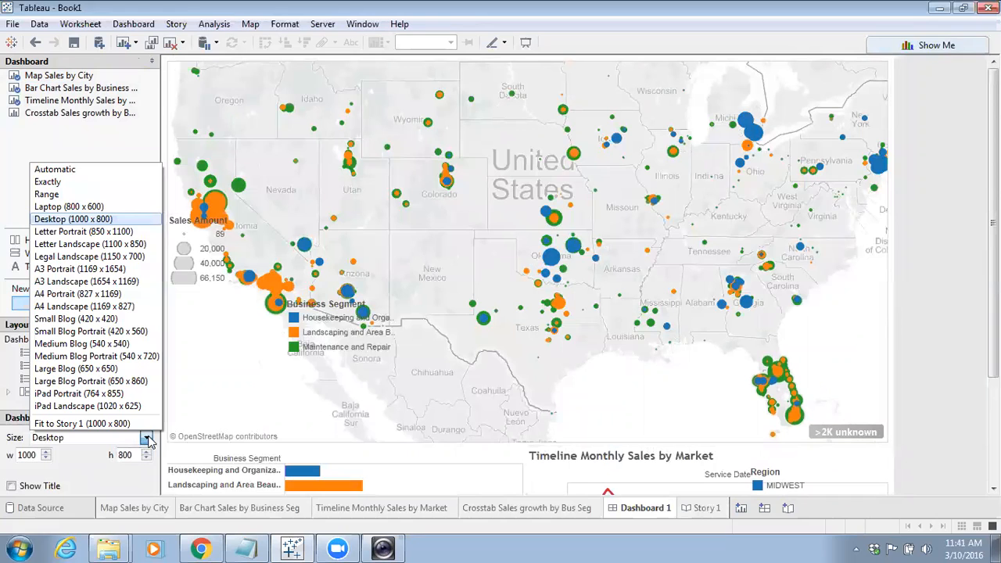
pyautogui.click(123, 419)
pyautogui.click(146, 439)
pyautogui.click(55, 182)
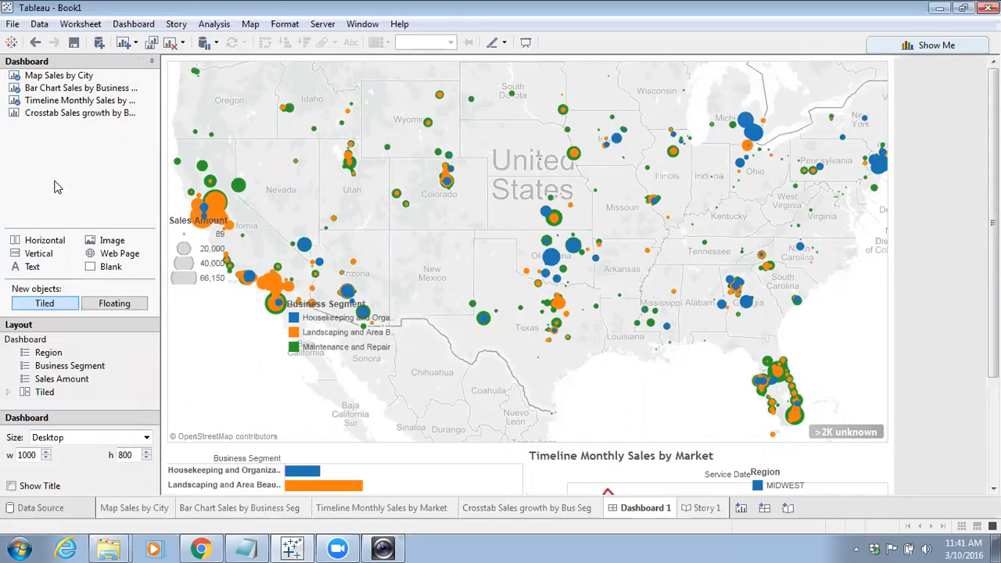
pyautogui.click(67, 440)
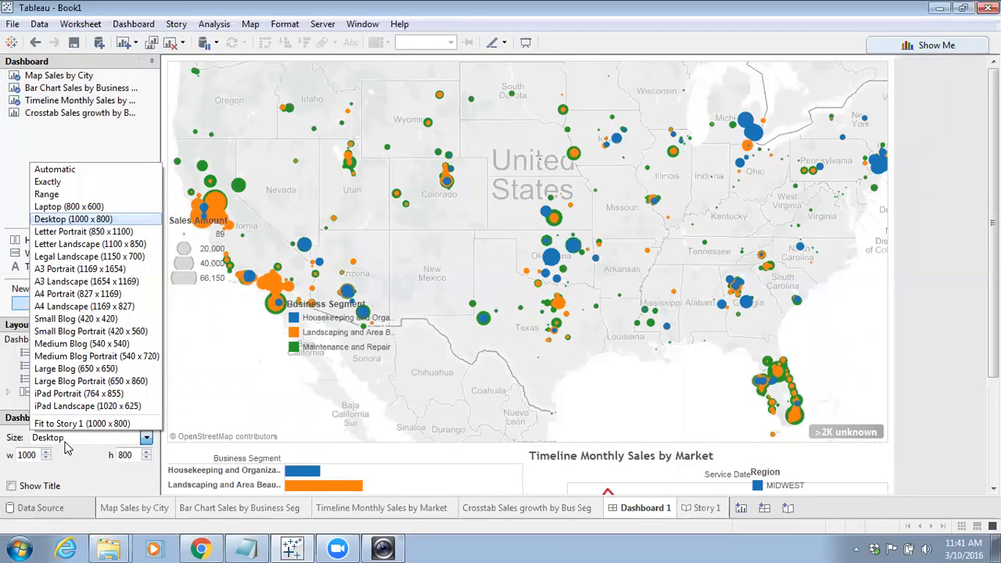
pyautogui.click(69, 437)
pyautogui.click(90, 438)
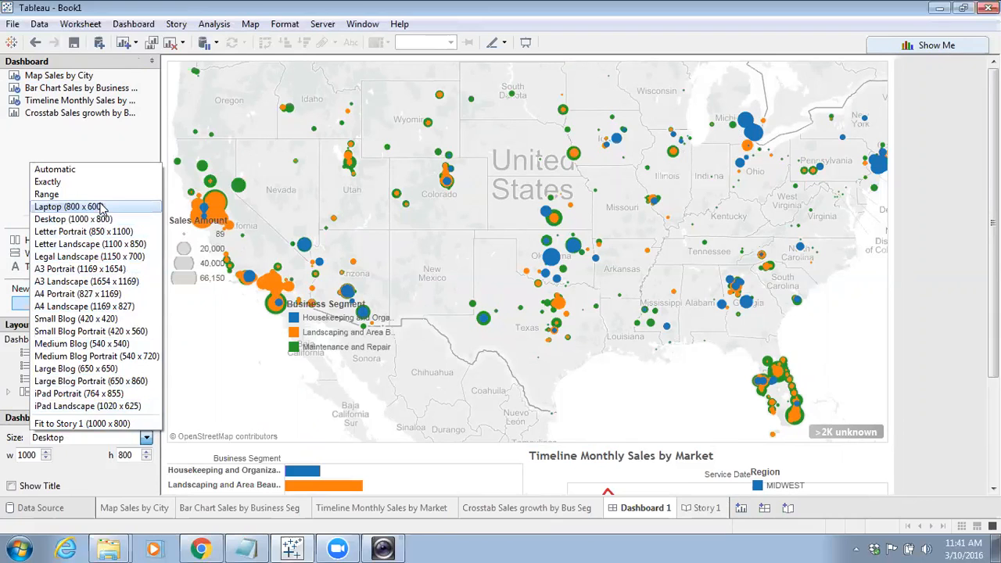
pyautogui.click(69, 207)
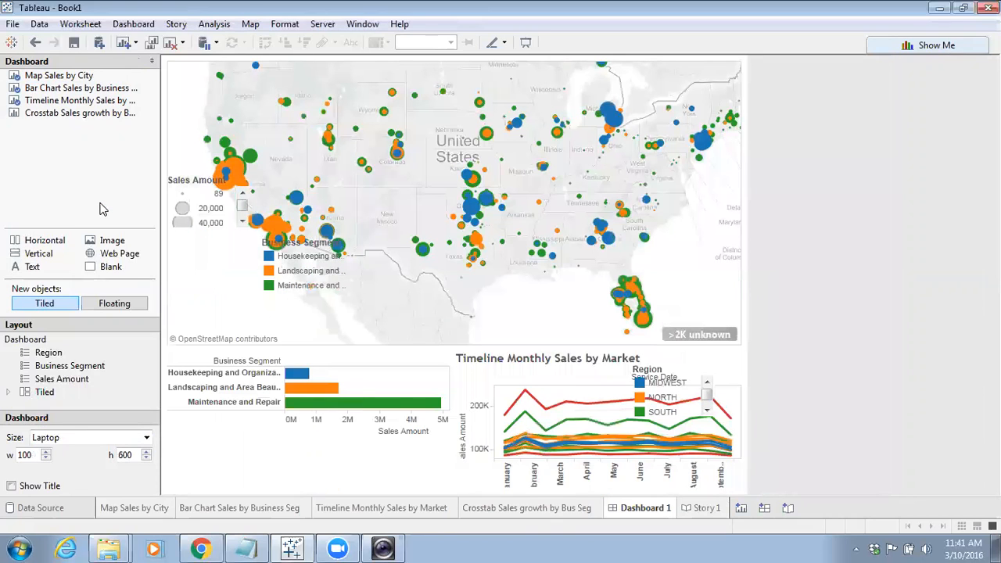
pyautogui.click(132, 440)
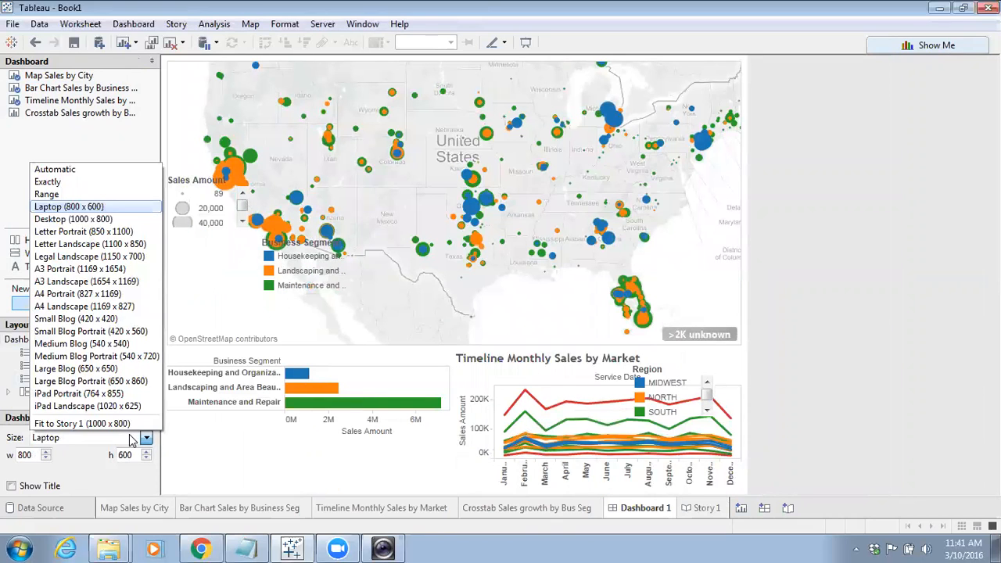
pyautogui.click(48, 185)
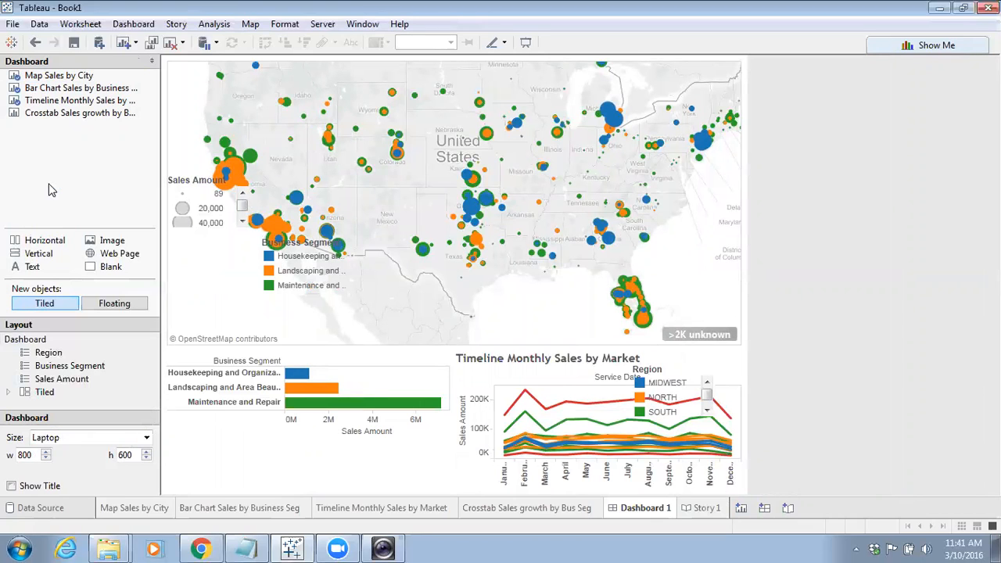
pyautogui.click(84, 436)
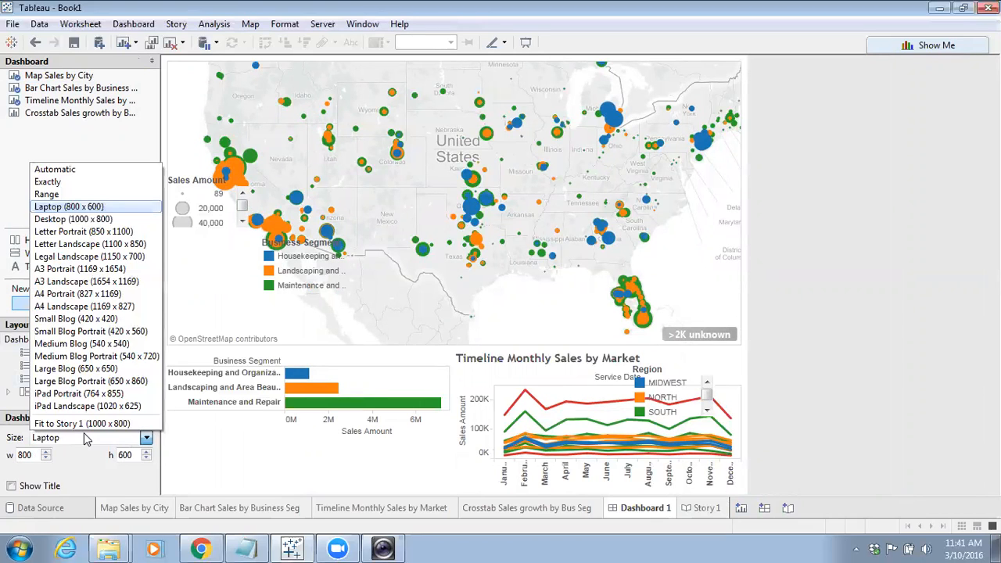
pyautogui.click(47, 193)
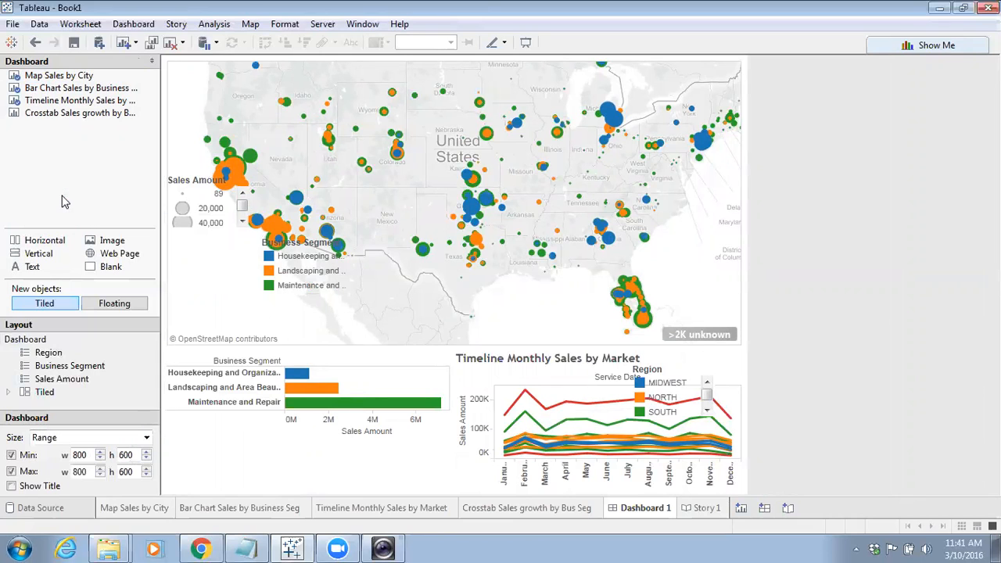
pyautogui.click(84, 437)
pyautogui.click(49, 168)
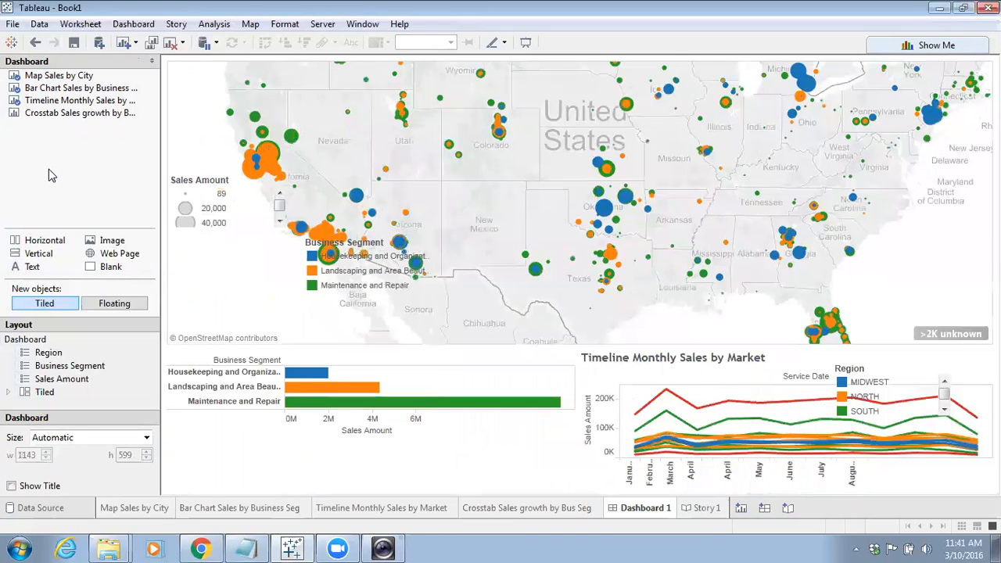
# Return to Story 1 and scroll through the dashboard story point
pyautogui.click(696, 510)
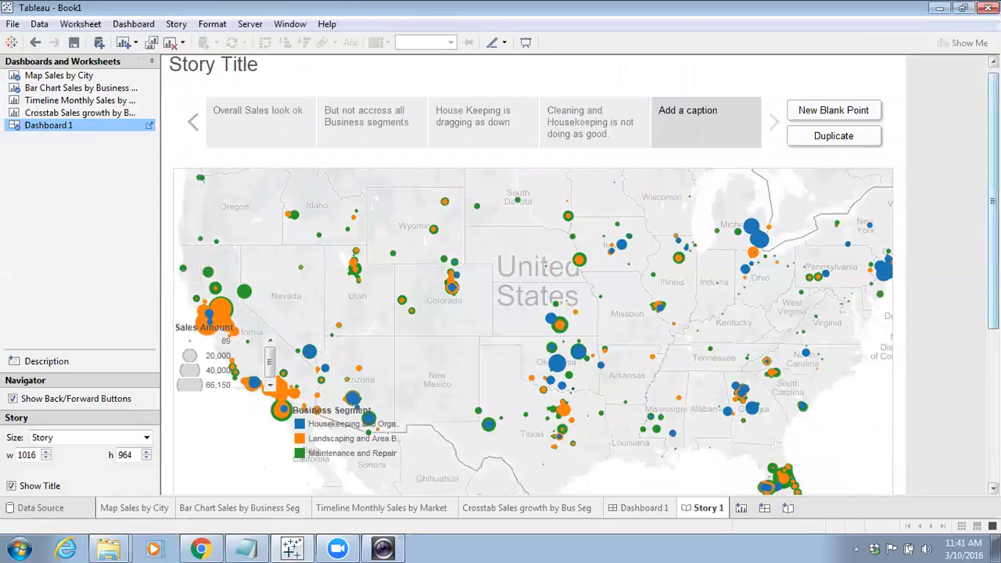
pyautogui.scroll(-5, 532, 274)
pyautogui.scroll(5, 532, 274)
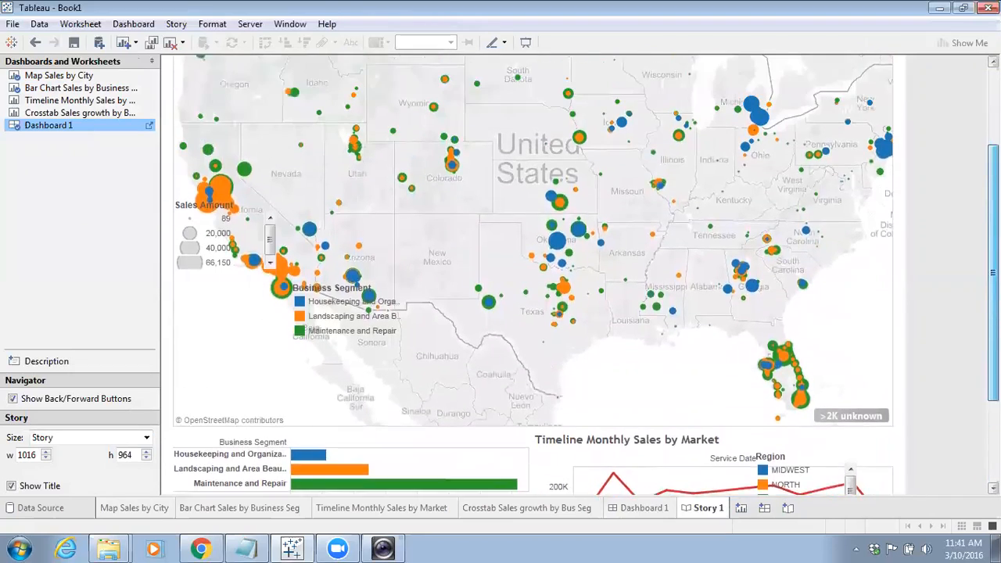
pyautogui.scroll(-6, 531, 273)
pyautogui.scroll(3, 516, 375)
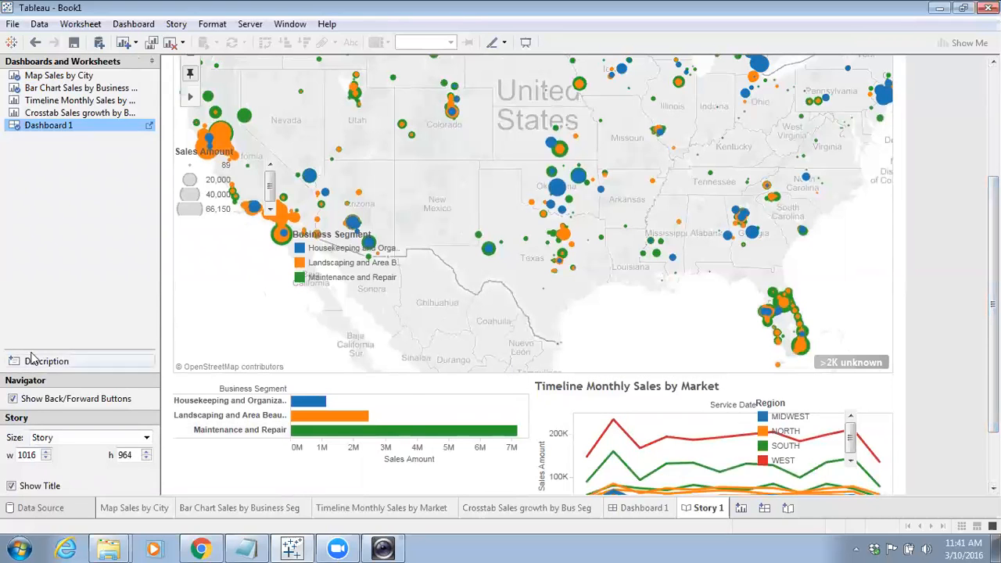
pyautogui.moveTo(93, 132)
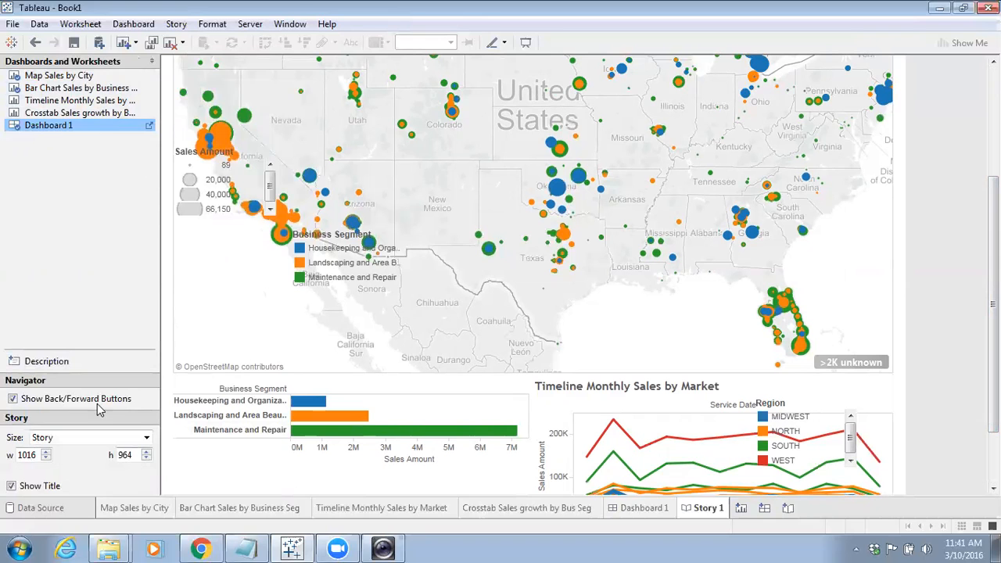
# Open Dashboard 1 and shorten the map by moving the boundary between the map and the lower charts upward
pyautogui.click(149, 126)
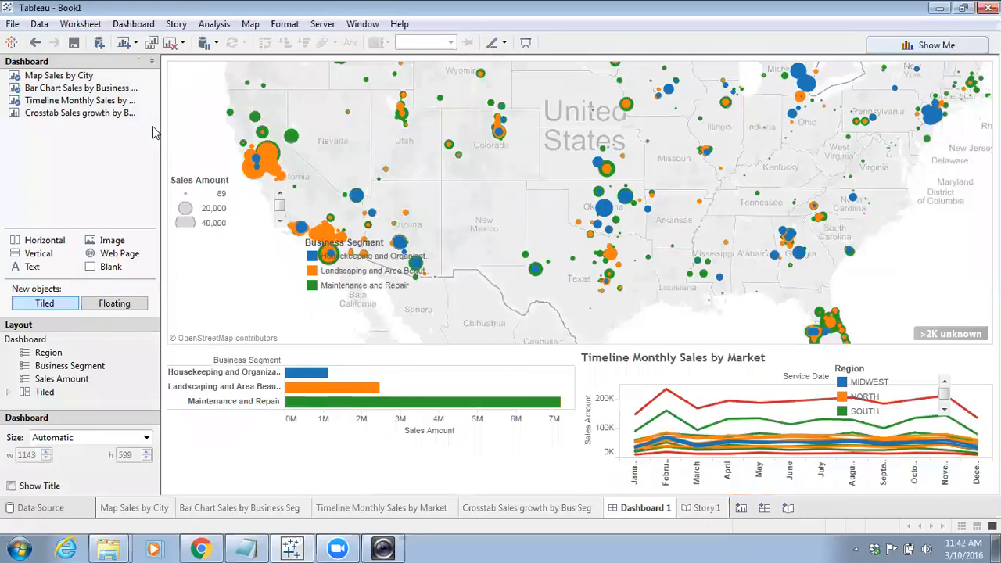
pyautogui.moveTo(636, 346); pyautogui.dragTo(637, 304)
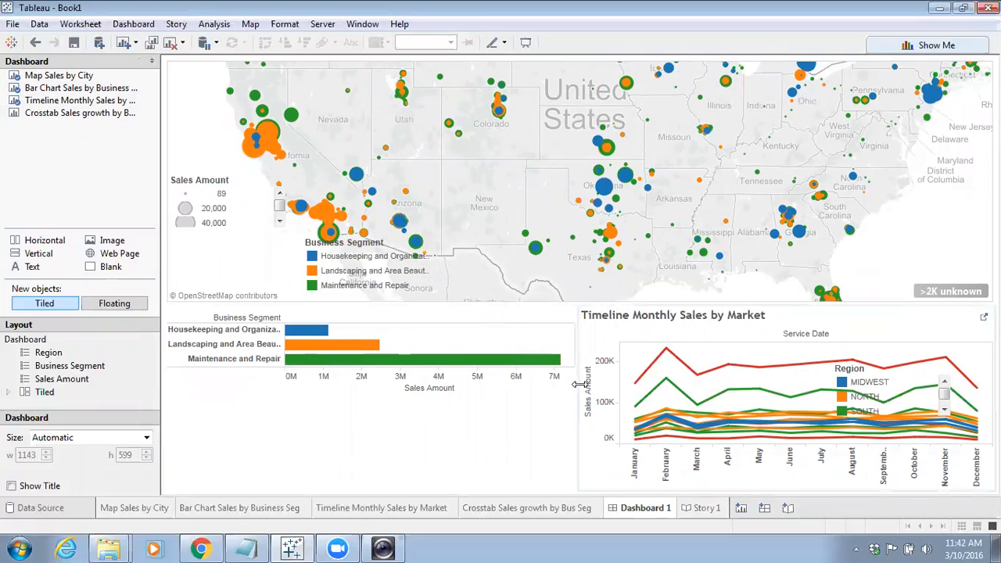
# On Story 1's dashboard point, expand Business Segment into product descriptions and select the Cleaning & Housekeeping Services bar to filter
pyautogui.click(707, 511)
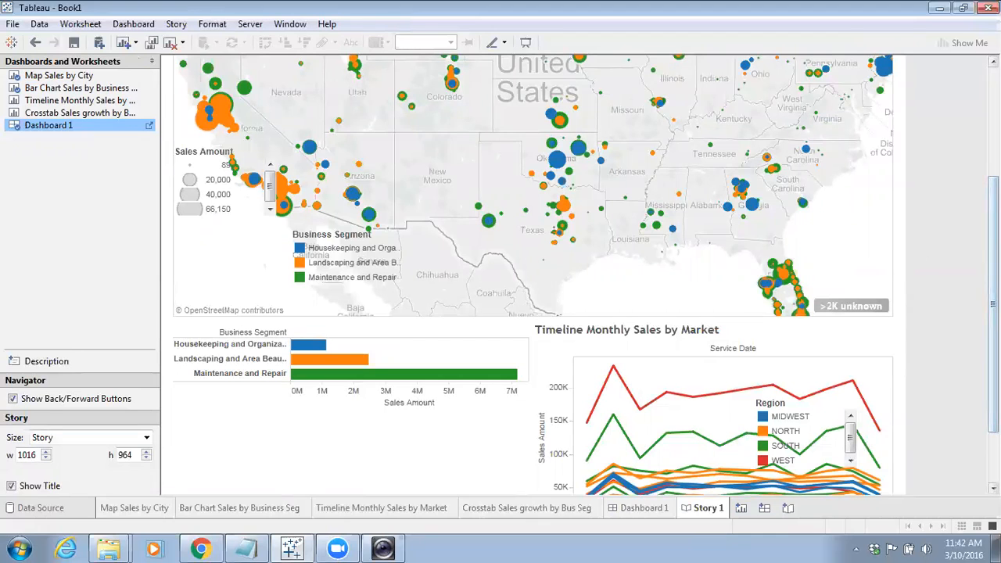
pyautogui.scroll(3, 532, 274)
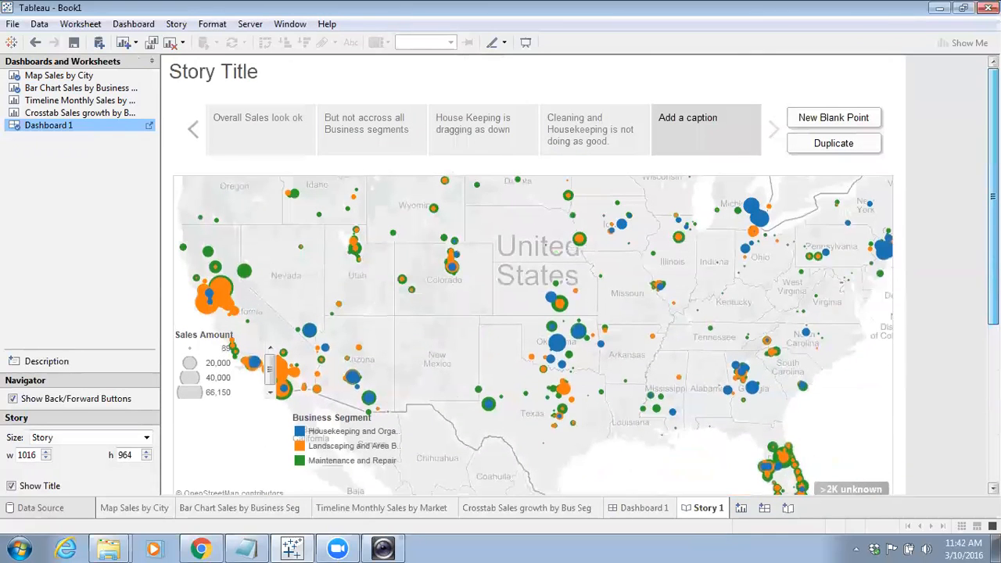
pyautogui.scroll(-1, 531, 274)
pyautogui.scroll(-1, 532, 273)
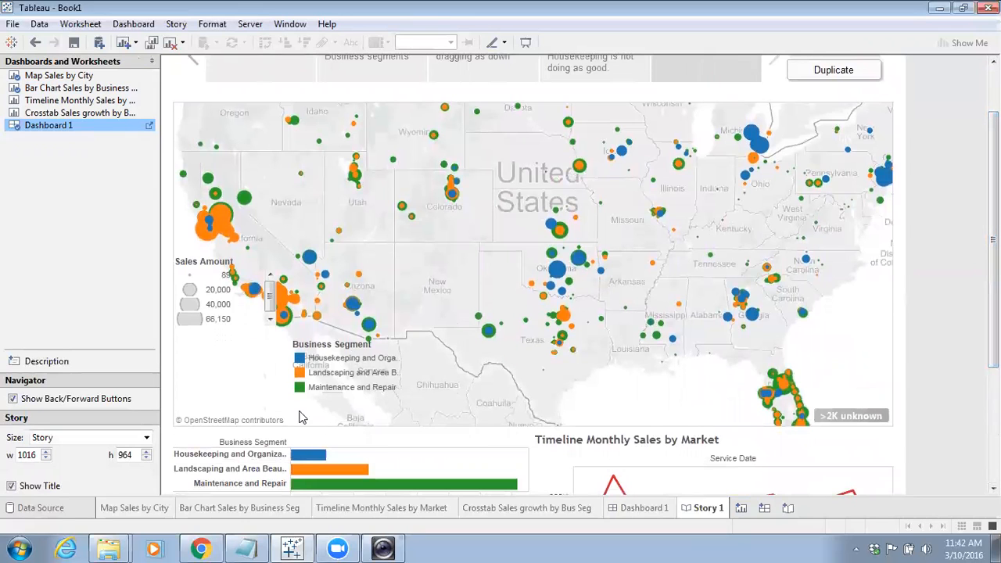
pyautogui.scroll(-1, 531, 274)
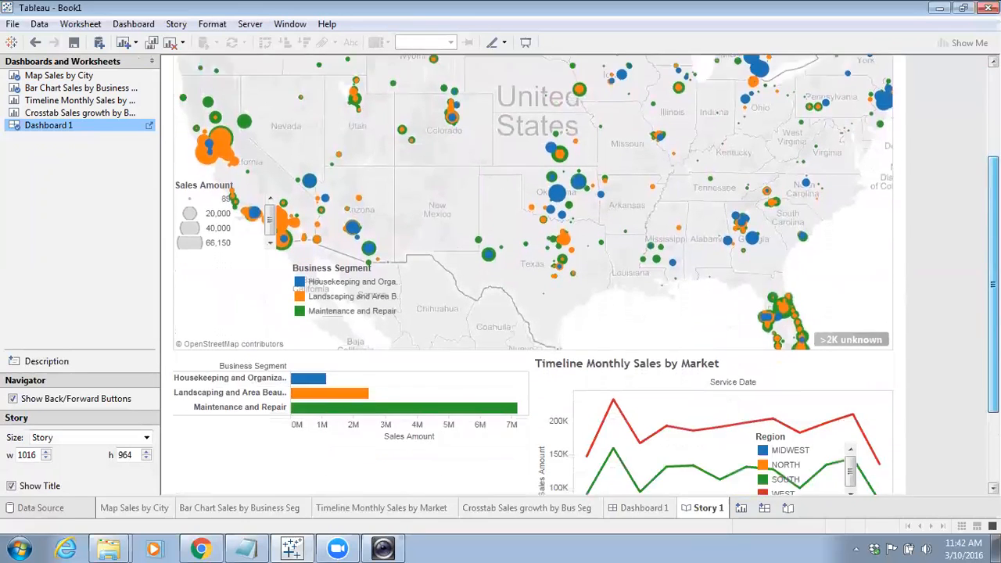
pyautogui.scroll(-1, 290, 347)
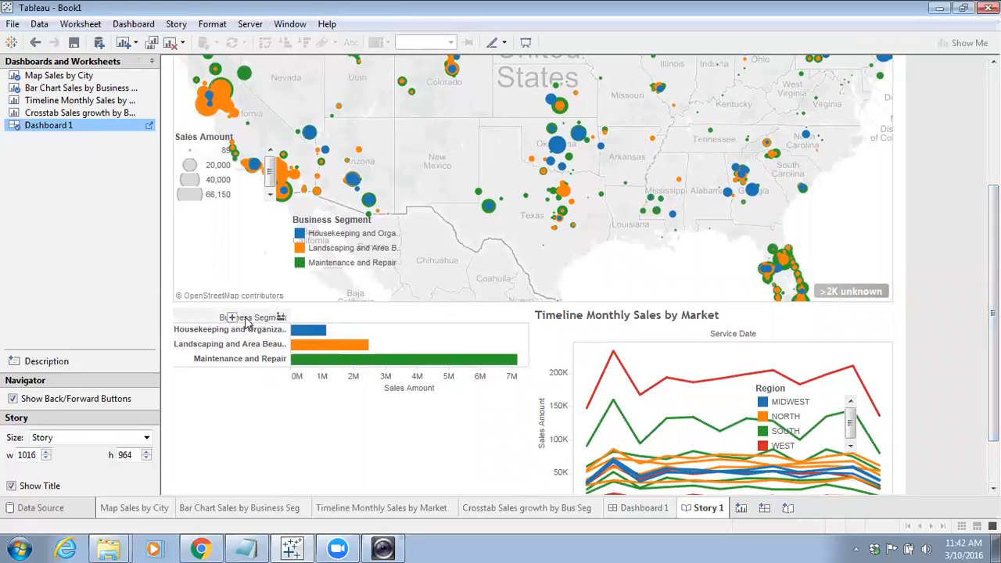
pyautogui.click(232, 318)
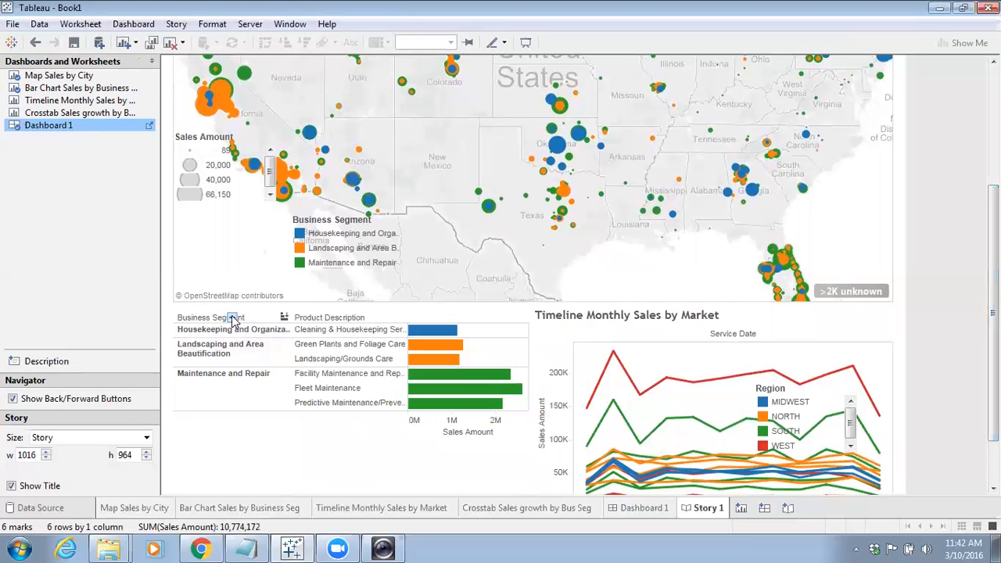
pyautogui.click(419, 329)
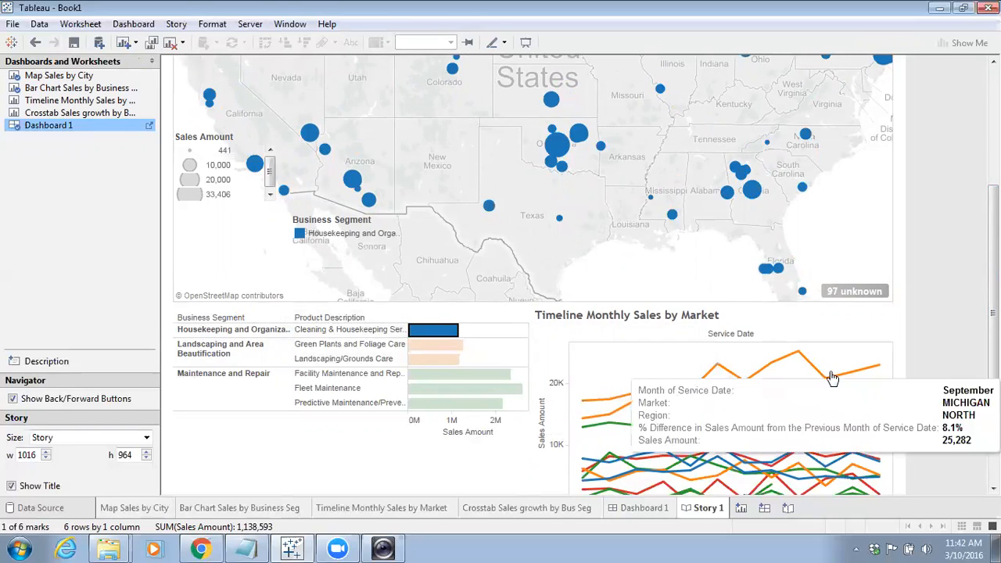
# Scroll through the filtered dashboard point and update the story point to keep this view
pyautogui.moveTo(993, 322); pyautogui.dragTo(993, 383)
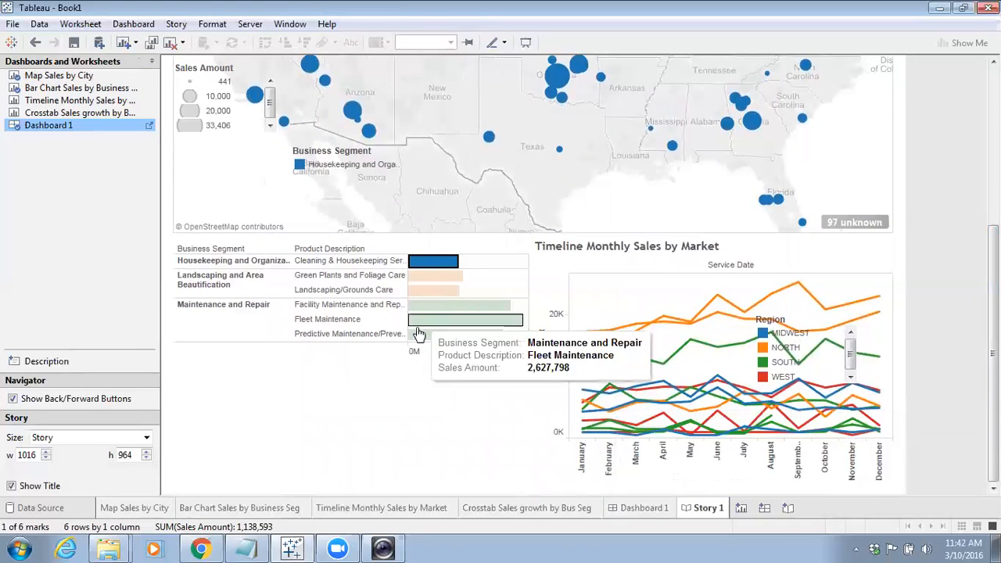
pyautogui.moveTo(993, 354); pyautogui.dragTo(993, 195)
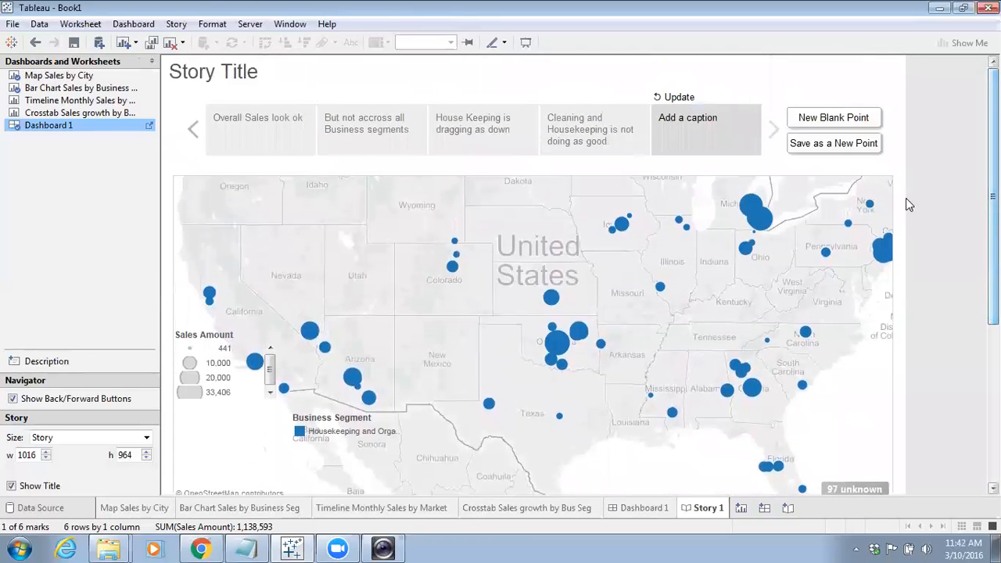
pyautogui.click(677, 98)
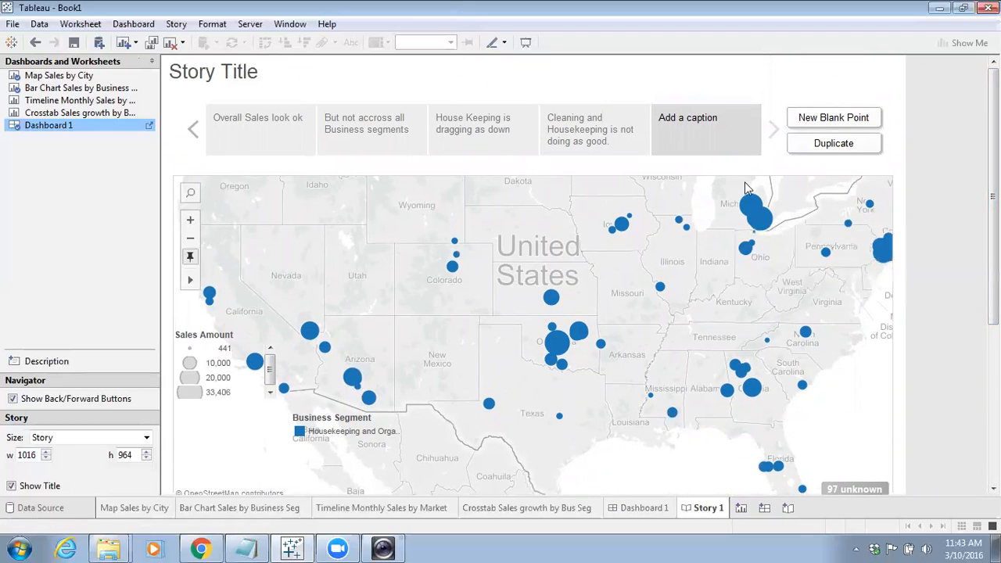
# Step through the story points from Overall Sales look ok to Cleaning and Housekeeping is not doing as good
pyautogui.click(226, 118)
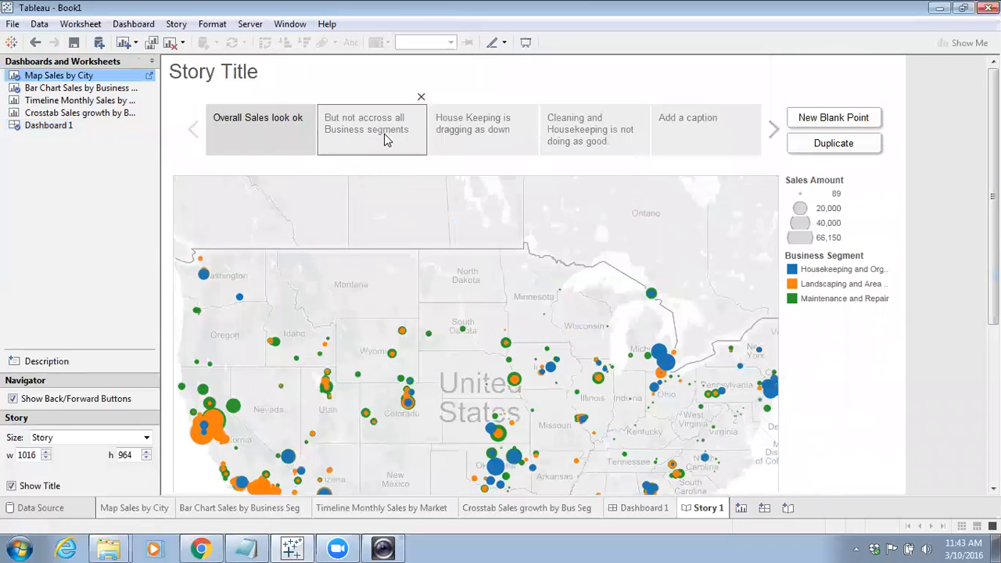
pyautogui.click(383, 134)
pyautogui.click(257, 123)
pyautogui.click(366, 133)
pyautogui.click(254, 127)
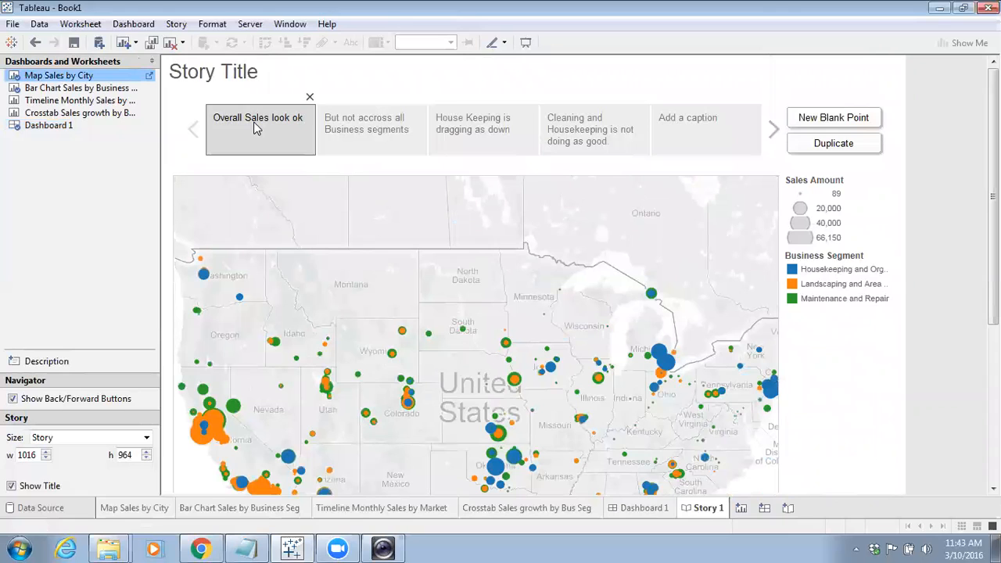
pyautogui.click(367, 129)
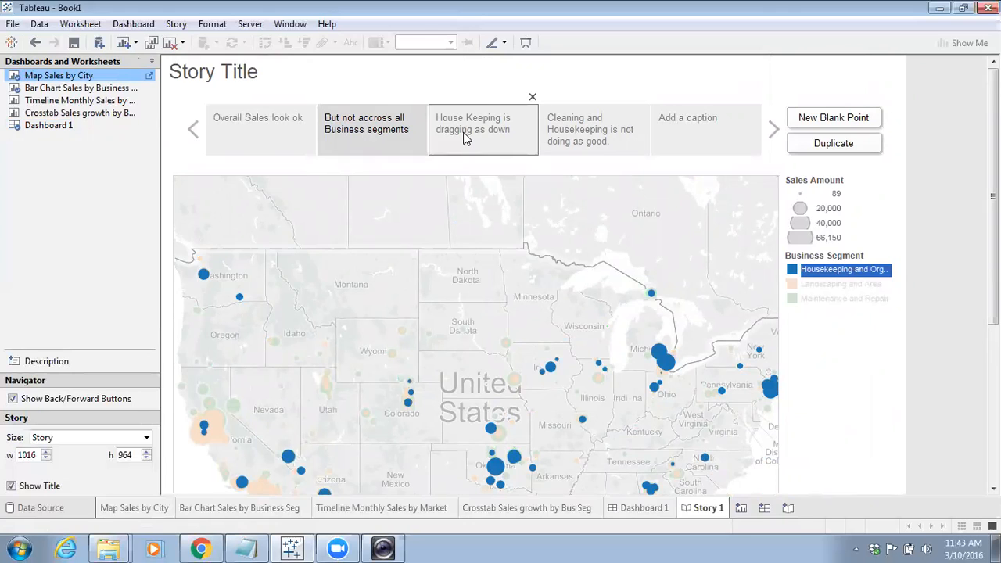
pyautogui.click(465, 138)
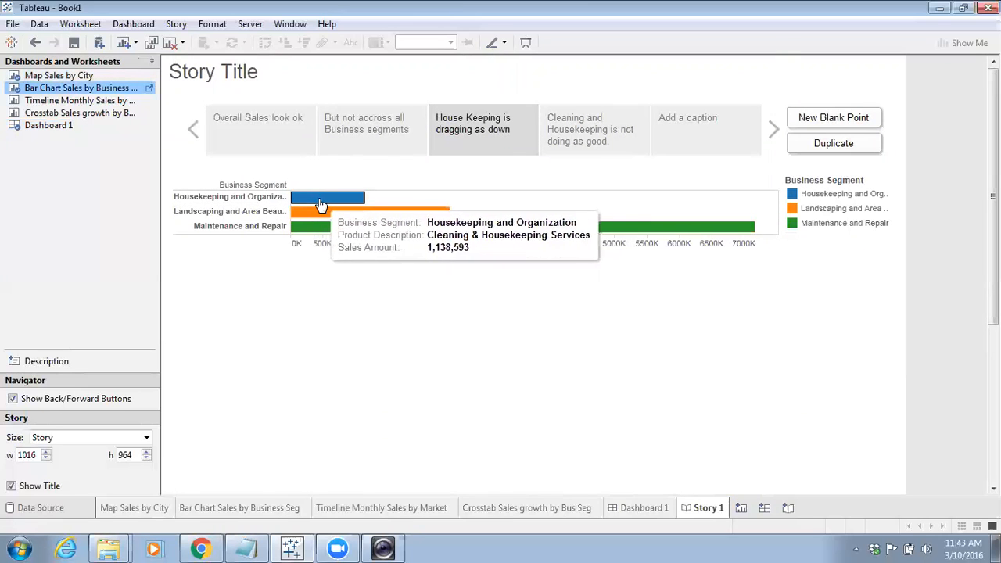
pyautogui.click(570, 127)
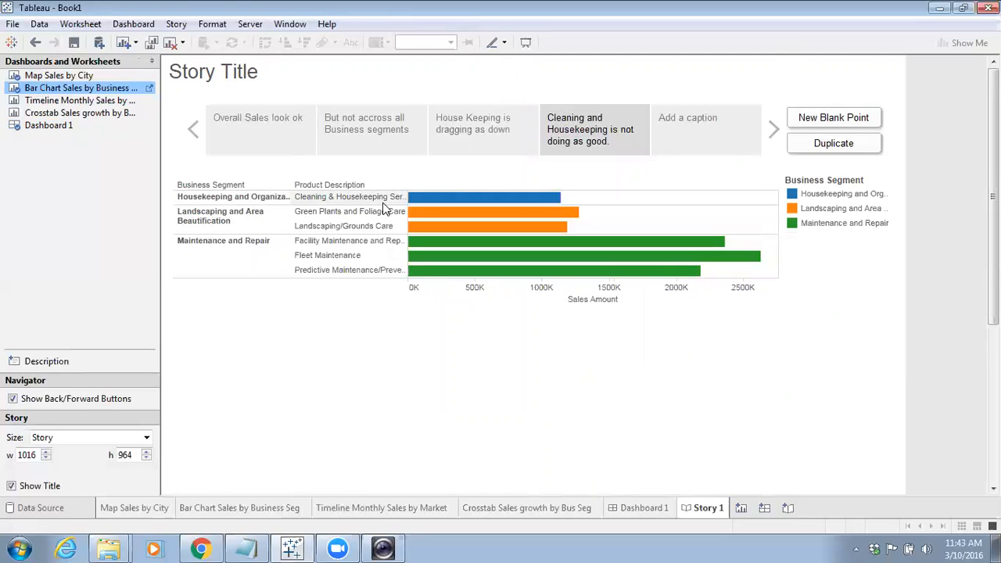
pyautogui.moveTo(454, 203)
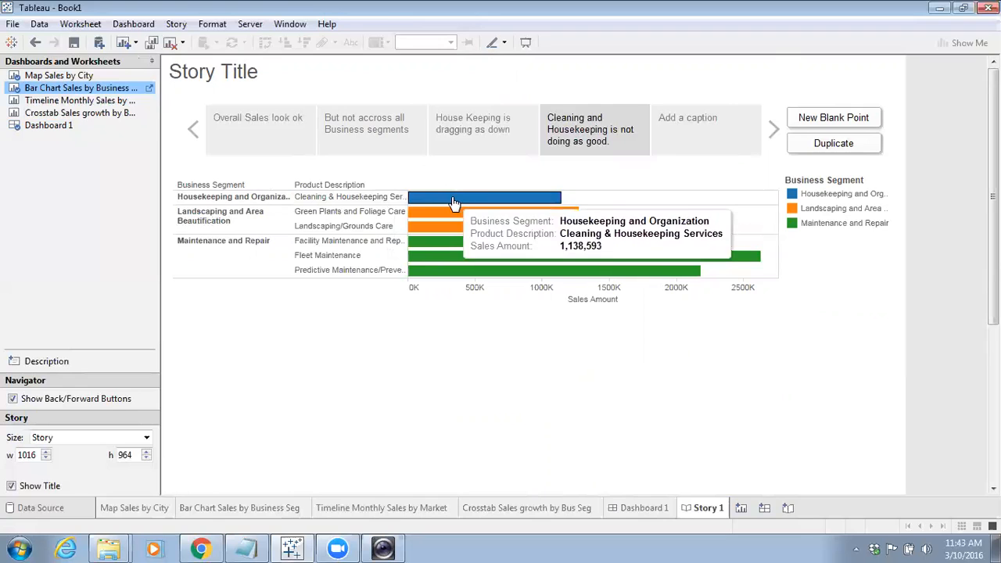
# Open the last story point and set its caption to The whole story!
pyautogui.click(702, 141)
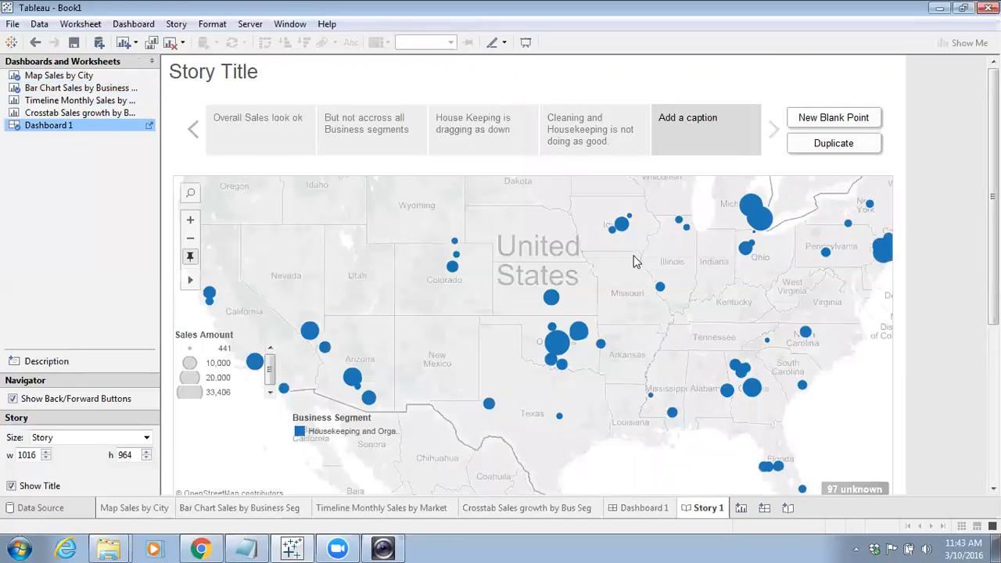
pyautogui.click(692, 128)
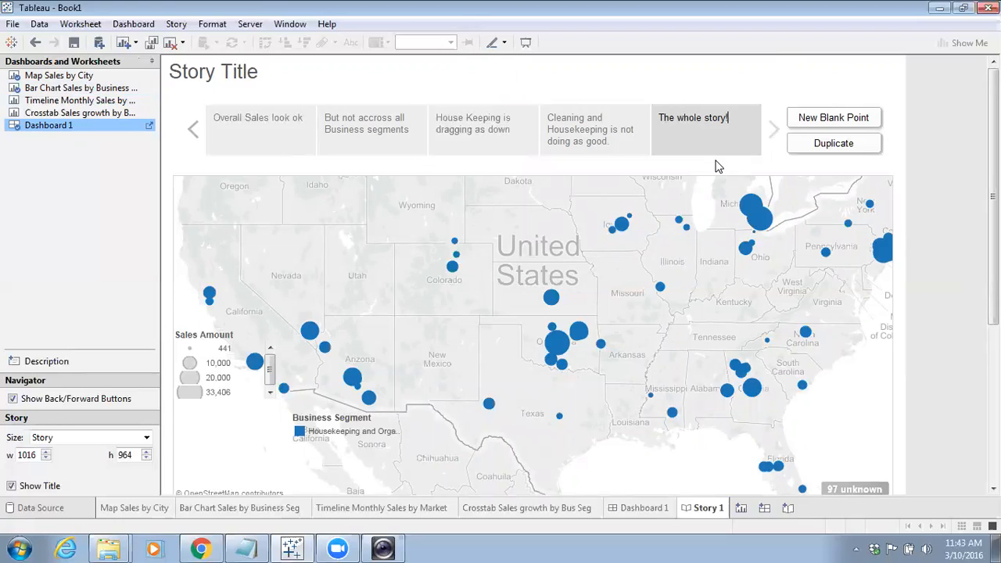
pyautogui.click(822, 266)
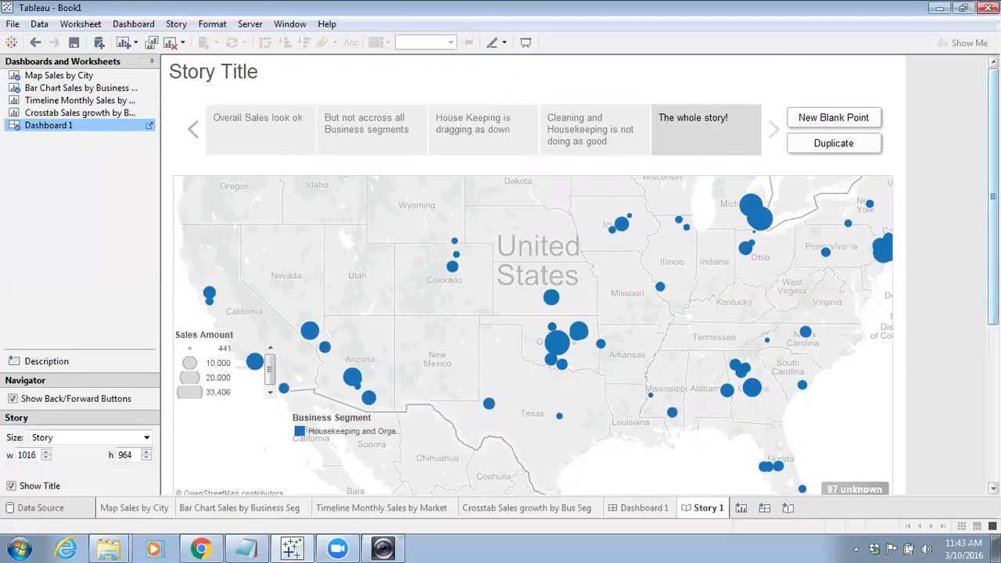
pyautogui.scroll(-5, 531, 336)
pyautogui.scroll(5, 531, 336)
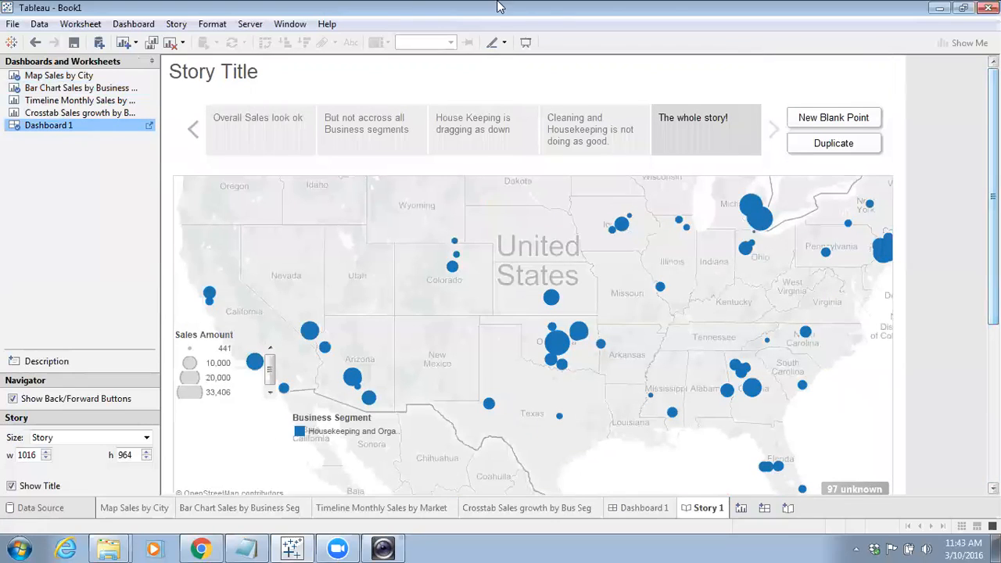
pyautogui.click(731, 188)
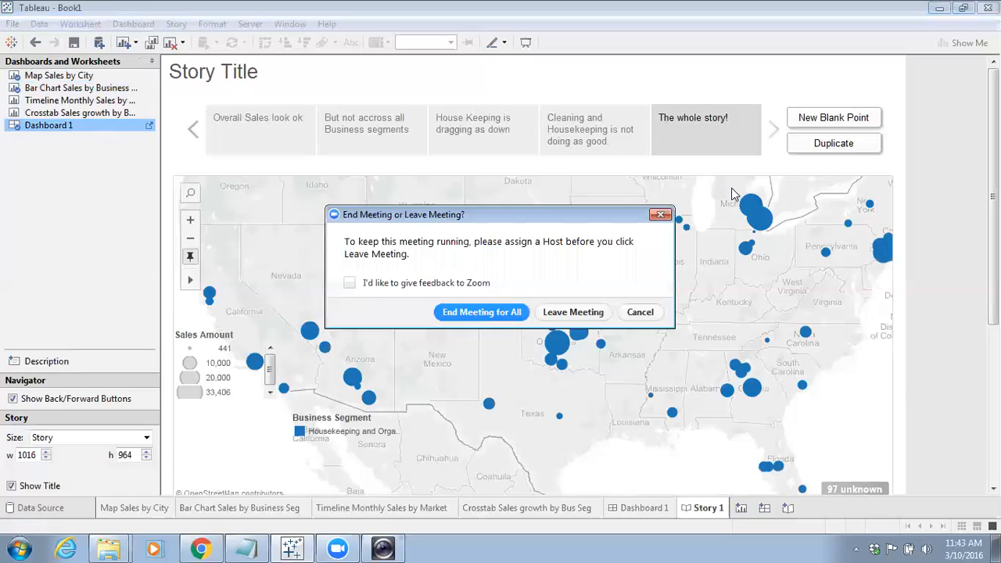